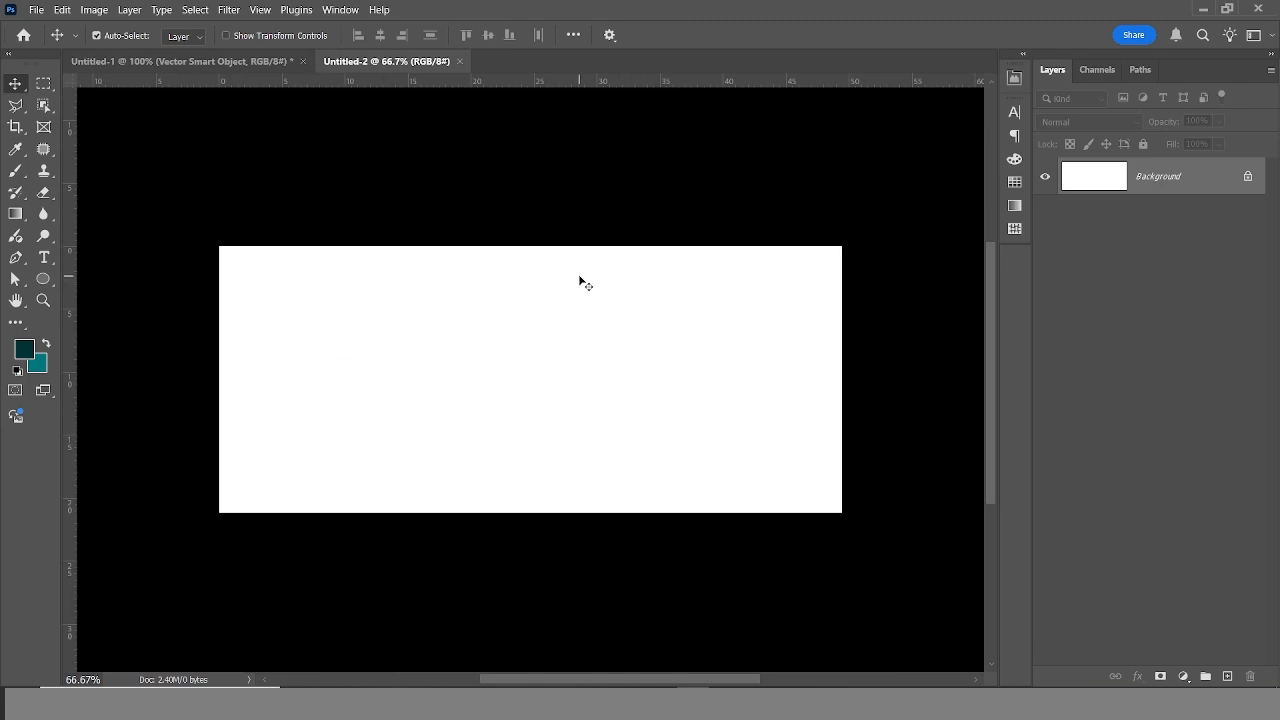
# Fill the background with the dark teal foreground color and draw a circle about 315 px wide near the middle of the canvas.
pyautogui.hotkey('alt', 'BackSpace')
pyautogui.scroll(2, 558, 273)
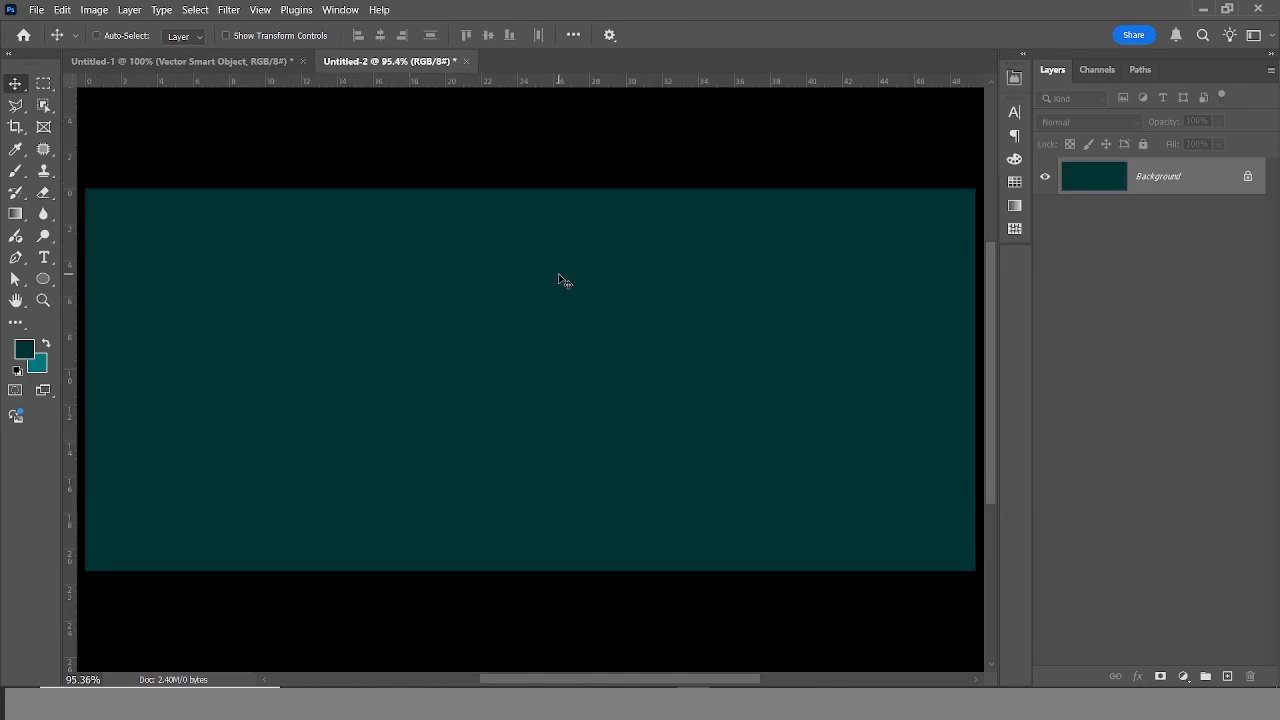
pyautogui.click(46, 281)
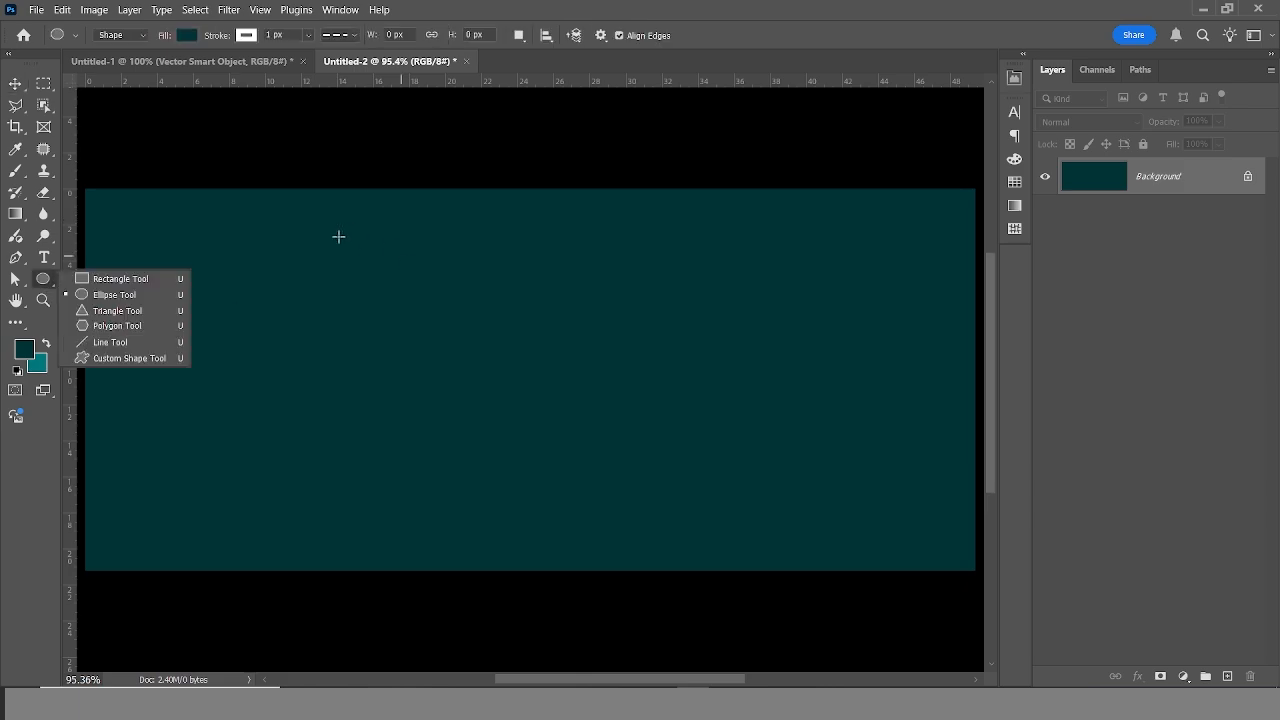
pyautogui.click(106, 298)
pyautogui.moveTo(414, 266)
pyautogui.mouseDown()
pyautogui.moveTo(566, 426)
pyautogui.moveTo(654, 480)
pyautogui.moveTo(614, 465)
pyautogui.mouseUp()
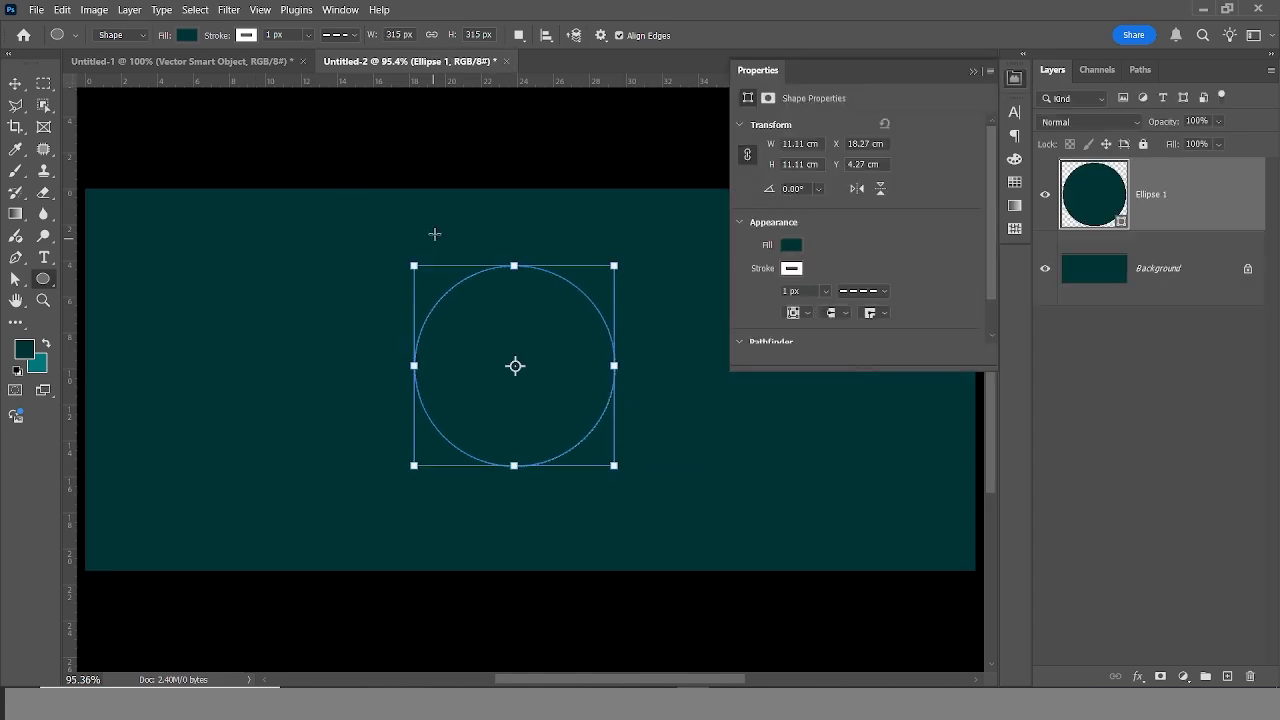
# Give the circle a solid white outline 3 px wide.
pyautogui.click(328, 34)
pyautogui.click(324, 89)
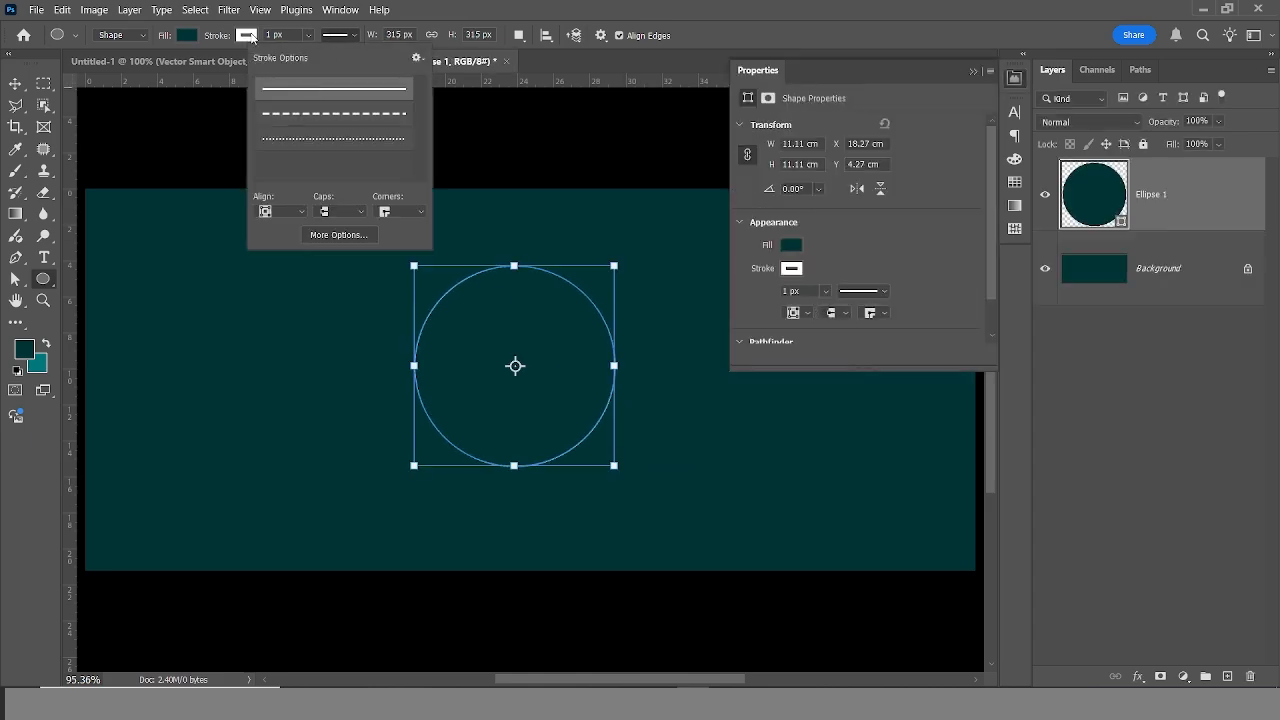
pyautogui.doubleClick(271, 34)
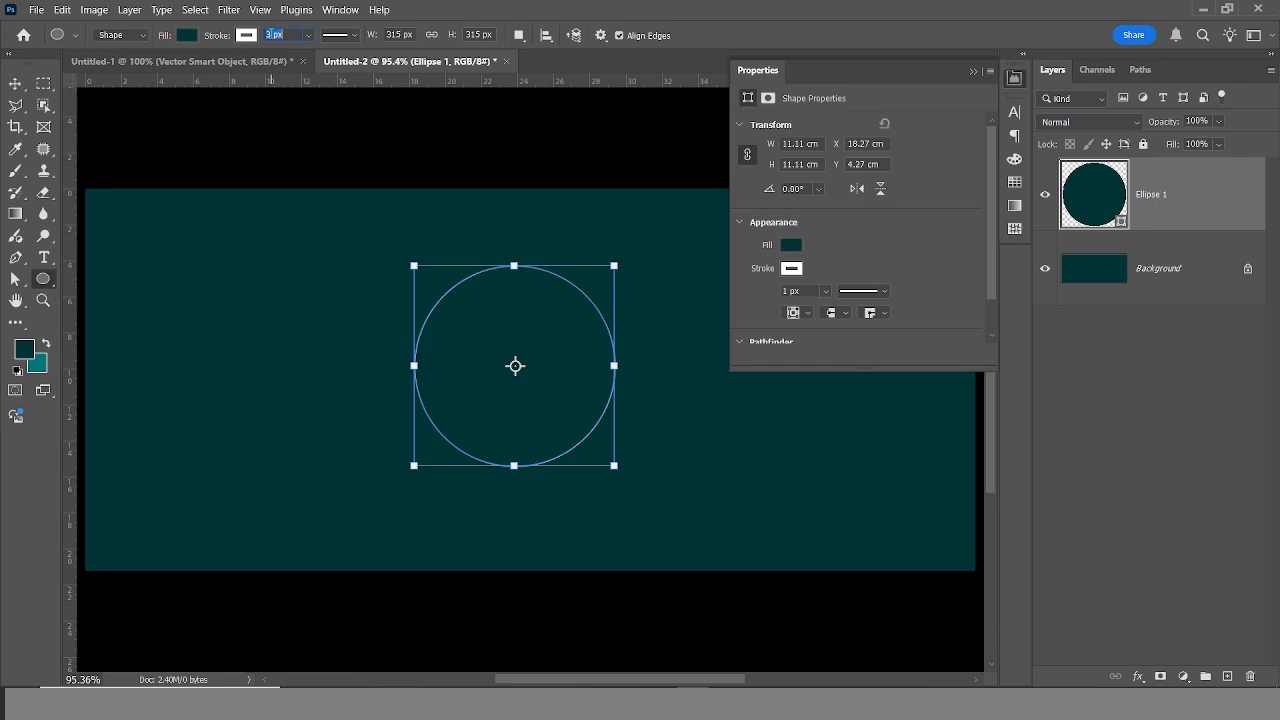
pyautogui.write('5')
pyautogui.press('Return')
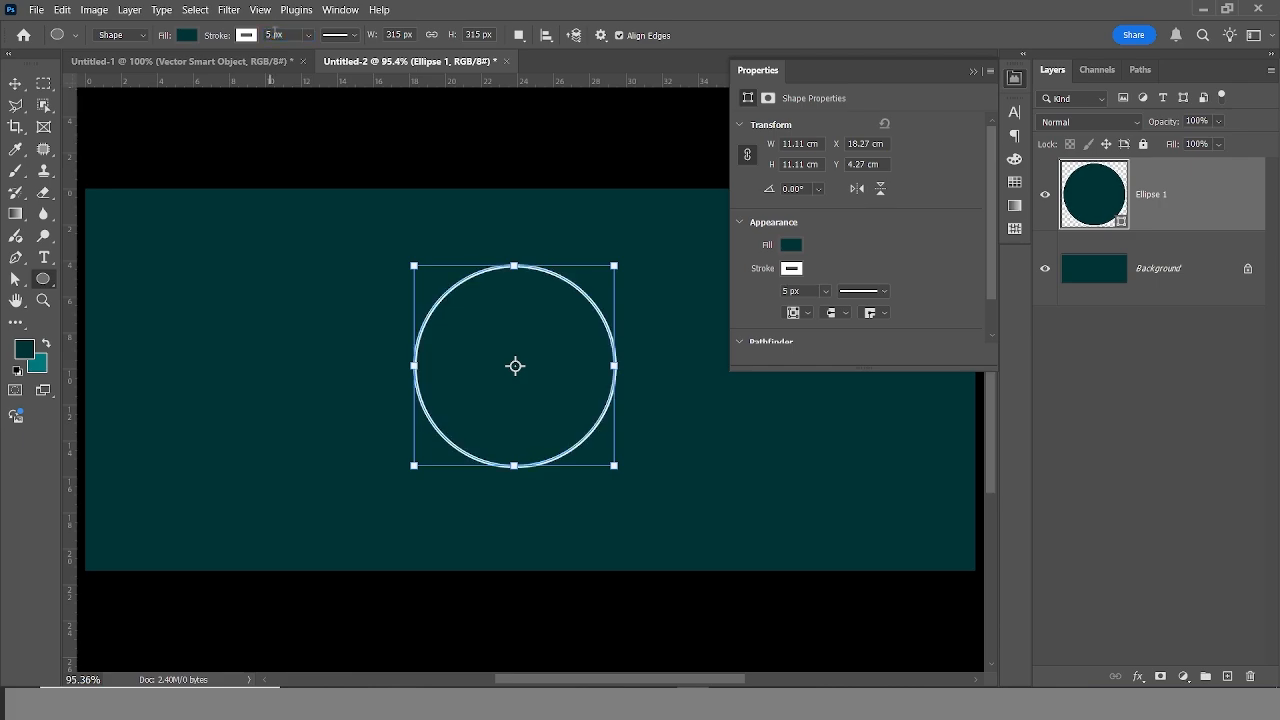
pyautogui.write('3')
pyautogui.press('Return')
pyautogui.click(15, 83)
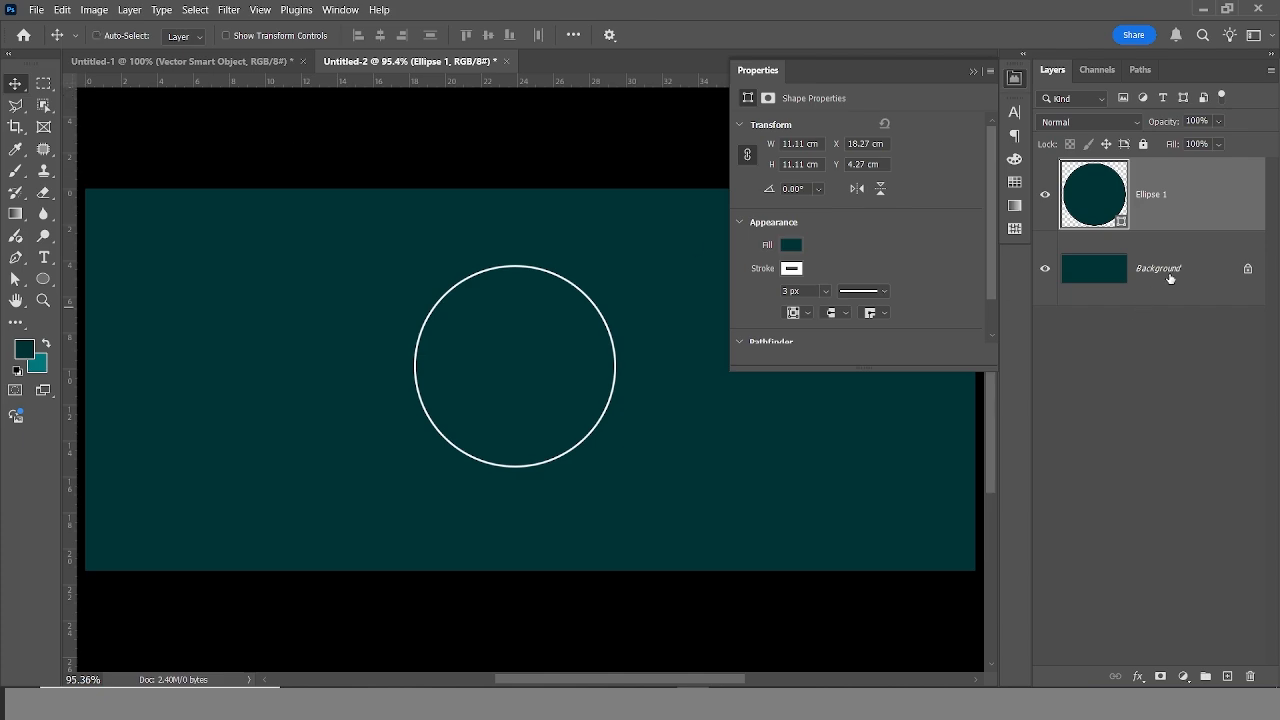
# Duplicate the circle and enlarge the lower one from its center to about 12.6 cm as an outer ring.
pyautogui.hotkey('ctrl', 'j')
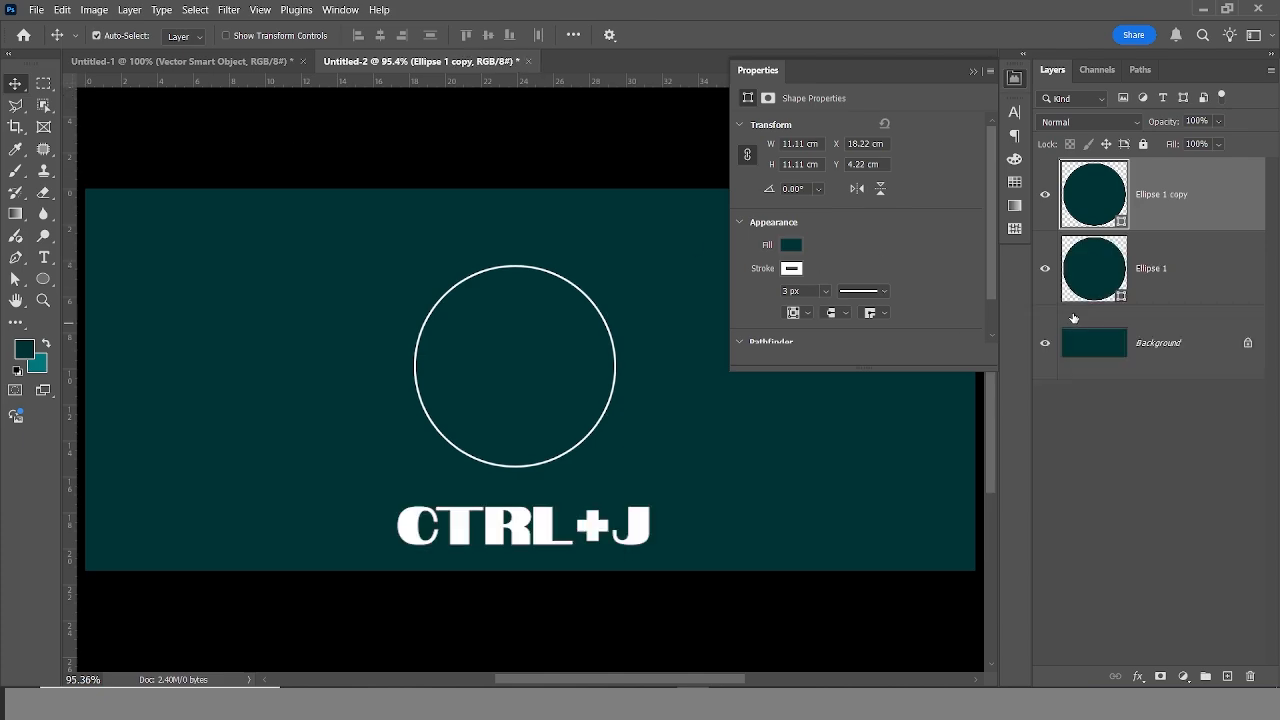
pyautogui.click(1154, 285)
pyautogui.moveTo(685, 367); pyautogui.dragTo(688, 370)
pyautogui.hotkey('ctrl', 't')
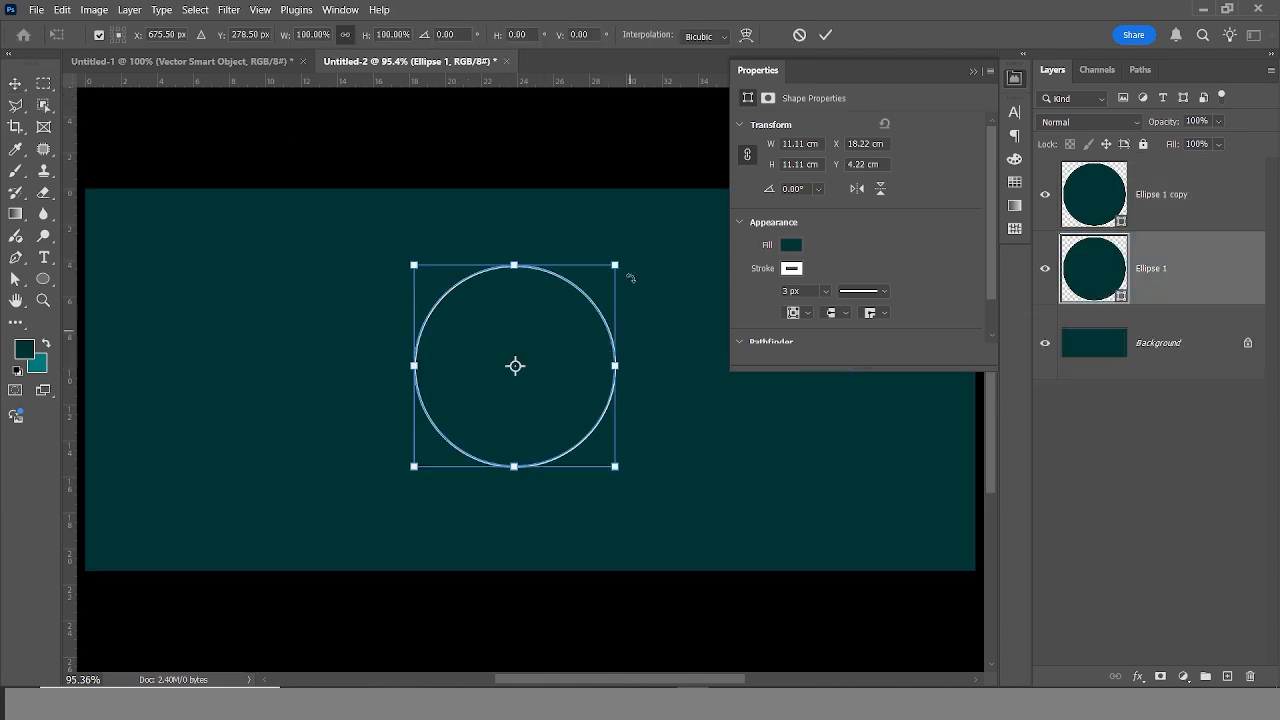
pyautogui.moveTo(620, 259); pyautogui.dragTo(628, 250)
pyautogui.press('Return')
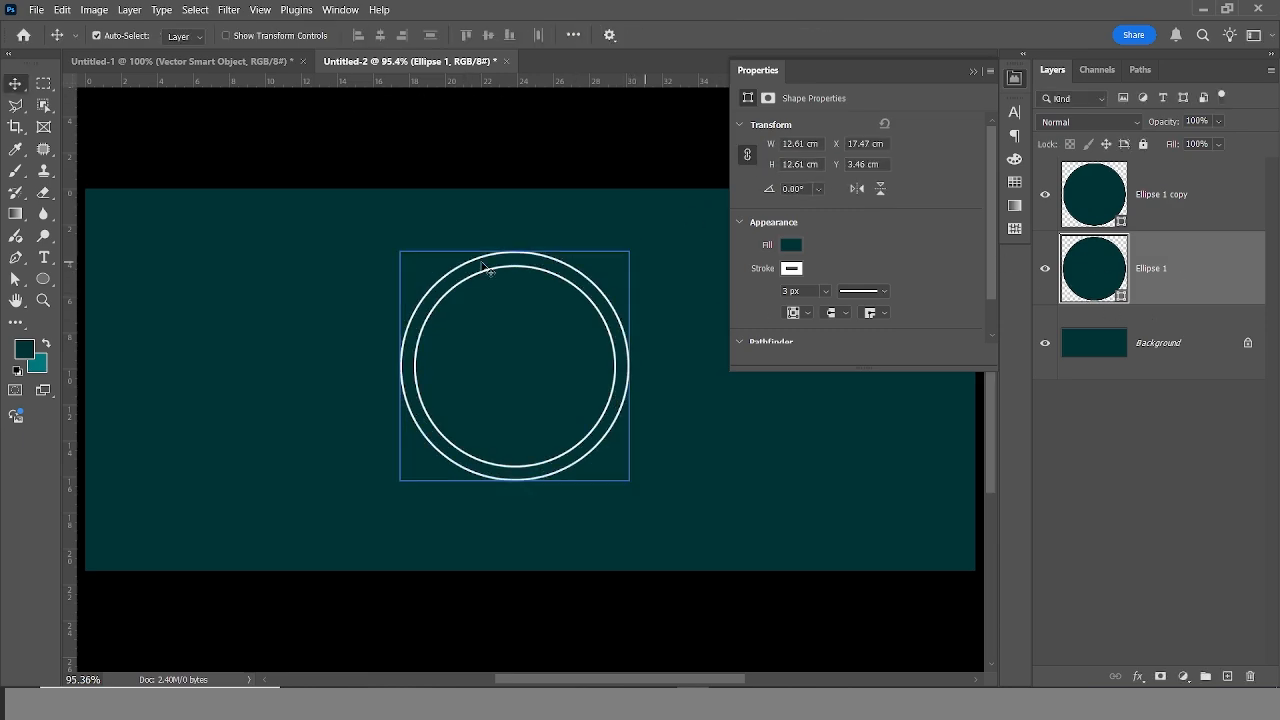
# Make the outer ring's outline dashed and move both circles together about 1.7 cm left and 2.1 cm down.
pyautogui.click(42, 280)
pyautogui.click(340, 36)
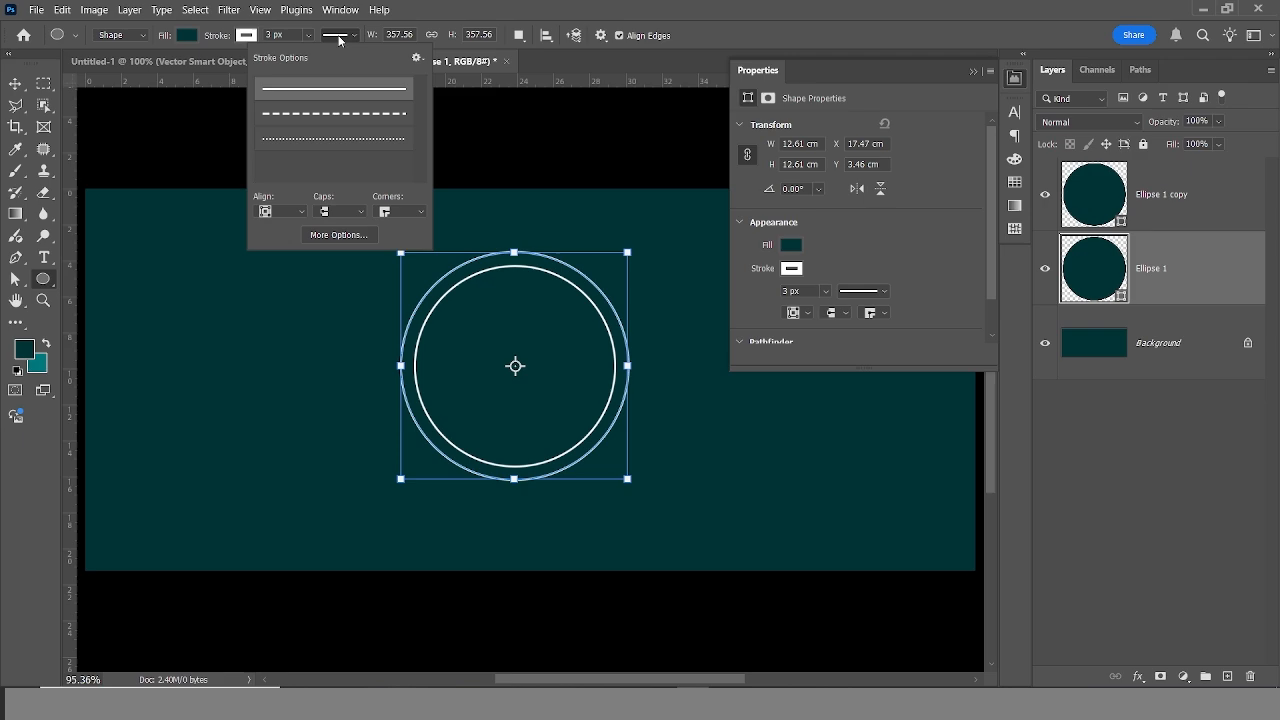
pyautogui.click(330, 114)
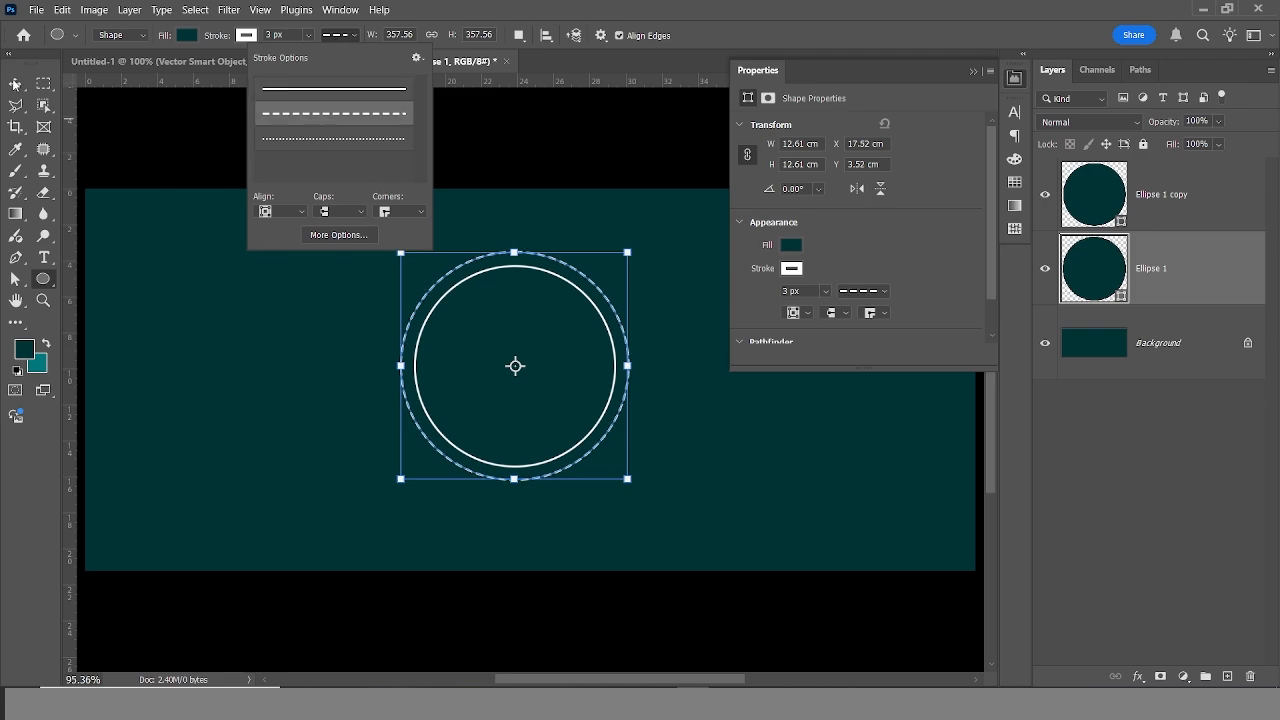
pyautogui.press('v')
pyautogui.moveTo(645, 283); pyautogui.dragTo(529, 417)
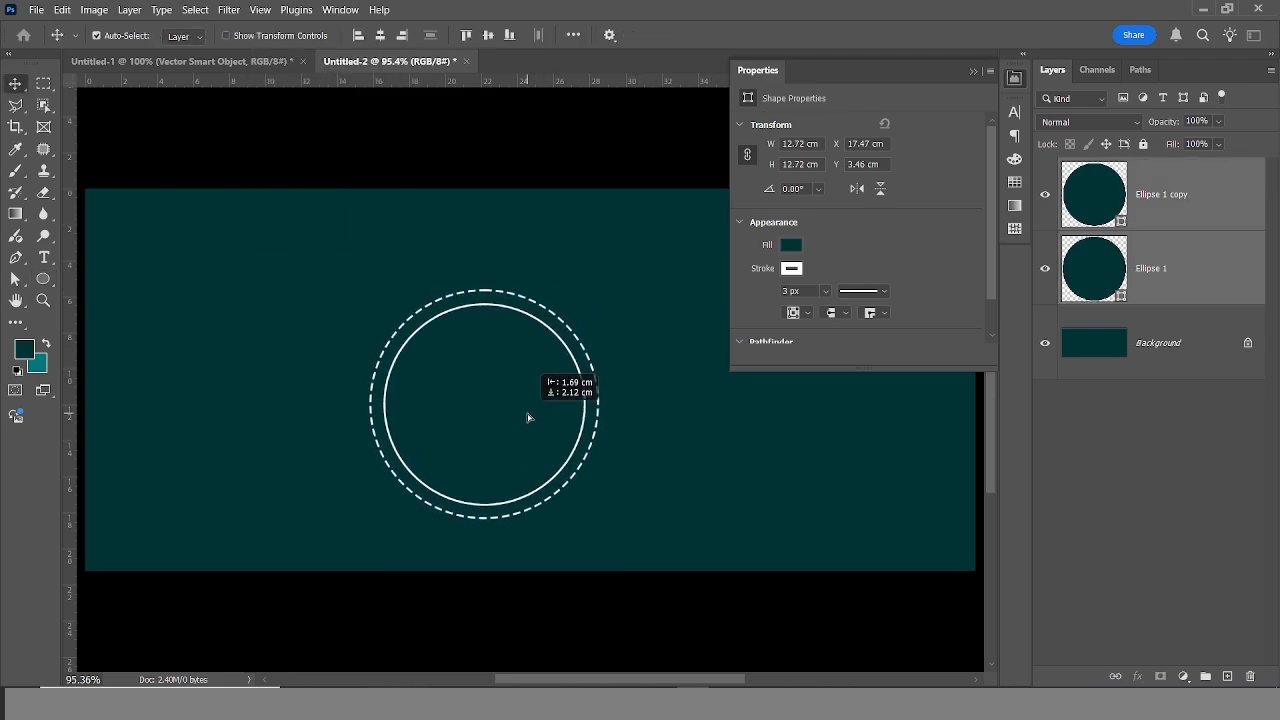
# Copy the green square pattern from Untitled-1, enlarge it to about 11.9 cm over the rings and clip it to the inner circle.
pyautogui.click(523, 331)
pyautogui.click(258, 61)
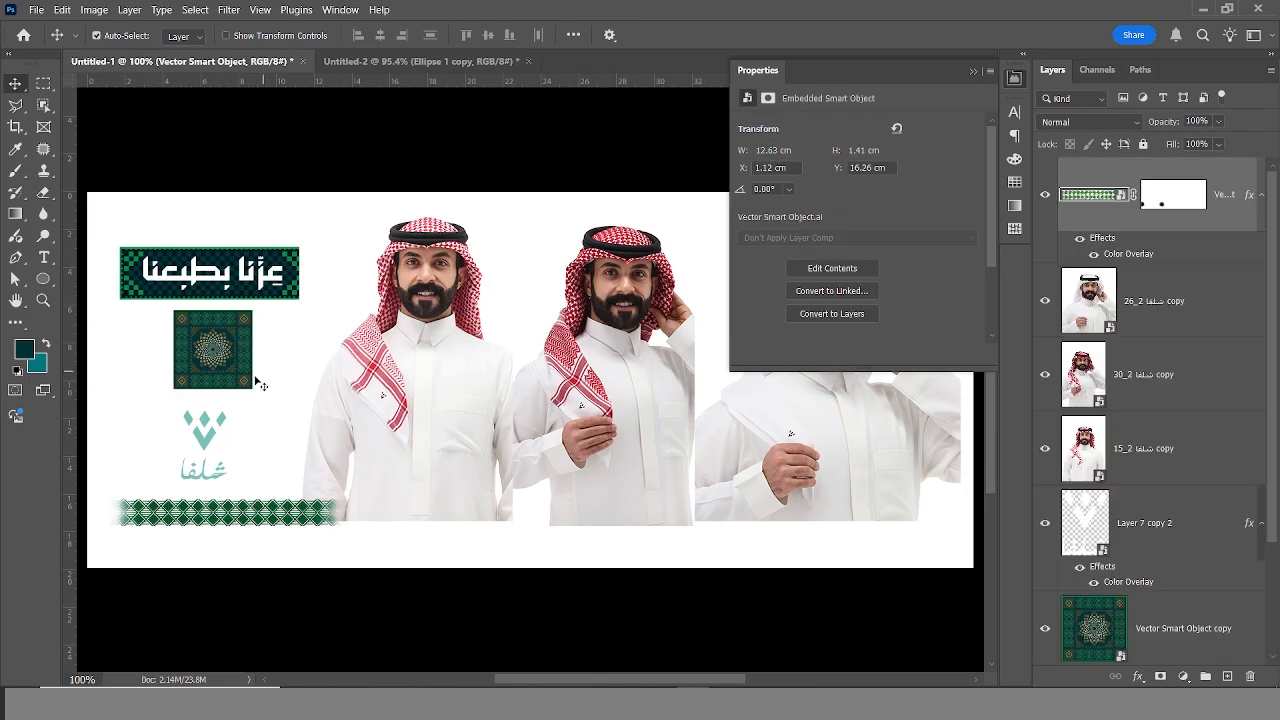
pyautogui.moveTo(200, 368); pyautogui.dragTo(478, 450)
pyautogui.hotkey('ctrl', 't')
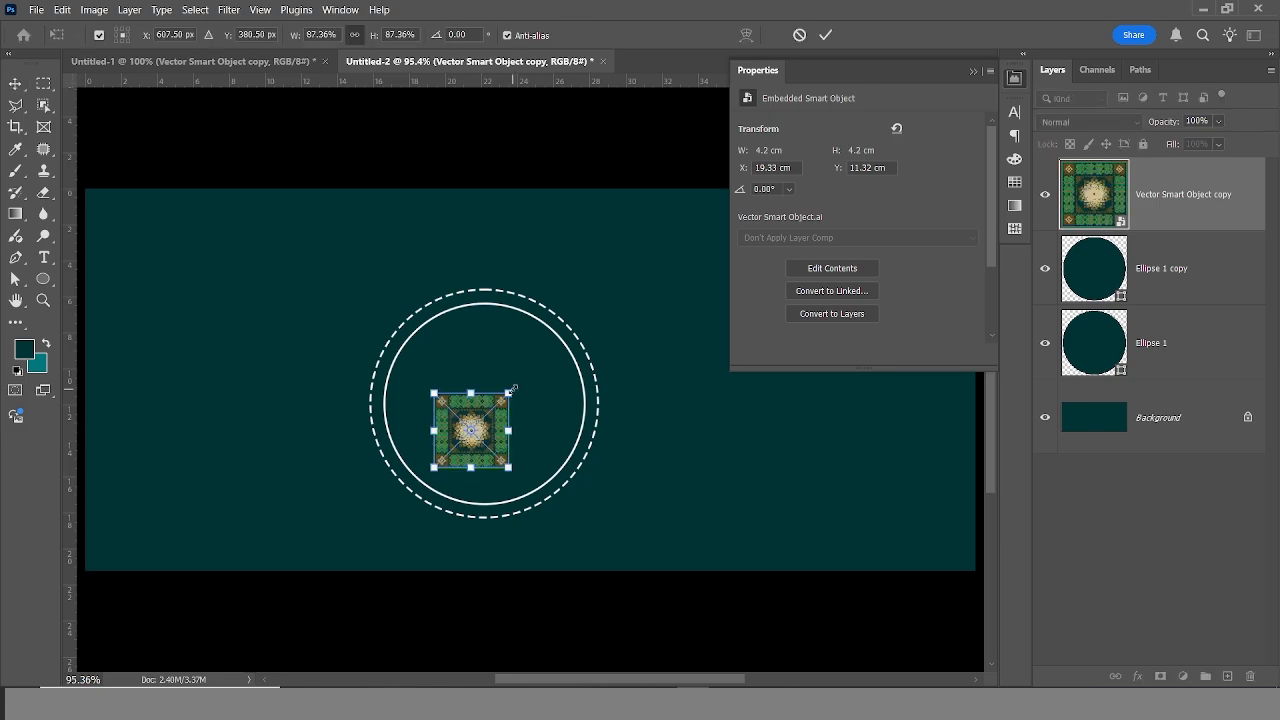
pyautogui.moveTo(512, 391); pyautogui.dragTo(583, 322)
pyautogui.moveTo(530, 419); pyautogui.dragTo(544, 385)
pyautogui.press('Return')
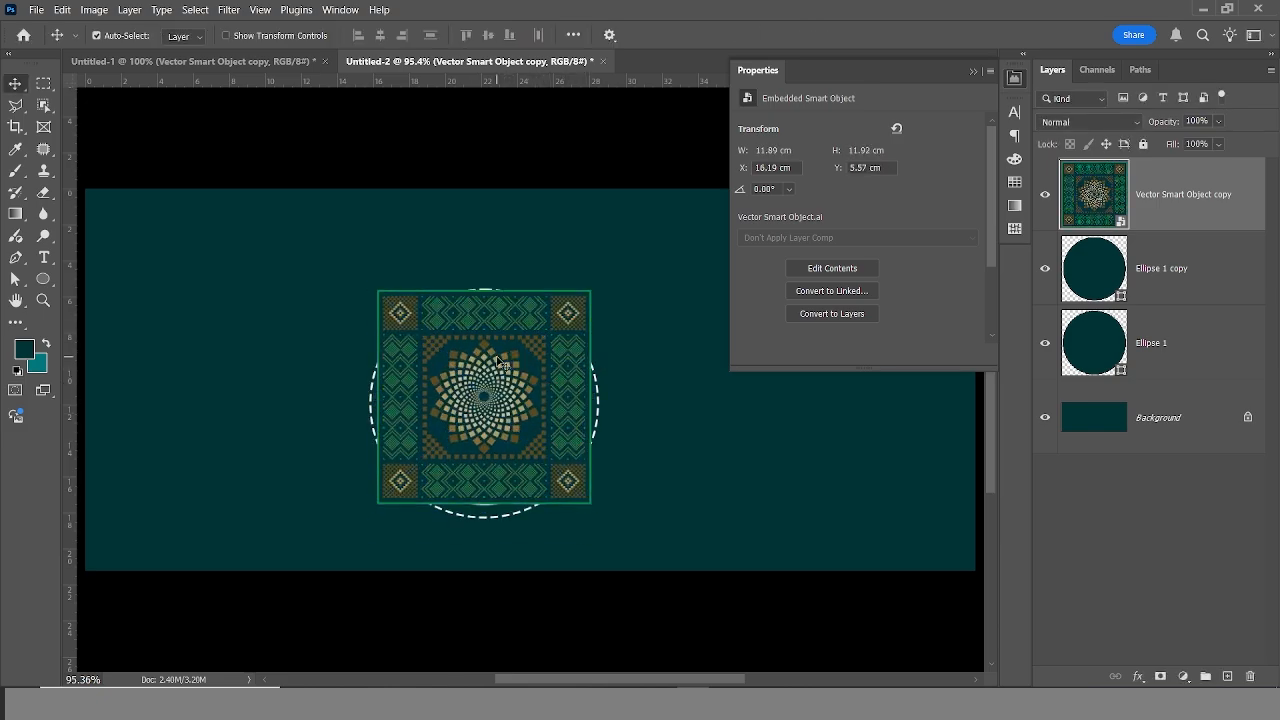
pyautogui.hotkey('ctrl', 'alt', 'g')
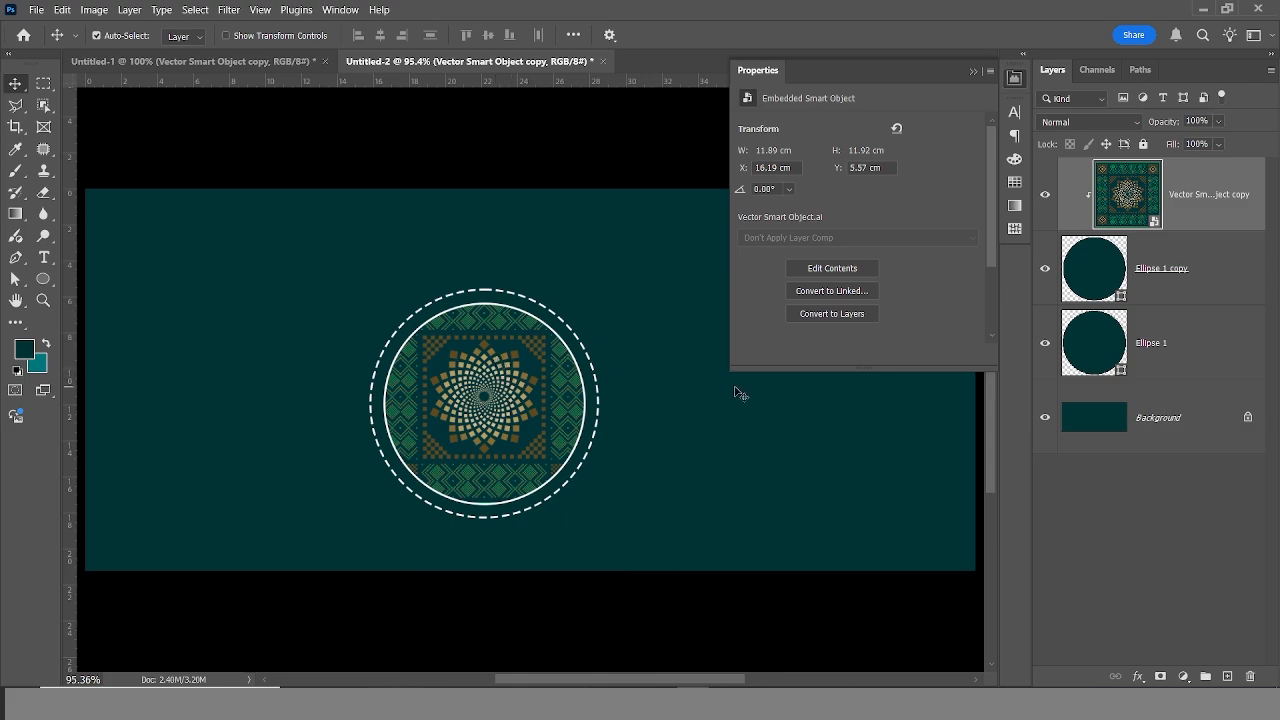
# Copy the photo of the man facing forward in the red headscarf from Untitled-1 and mask out its white background using Select Subject.
pyautogui.scroll(-2, 630, 377)
pyautogui.scroll(4, 590, 440)
pyautogui.moveTo(503, 395); pyautogui.dragTo(408, 338)
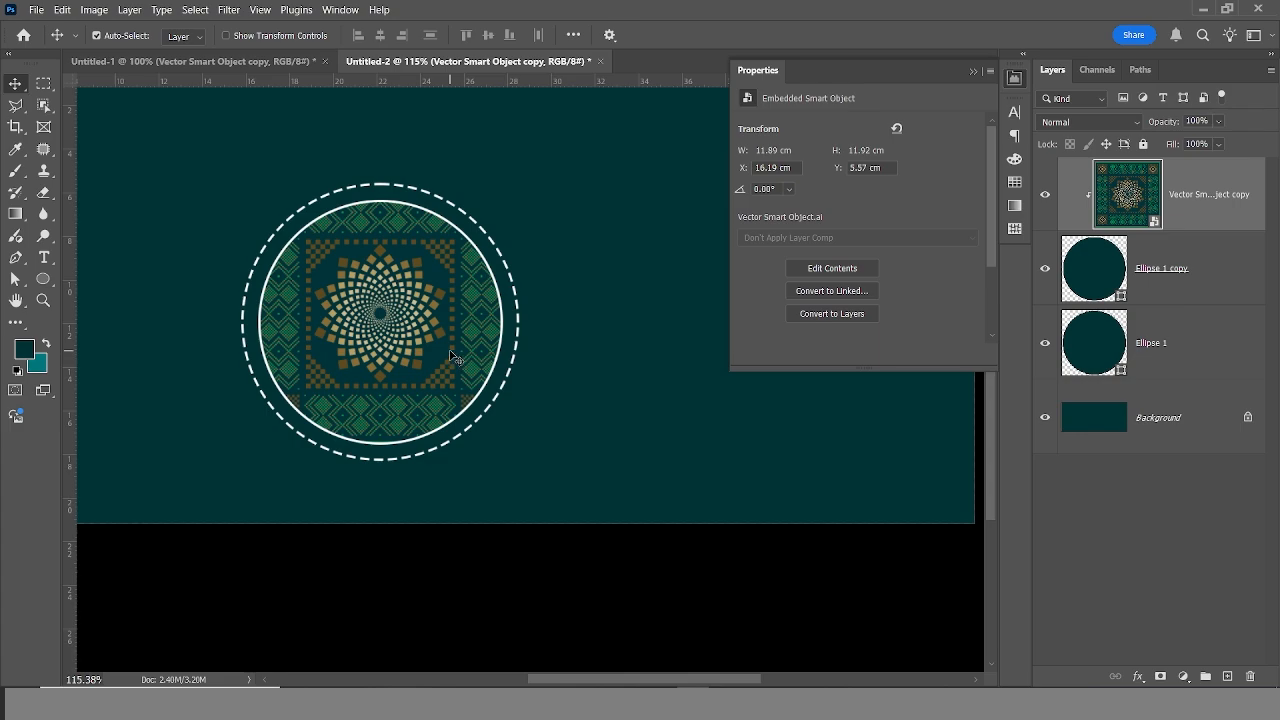
pyautogui.click(272, 63)
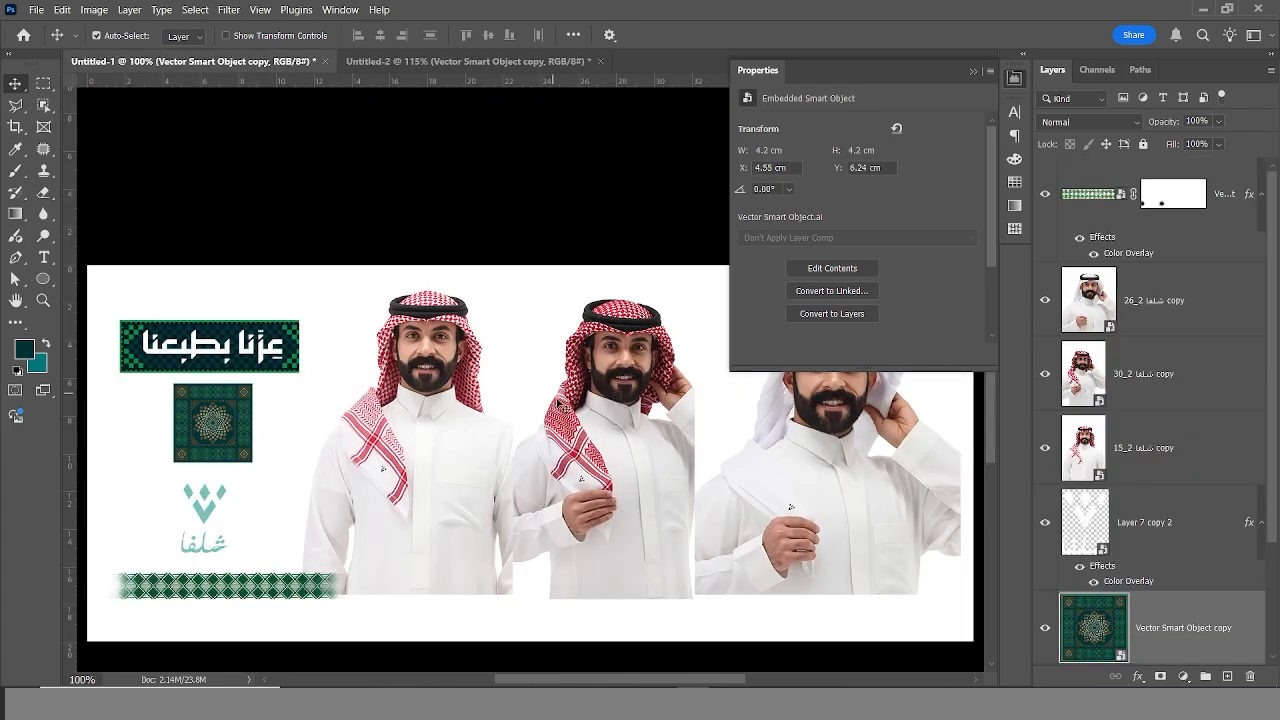
pyautogui.moveTo(428, 398); pyautogui.dragTo(437, 337)
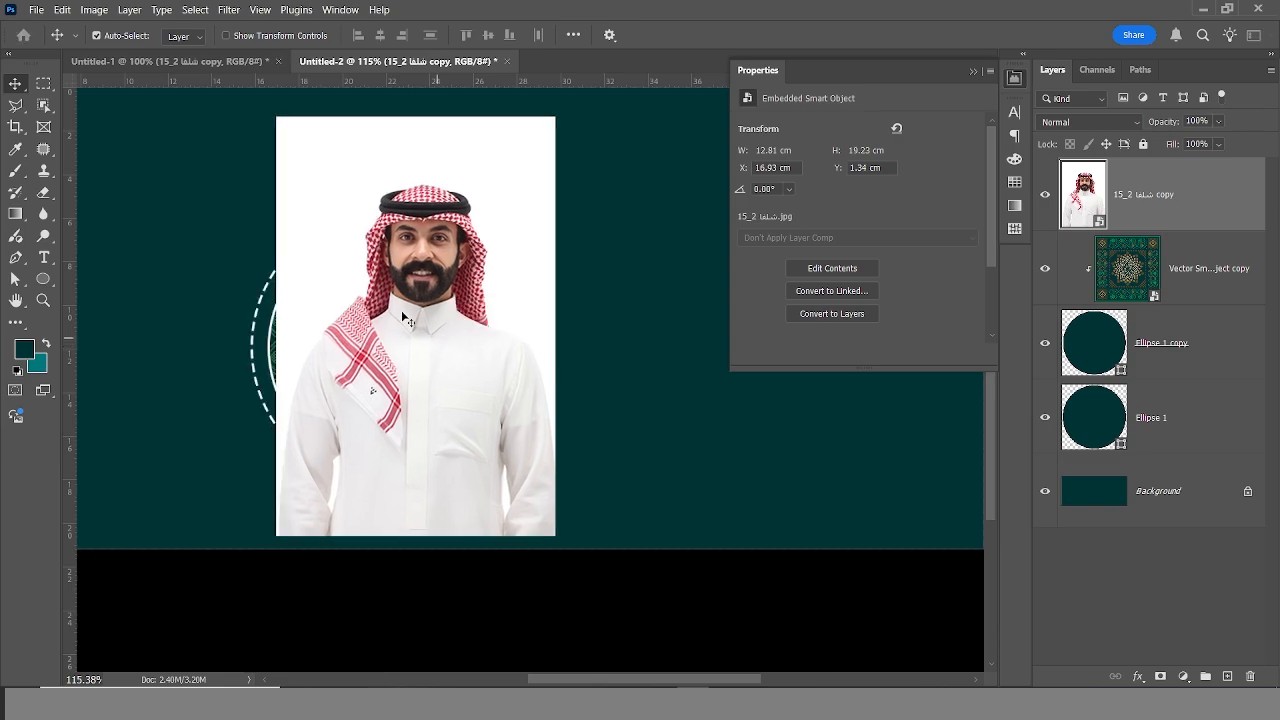
pyautogui.click(193, 10)
pyautogui.click(243, 195)
pyautogui.click(1161, 677)
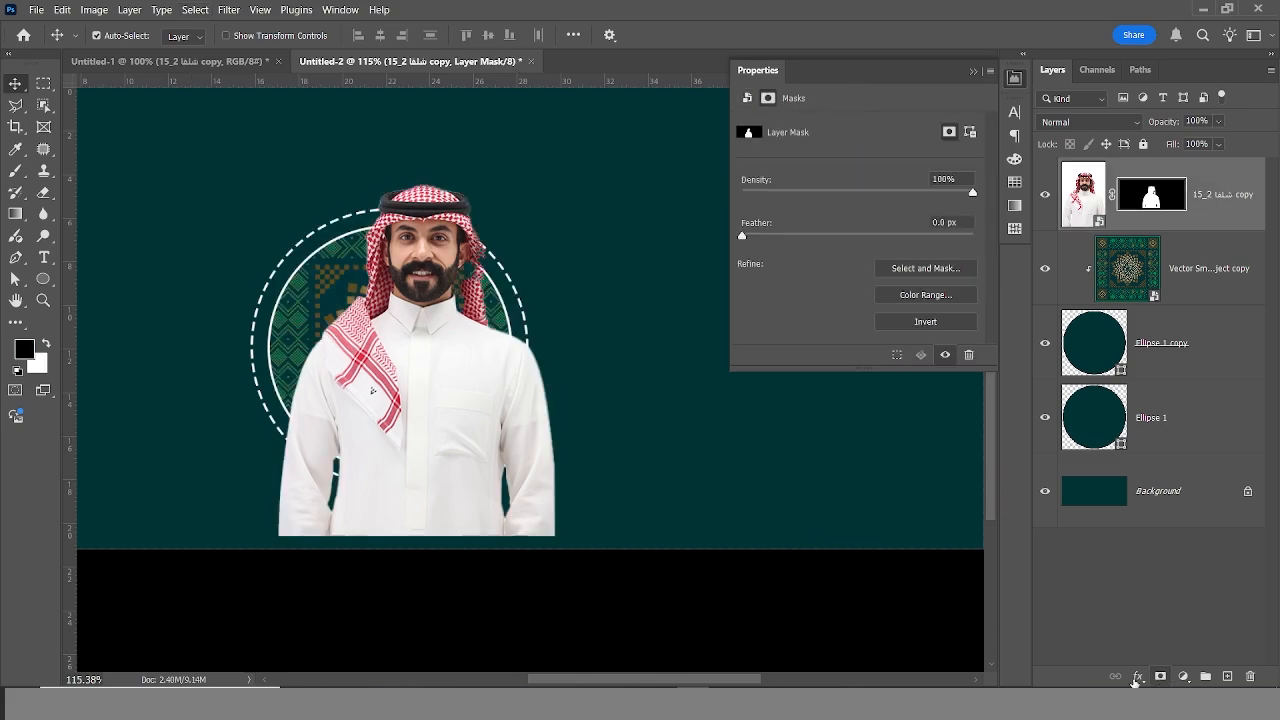
# Move the cut-out man up over the circle, clip him to it and add an unclipped duplicate on top.
pyautogui.moveTo(479, 441); pyautogui.dragTo(446, 383)
pyautogui.hotkey('ctrl', 'alt', 'g')
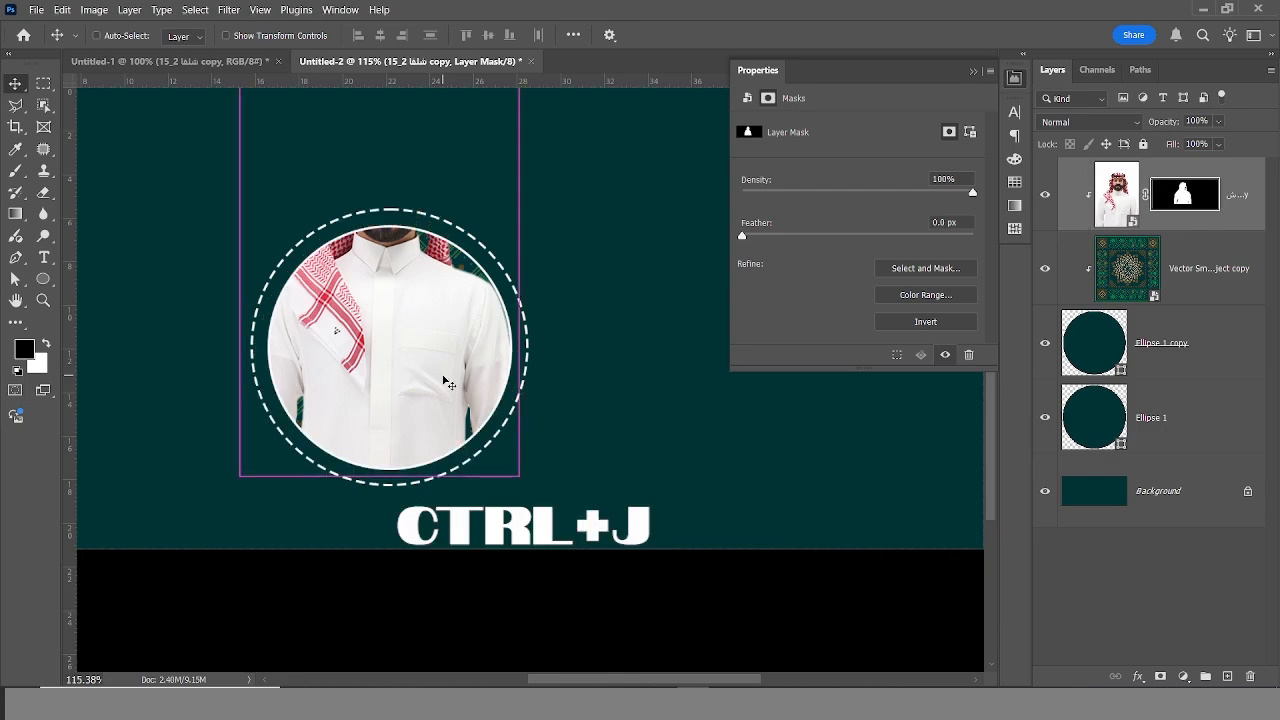
pyautogui.hotkey('ctrl', 'j')
pyautogui.click(1160, 195)
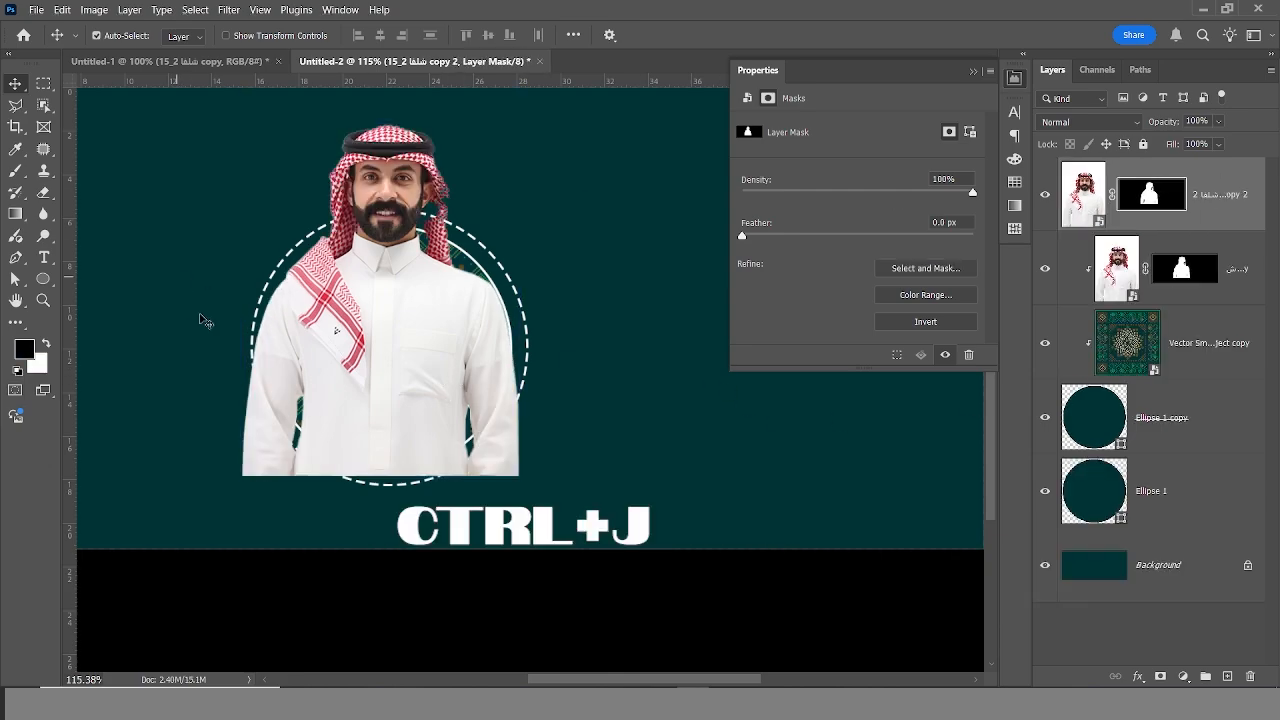
# Paint black on the top copy's mask with a 101 px brush at 88% hardness to hide the body outside the circle.
pyautogui.click(18, 172)
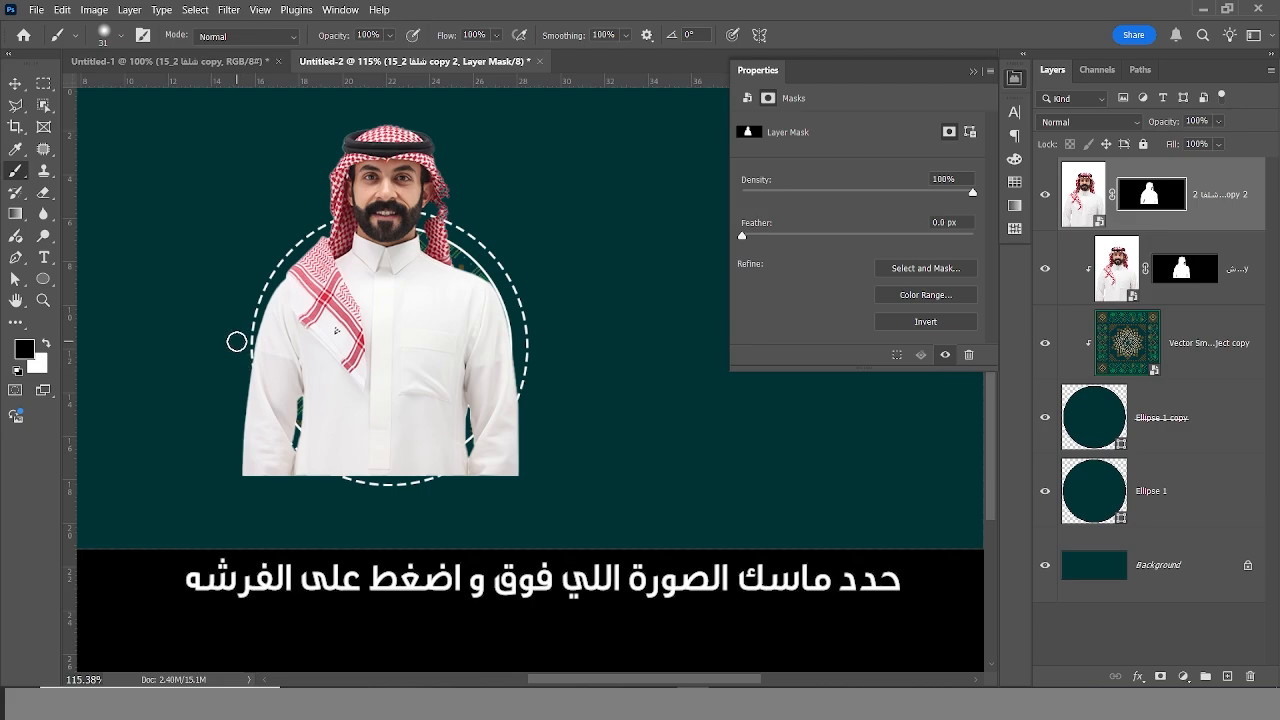
pyautogui.moveTo(222, 347)
pyautogui.mouseDown()
pyautogui.moveTo(260, 354)
pyautogui.moveTo(265, 243)
pyautogui.moveTo(263, 529)
pyautogui.mouseUp()
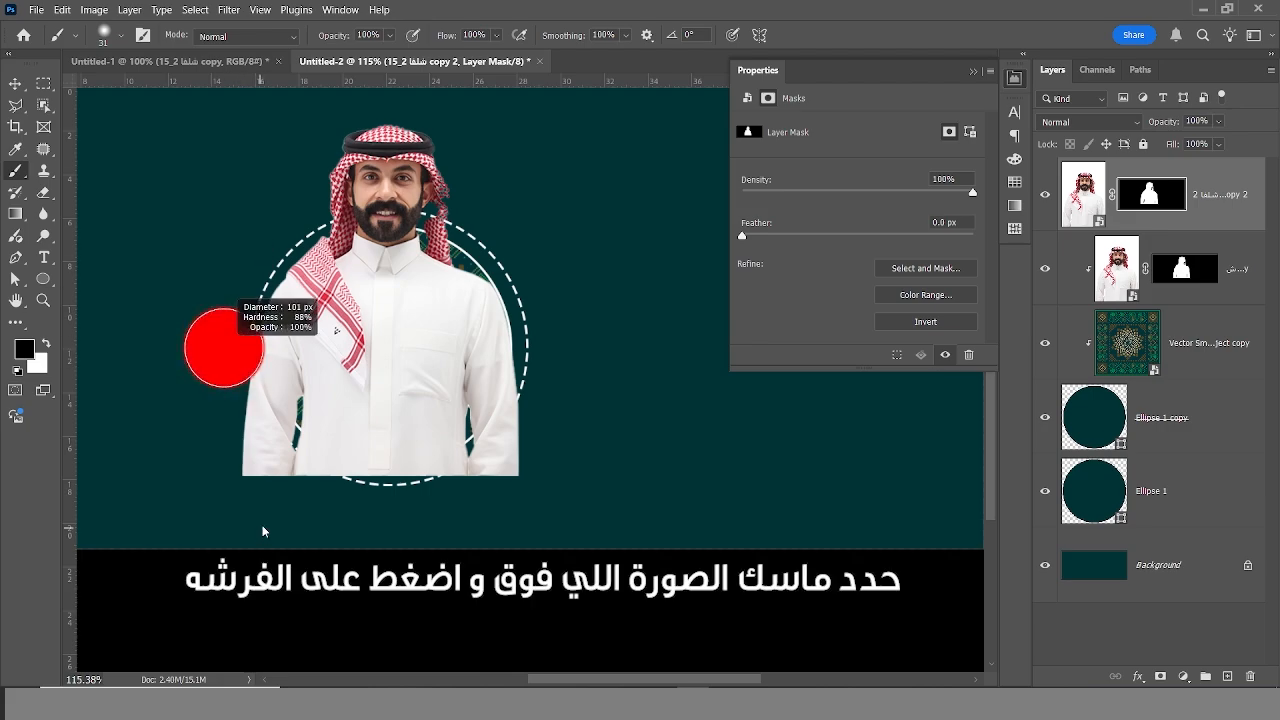
pyautogui.moveTo(243, 349)
pyautogui.mouseDown()
pyautogui.moveTo(290, 476)
pyautogui.moveTo(276, 458)
pyautogui.moveTo(455, 502)
pyautogui.moveTo(292, 463)
pyautogui.moveTo(572, 364)
pyautogui.moveTo(505, 418)
pyautogui.moveTo(519, 357)
pyautogui.moveTo(498, 448)
pyautogui.moveTo(314, 492)
pyautogui.mouseUp()
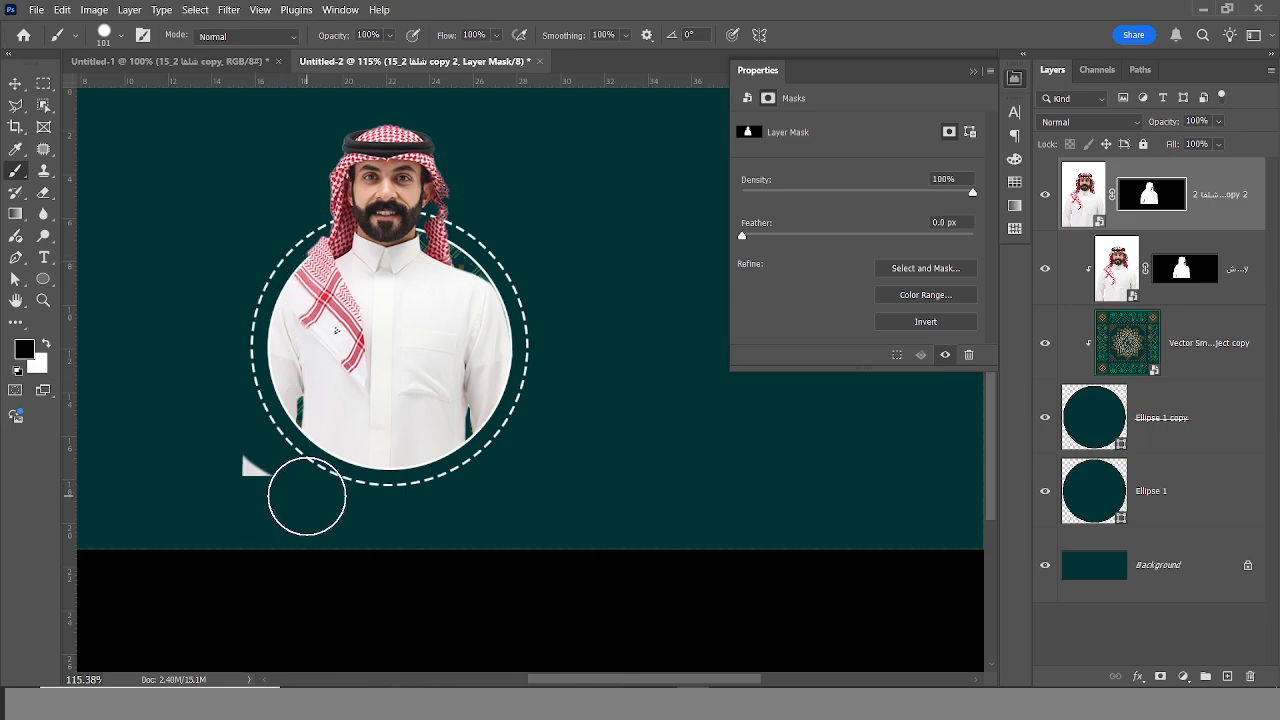
pyautogui.moveTo(306, 500); pyautogui.dragTo(249, 463)
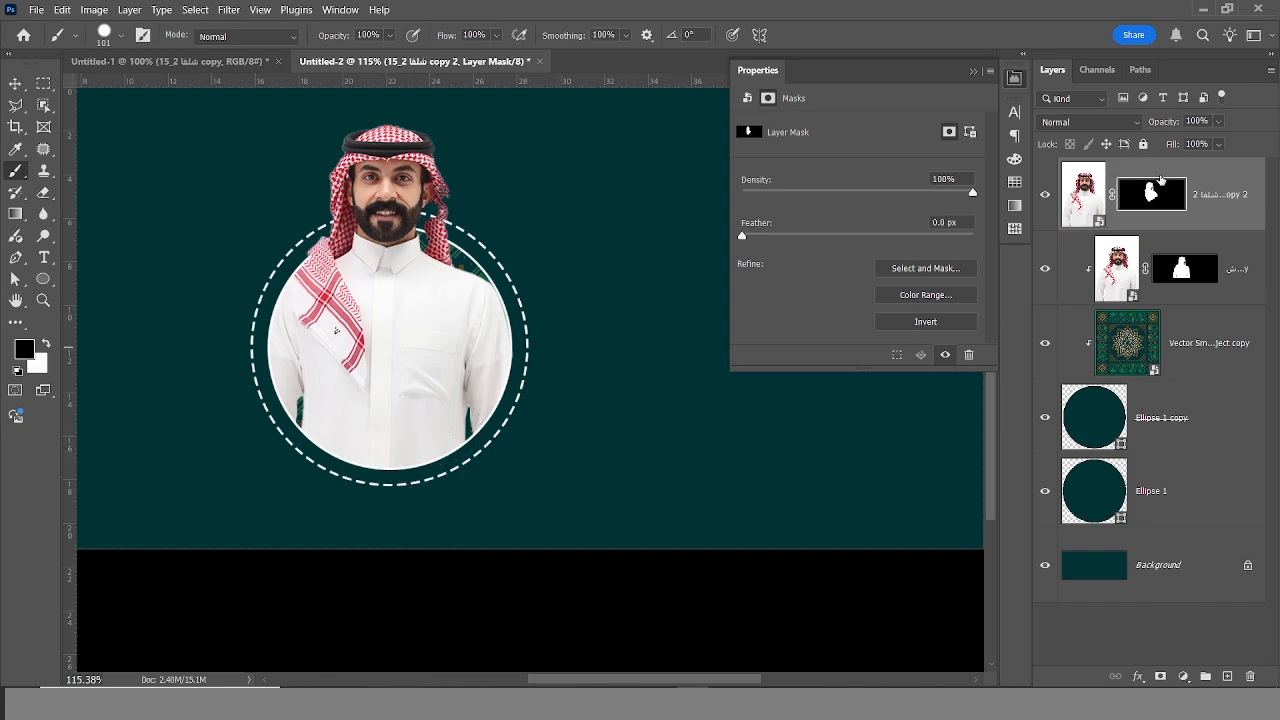
# Paint white on the top copy's mask with a 49 px brush to restore the missing edge of the headscarf.
pyautogui.moveTo(413, 296); pyautogui.dragTo(380, 296)
pyautogui.press('x')
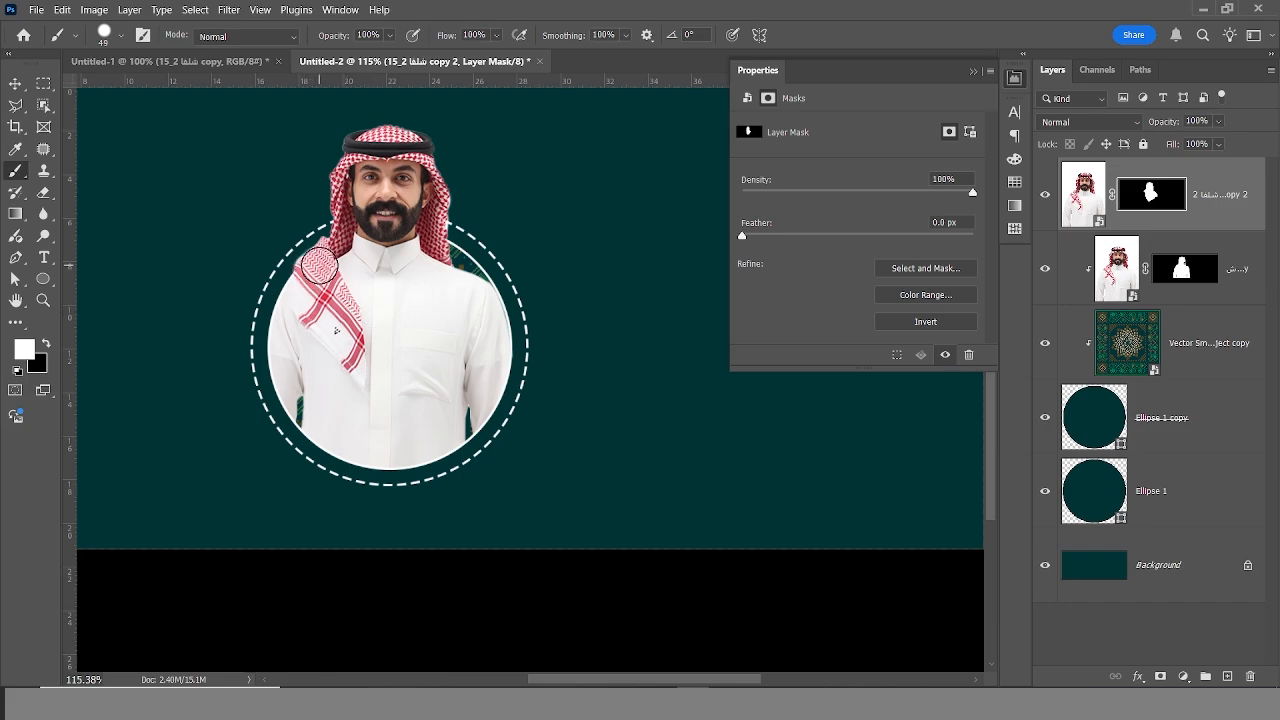
pyautogui.scroll(-3, 529, 423)
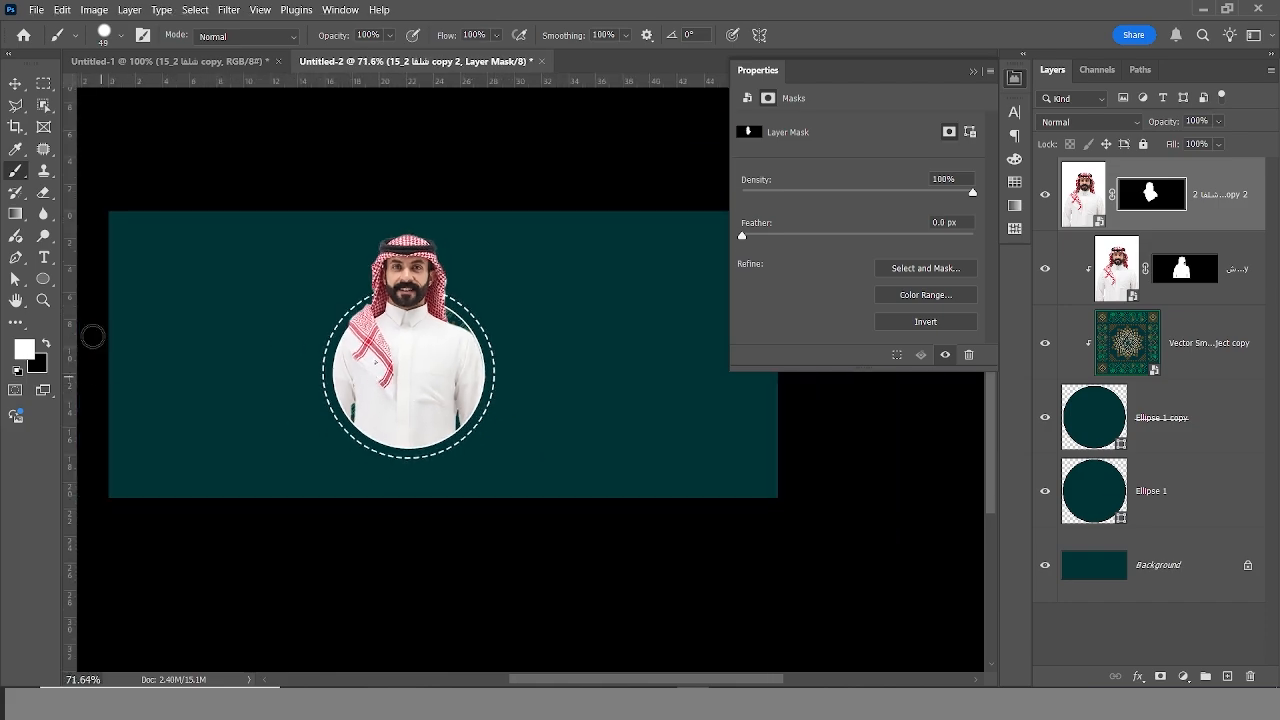
pyautogui.click(15, 83)
# Add a new empty layer directly above the Background layer.
pyautogui.scroll(3, 341, 376)
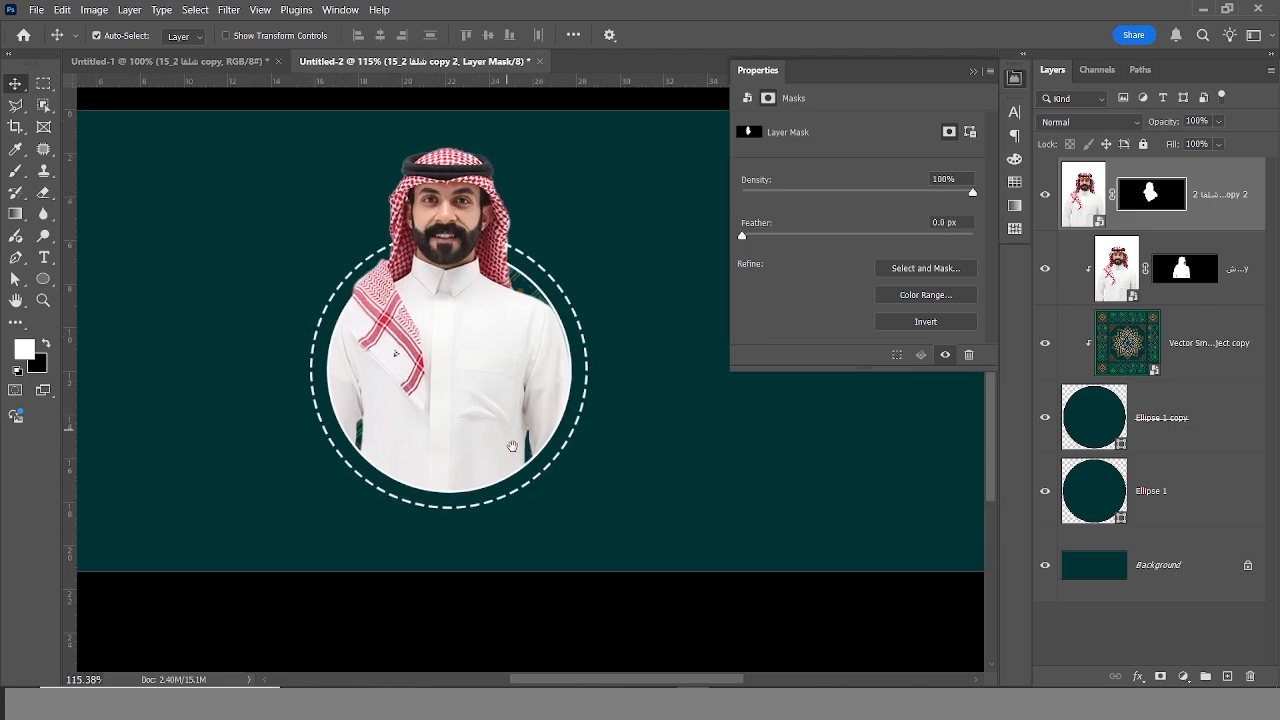
pyautogui.moveTo(590, 512); pyautogui.dragTo(536, 488)
pyautogui.click(1159, 341)
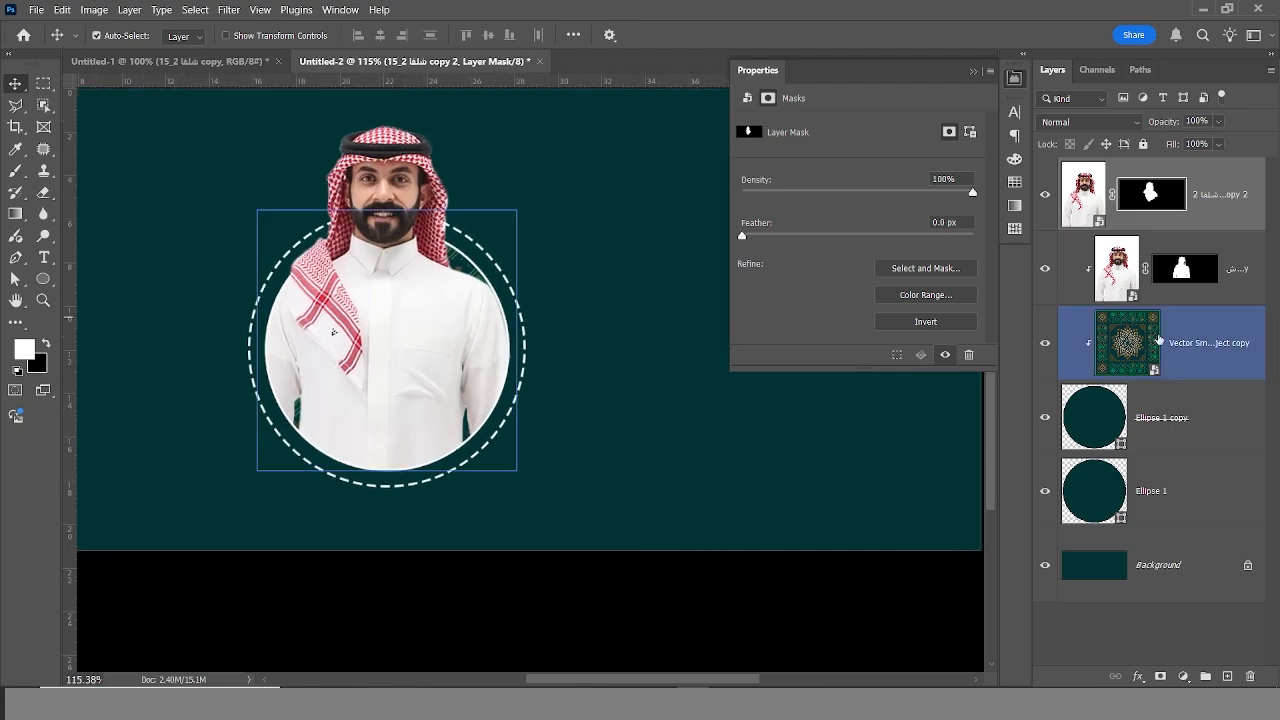
pyautogui.click(1150, 570)
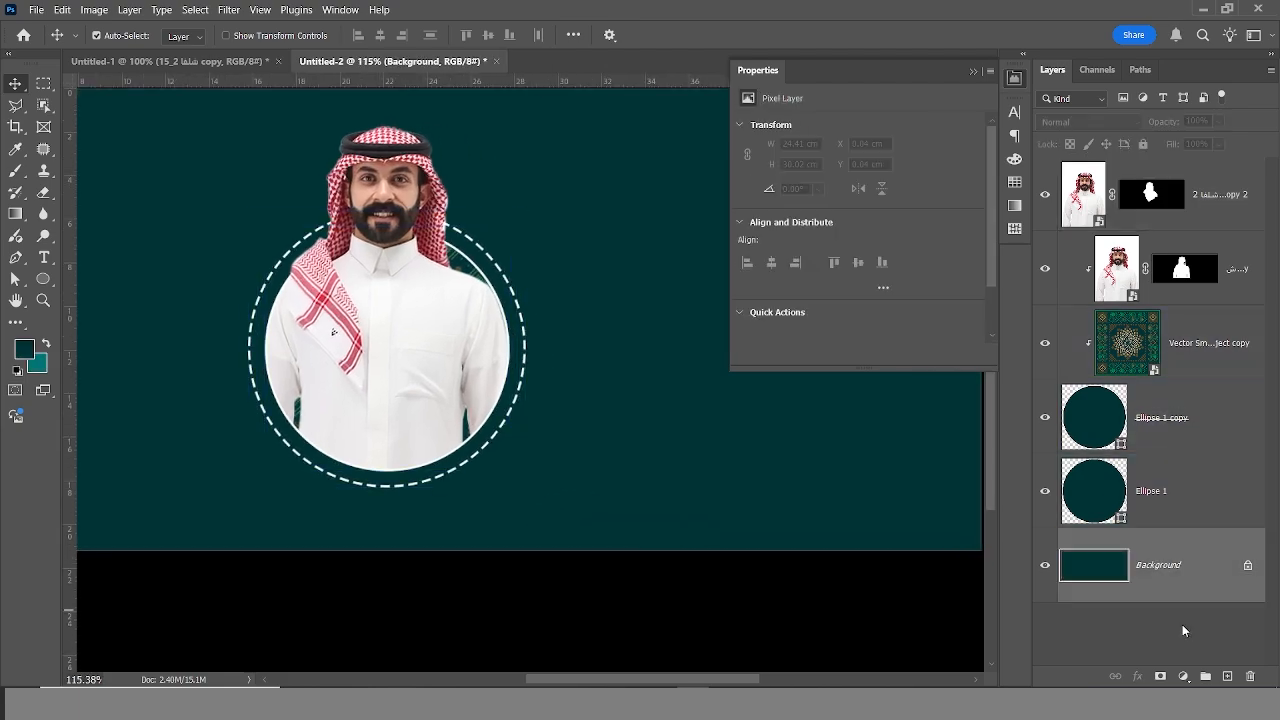
pyautogui.click(1228, 677)
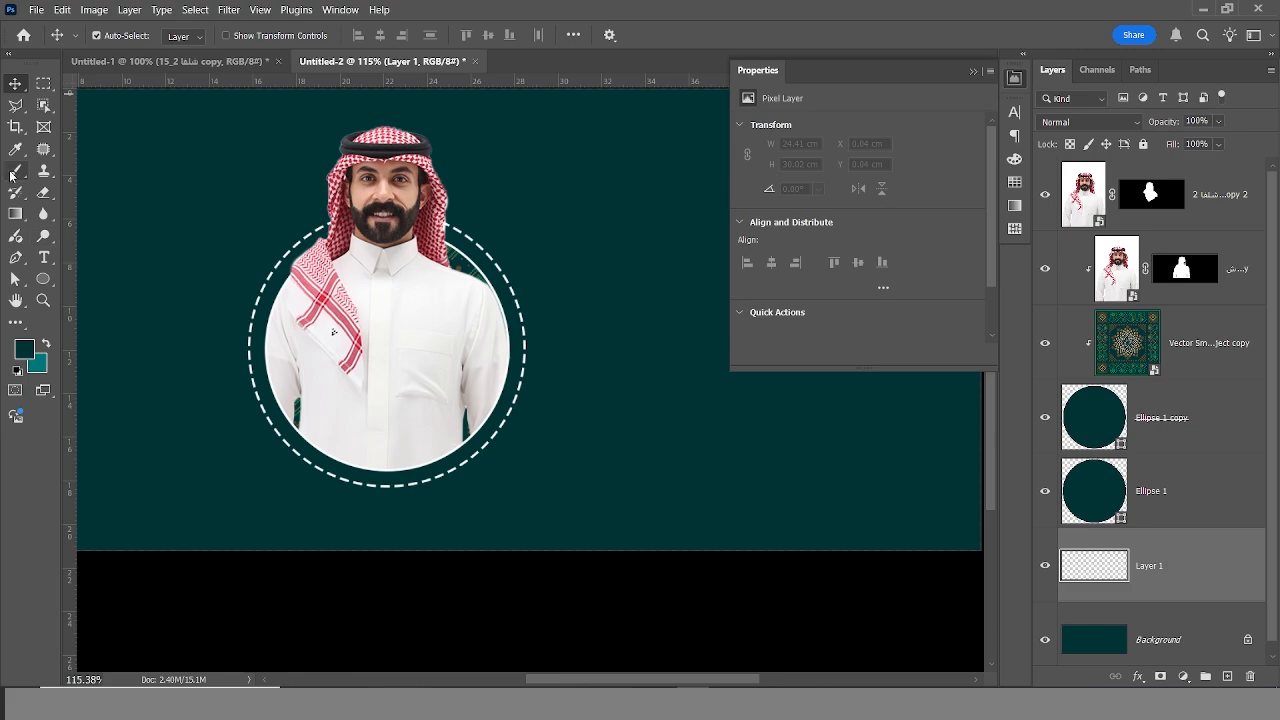
# Paint one soft black (000000) spot on the new layer, just below the circle, with a 164 px brush.
pyautogui.press('b')
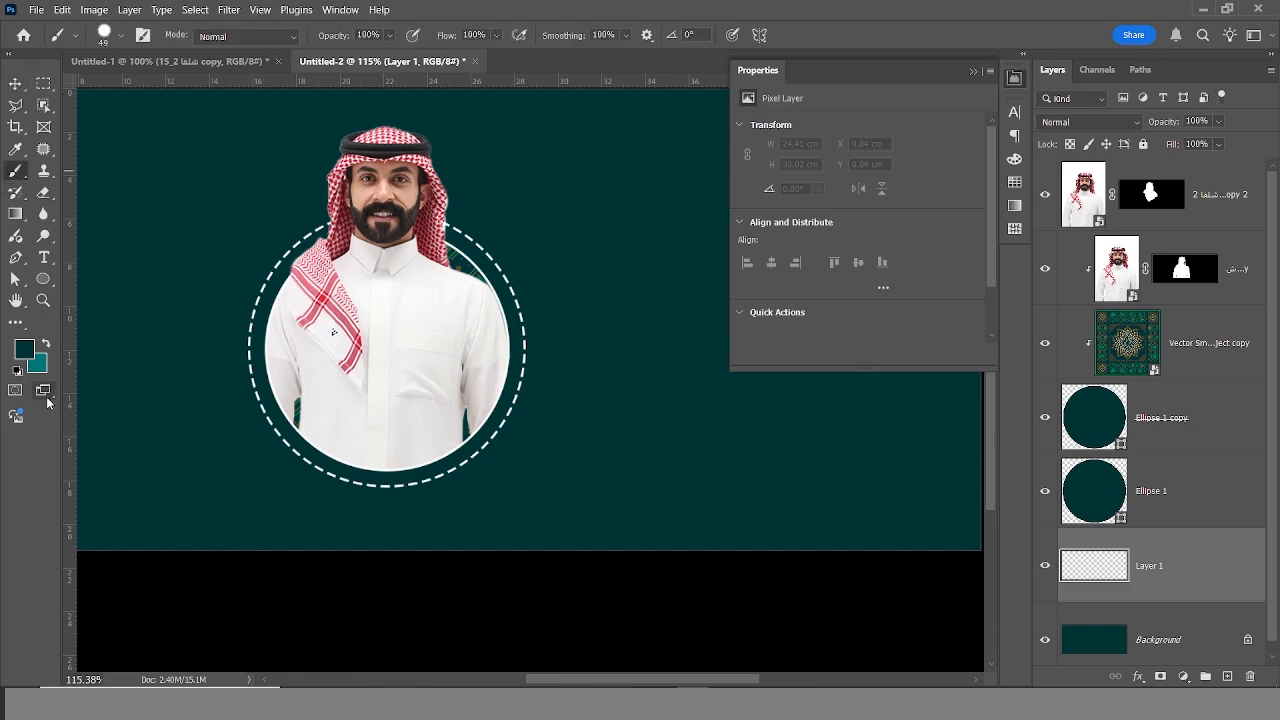
pyautogui.click(24, 352)
pyautogui.write('000000')
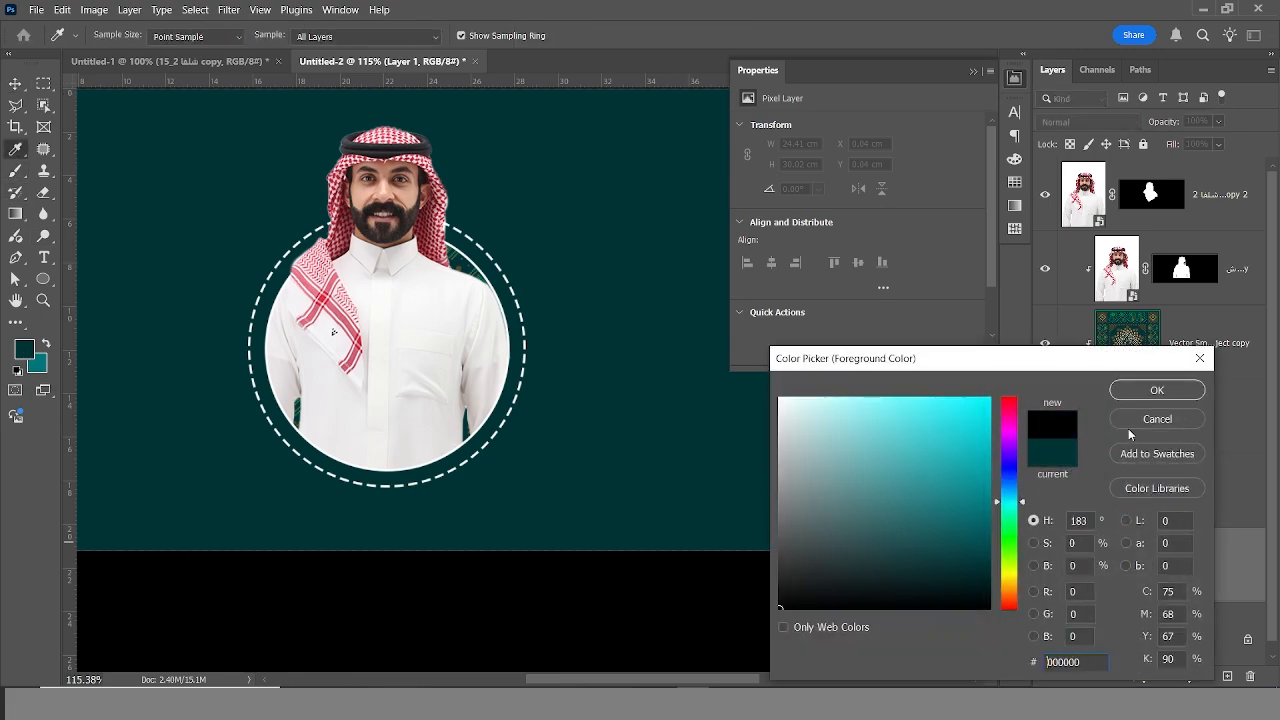
pyautogui.click(1156, 390)
pyautogui.keyDown('alt'); pyautogui.rightClick(393, 507); pyautogui.keyUp('alt')
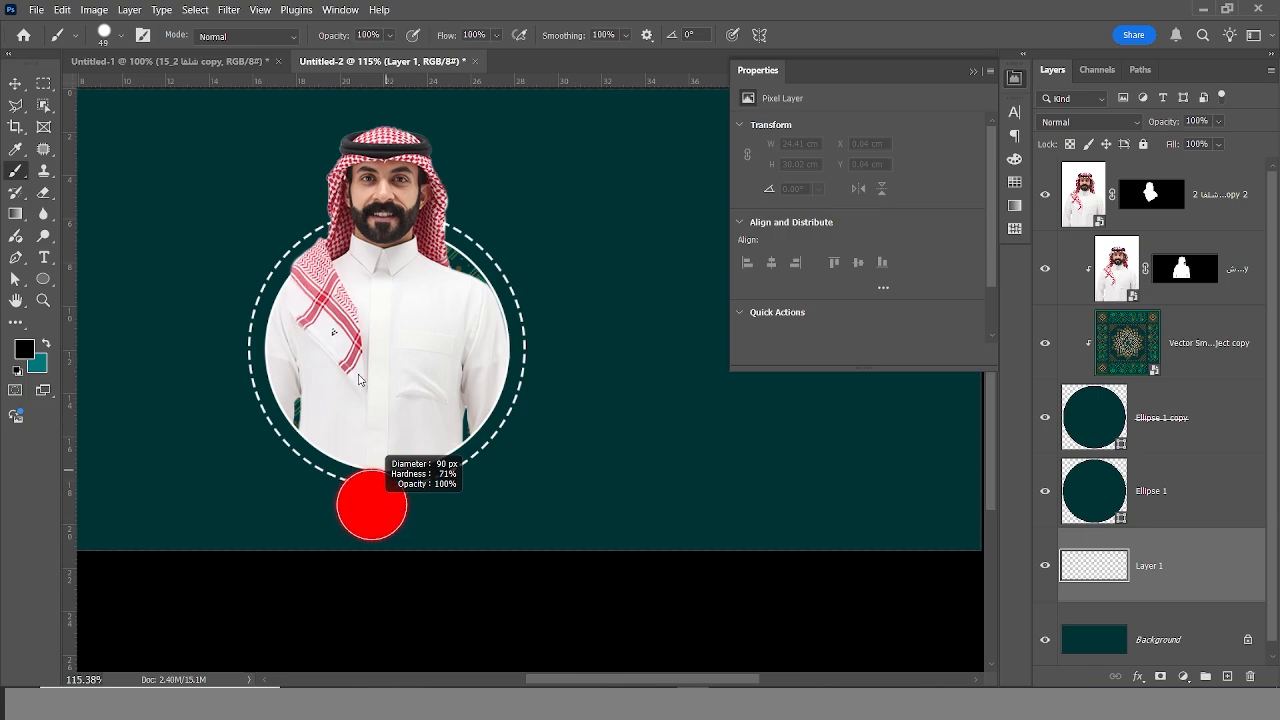
pyautogui.keyDown('alt'); pyautogui.rightClick(354, 489); pyautogui.keyUp('alt')
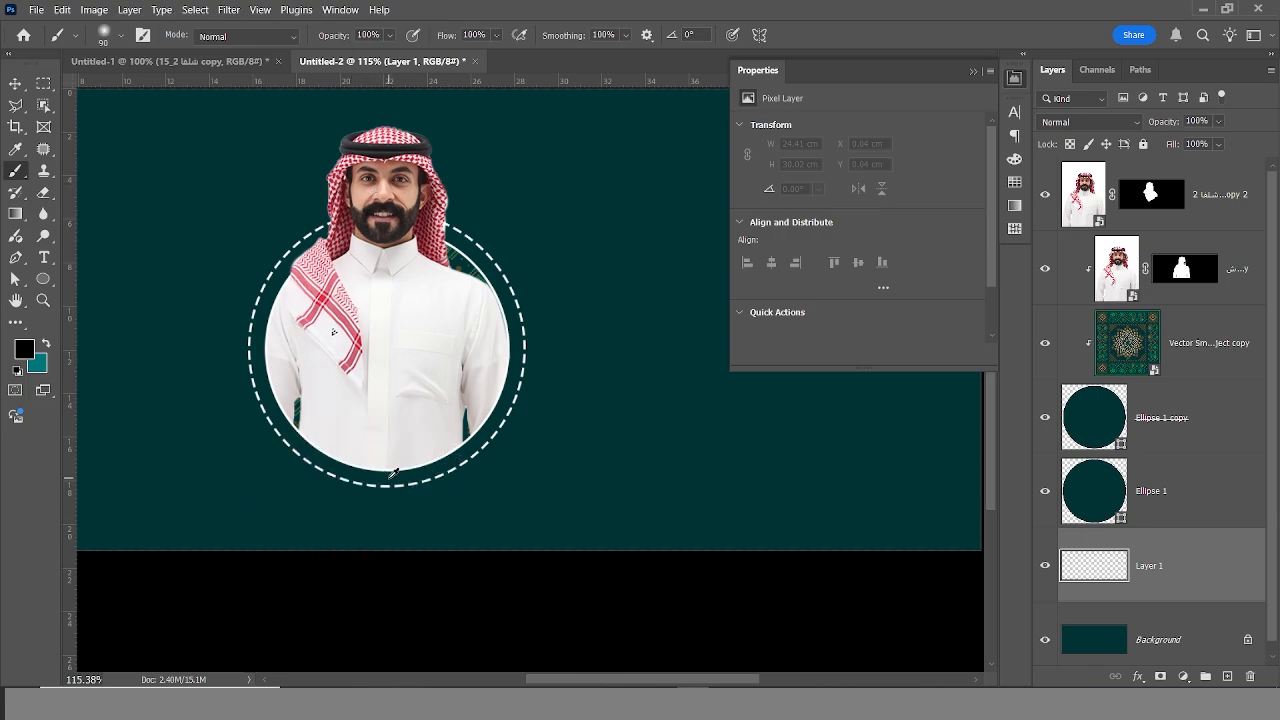
pyautogui.click(366, 490)
# Flatten and widen the black spot into a shadow about 14.5 cm wide and 2.2 cm high beneath the dashed ring.
pyautogui.hotkey('ctrl', 't')
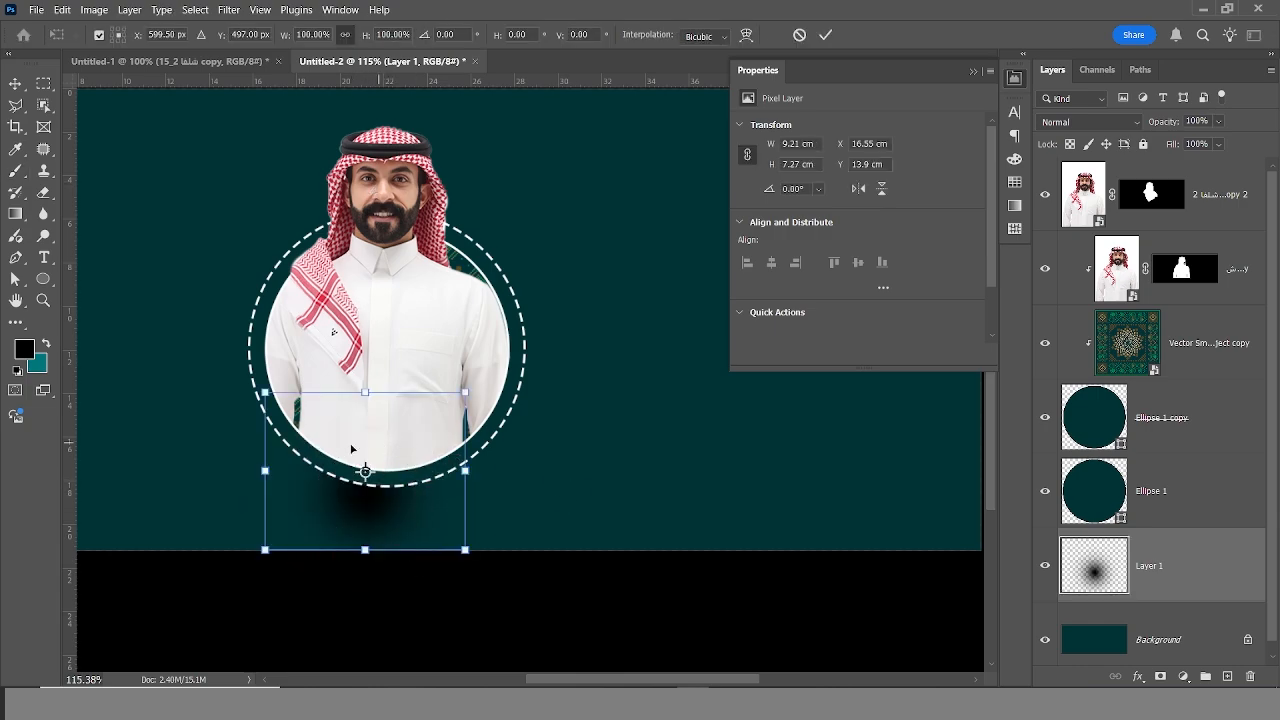
pyautogui.moveTo(361, 398); pyautogui.dragTo(365, 447)
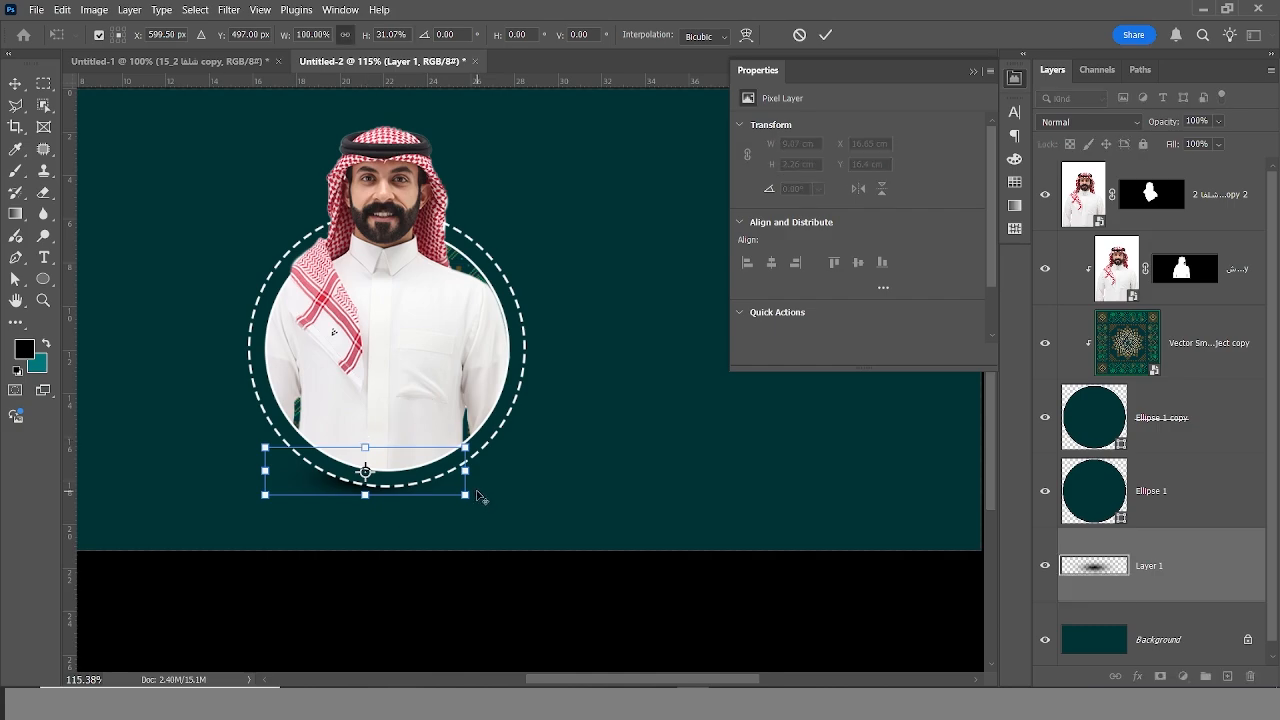
pyautogui.moveTo(476, 475); pyautogui.dragTo(546, 478)
pyautogui.press('Return')
pyautogui.press('b')
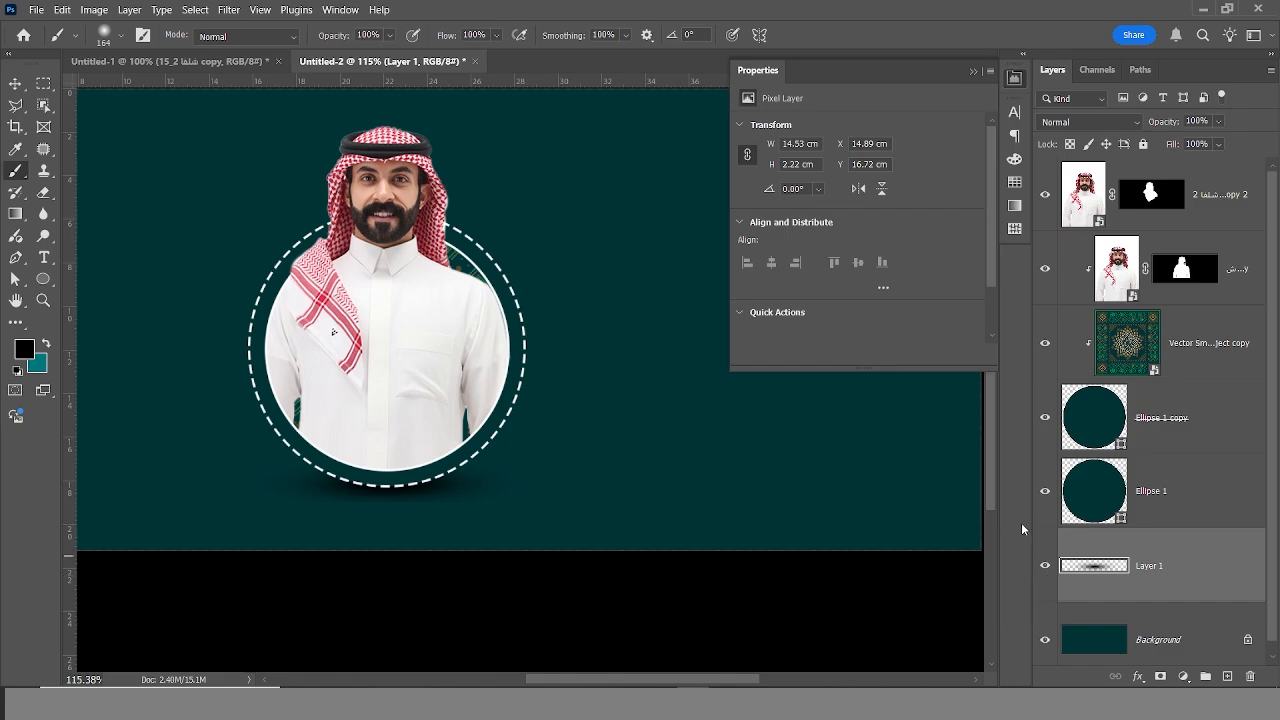
# Duplicate the shadow layer and merge the duplicate with the original to darken the shadow.
pyautogui.hotkey('ctrl', 'j')
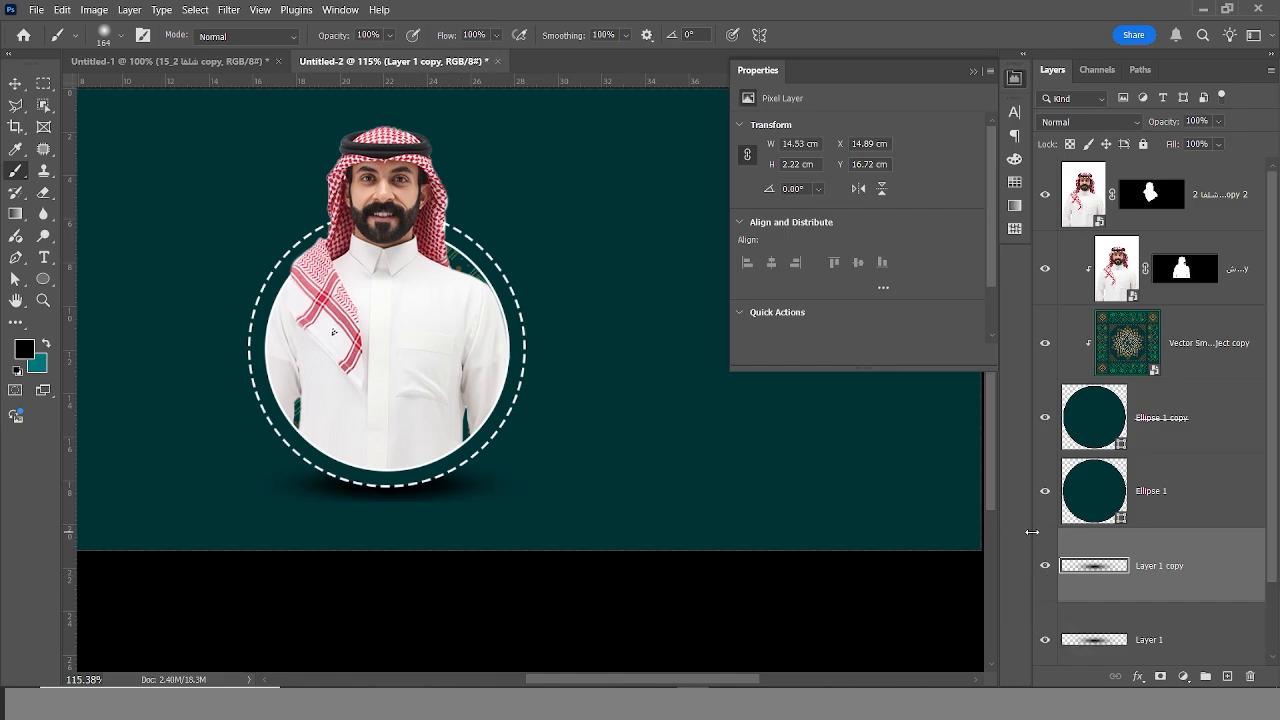
pyautogui.scroll(-1, 1138, 540)
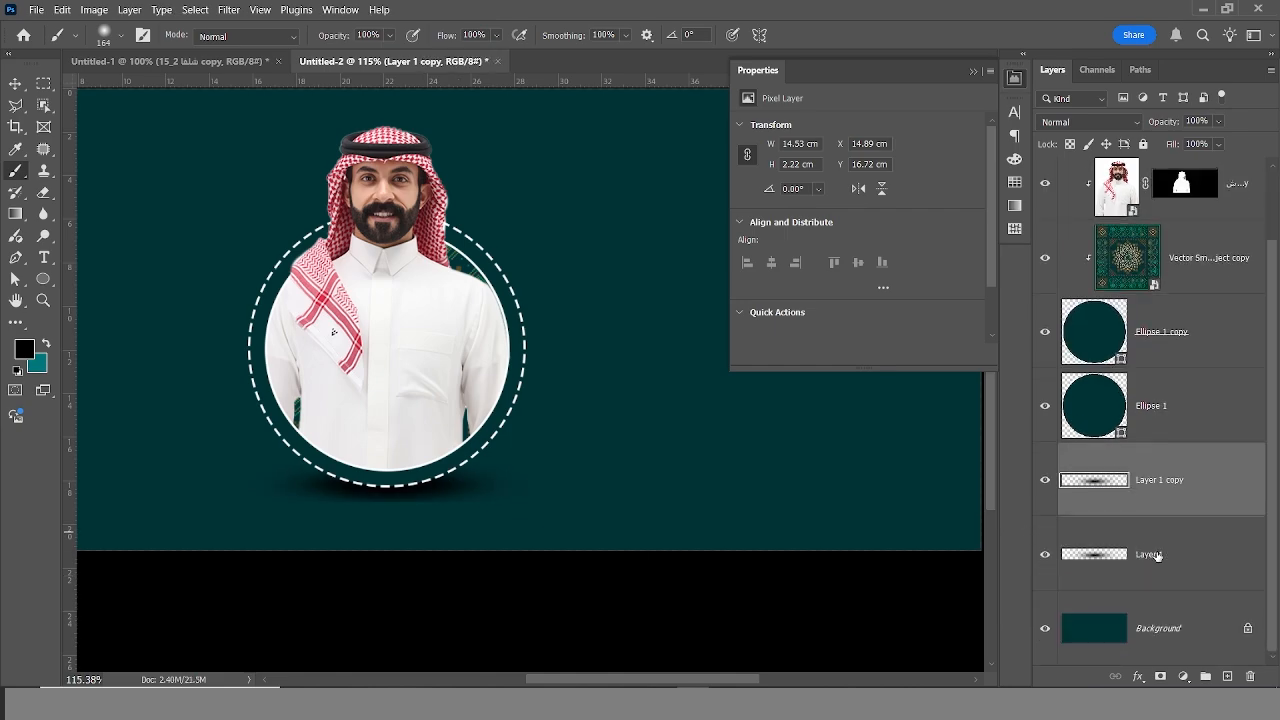
pyautogui.keyDown('shift'); pyautogui.click(1156, 556); pyautogui.keyUp('shift')
pyautogui.hotkey('ctrl', 'e')
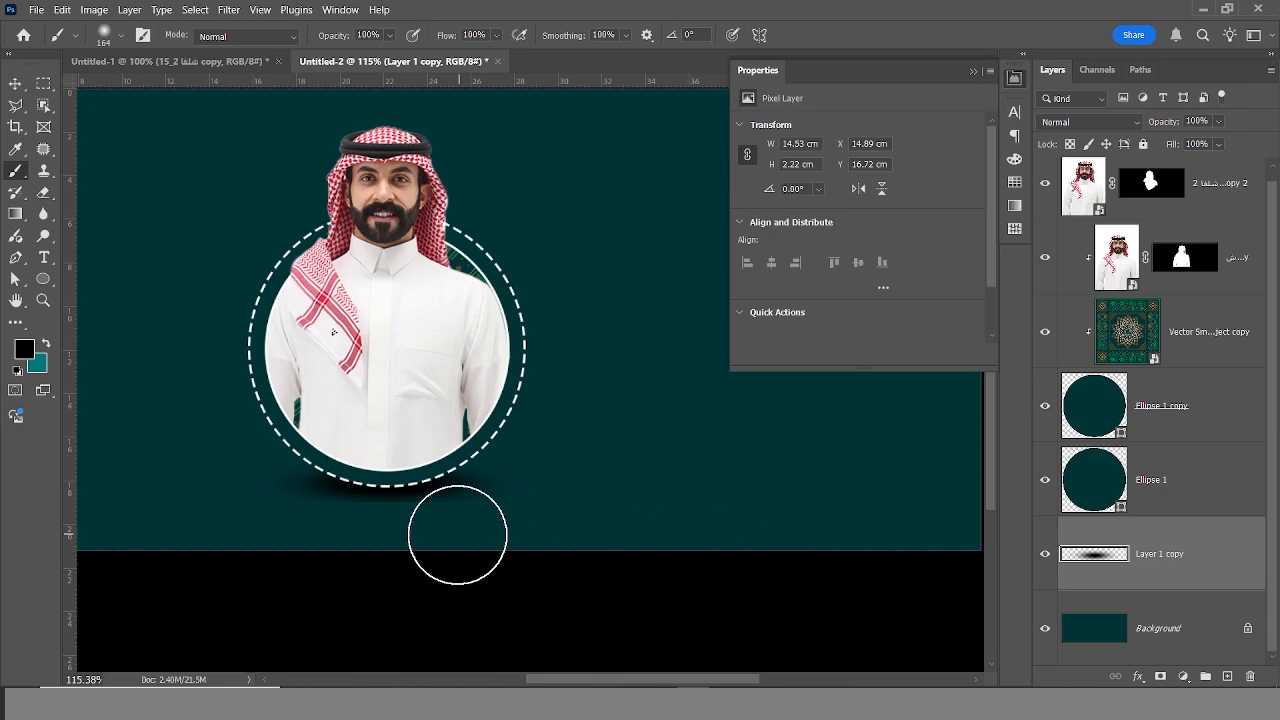
# Warp the merged shadow so the middle of its lower edge bends slightly upward.
pyautogui.hotkey('ctrl', 't')
pyautogui.rightClick(357, 487)
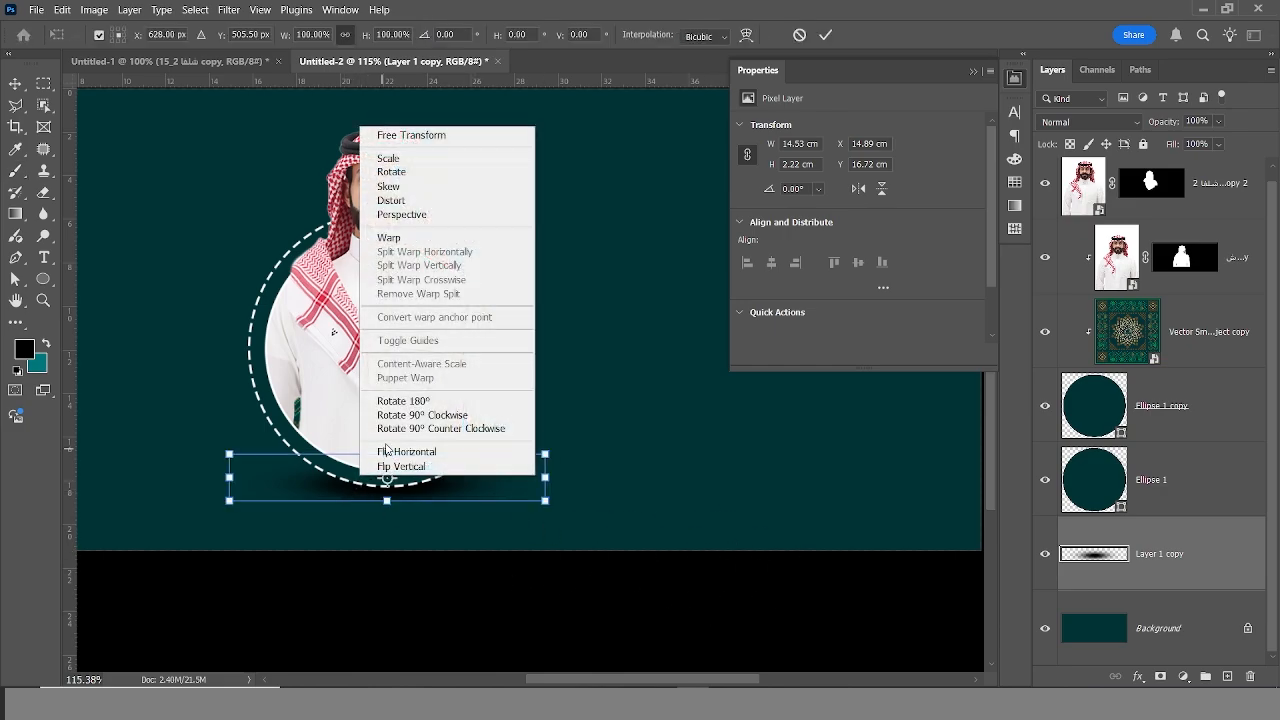
pyautogui.click(430, 238)
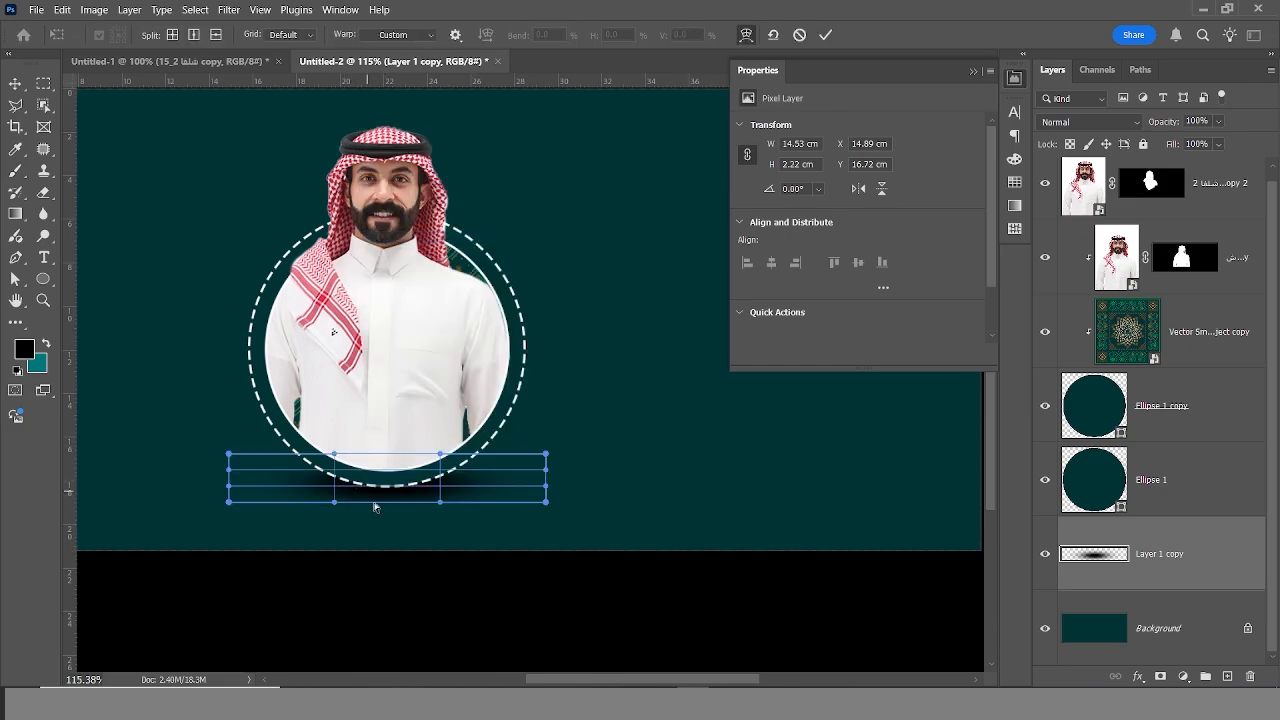
pyautogui.moveTo(395, 501); pyautogui.dragTo(393, 488)
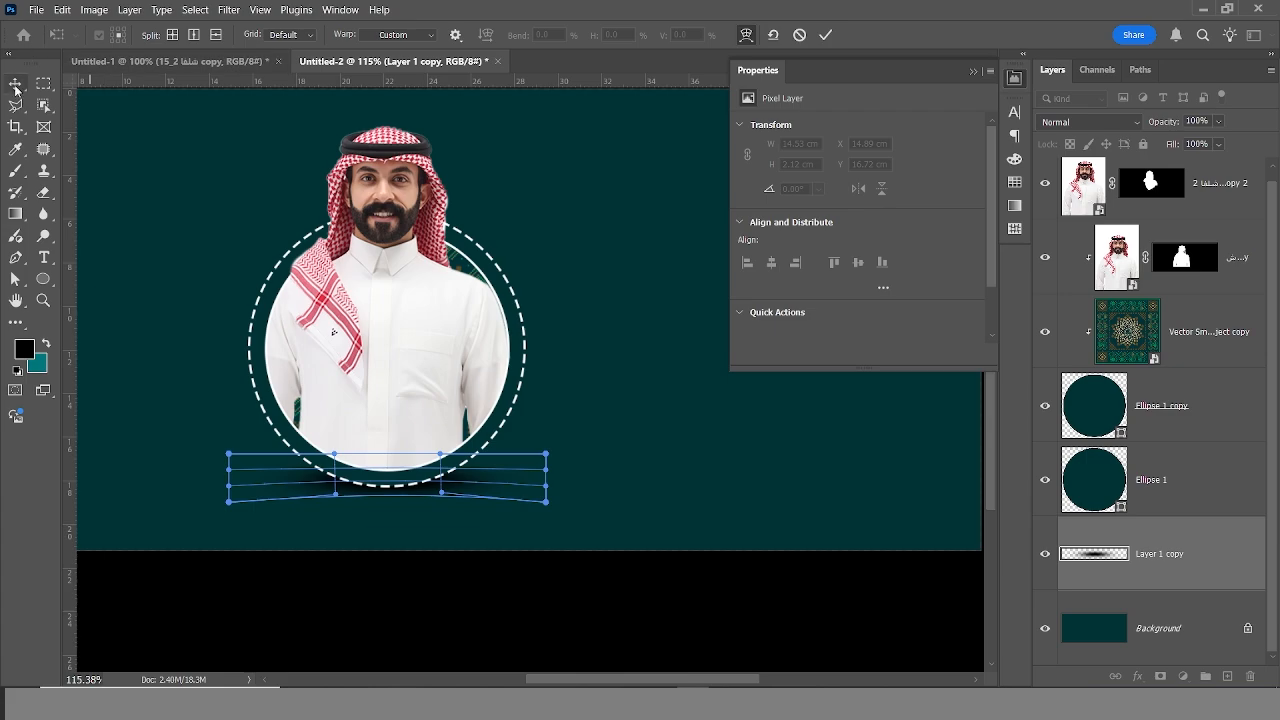
pyautogui.press('Return')
# Shift the man, circles, pattern and shadow layers left together and group them under the name pic1.
pyautogui.scroll(-4, 305, 385)
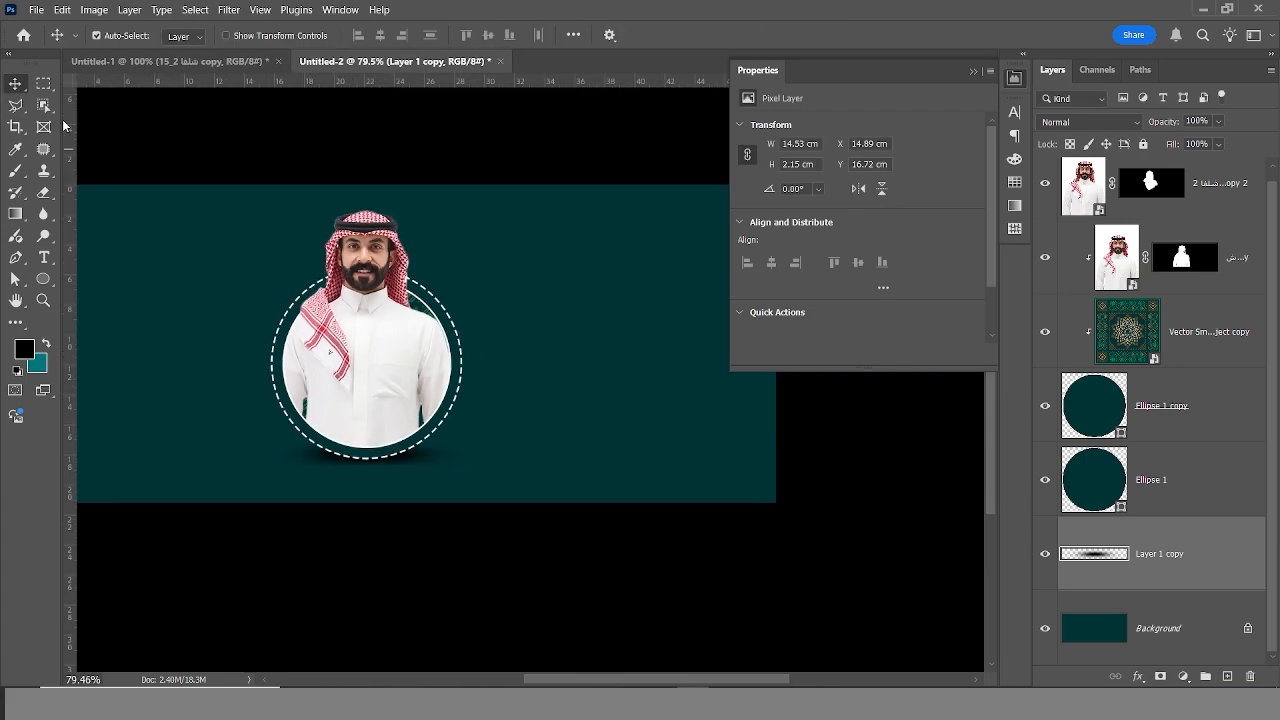
pyautogui.moveTo(533, 246); pyautogui.dragTo(271, 457)
pyautogui.moveTo(398, 412); pyautogui.dragTo(367, 409)
pyautogui.hotkey('ctrl', 'g')
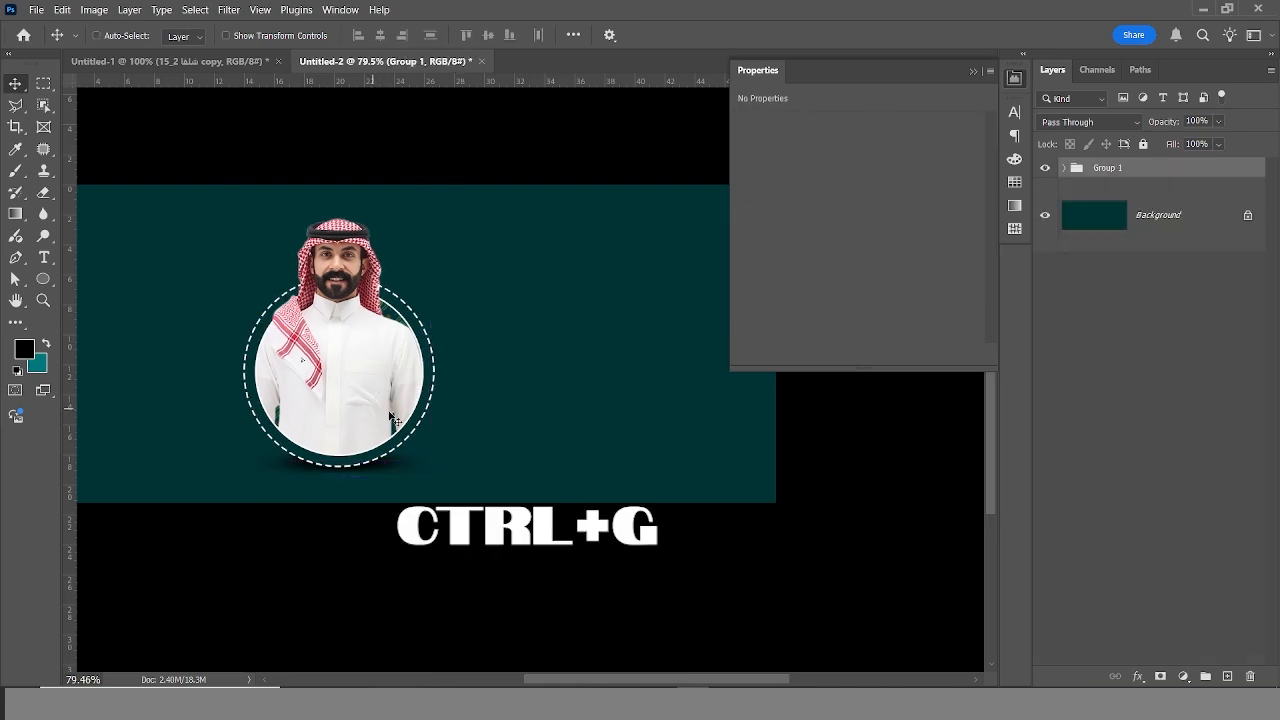
pyautogui.doubleClick(1107, 167)
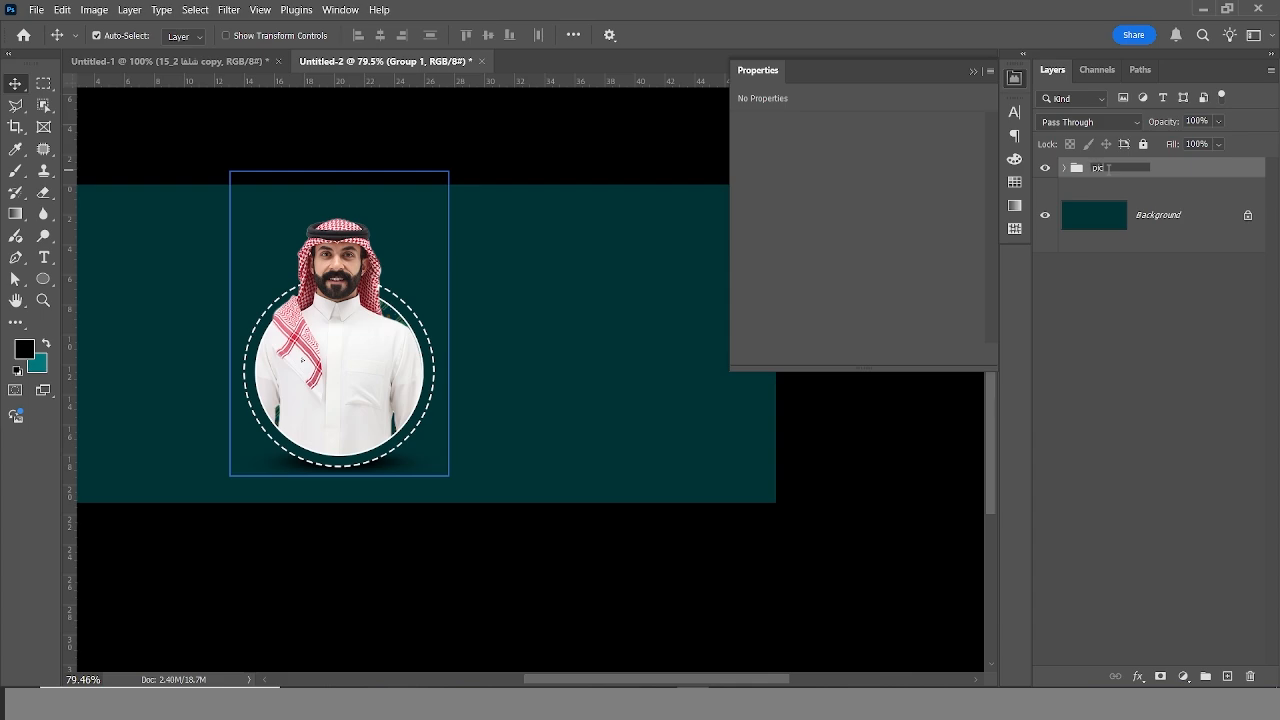
pyautogui.write('pic1')
pyautogui.press('Return')
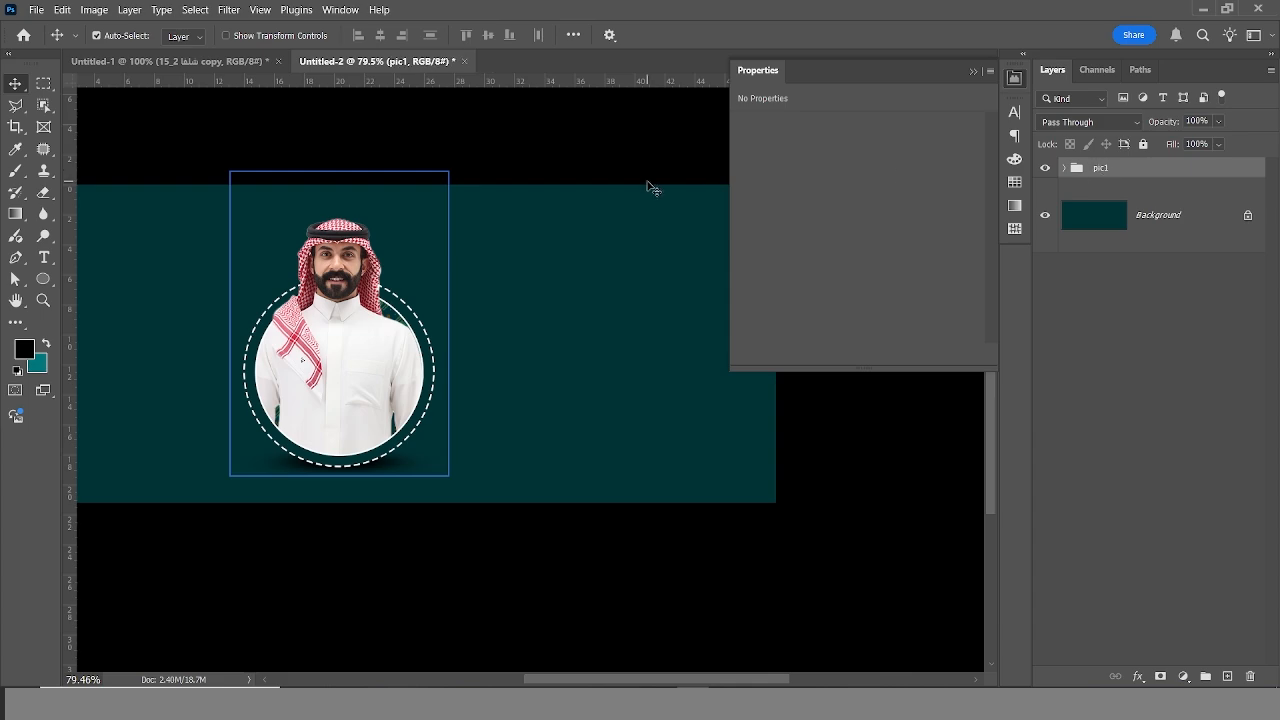
# Scale the pic1 group to 101.57% and move it further left and slightly up on the banner.
pyautogui.hotkey('ctrl', 't')
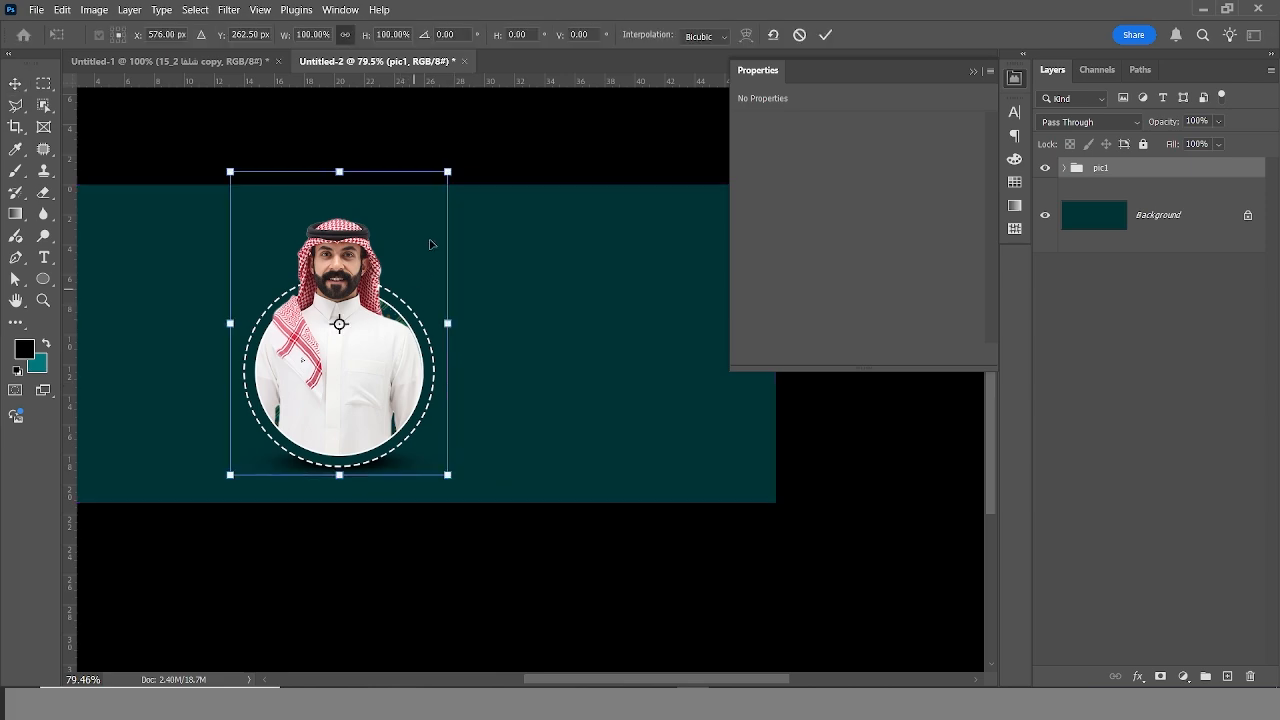
pyautogui.moveTo(449, 172); pyautogui.dragTo(451, 169)
pyautogui.moveTo(371, 360); pyautogui.dragTo(323, 351)
pyautogui.press('Return')
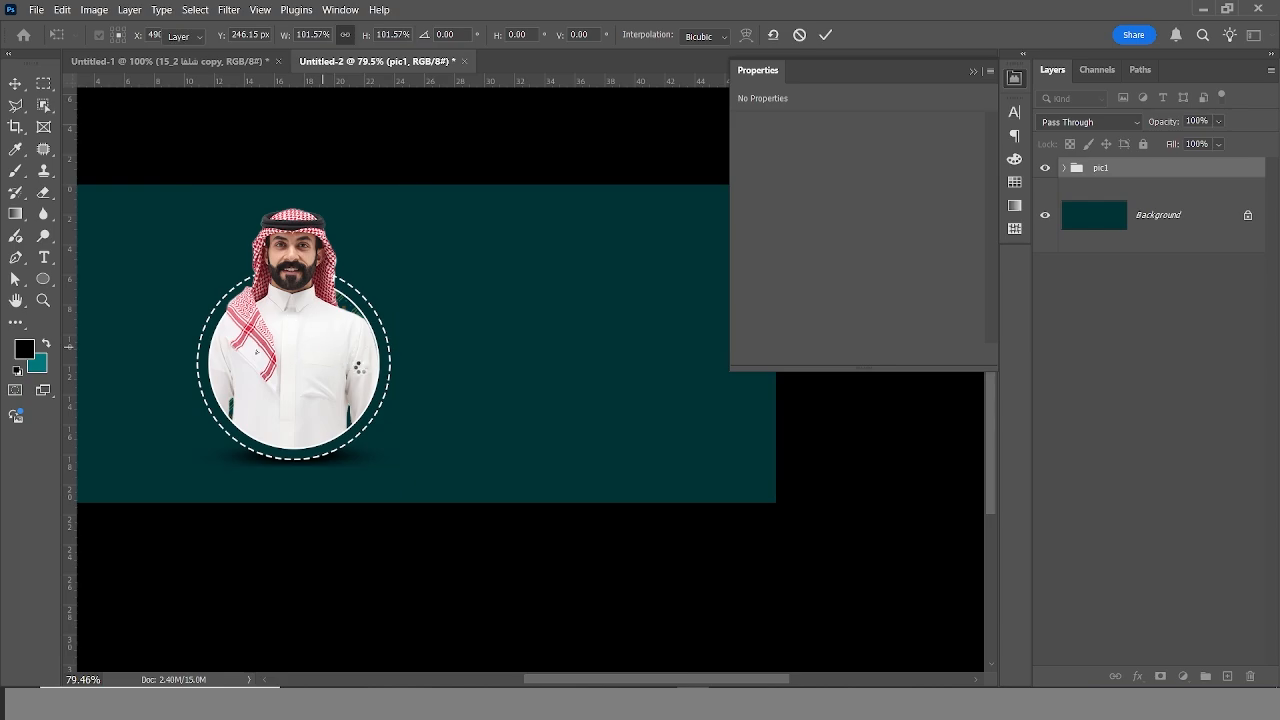
pyautogui.moveTo(295, 353); pyautogui.dragTo(360, 368)
pyautogui.scroll(-1, 360, 368)
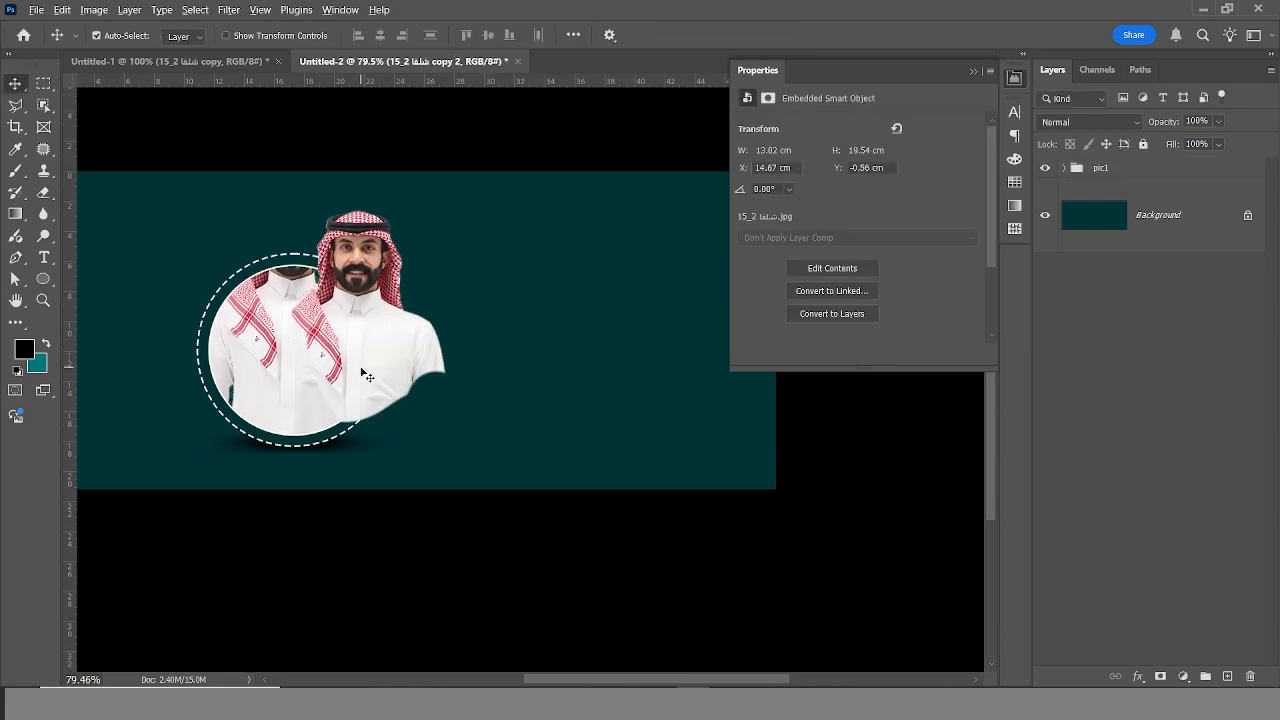
pyautogui.press('ctrl')
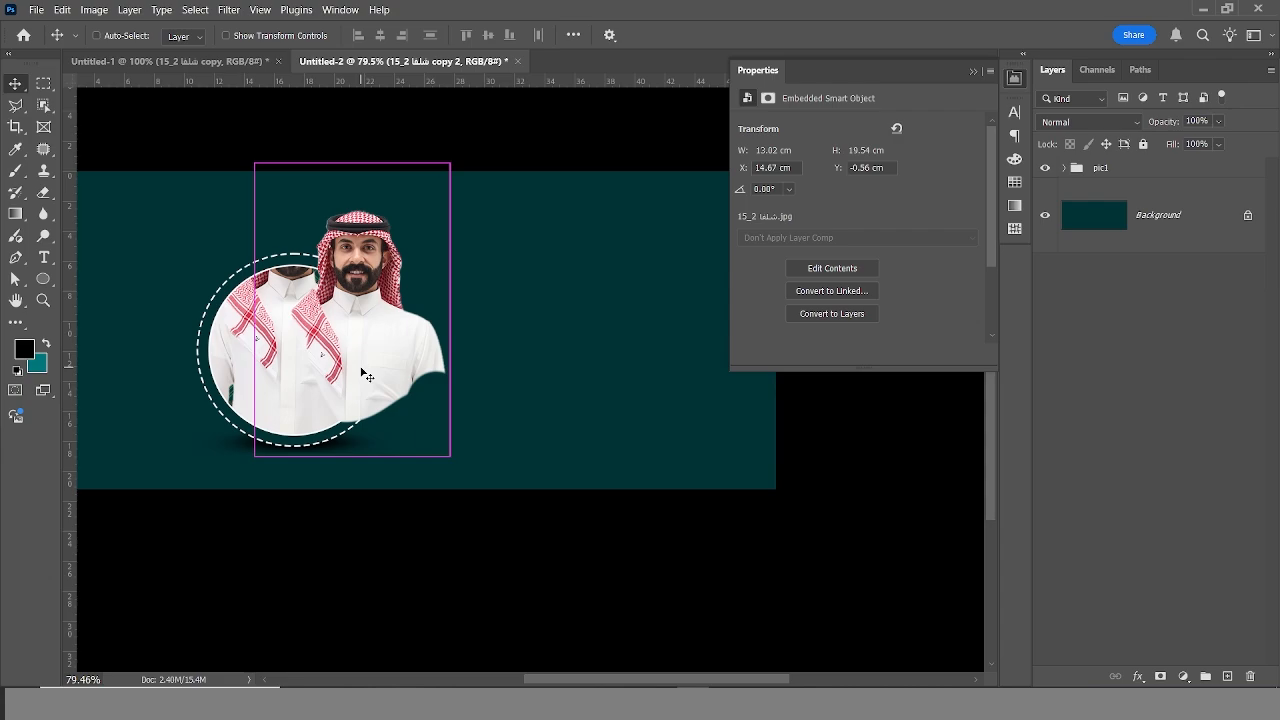
pyautogui.hotkey('ctrl', 'z')
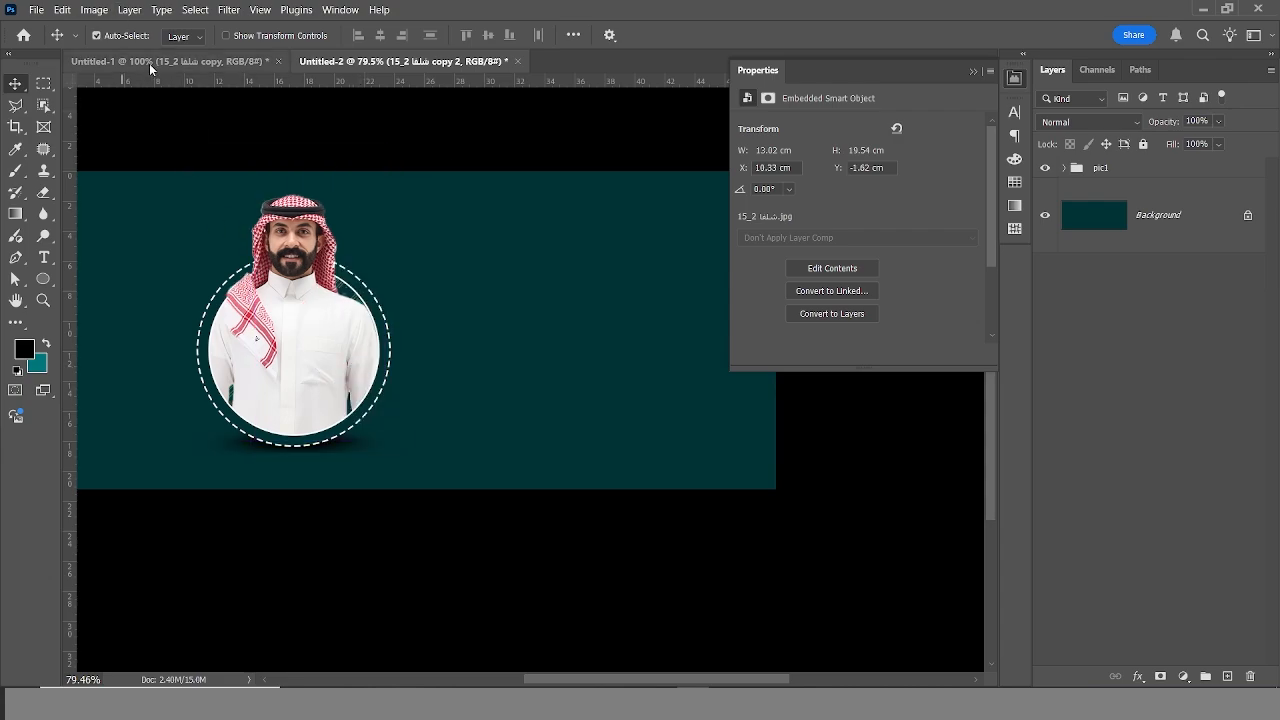
# Set Auto-Select to Group and duplicate pic1 twice, one copy about 9.35 cm to its right and one between them.
pyautogui.click(184, 36)
pyautogui.click(175, 48)
pyautogui.moveTo(329, 355); pyautogui.dragTo(470, 357)
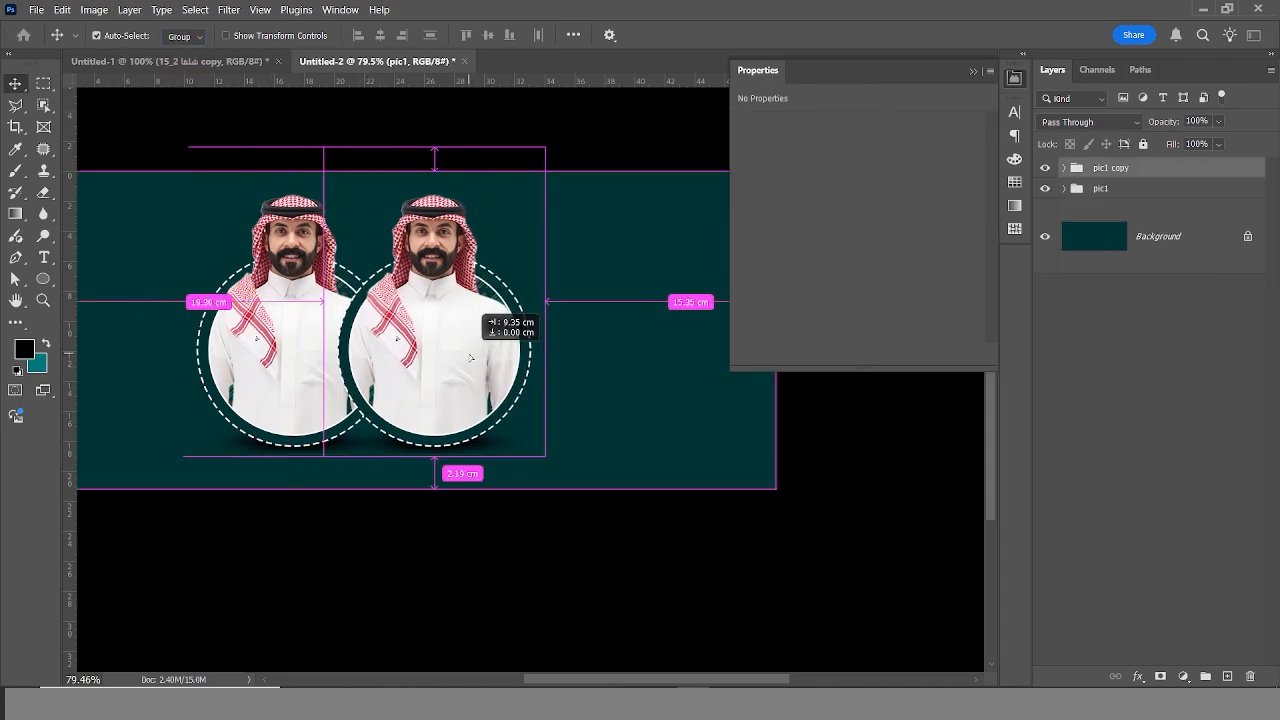
pyautogui.scroll(-2, 470, 357)
pyautogui.hscroll(-3, 471, 389)
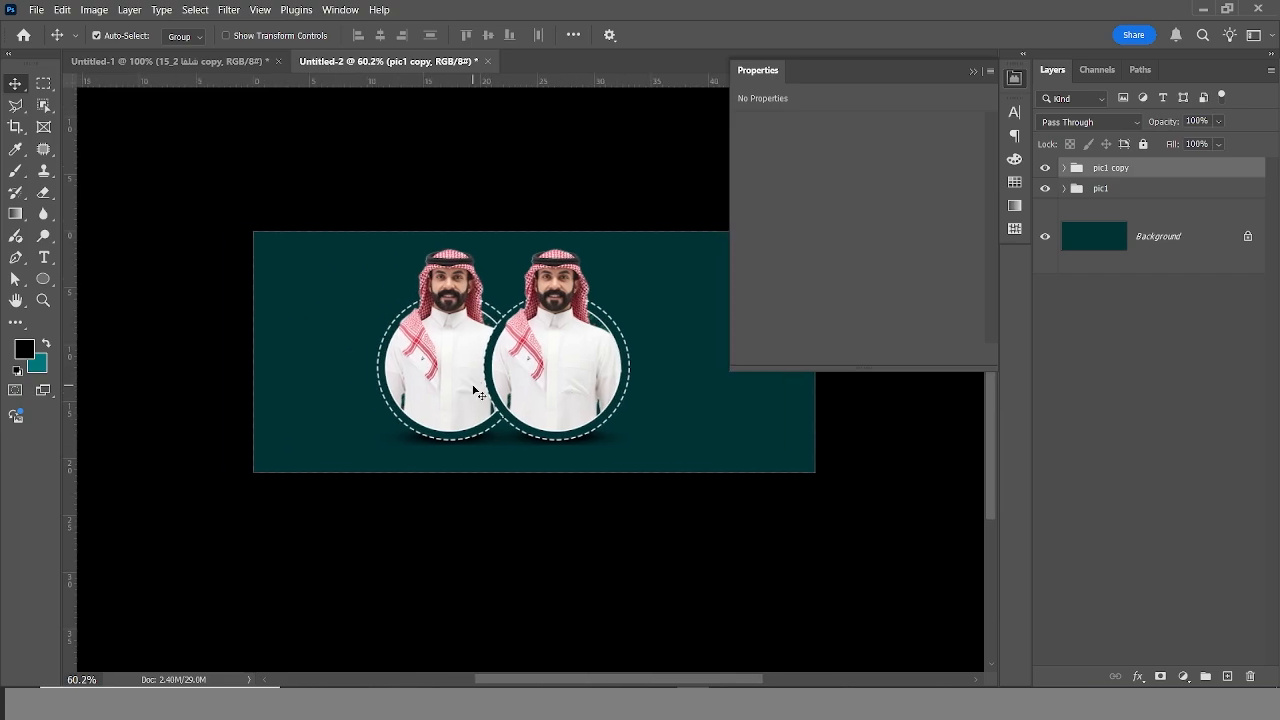
pyautogui.moveTo(522, 384); pyautogui.dragTo(456, 382)
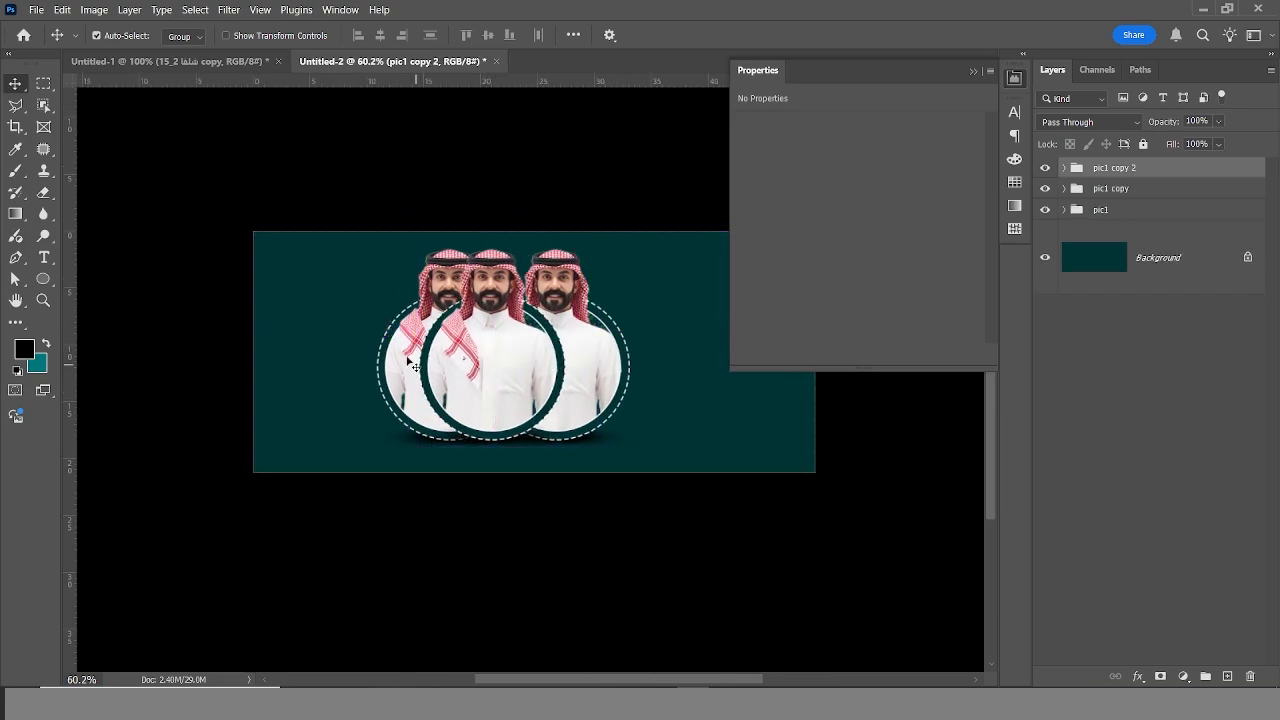
# Spread the outer two figure groups apart and place the front copy between them, slightly lower.
pyautogui.moveTo(398, 347); pyautogui.dragTo(318, 350)
pyautogui.moveTo(495, 386); pyautogui.dragTo(473, 386)
pyautogui.moveTo(600, 375); pyautogui.dragTo(632, 371)
pyautogui.moveTo(471, 367); pyautogui.dragTo(480, 381)
# Enlarge the front middle group, pic1 copy 2, to 106.88% about its centre.
pyautogui.hotkey('ctrl', 't')
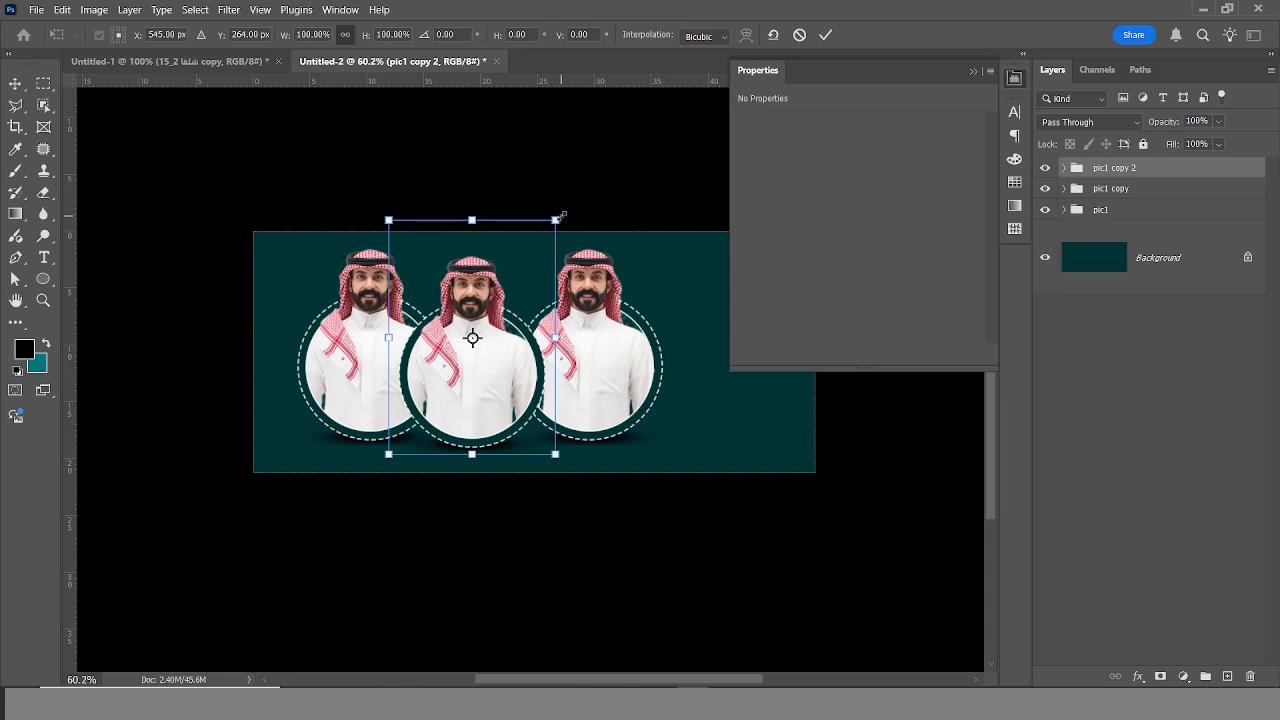
pyautogui.moveTo(563, 215); pyautogui.dragTo(566, 209)
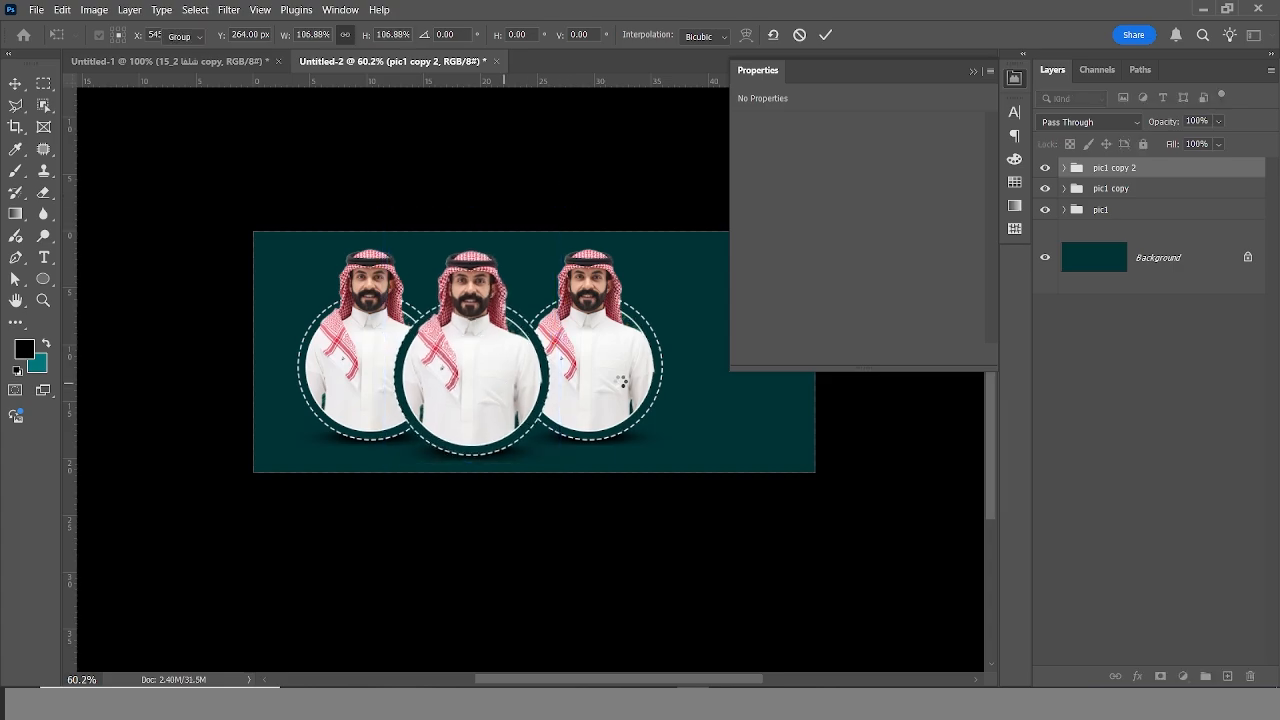
pyautogui.press('Return')
# Scale the two outer groups, pic1 and pic1 copy, down together to 90.13% and deselect them.
pyautogui.keyDown('ctrl'); pyautogui.click(632, 380); pyautogui.keyUp('ctrl')
pyautogui.keyDown('ctrl'); pyautogui.keyDown('shift'); pyautogui.click(350, 372); pyautogui.keyUp('shift'); pyautogui.keyUp('ctrl')
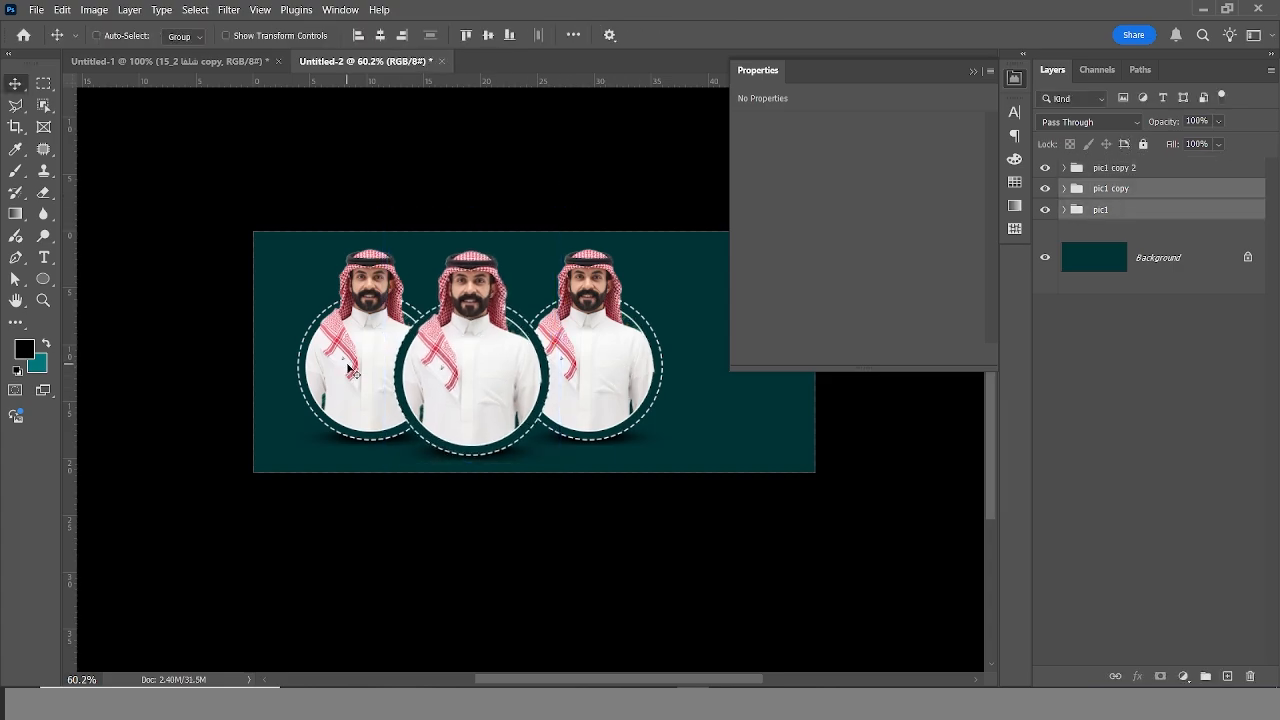
pyautogui.hotkey('ctrl', 't')
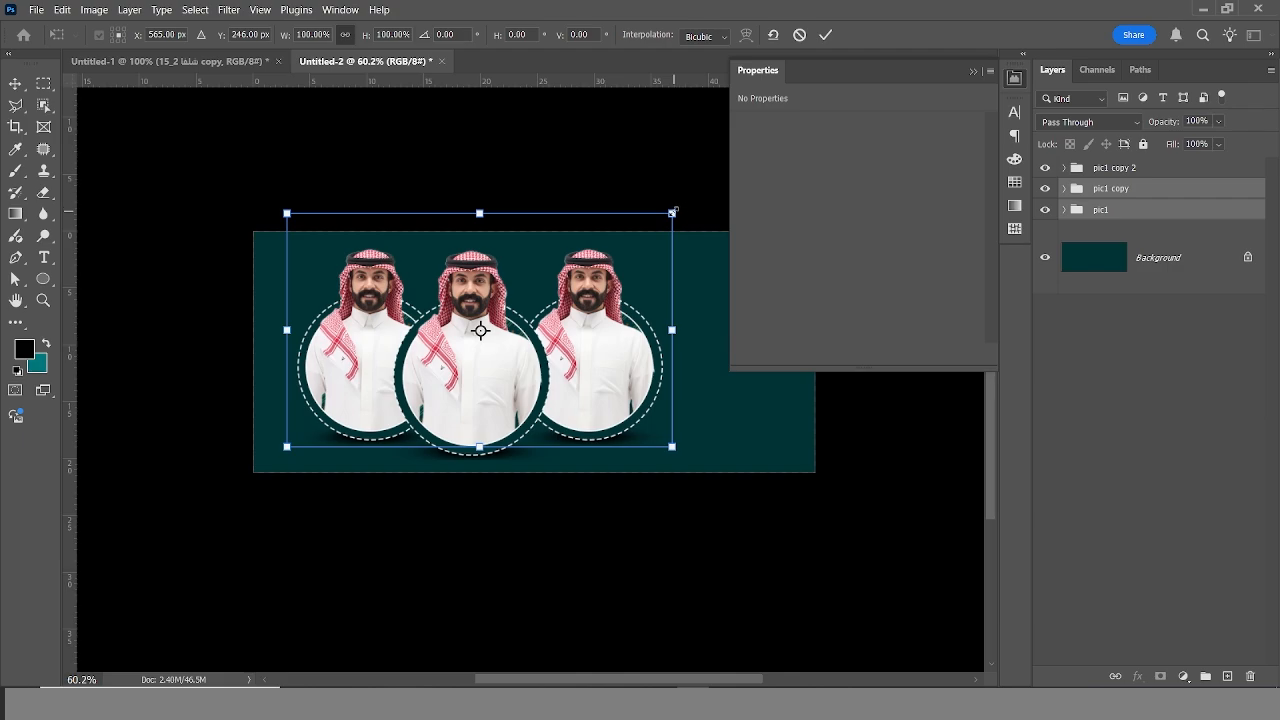
pyautogui.moveTo(673, 212); pyautogui.dragTo(653, 224)
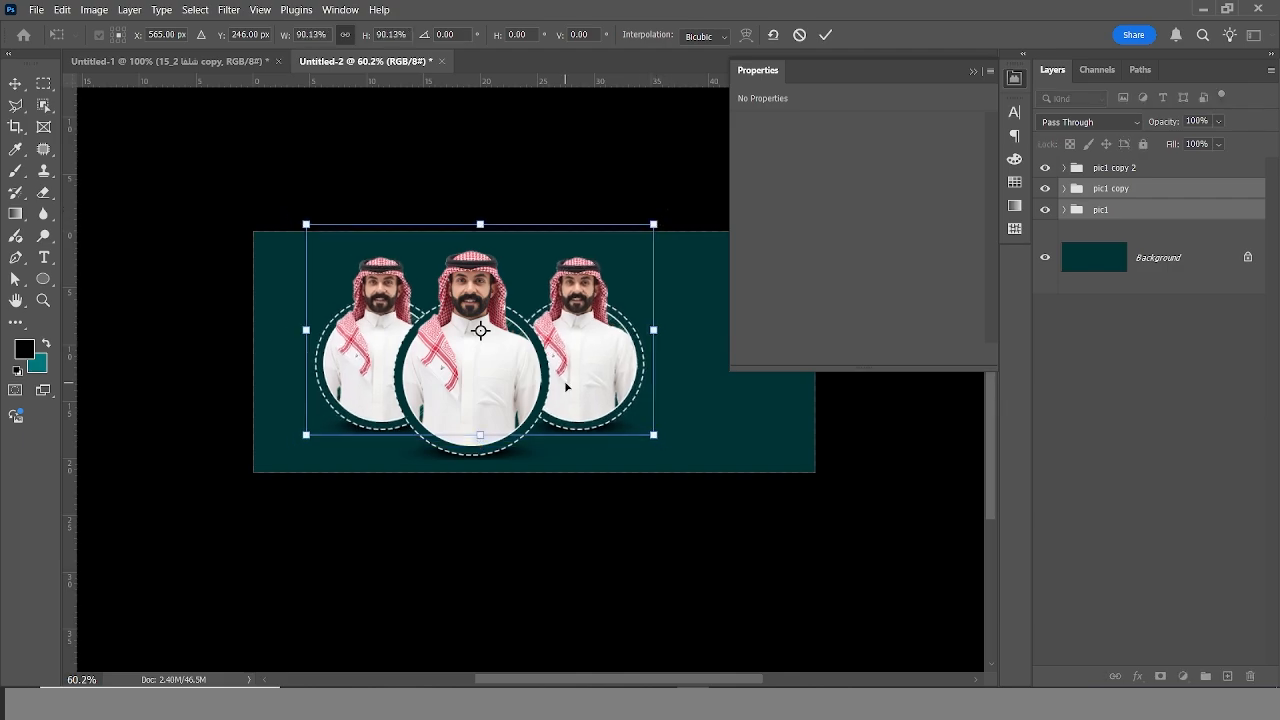
pyautogui.press('Return')
pyautogui.click(641, 332)
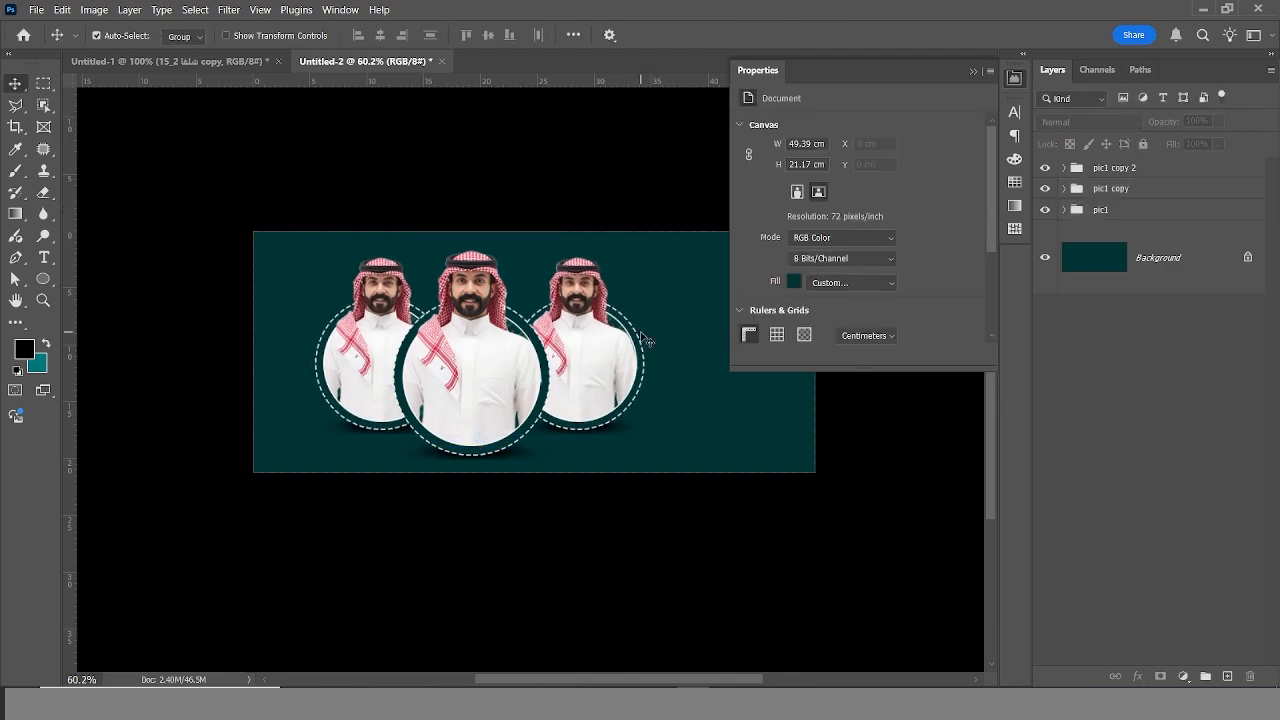
# Move the pic1 group slightly left, away from the middle figure, to balance the spacing.
pyautogui.scroll(-3, 641, 332)
pyautogui.moveTo(504, 351); pyautogui.dragTo(442, 364)
pyautogui.scroll(5, 527, 383)
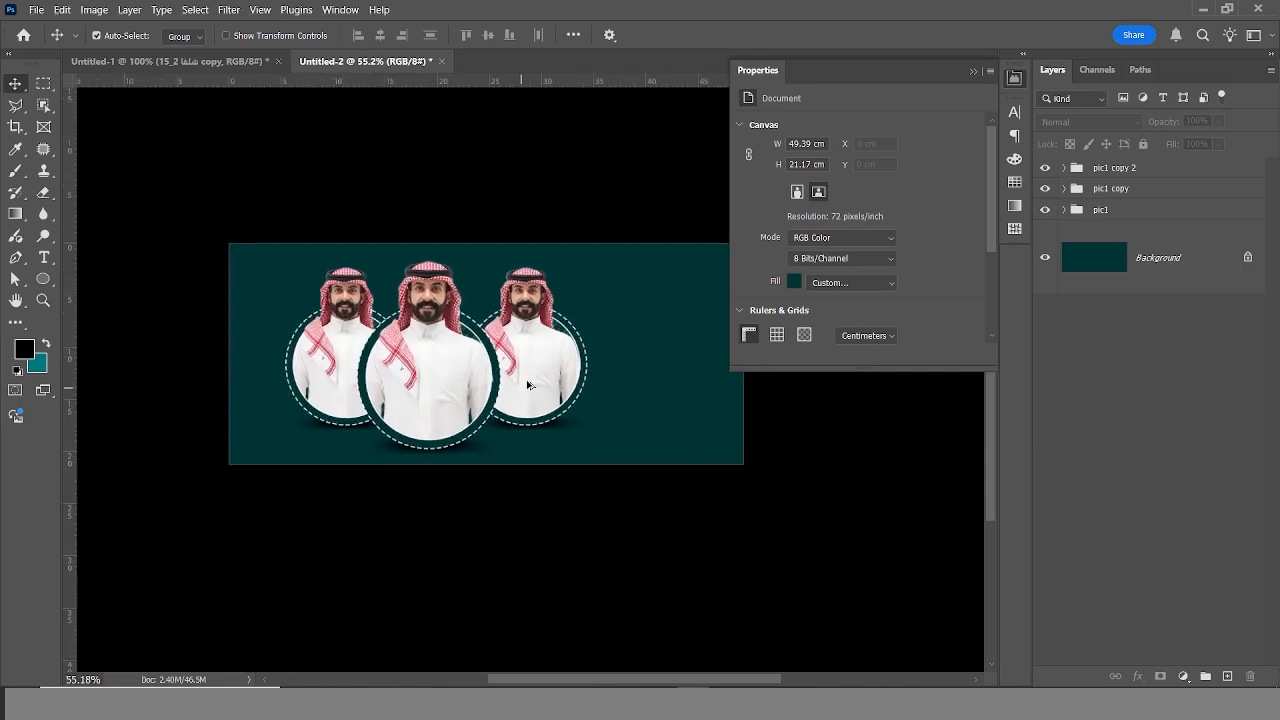
pyautogui.scroll(1, 527, 383)
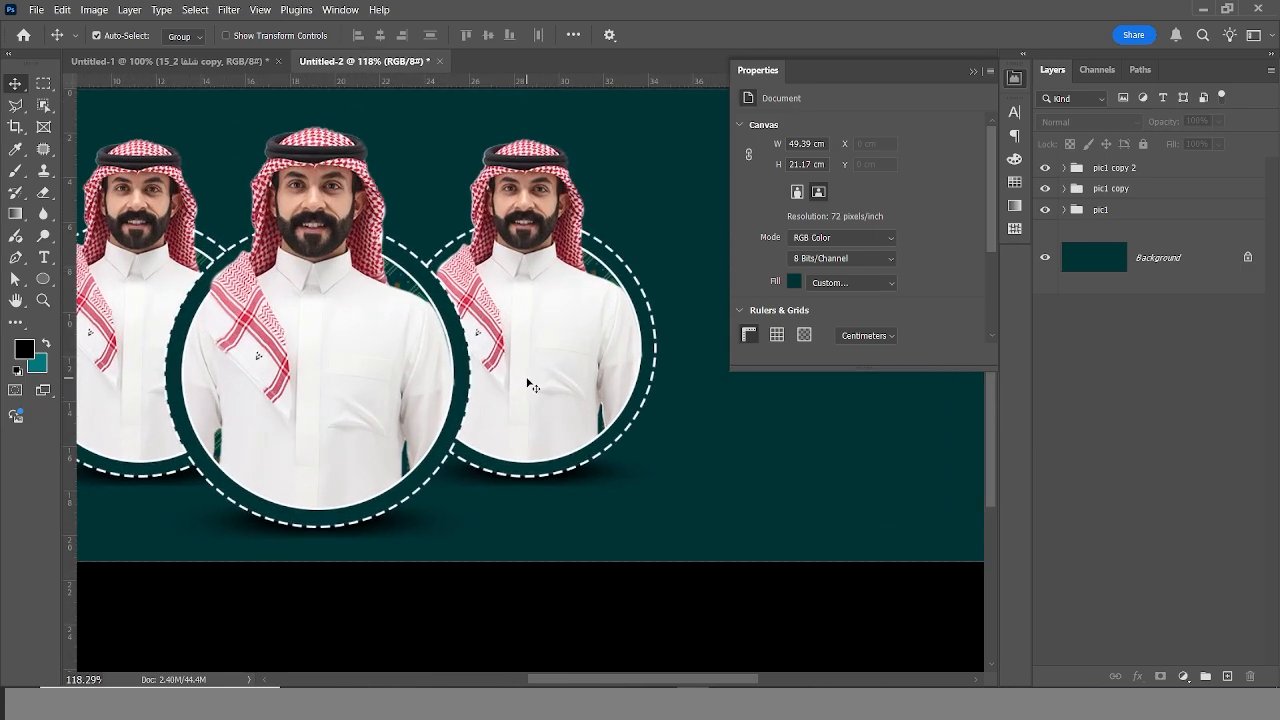
pyautogui.scroll(-1, 529, 384)
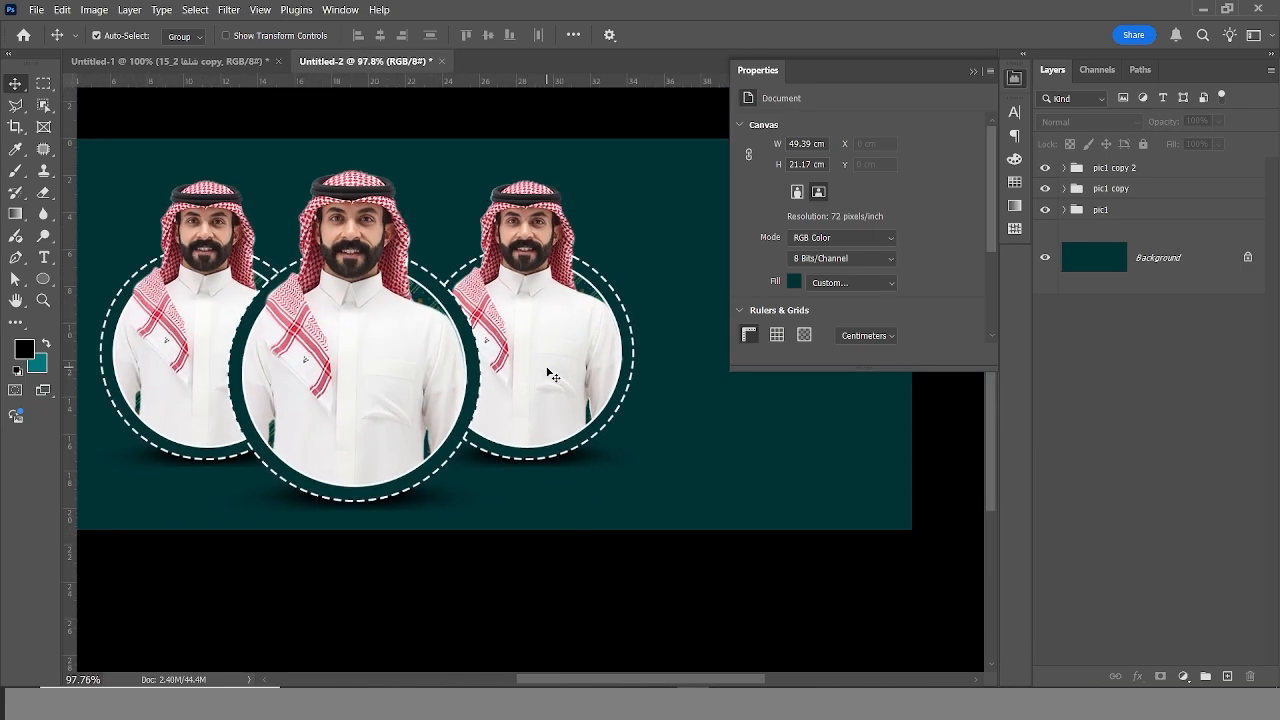
pyautogui.moveTo(240, 333); pyautogui.dragTo(280, 350)
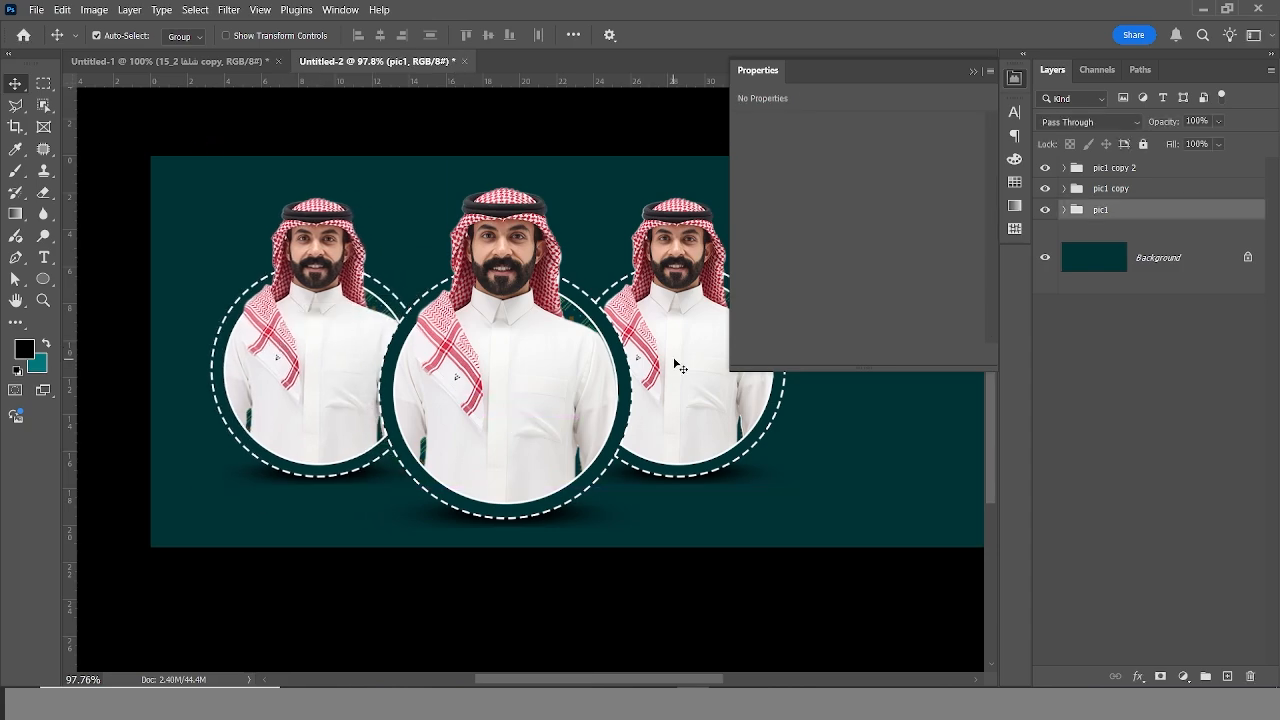
# Move the pic1 copy group slightly right, away from the middle figure, and set Auto-Select to Layer.
pyautogui.moveTo(677, 367); pyautogui.dragTo(695, 366)
pyautogui.moveTo(496, 367); pyautogui.dragTo(288, 375)
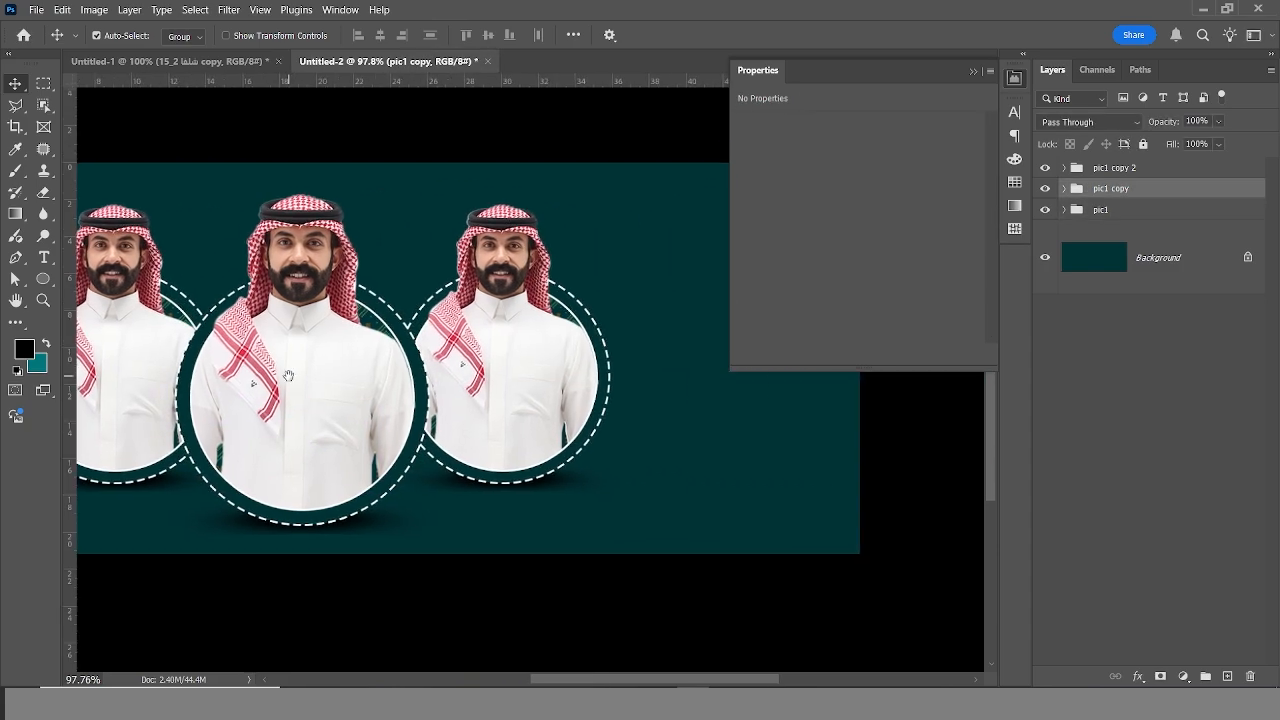
pyautogui.click(185, 36)
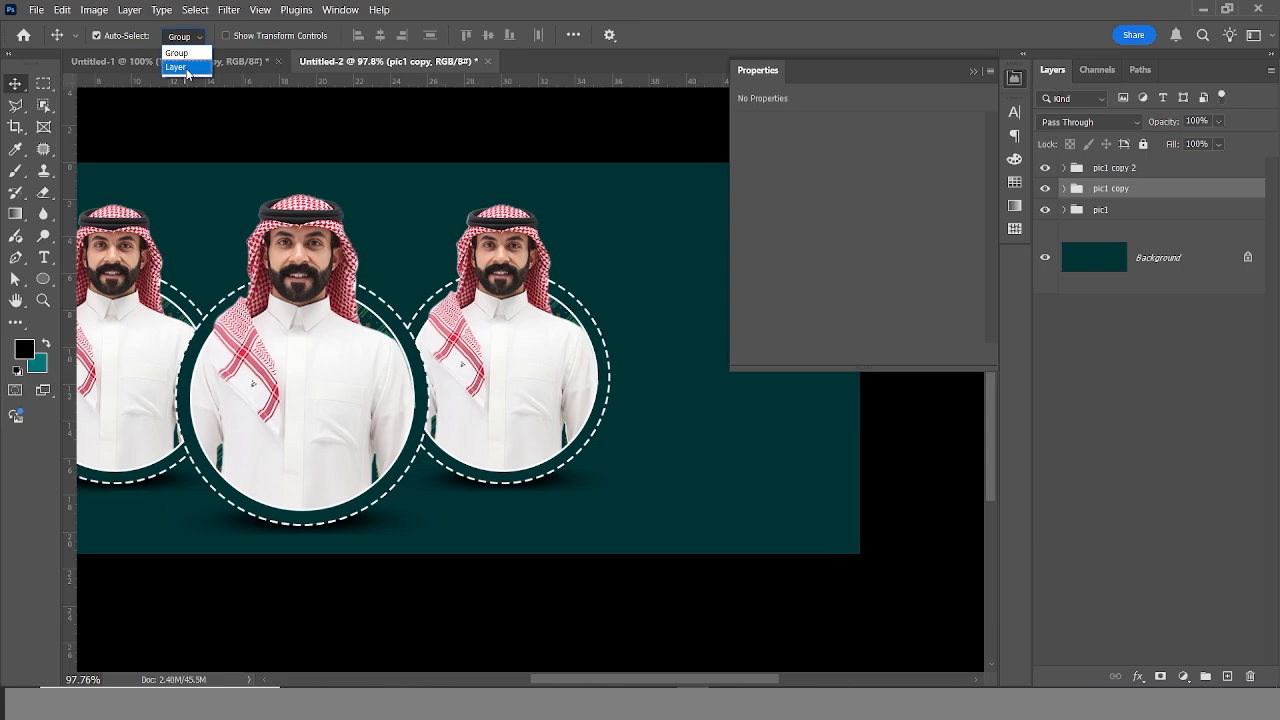
pyautogui.click(186, 67)
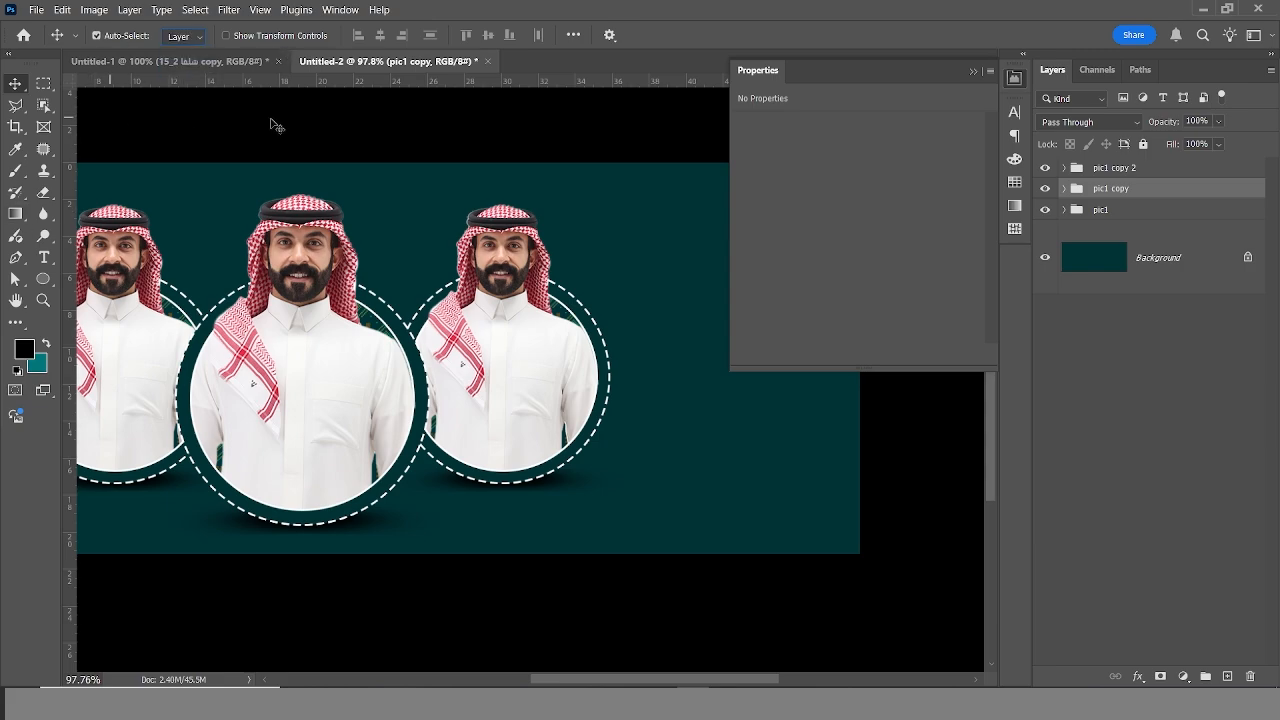
pyautogui.click(220, 58)
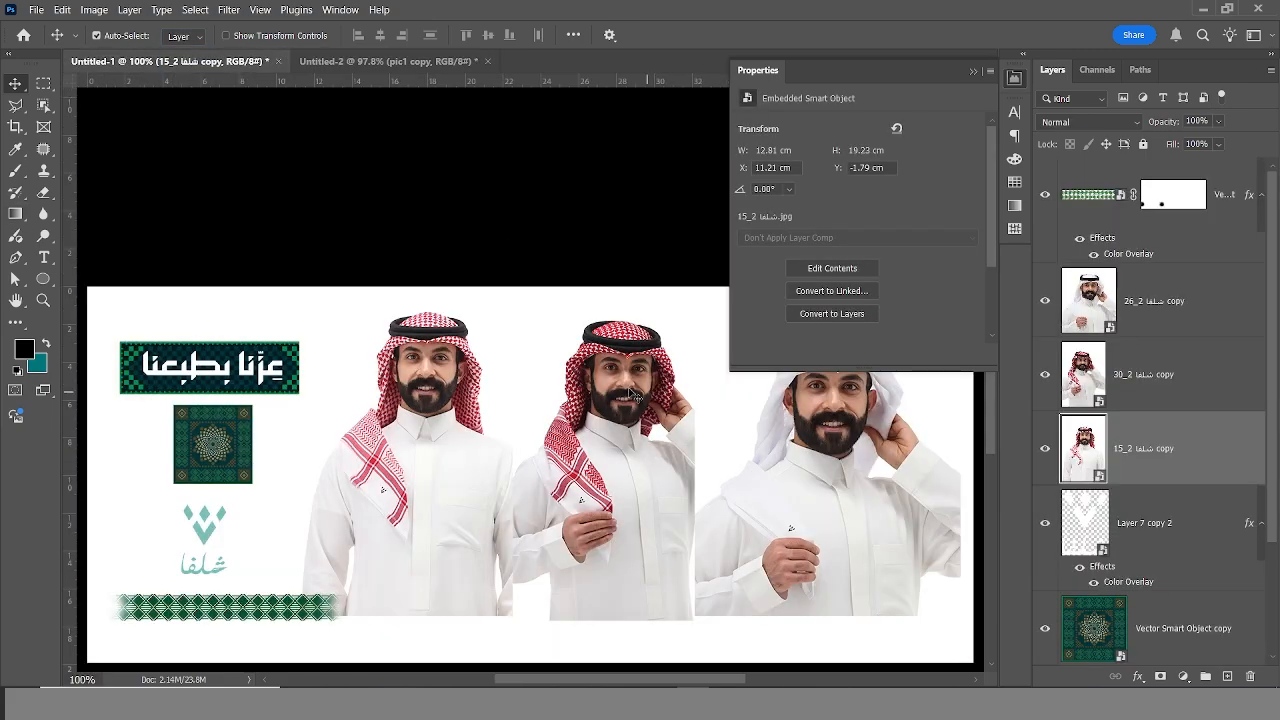
pyautogui.moveTo(624, 390); pyautogui.dragTo(449, 70)
pyautogui.click(229, 63)
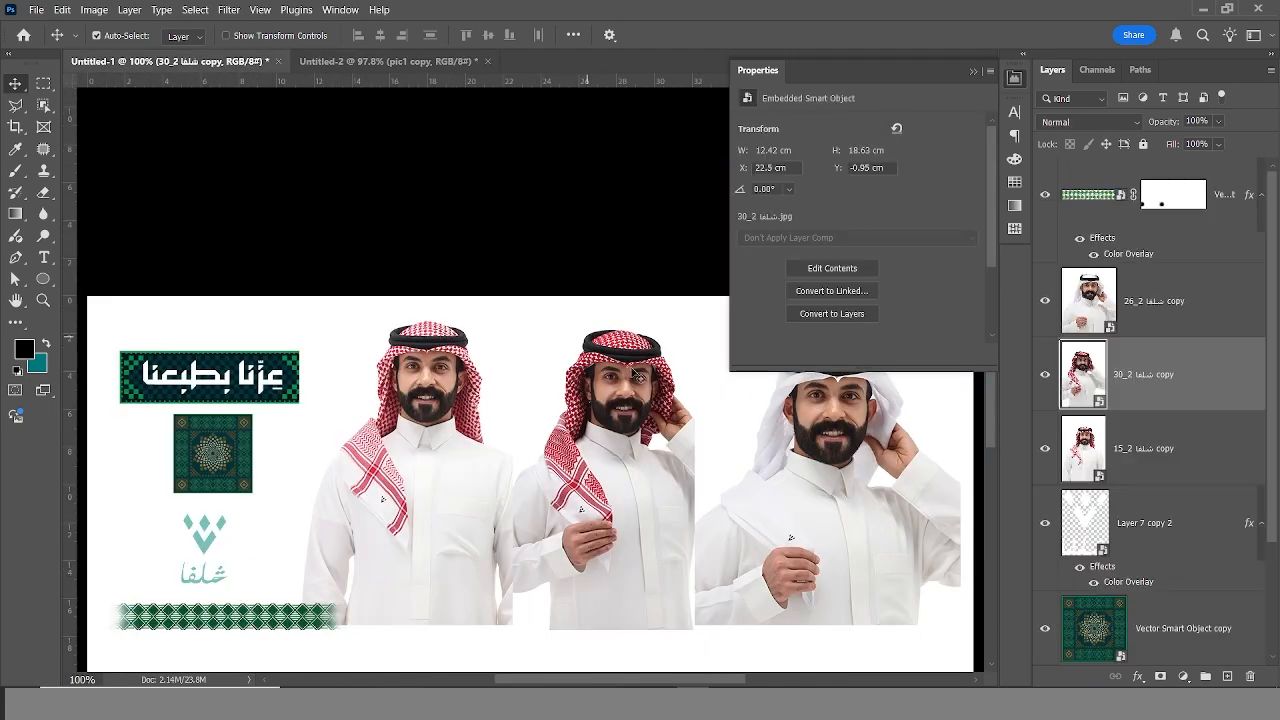
pyautogui.click(340, 62)
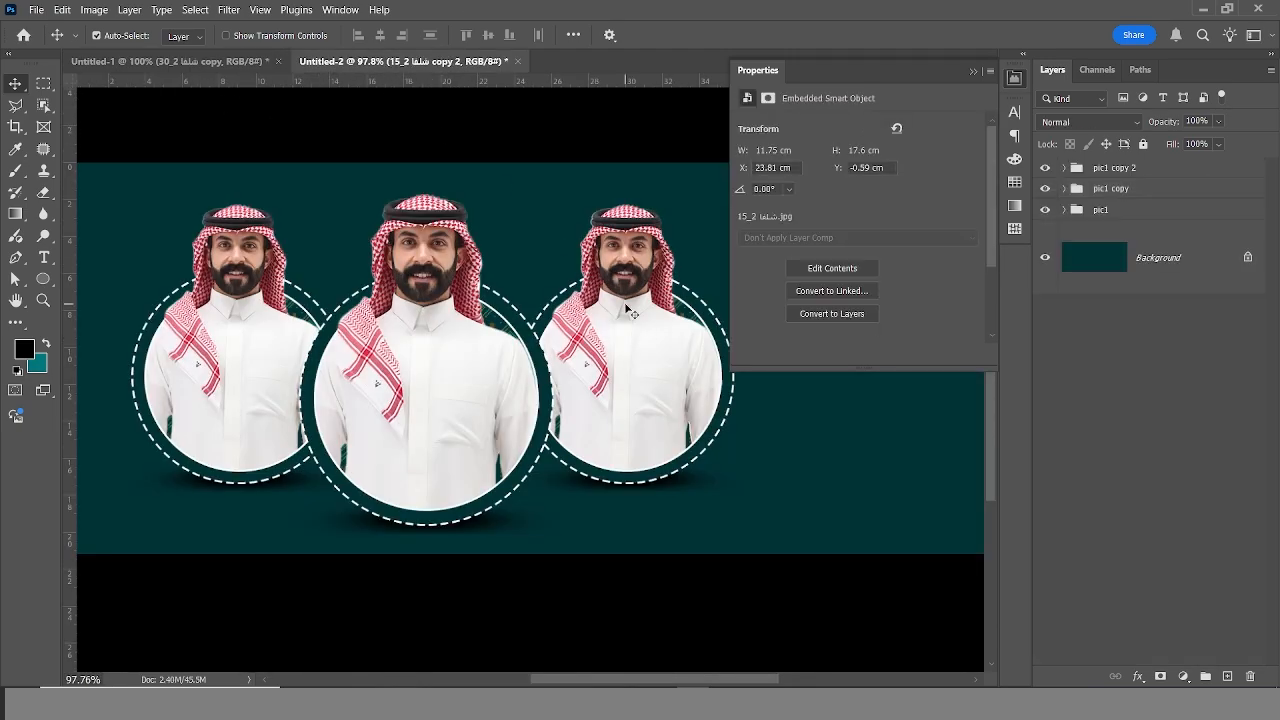
# Delete both man photo layers from the pic1 copy group, keeping its patterned circle.
pyautogui.click(1064, 189)
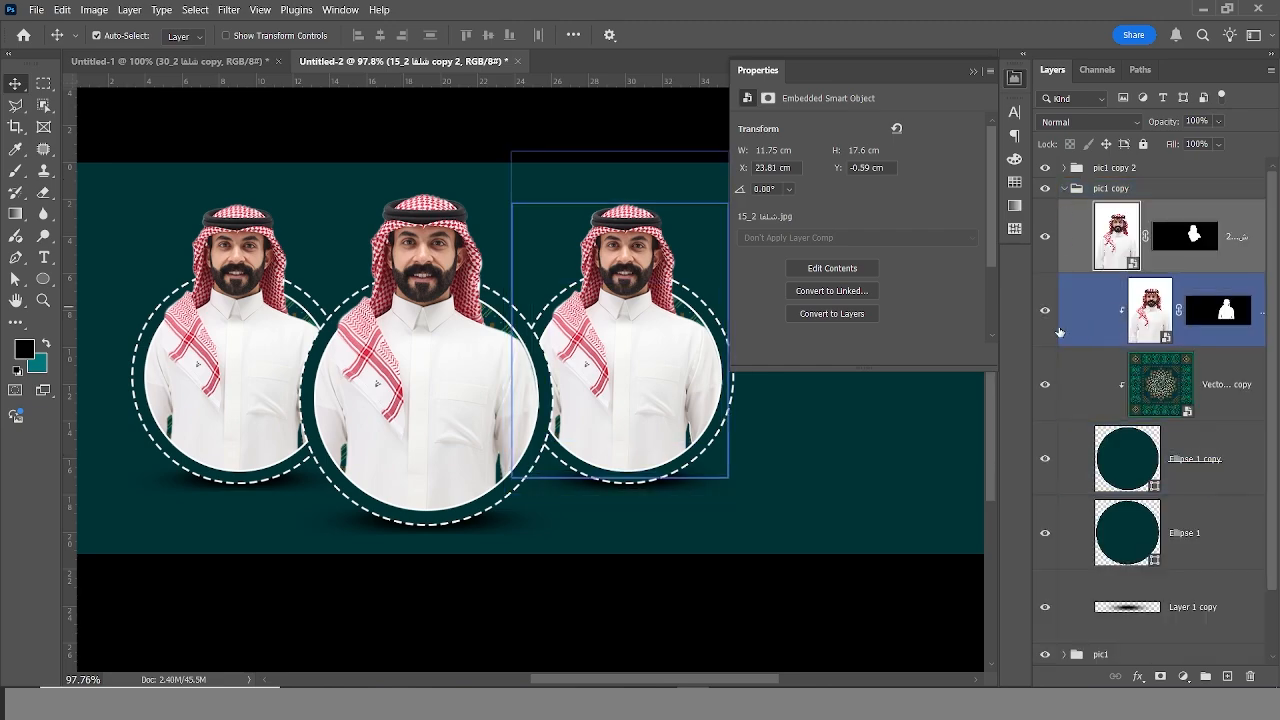
pyautogui.press('Delete')
pyautogui.press('Delete')
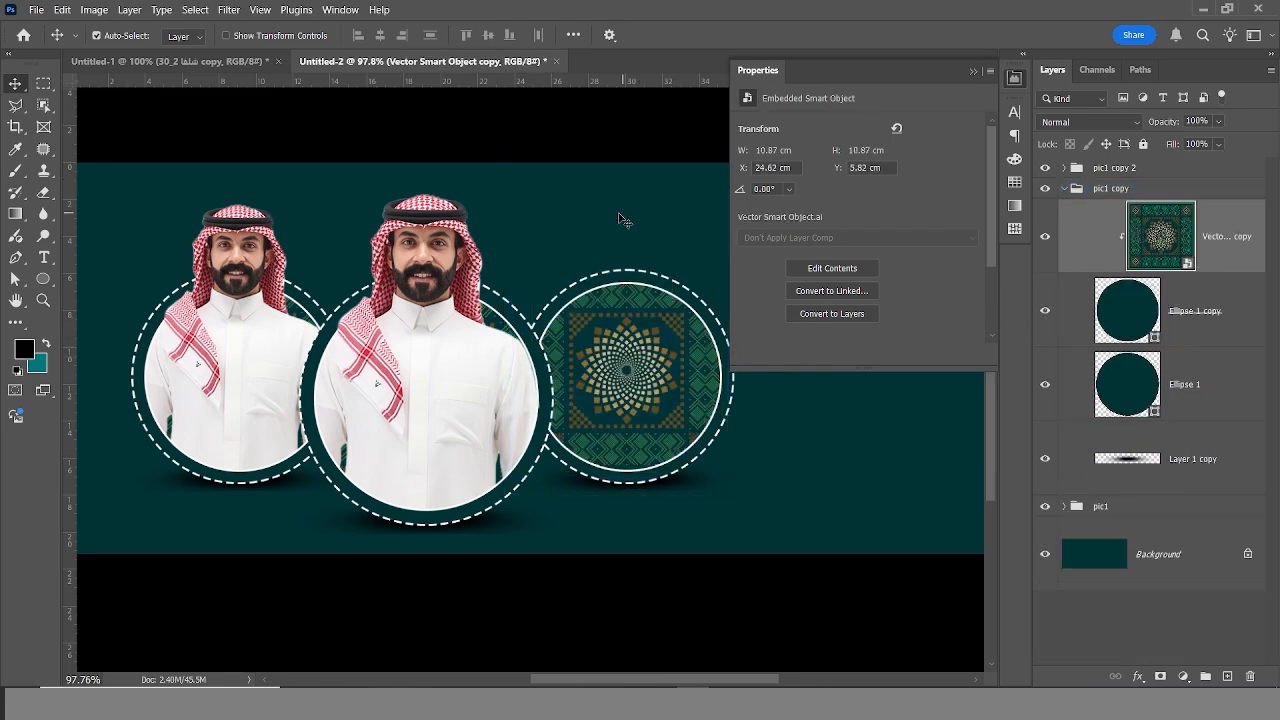
# Bring the 30_2 photo of the man touching his headscarf from Untitled-1 into the pic1 copy group, above the pattern.
pyautogui.click(240, 61)
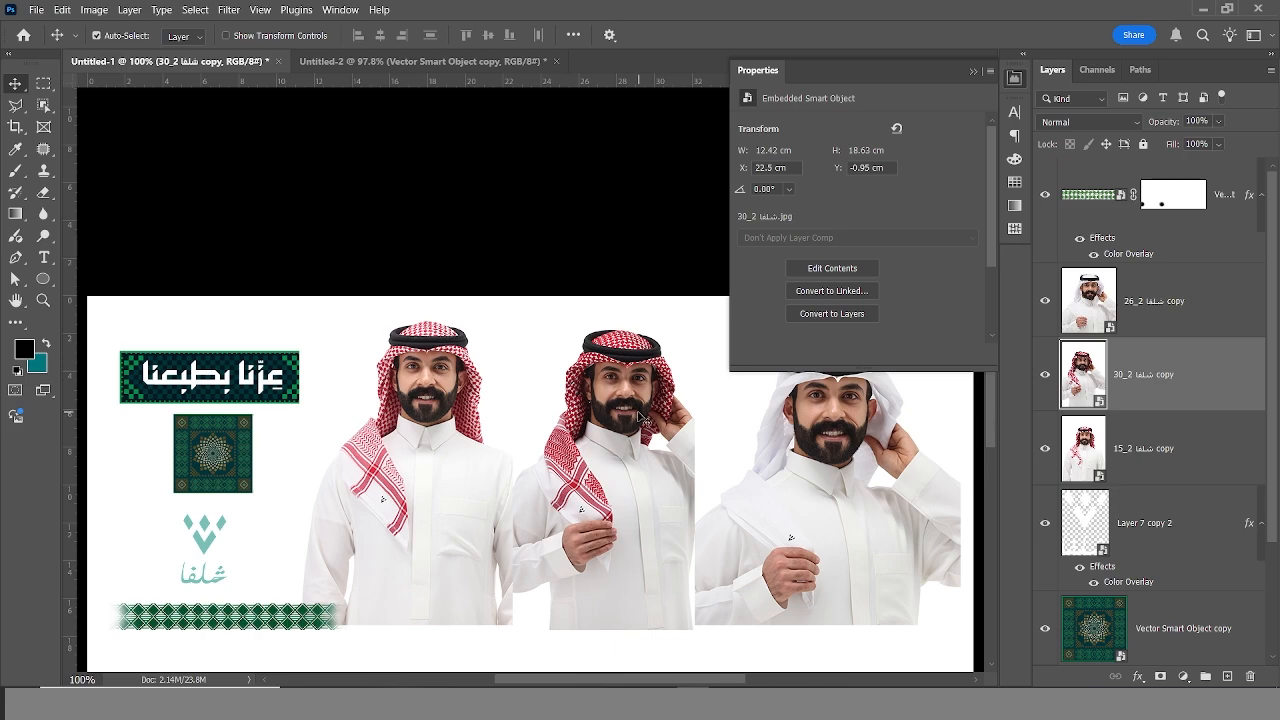
pyautogui.moveTo(640, 417); pyautogui.dragTo(686, 360)
pyautogui.click(973, 72)
pyautogui.scroll(-3, 628, 360)
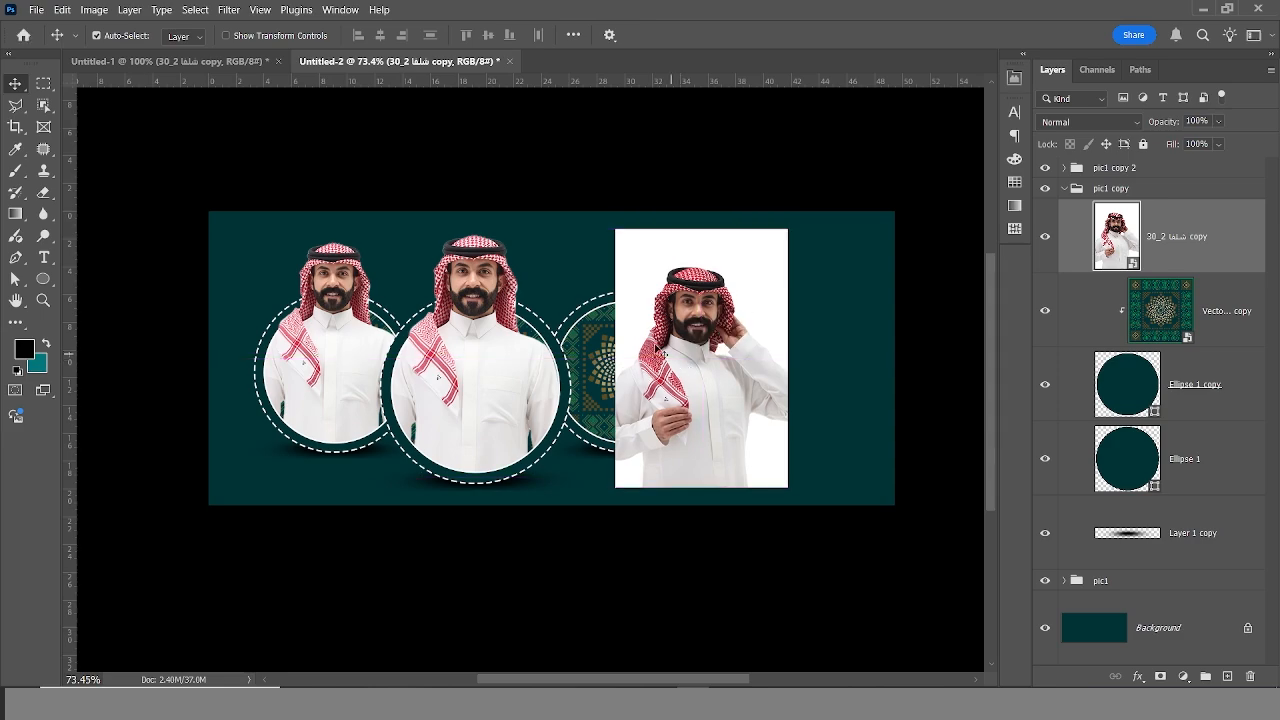
# Select the man in the 30_2 photo as the subject and mask out its white background.
pyautogui.click(195, 9)
pyautogui.click(232, 194)
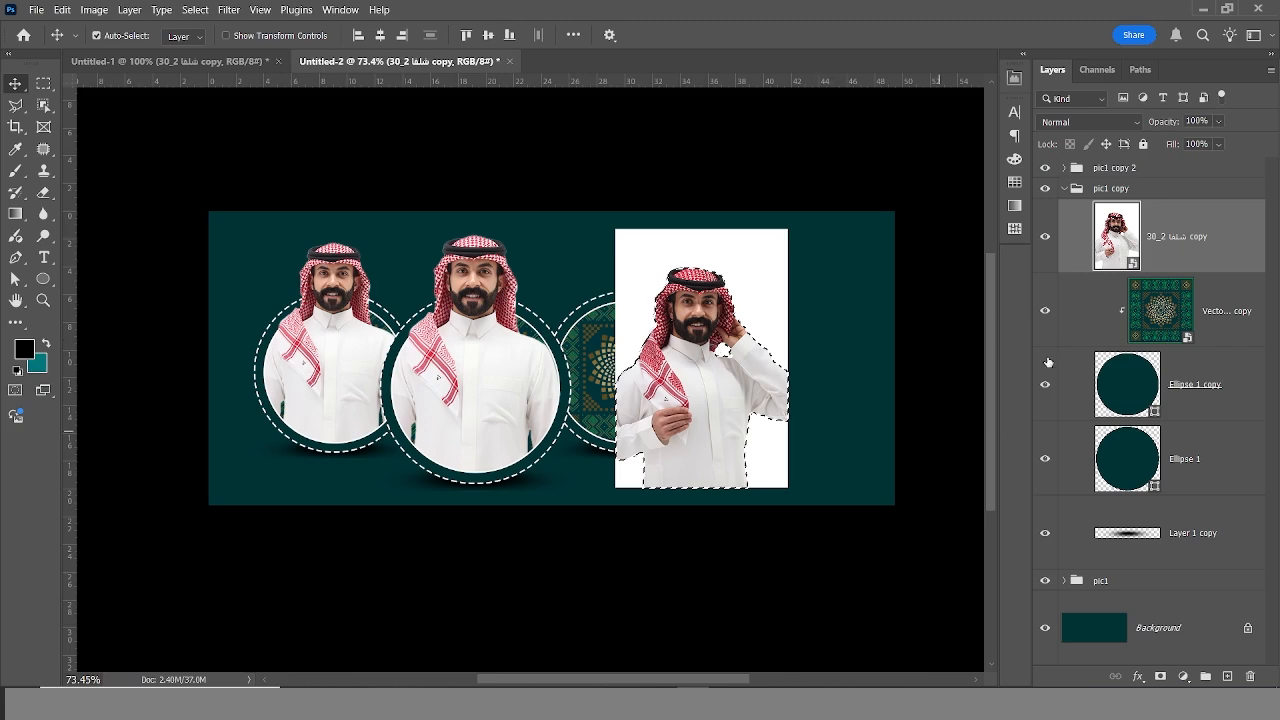
pyautogui.click(1160, 676)
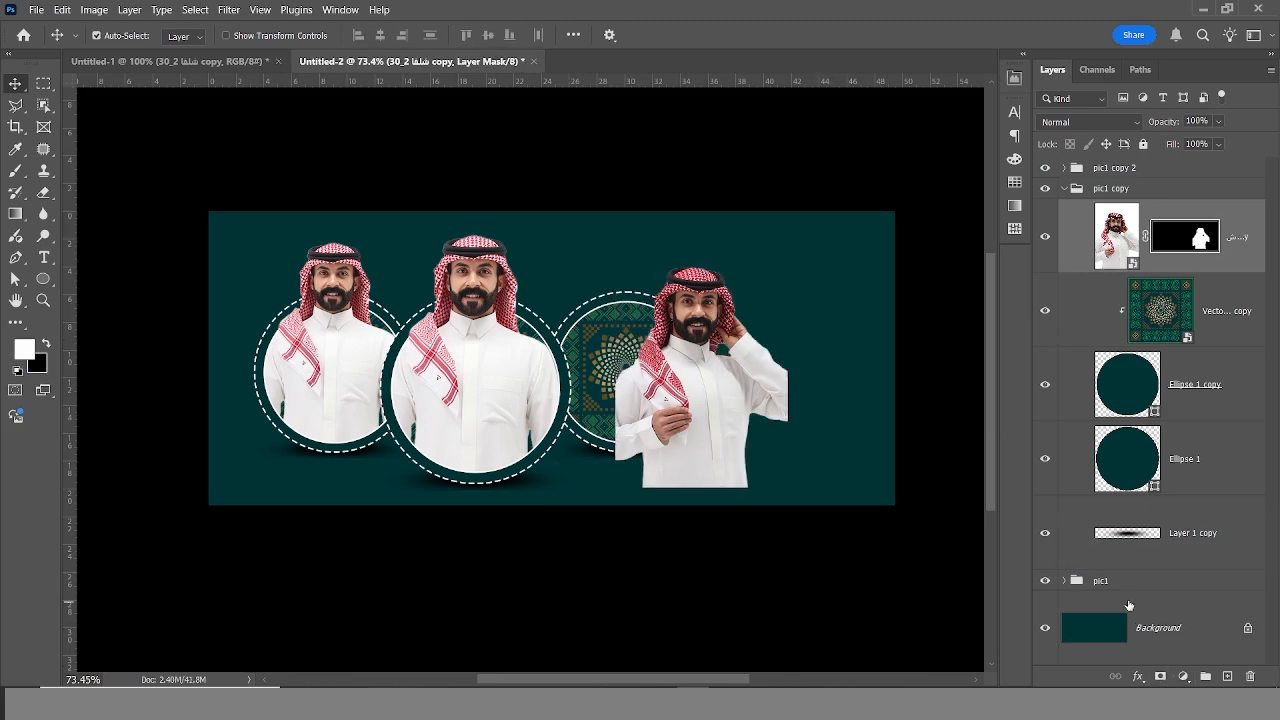
# Clip the 30_2 cut-out to the right circle and move it over that circle.
pyautogui.hotkey('ctrl', 'alt', 'g')
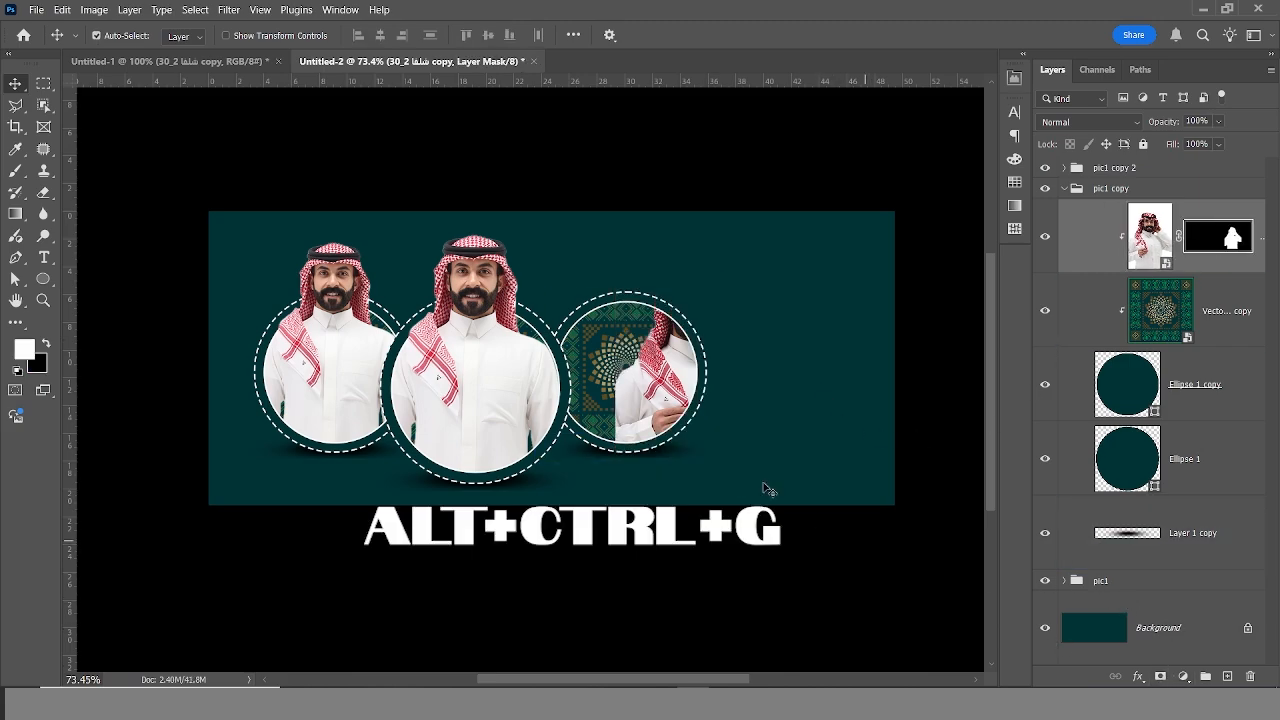
pyautogui.moveTo(679, 398); pyautogui.dragTo(609, 370)
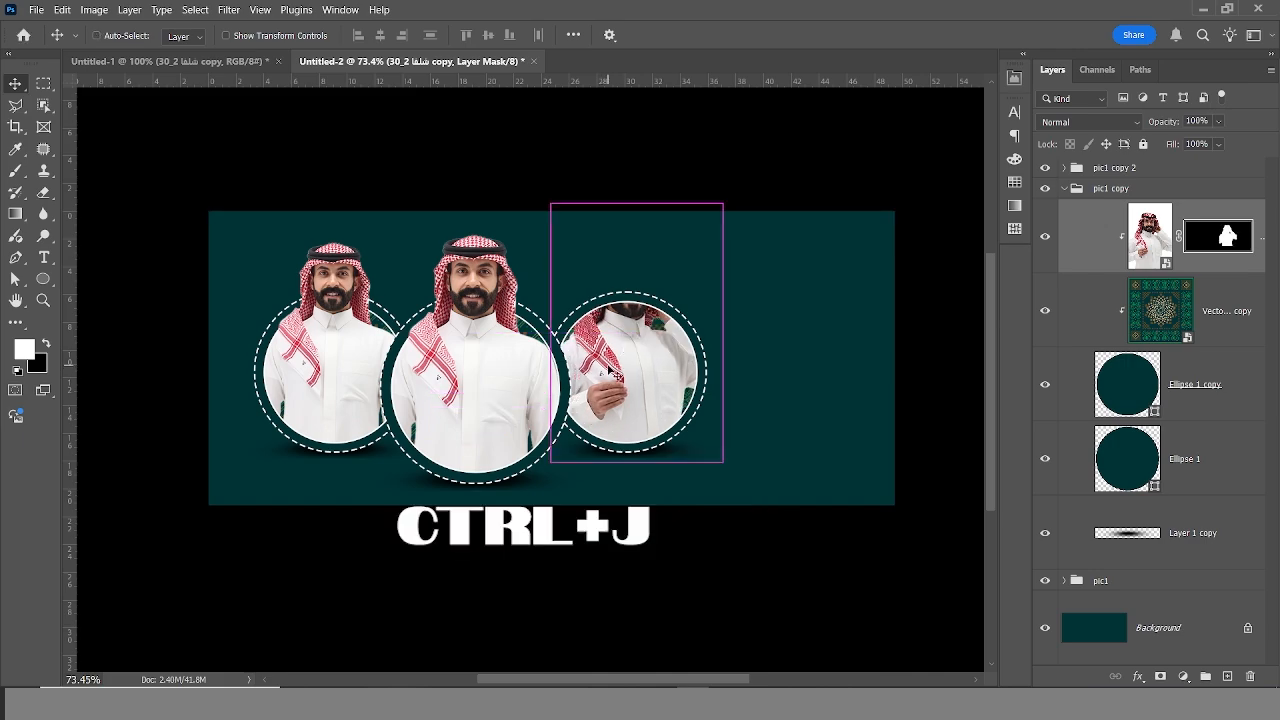
# Duplicate the 30_2 cut-out as an unclipped copy, scale both to 86.23% and fit them in the right circle.
pyautogui.hotkey('ctrl', 'j')
pyautogui.click(1199, 235)
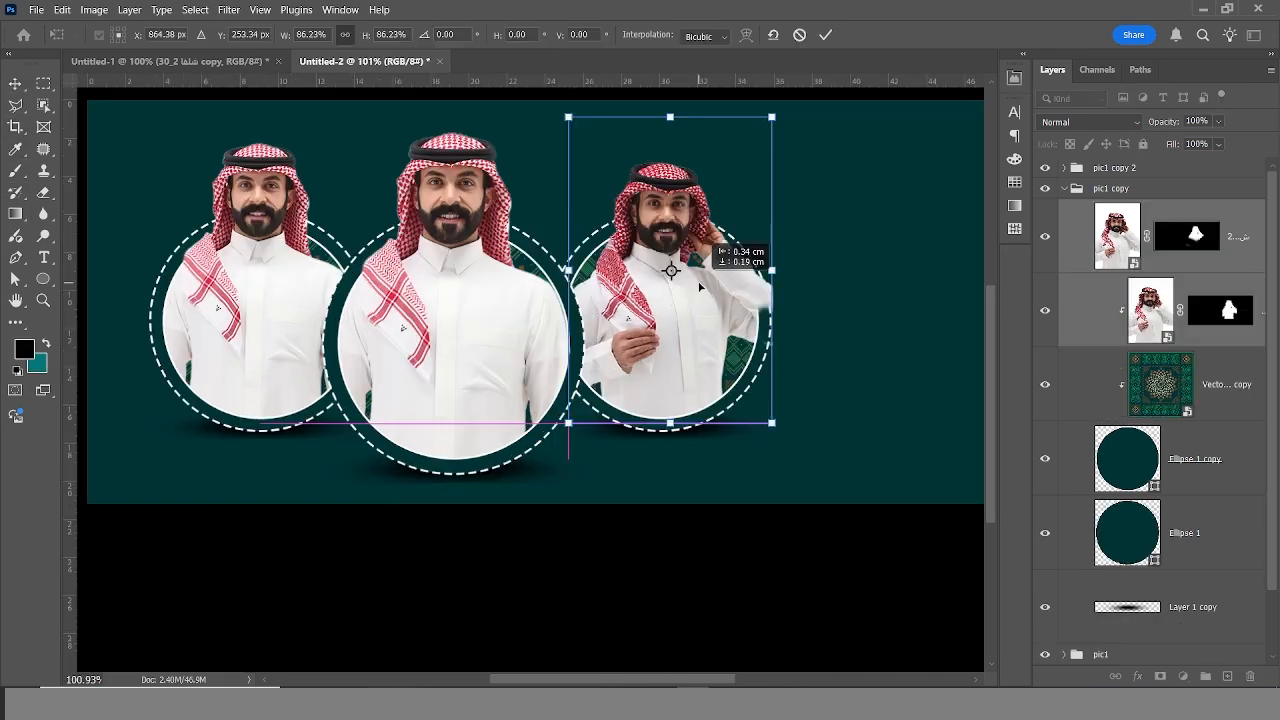
pyautogui.moveTo(700, 287); pyautogui.dragTo(689, 296)
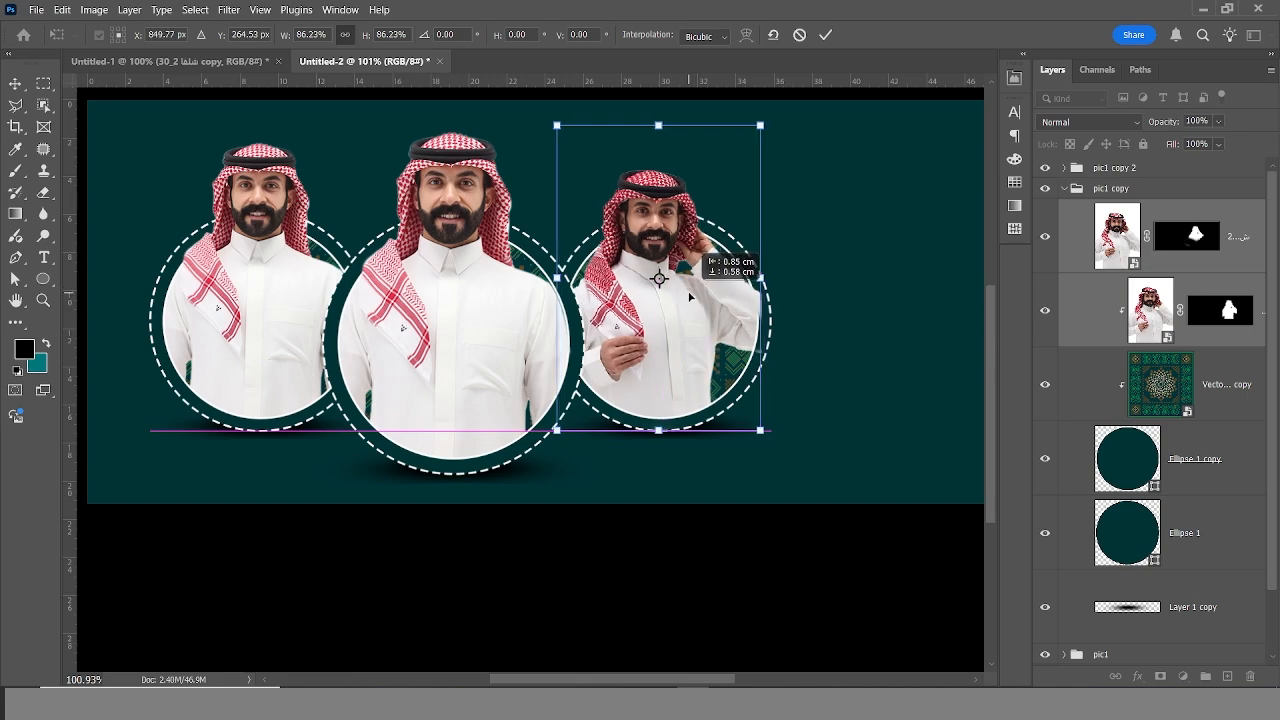
pyautogui.press('Return')
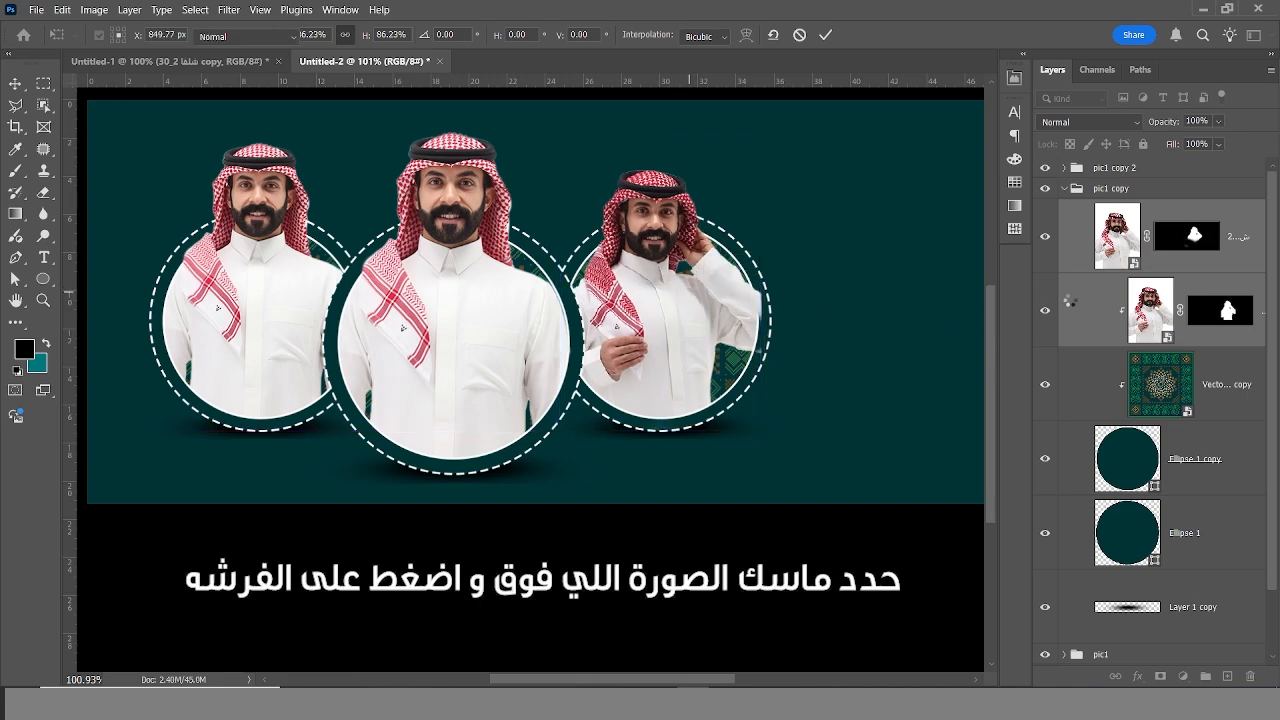
# Touch up the upper 30_2 cut-out's mask with a black brush so only the intended parts extend beyond the circle.
pyautogui.press('b')
pyautogui.click(1187, 236)
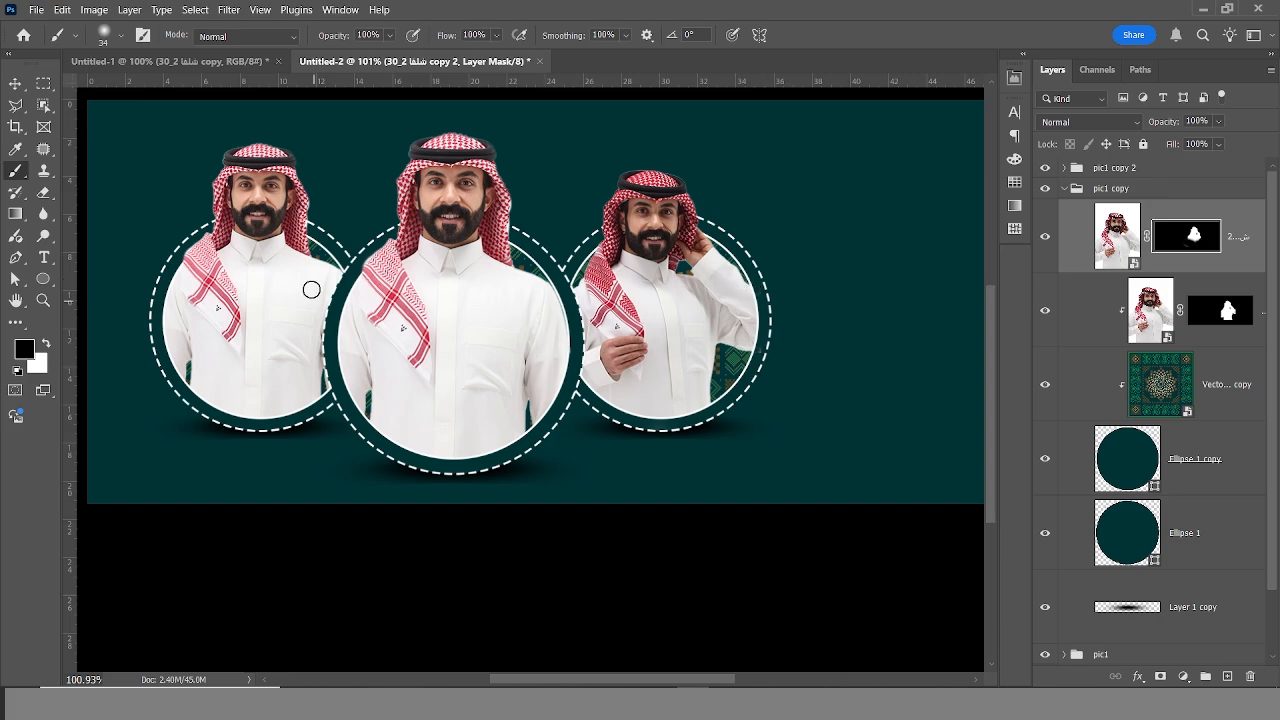
pyautogui.moveTo(482, 266); pyautogui.dragTo(531, 259)
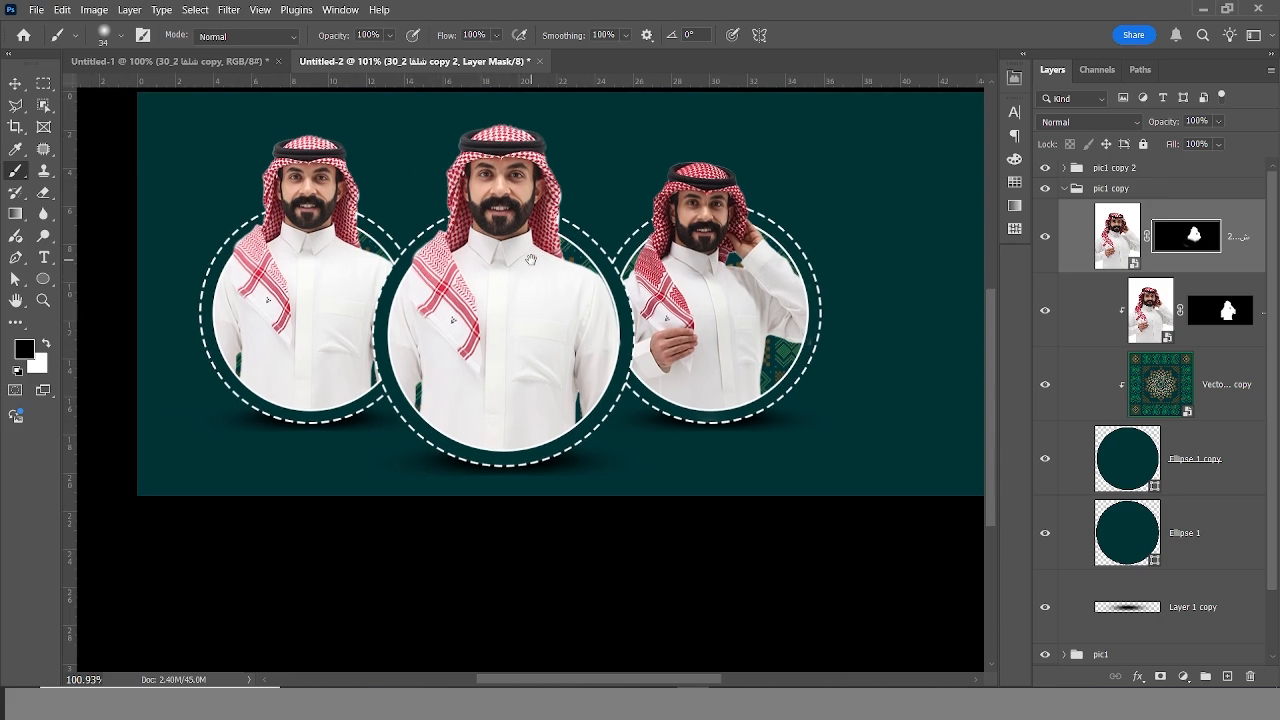
# Switch to the Move tool, select the left figure's pic1 group and collapse the other two figure groups.
pyautogui.click(15, 83)
pyautogui.scroll(-2, 493, 289)
pyautogui.moveTo(458, 287); pyautogui.dragTo(517, 293)
pyautogui.click(408, 284)
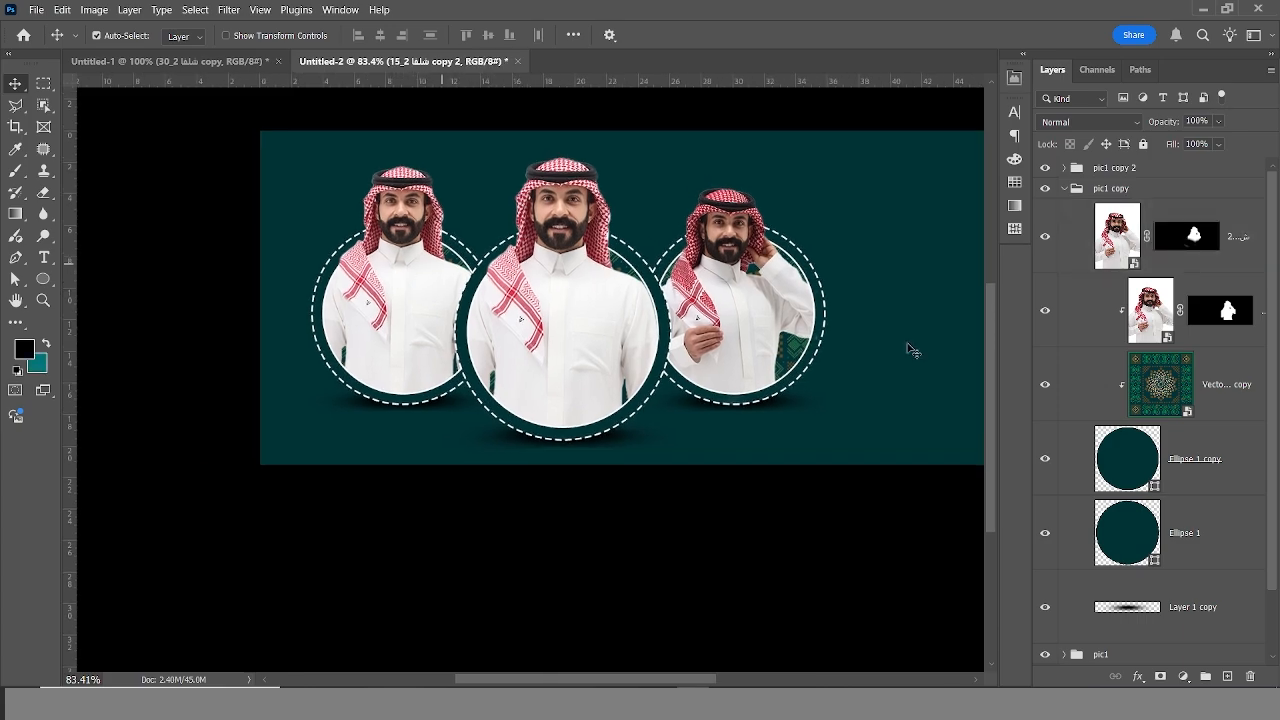
pyautogui.click(1064, 168)
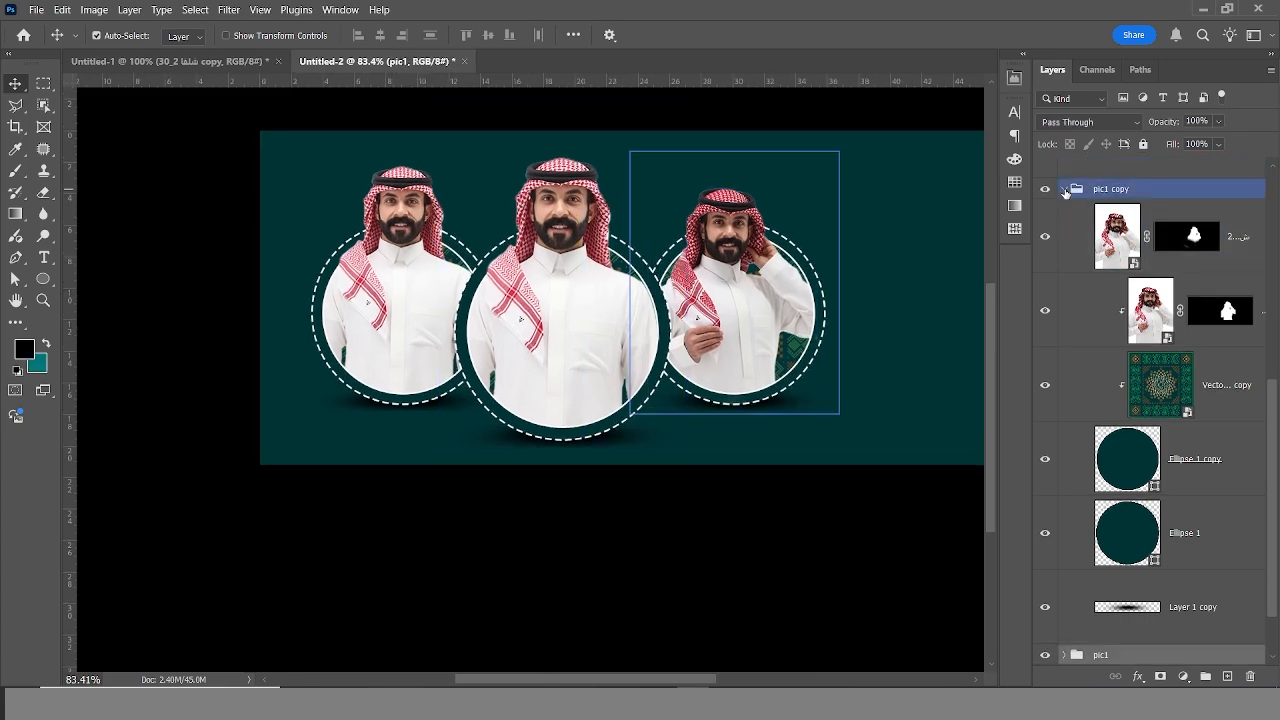
pyautogui.click(1064, 188)
pyautogui.scroll(3, 1138, 243)
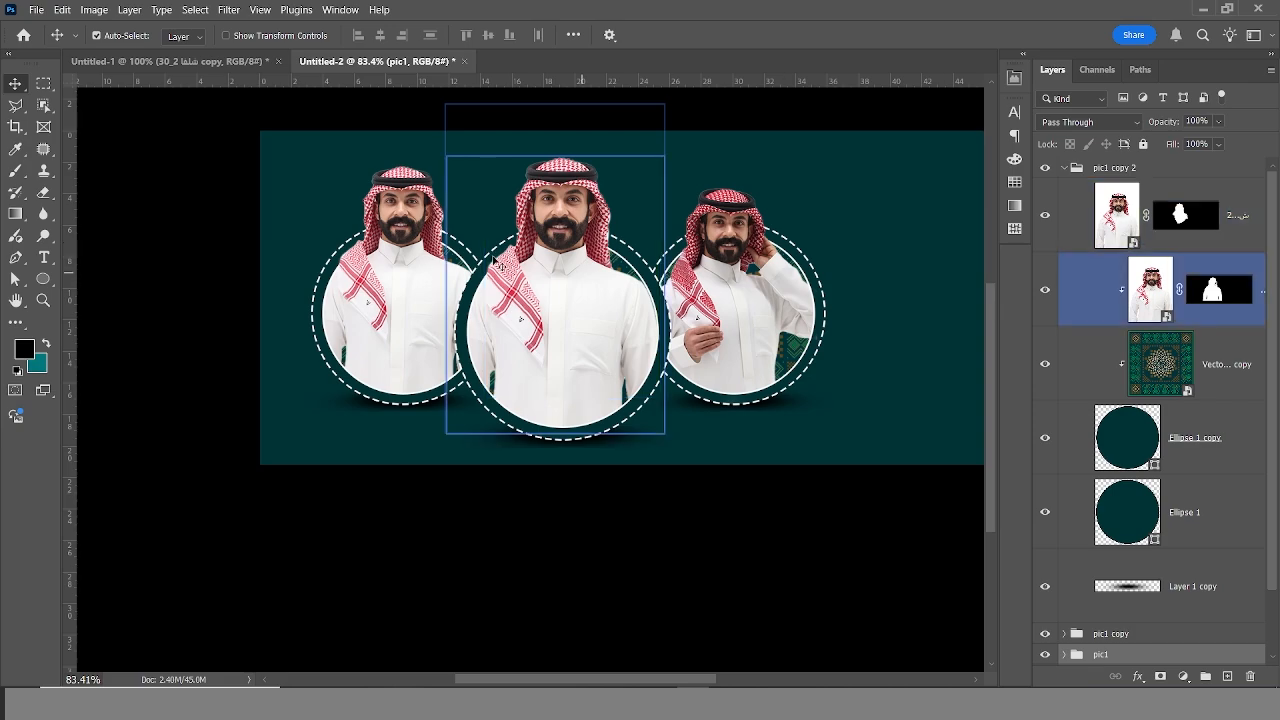
pyautogui.click(1058, 212)
pyautogui.click(1065, 169)
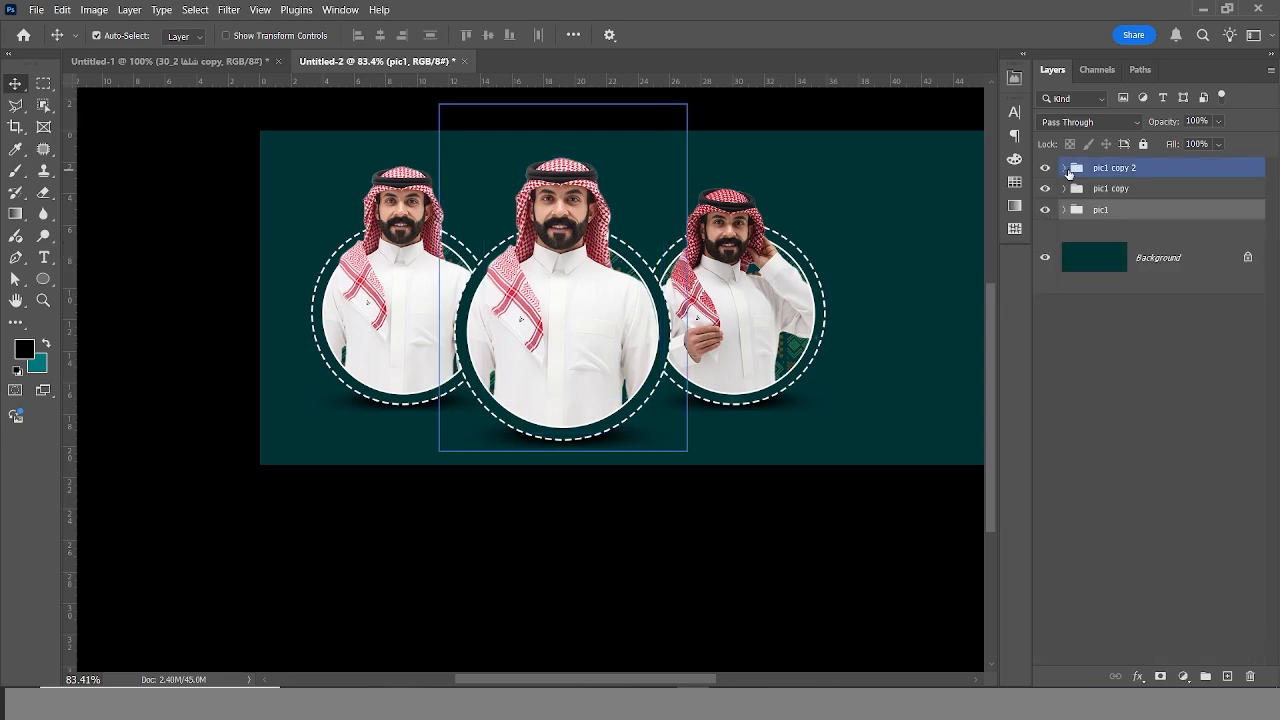
# Delete both man photo layers from the pic1 group, keeping its patterned circle.
pyautogui.click(1064, 211)
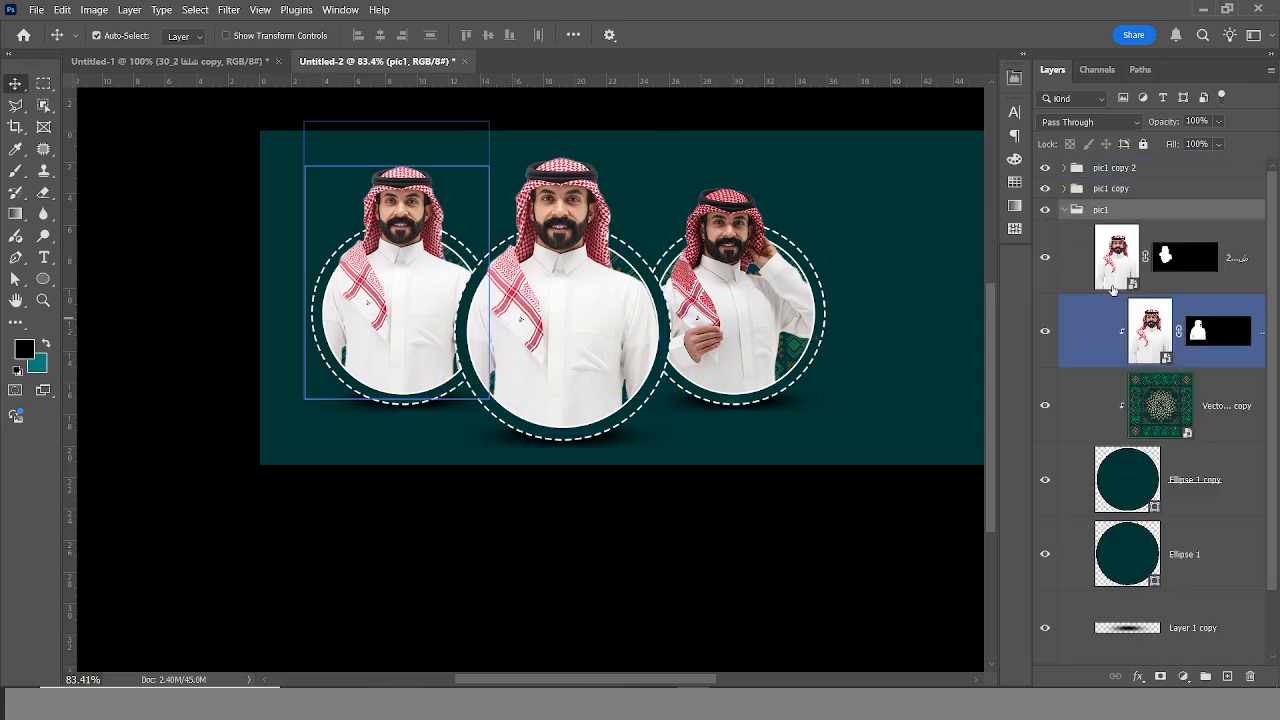
pyautogui.click(1254, 257)
pyautogui.keyDown('shift'); pyautogui.click(1232, 358); pyautogui.keyUp('shift')
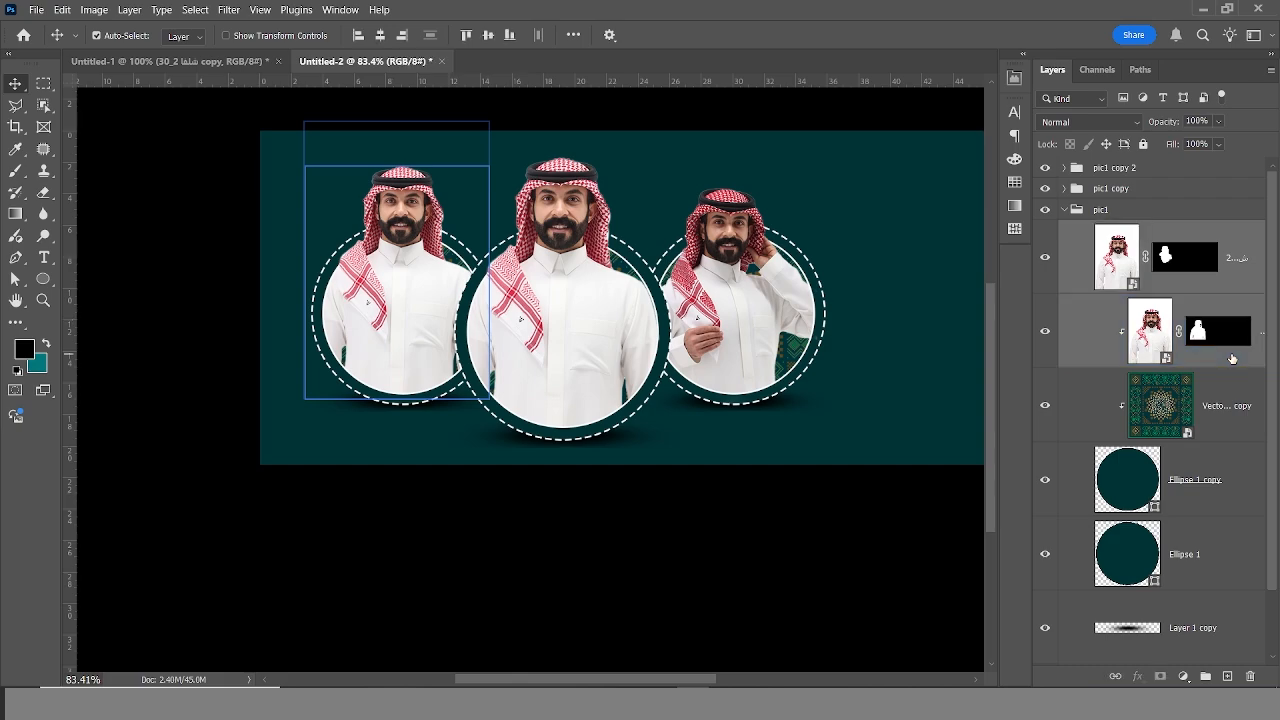
pyautogui.press('Delete')
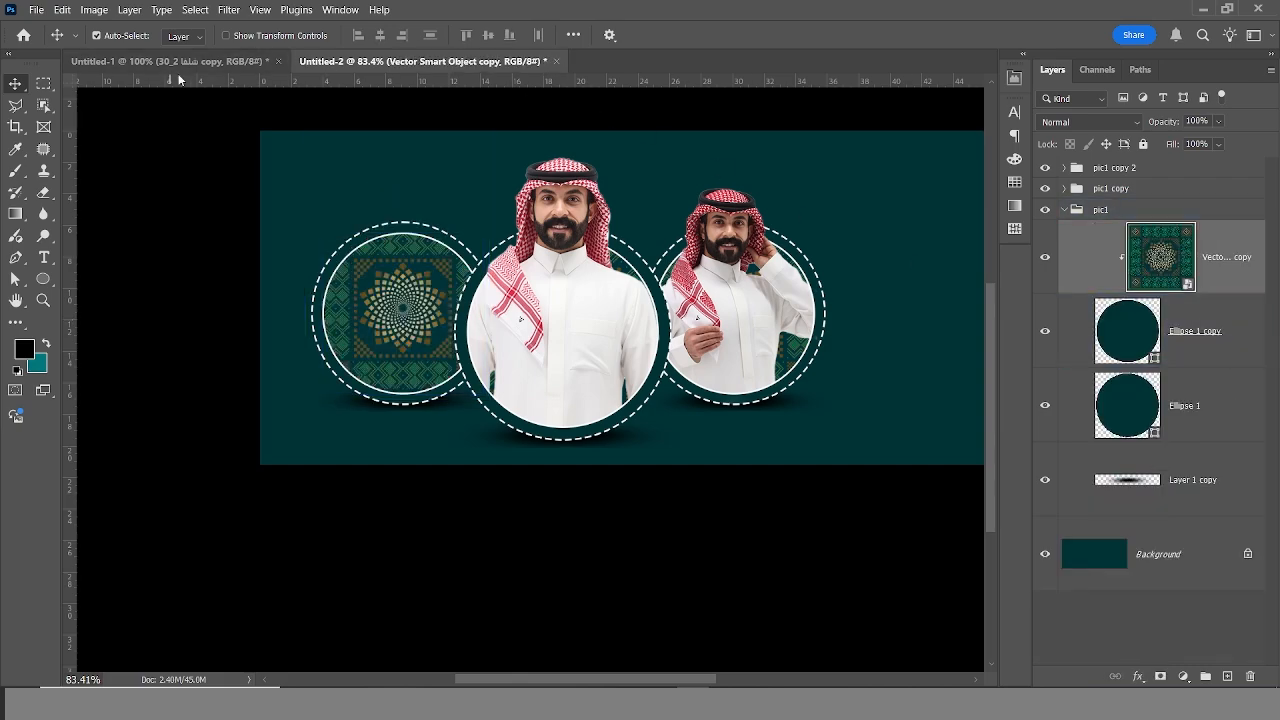
# Bring the 26_2 photo of the man in the white headscarf from Untitled-1 into the pic1 group, above the pattern.
pyautogui.click(186, 64)
pyautogui.moveTo(840, 400); pyautogui.dragTo(816, 304)
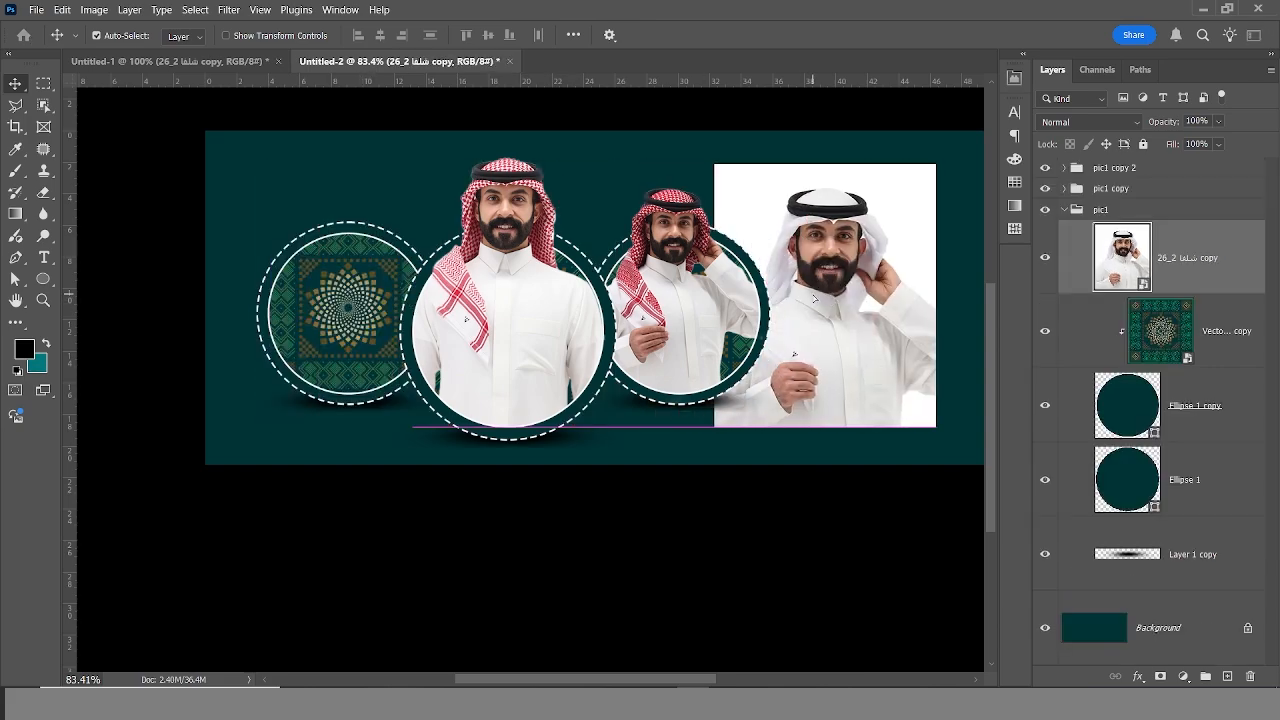
pyautogui.hscroll(5, 640, 288)
pyautogui.moveTo(497, 276); pyautogui.dragTo(530, 277)
# Scale the 26_2 photo down proportionally and place it on the empty area right of the circles.
pyautogui.hotkey('ctrl', 't')
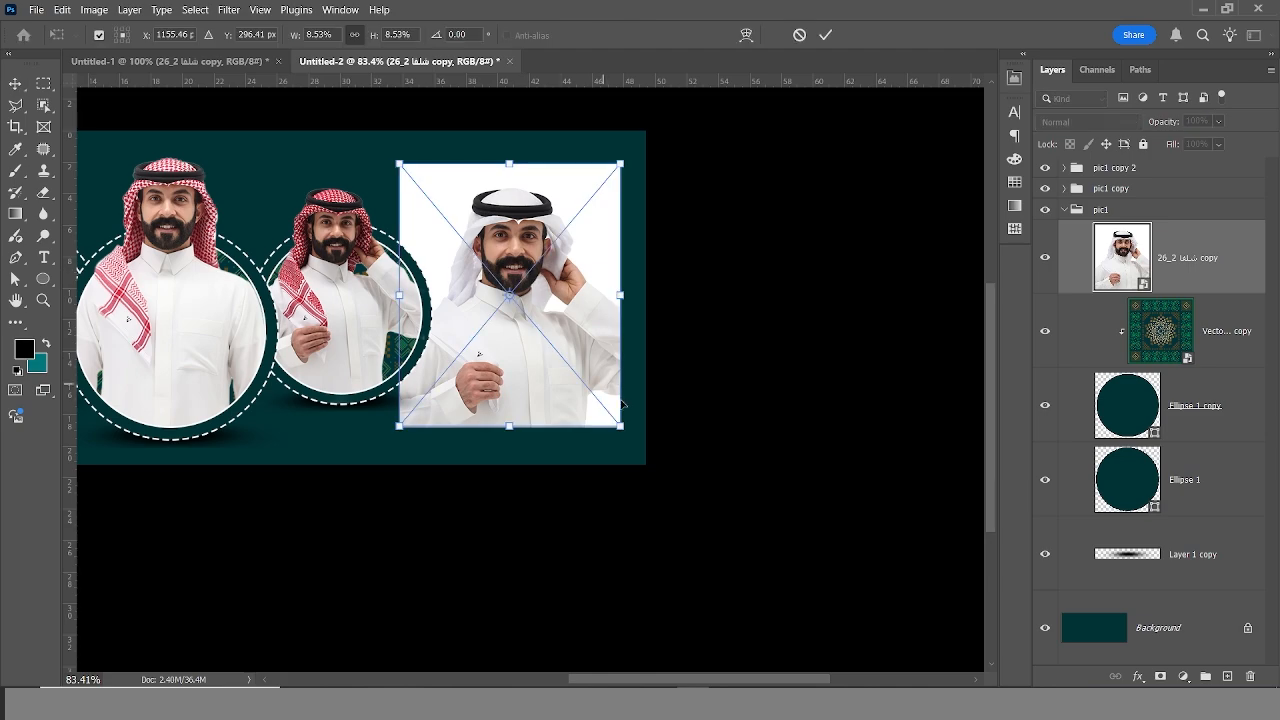
pyautogui.moveTo(621, 427); pyautogui.dragTo(587, 393)
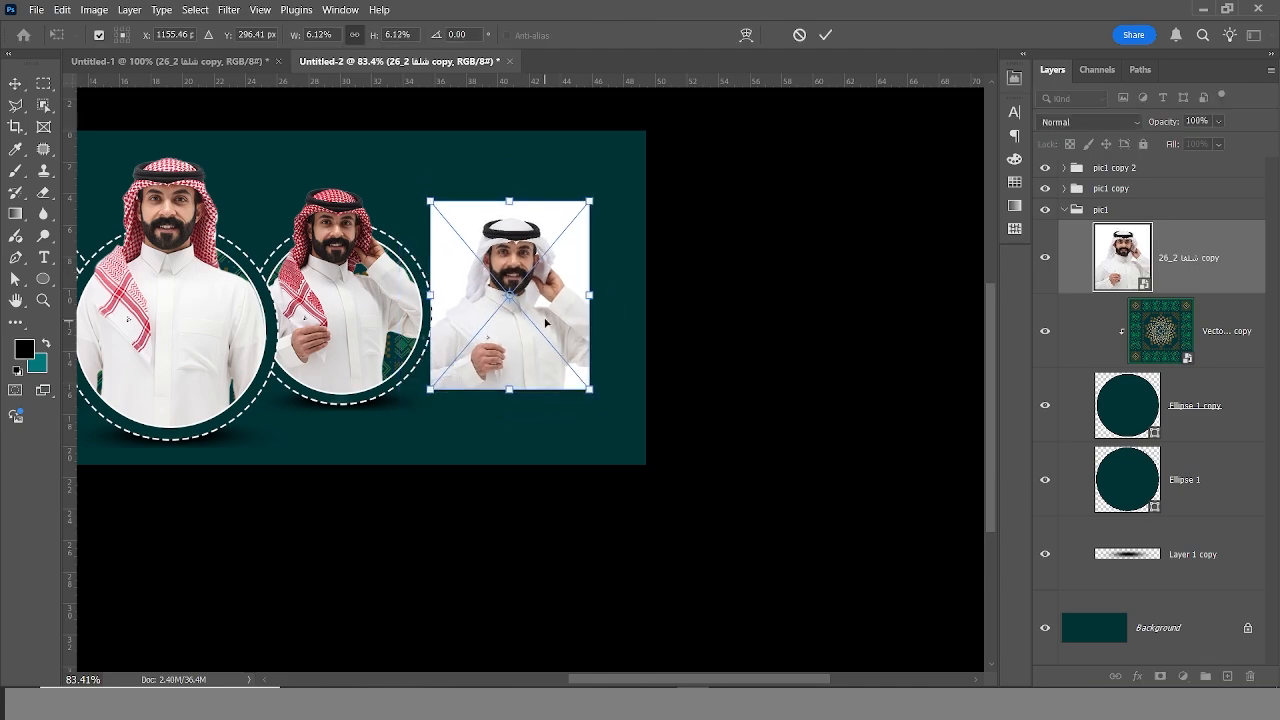
pyautogui.moveTo(542, 322); pyautogui.dragTo(559, 324)
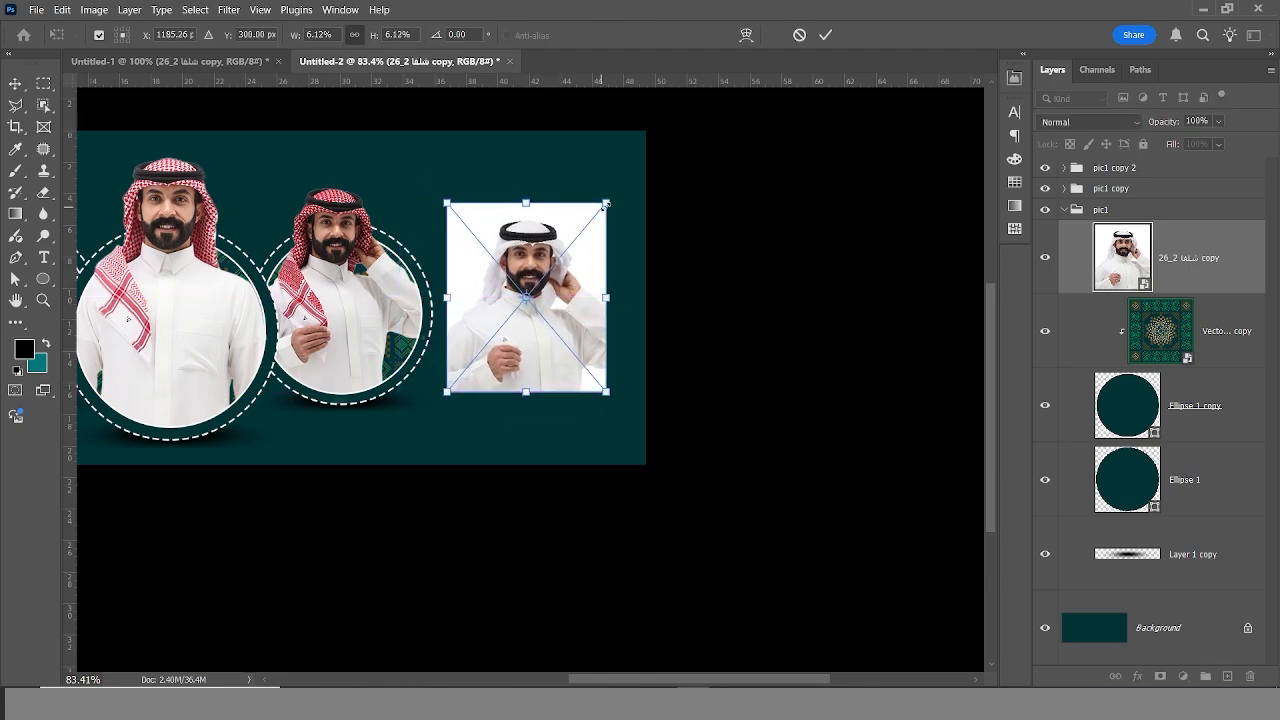
pyautogui.moveTo(606, 203); pyautogui.dragTo(620, 187)
pyautogui.press('Return')
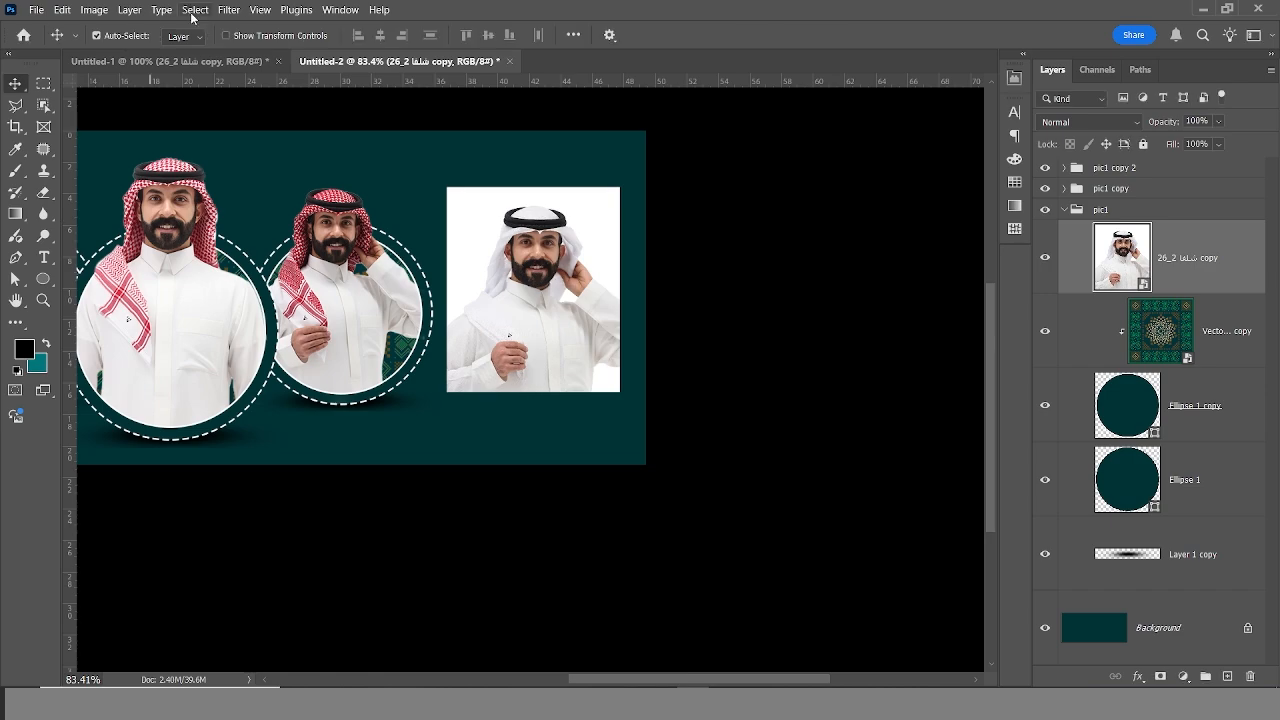
# Select the man in the 26_2 photo as the subject and mask out its white background.
pyautogui.click(195, 9)
pyautogui.click(217, 197)
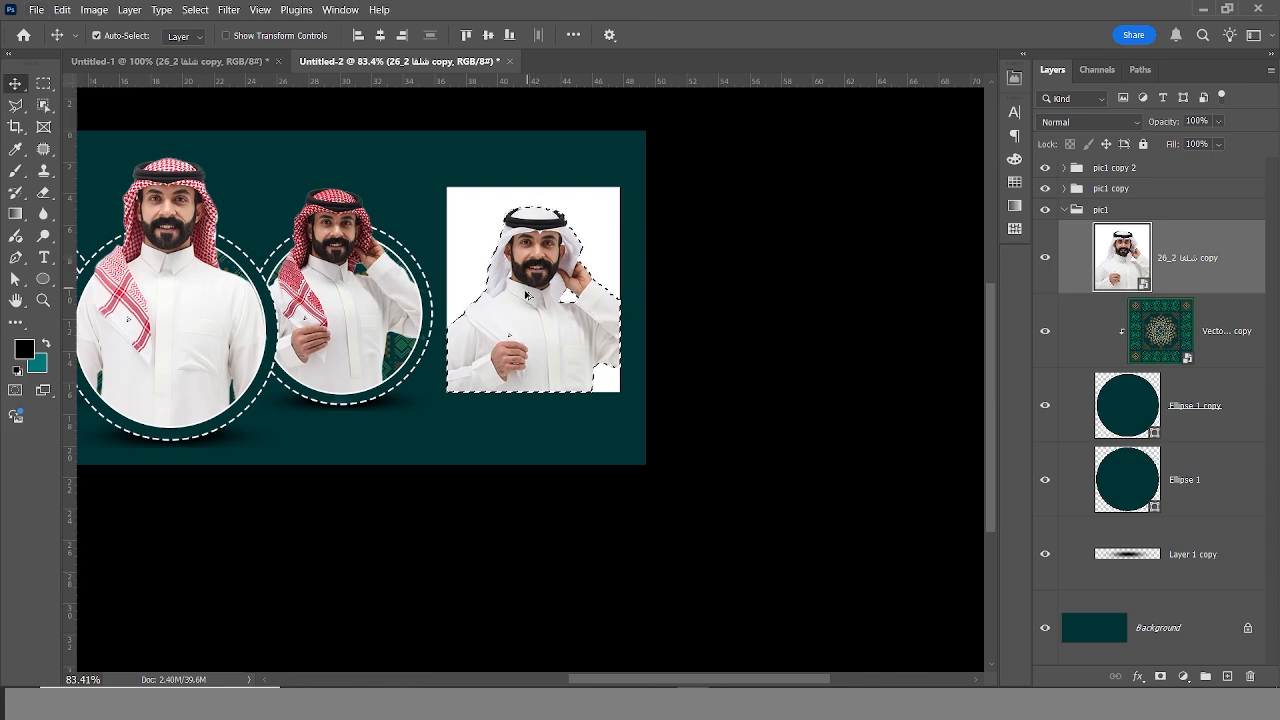
pyautogui.scroll(3, 527, 295)
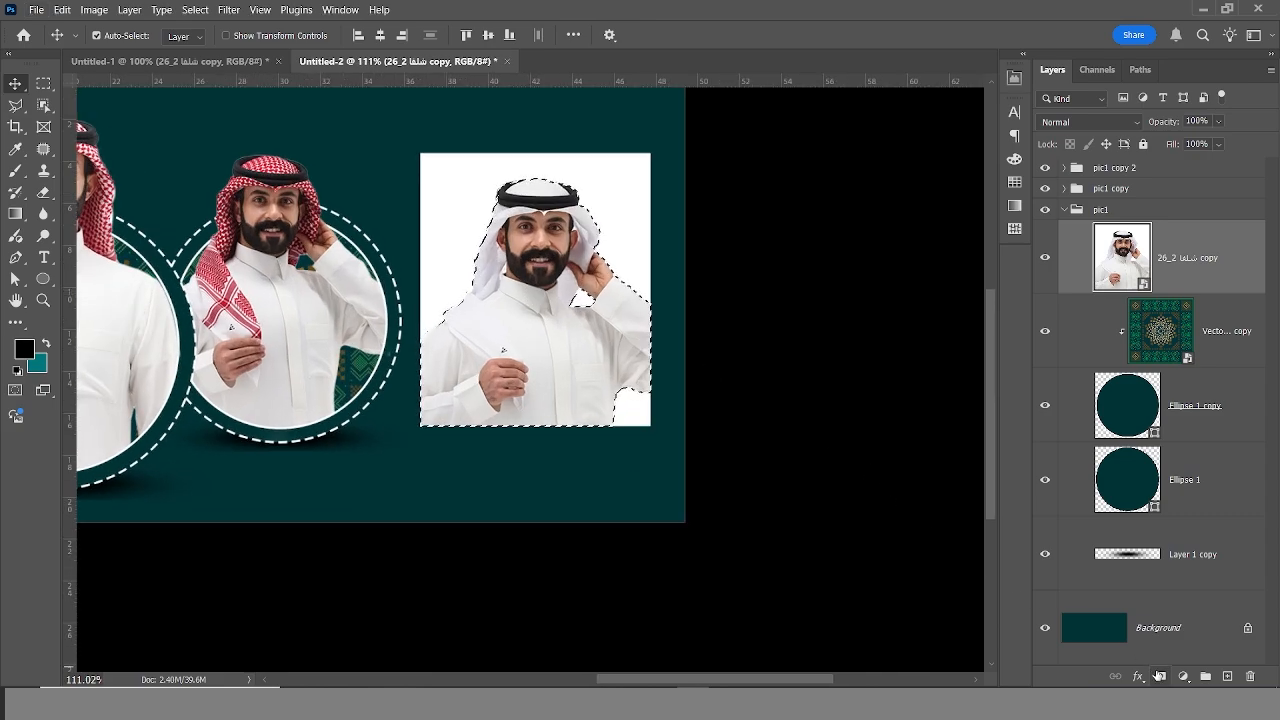
pyautogui.click(1160, 676)
pyautogui.scroll(-5, 603, 358)
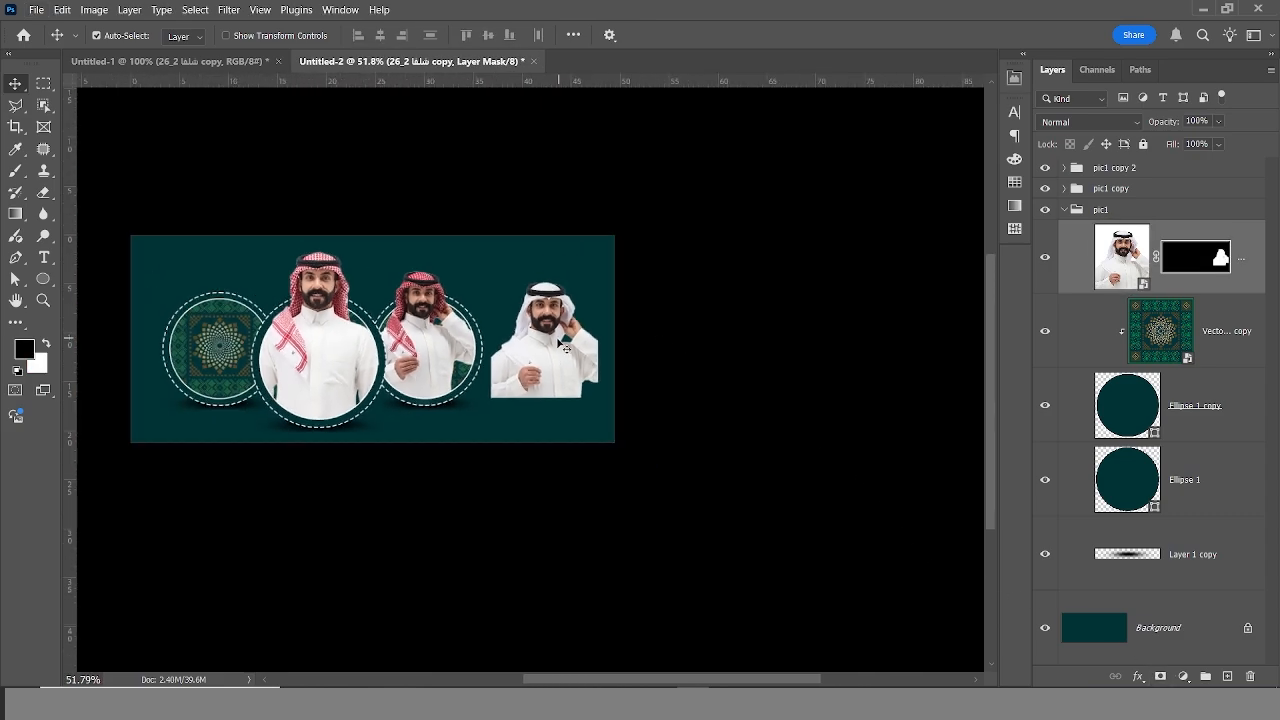
pyautogui.press('ctrl')
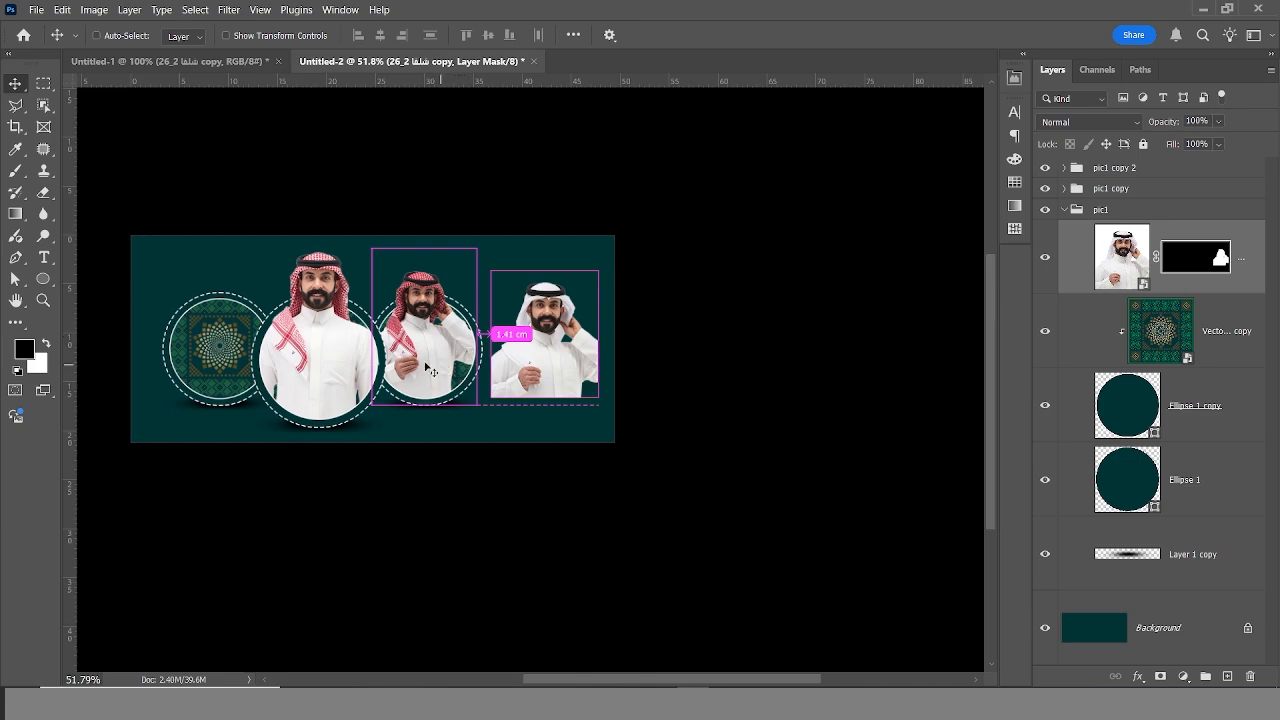
# Move the masked 26_2 photo onto the left patterned circle and enlarge it proportionally to about 107%.
pyautogui.hotkey('ctrl', 't')
pyautogui.moveTo(553, 323); pyautogui.dragTo(224, 325)
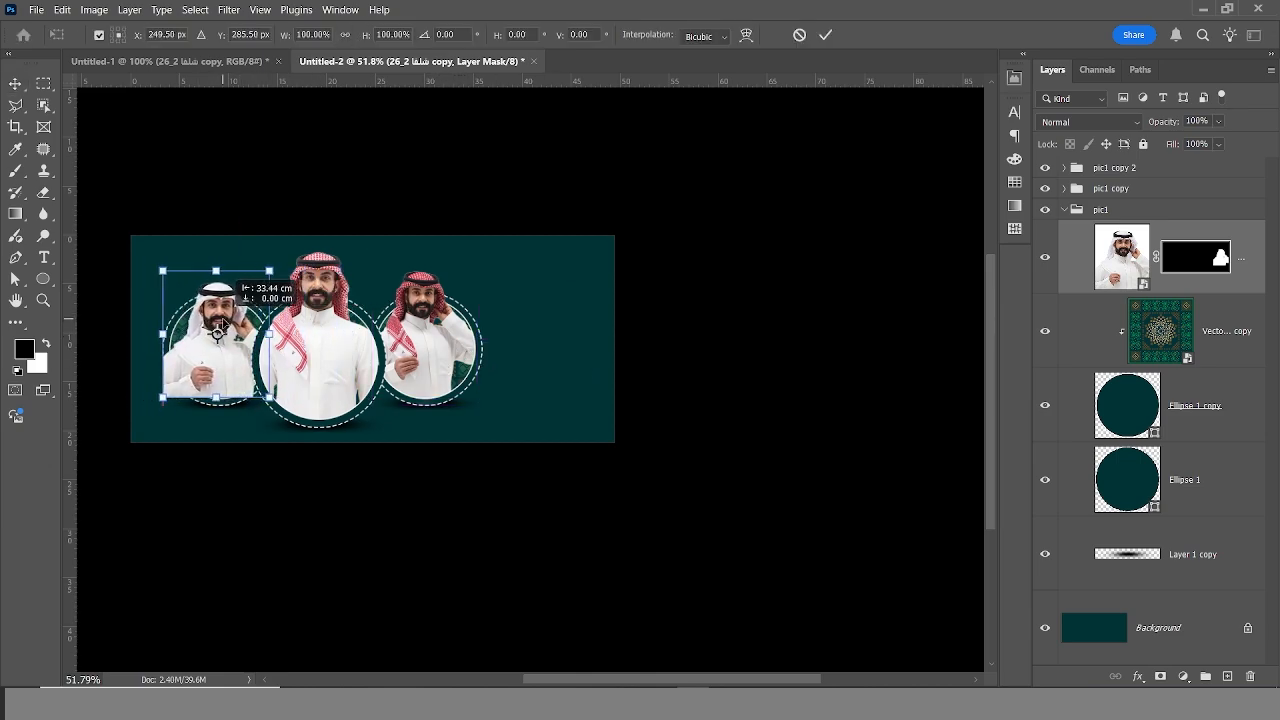
pyautogui.press('Return')
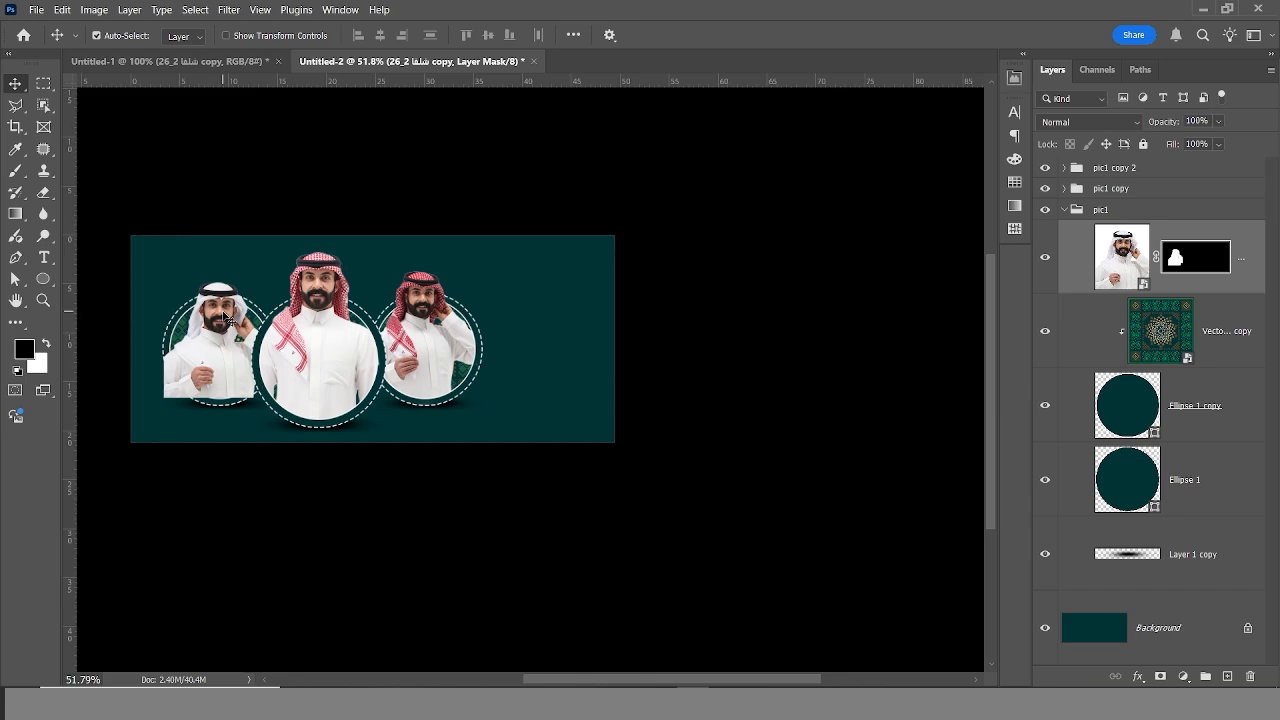
pyautogui.press('ctrl')
pyautogui.hotkey('ctrl', 't')
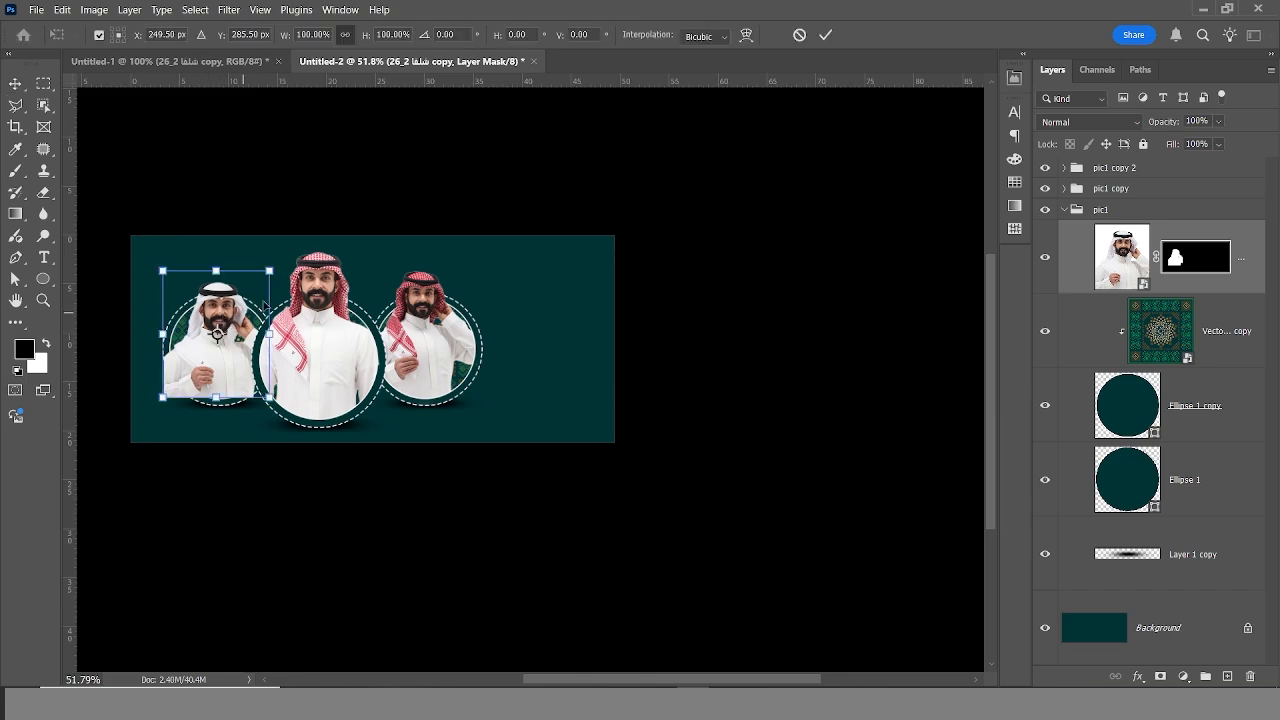
pyautogui.moveTo(273, 266); pyautogui.dragTo(278, 261)
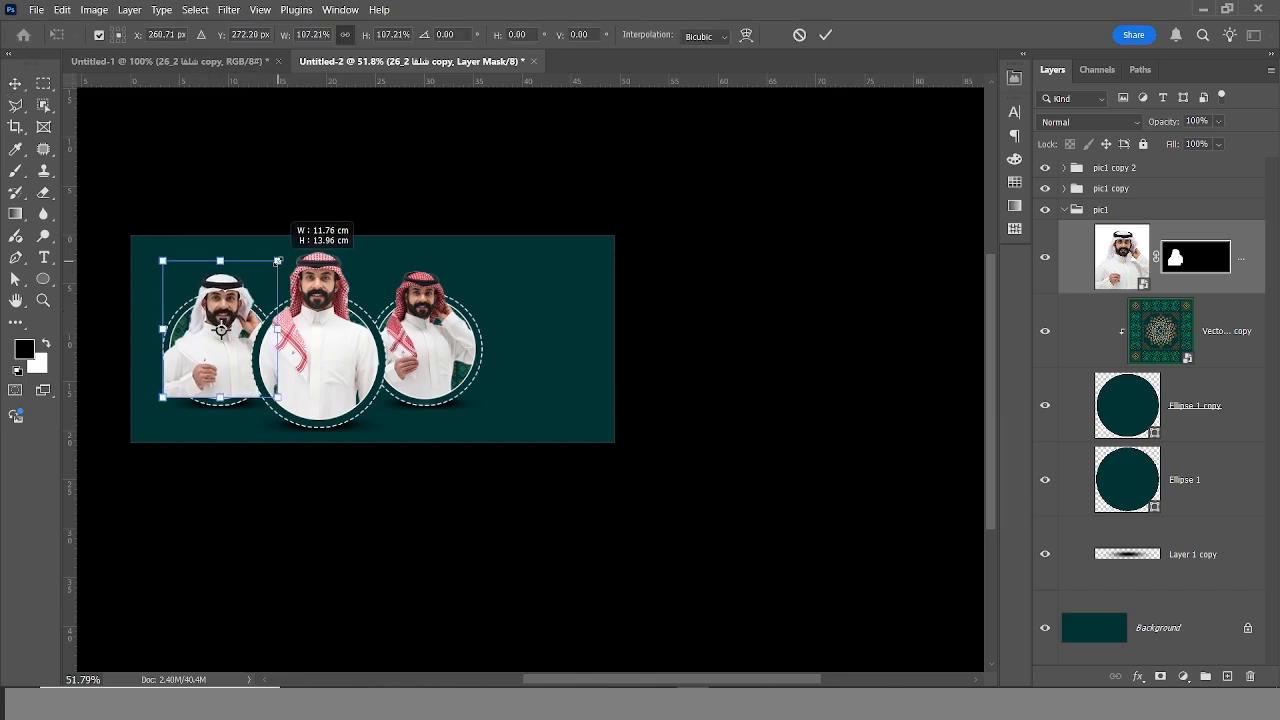
pyautogui.press('Return')
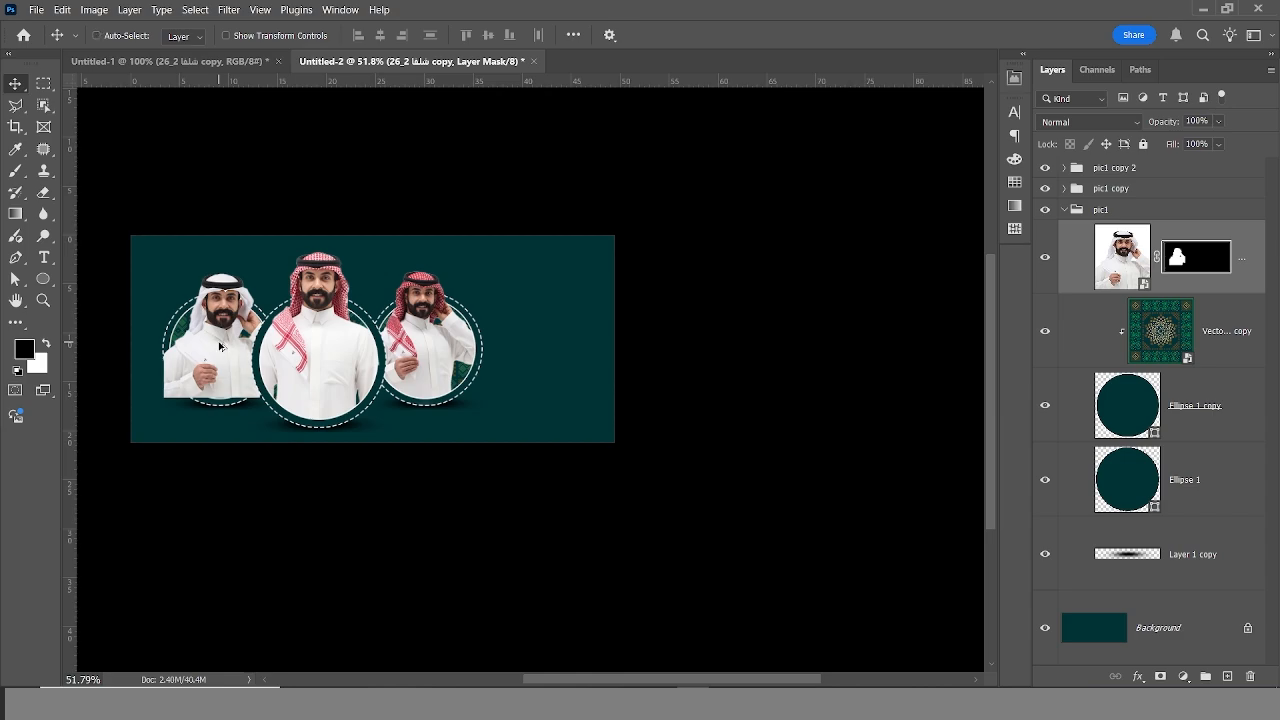
# Duplicate the 26_2 photo with the lower one clipped to the circle, and mask out the upper one's body outside the ring.
pyautogui.hotkey('ctrl', '2')
pyautogui.hotkey('ctrl', 'j')
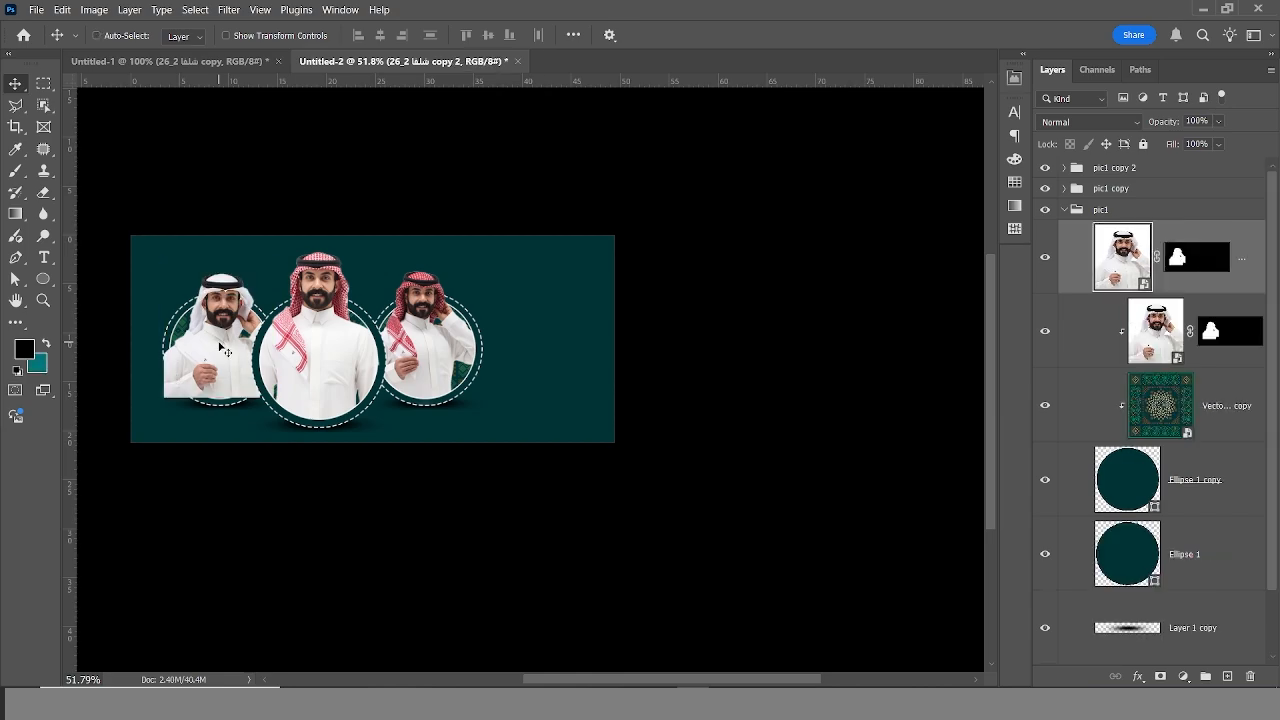
pyautogui.hotkey('ctrl', '\\')
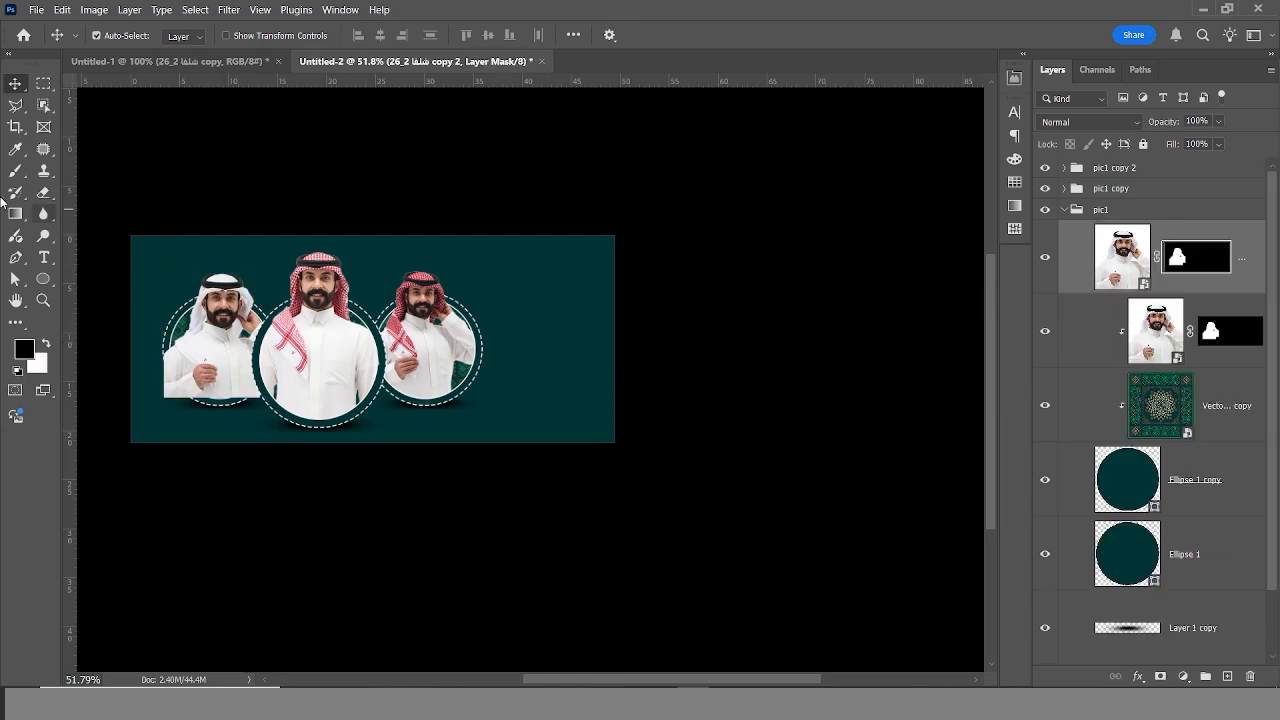
pyautogui.click(16, 172)
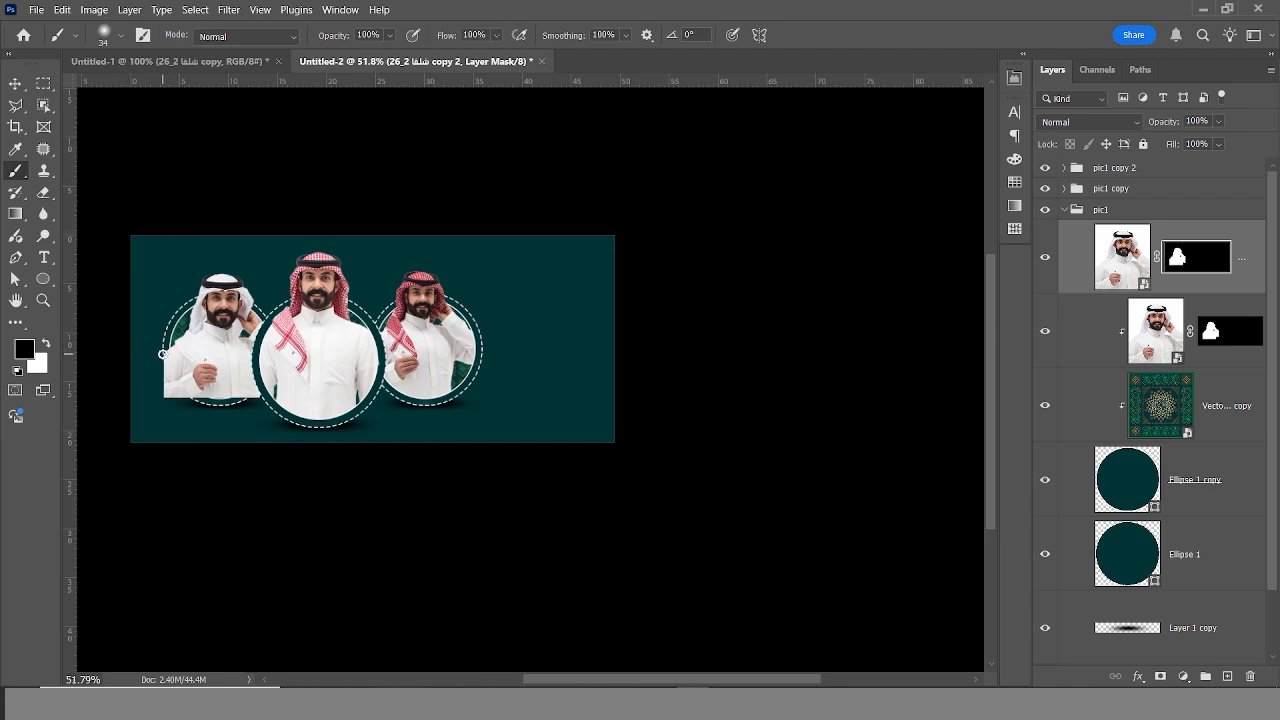
pyautogui.moveTo(139, 346)
pyautogui.mouseDown()
pyautogui.moveTo(164, 312)
pyautogui.moveTo(167, 396)
pyautogui.moveTo(150, 343)
pyautogui.moveTo(170, 379)
pyautogui.moveTo(222, 415)
pyautogui.moveTo(217, 401)
pyautogui.moveTo(247, 412)
pyautogui.moveTo(232, 403)
pyautogui.moveTo(273, 388)
pyautogui.moveTo(282, 331)
pyautogui.mouseUp()
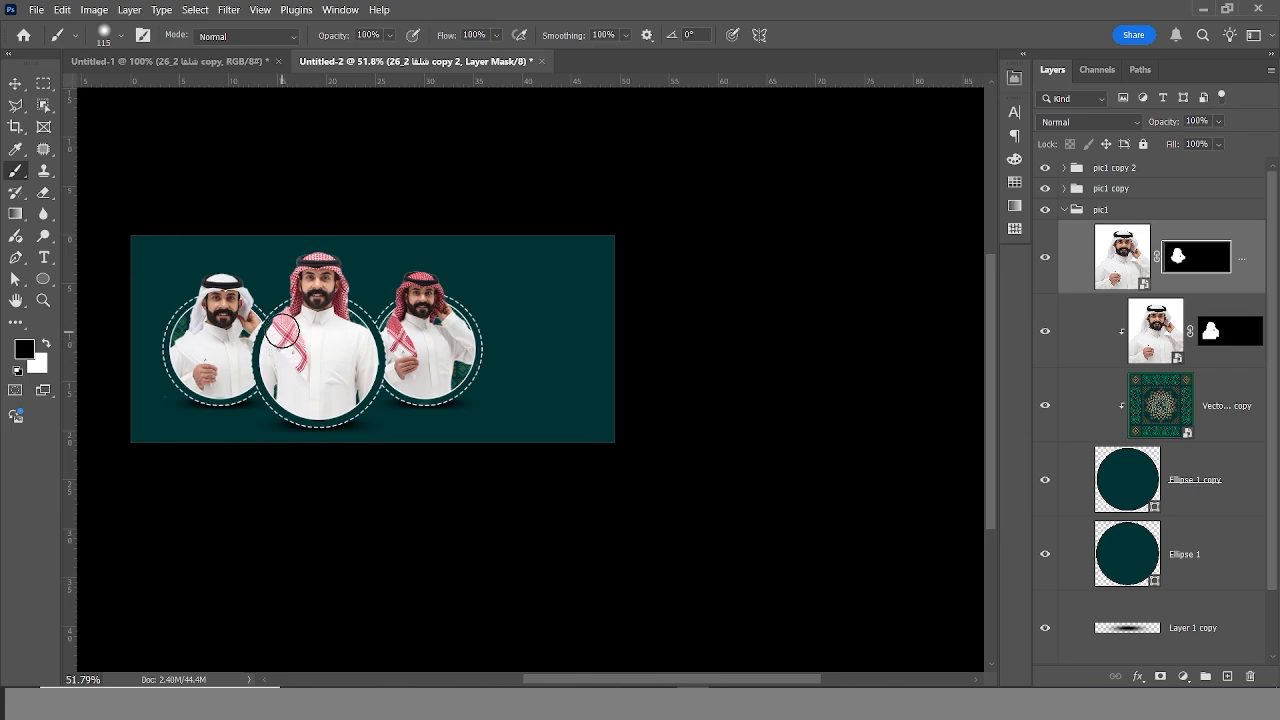
# Select the contents of all three circle groups and scale them down together to about 94%.
pyautogui.click(16, 105)
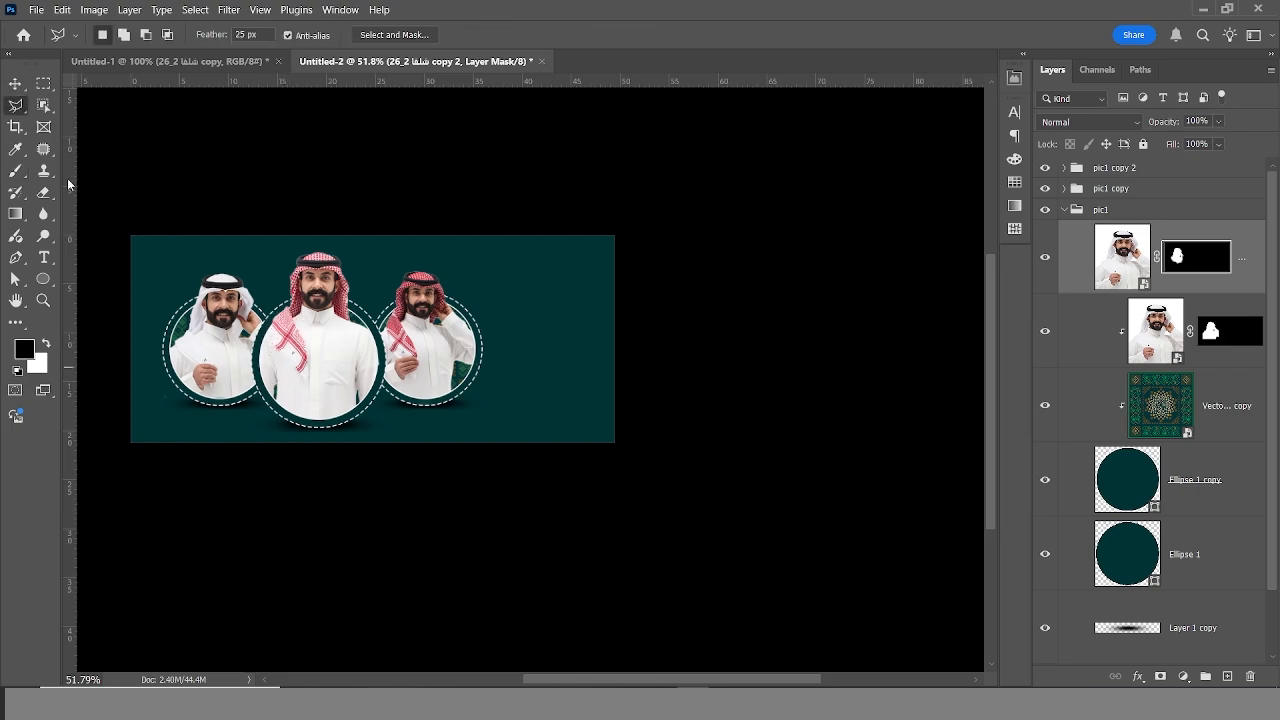
pyautogui.scroll(-1, 278, 438)
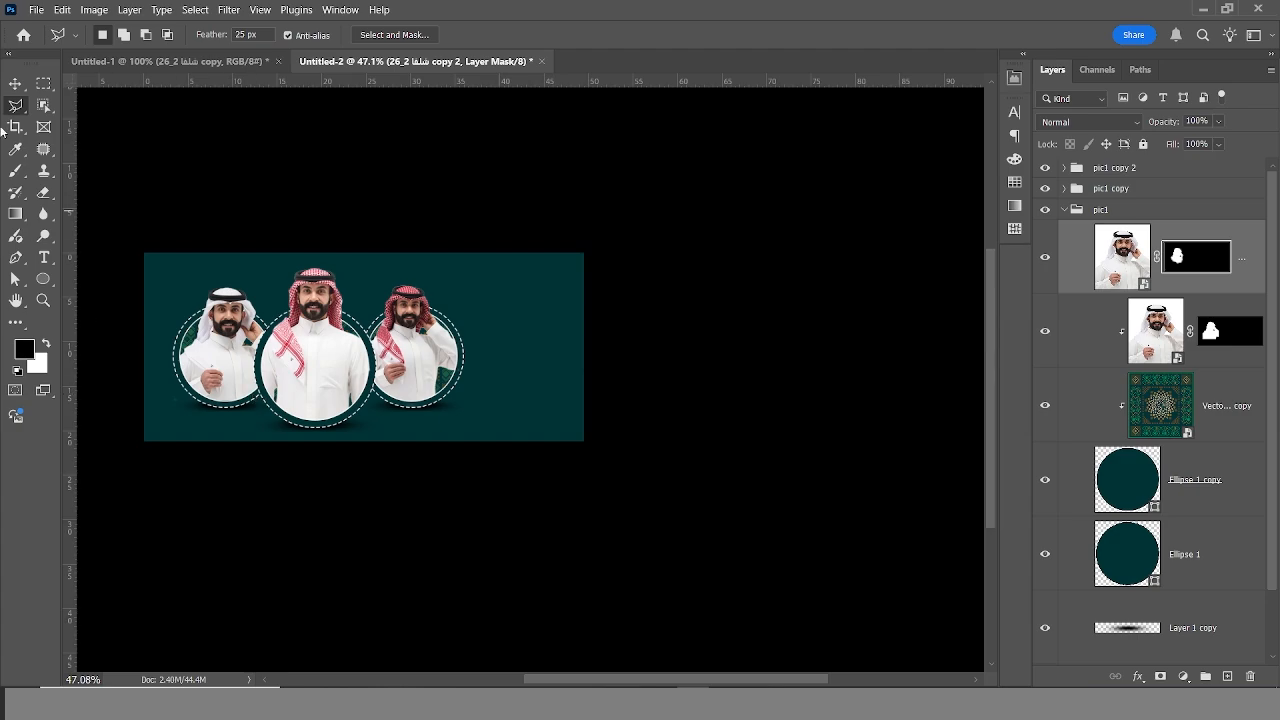
pyautogui.click(16, 83)
pyautogui.click(320, 378)
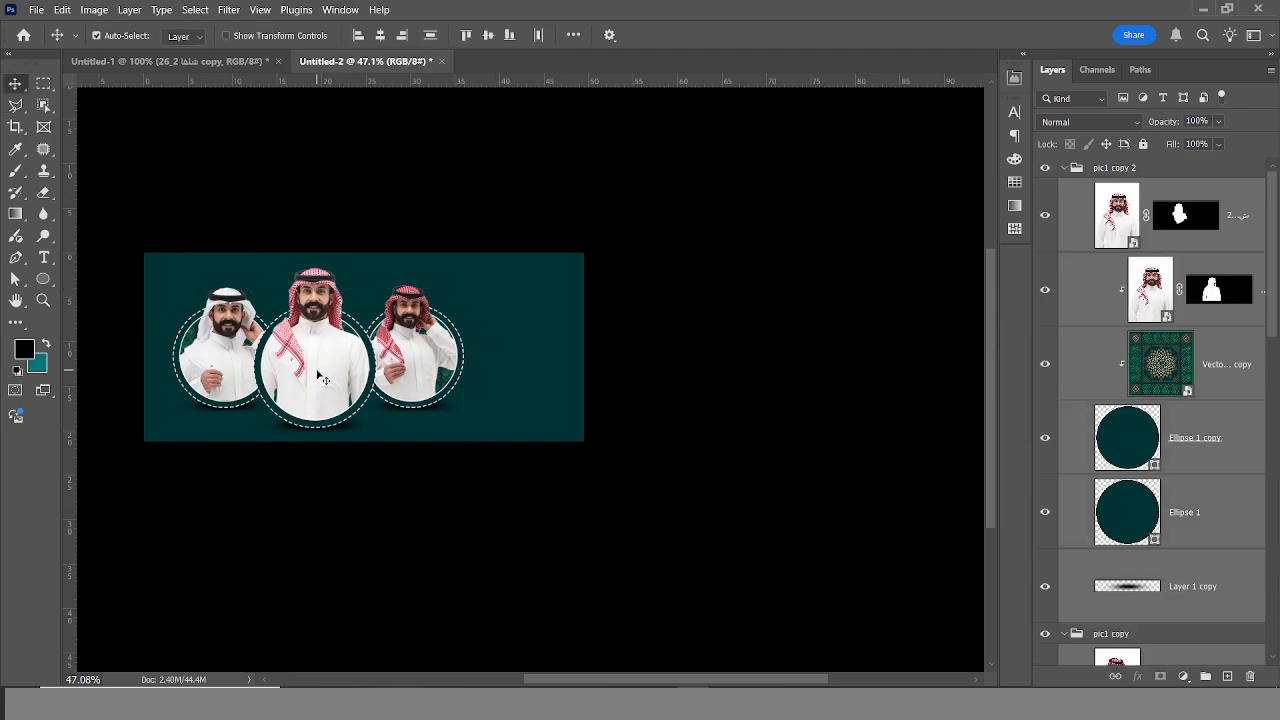
pyautogui.moveTo(320, 378); pyautogui.dragTo(327, 372)
pyautogui.hotkey('ctrl', 't')
pyautogui.moveTo(160, 233); pyautogui.dragTo(167, 238)
pyautogui.press('Return')
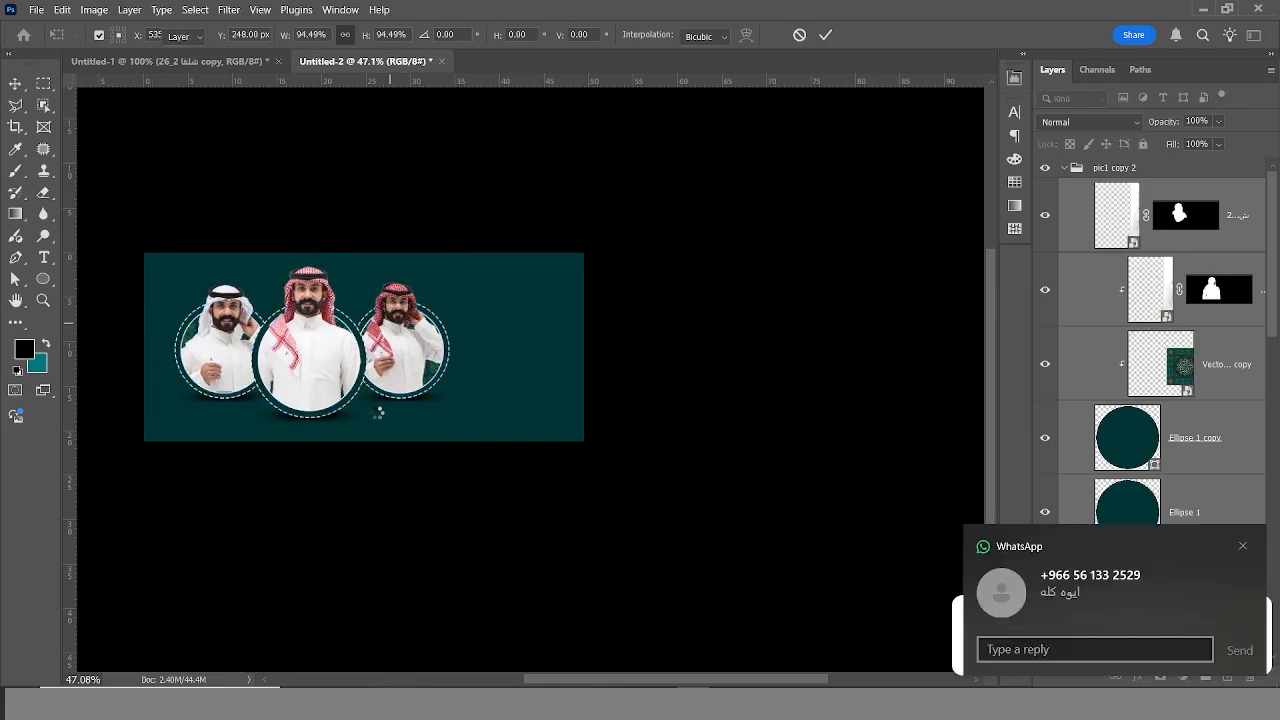
# Dismiss the WhatsApp notifications covering the layer list.
pyautogui.scroll(1, 616, 480)
pyautogui.scroll(1, 432, 477)
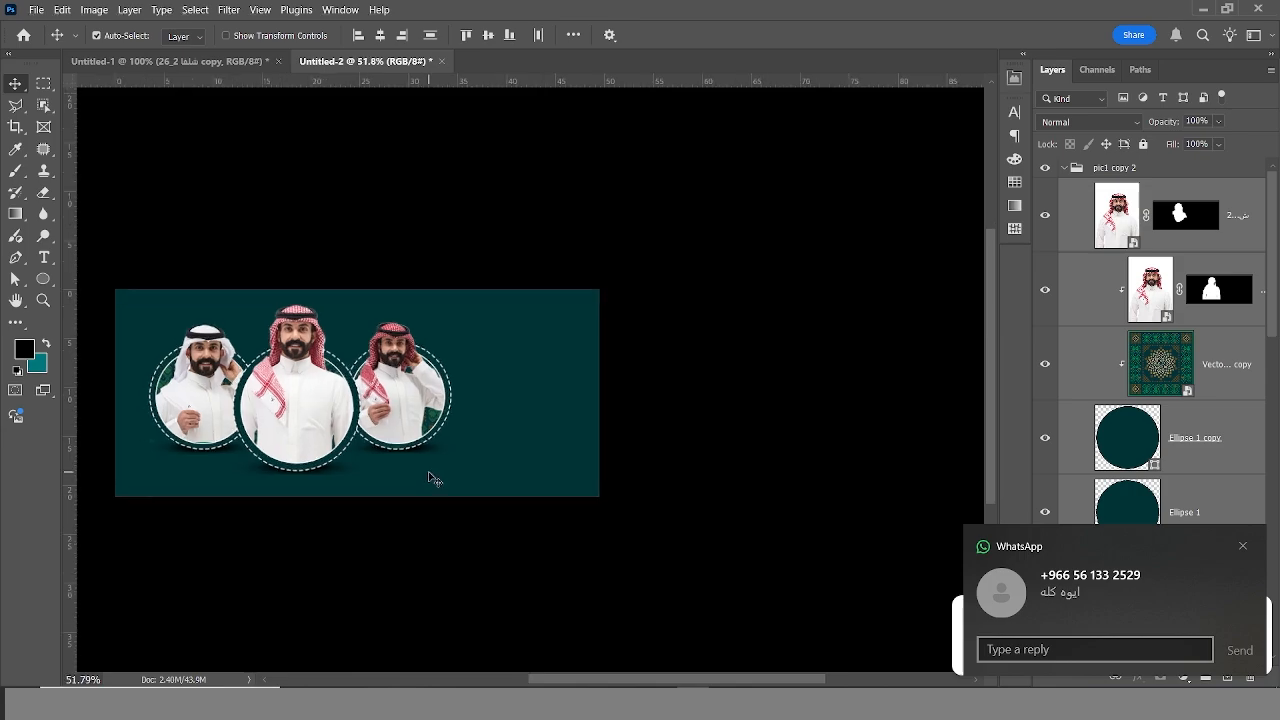
pyautogui.moveTo(413, 402); pyautogui.dragTo(477, 374)
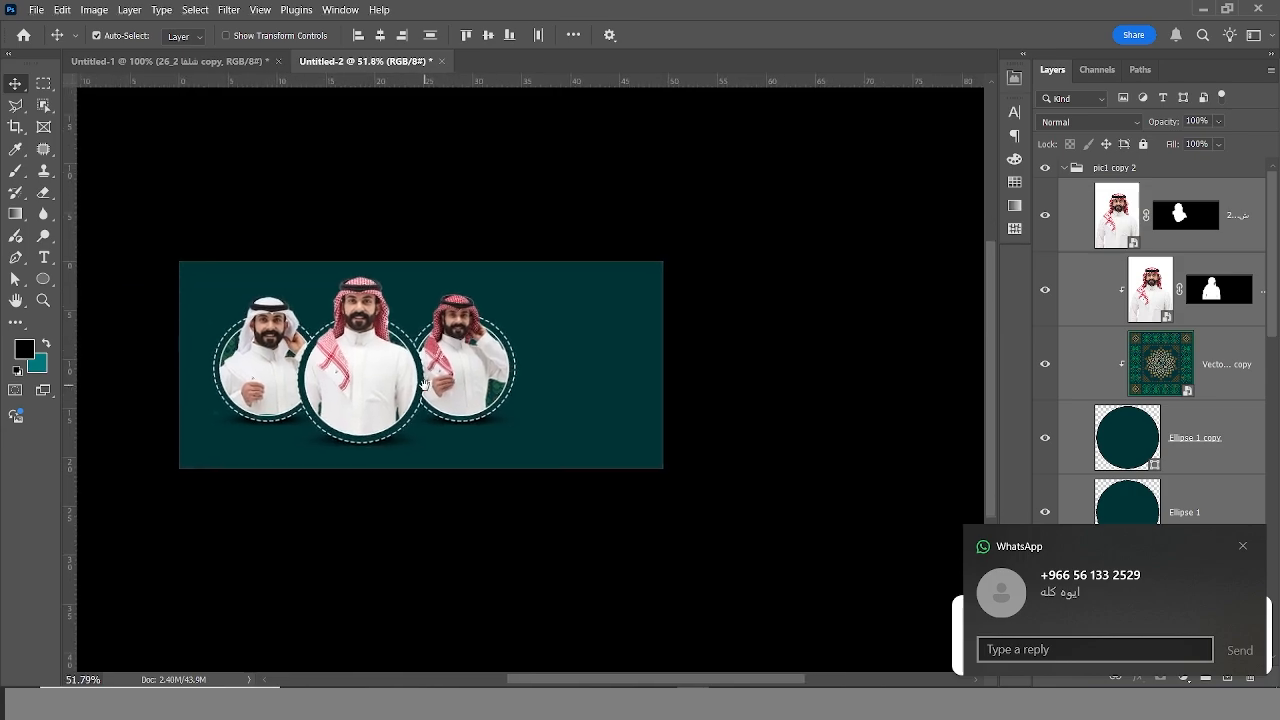
pyautogui.click(1243, 546)
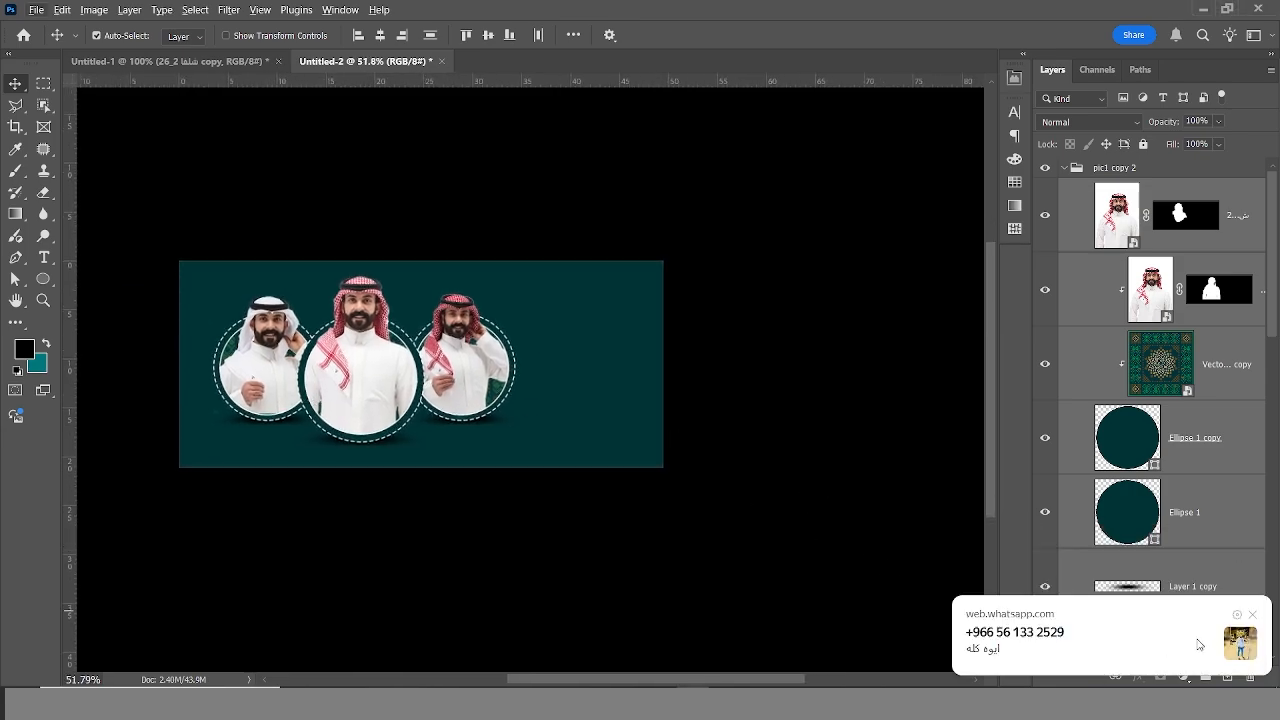
pyautogui.click(1248, 617)
pyautogui.scroll(1, 226, 313)
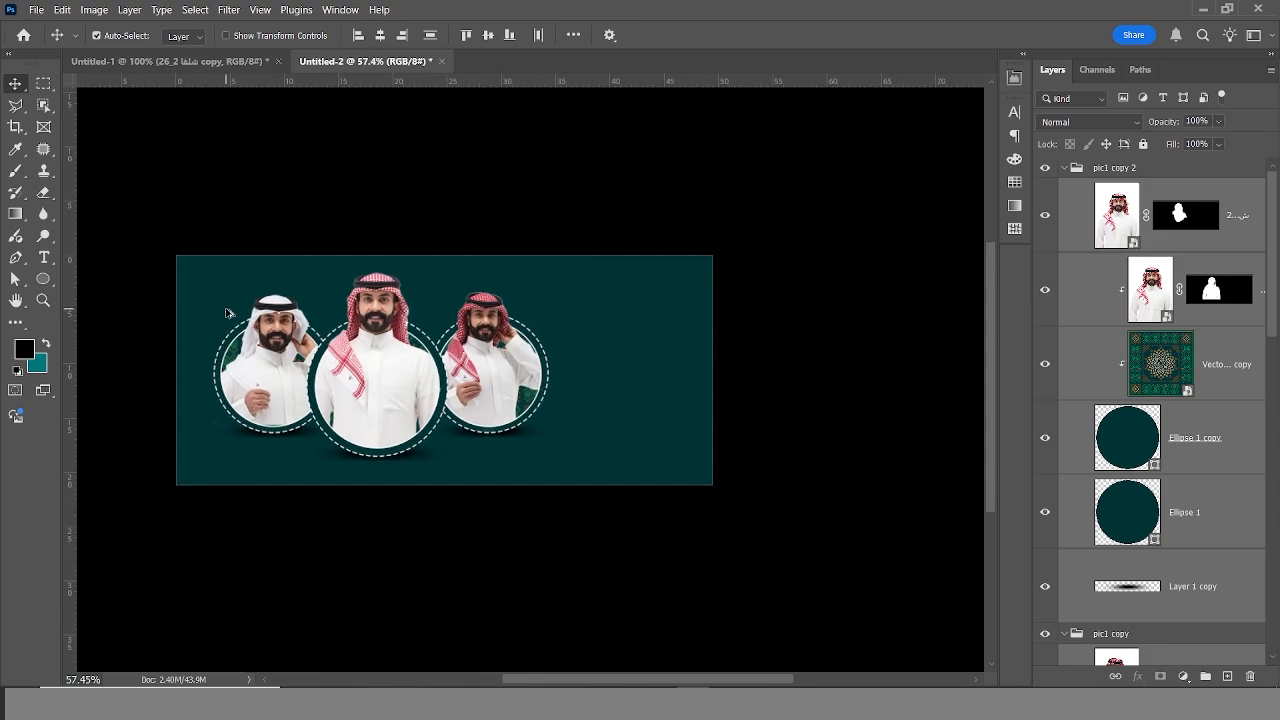
# Bring the green pattern strip from Untitled-1 under the middle circle in Untitled-2 and place its layer above the pic1 copy 2 group.
pyautogui.click(209, 63)
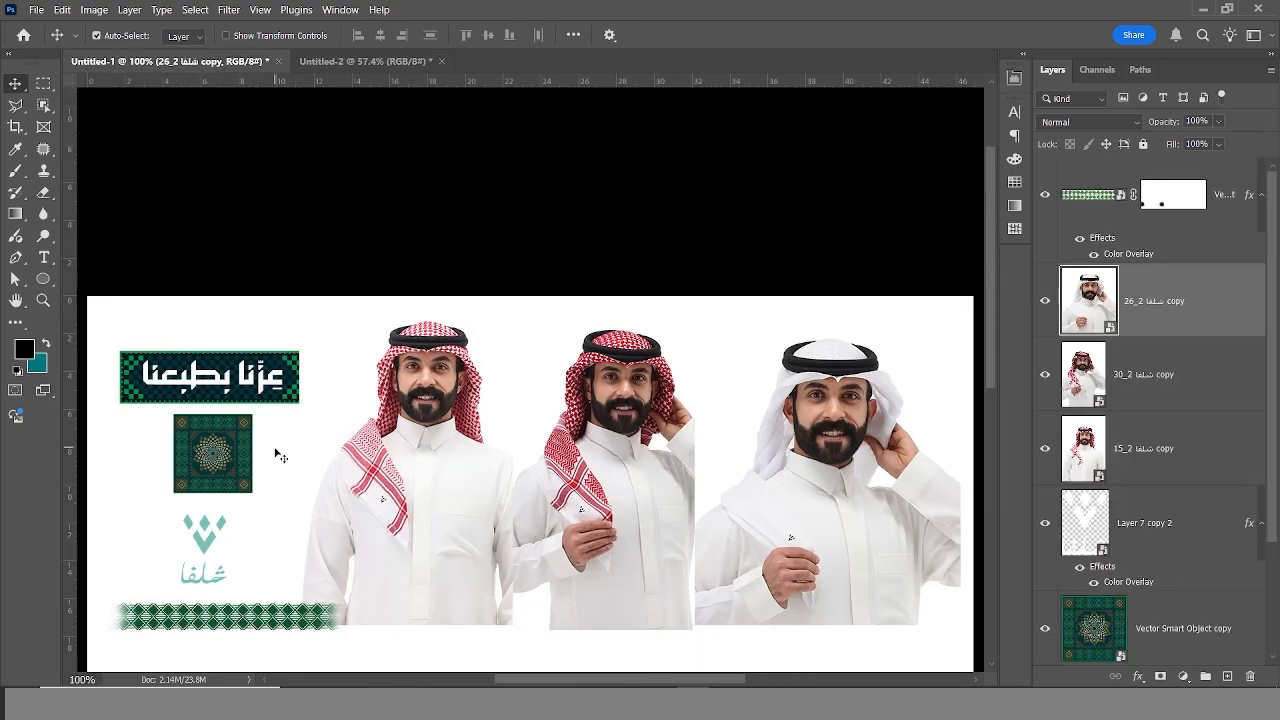
pyautogui.moveTo(257, 618); pyautogui.dragTo(381, 379)
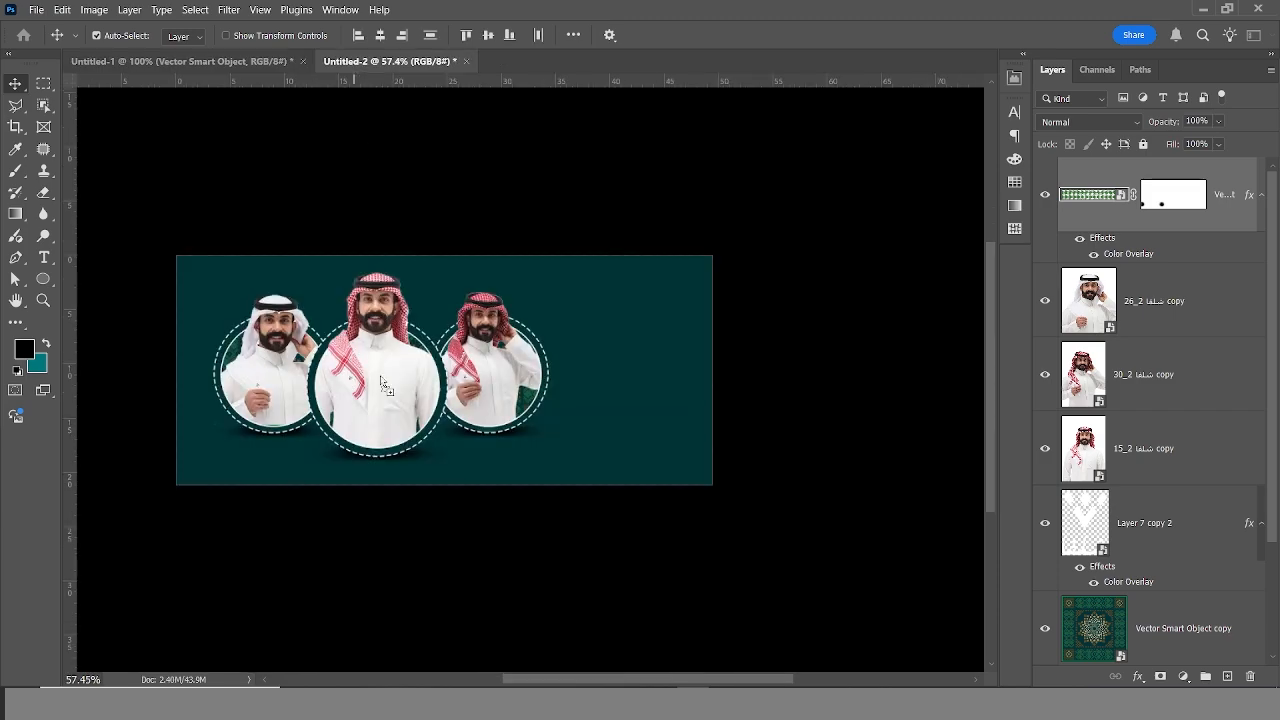
pyautogui.moveTo(388, 462)
pyautogui.mouseDown()
pyautogui.moveTo(386, 483)
pyautogui.moveTo(384, 460)
pyautogui.mouseUp()
pyautogui.click(434, 459)
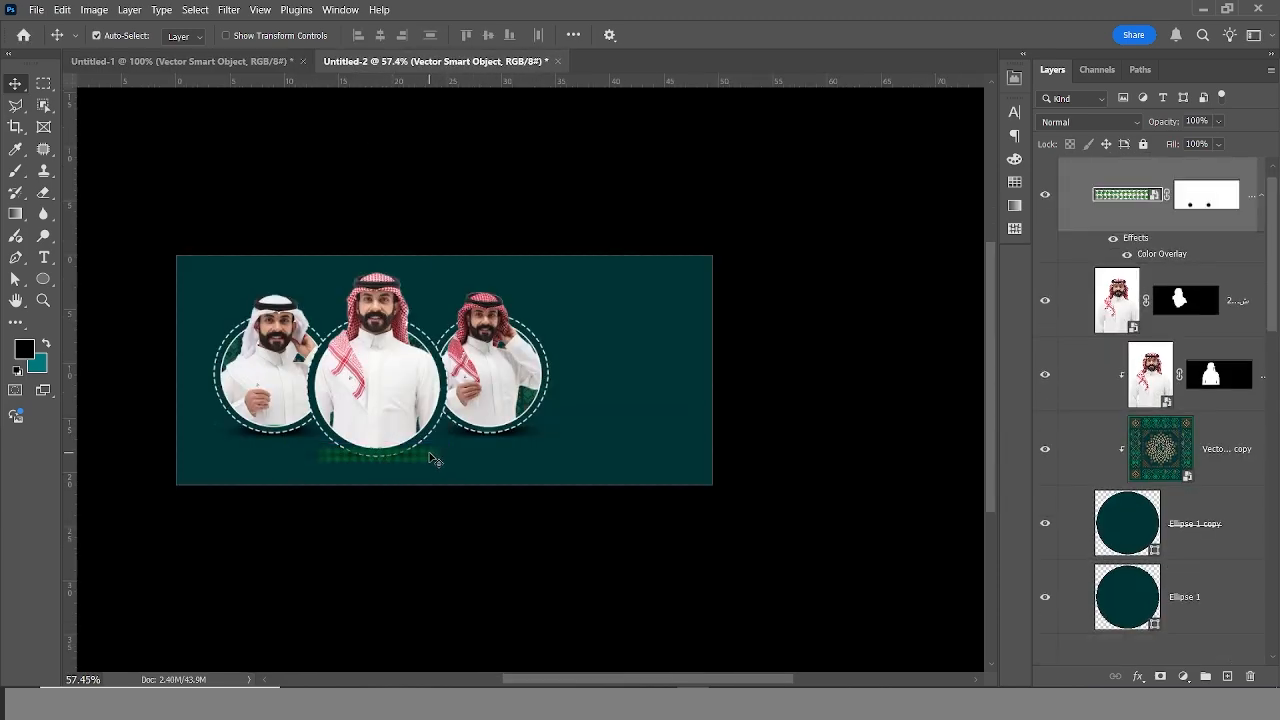
pyautogui.scroll(1, 1083, 280)
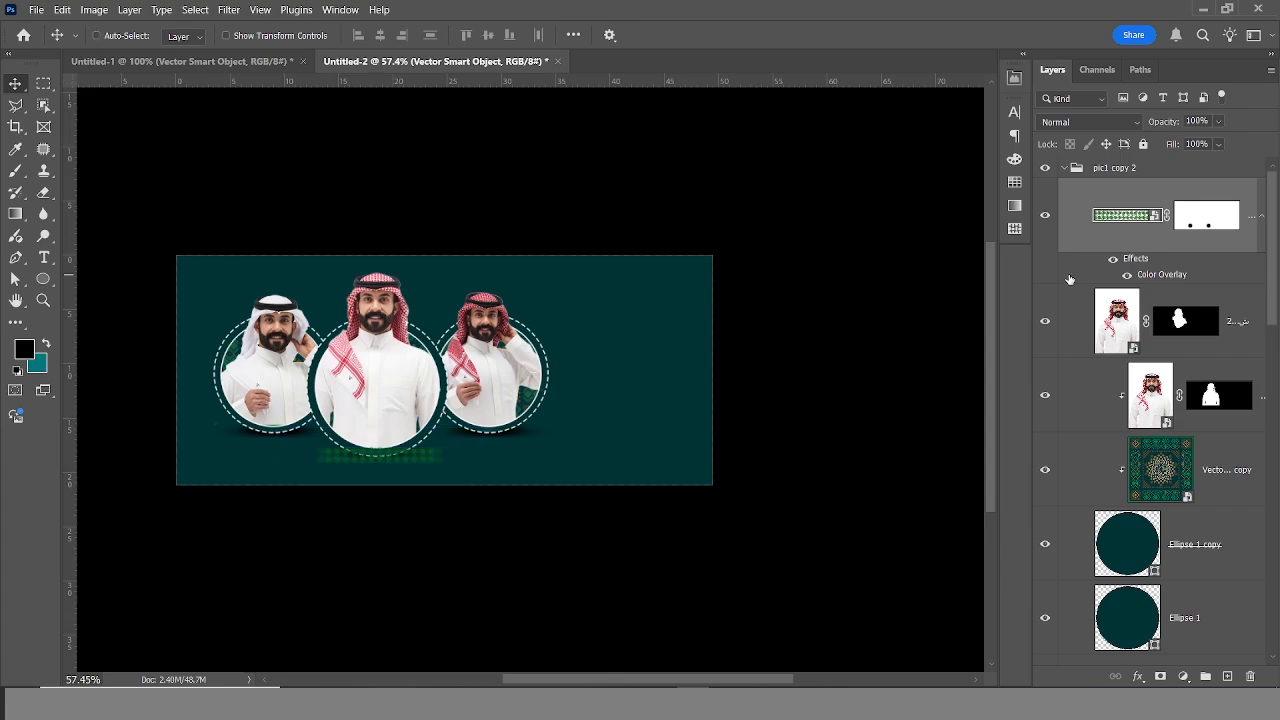
pyautogui.hotkey('ctrl', ']')
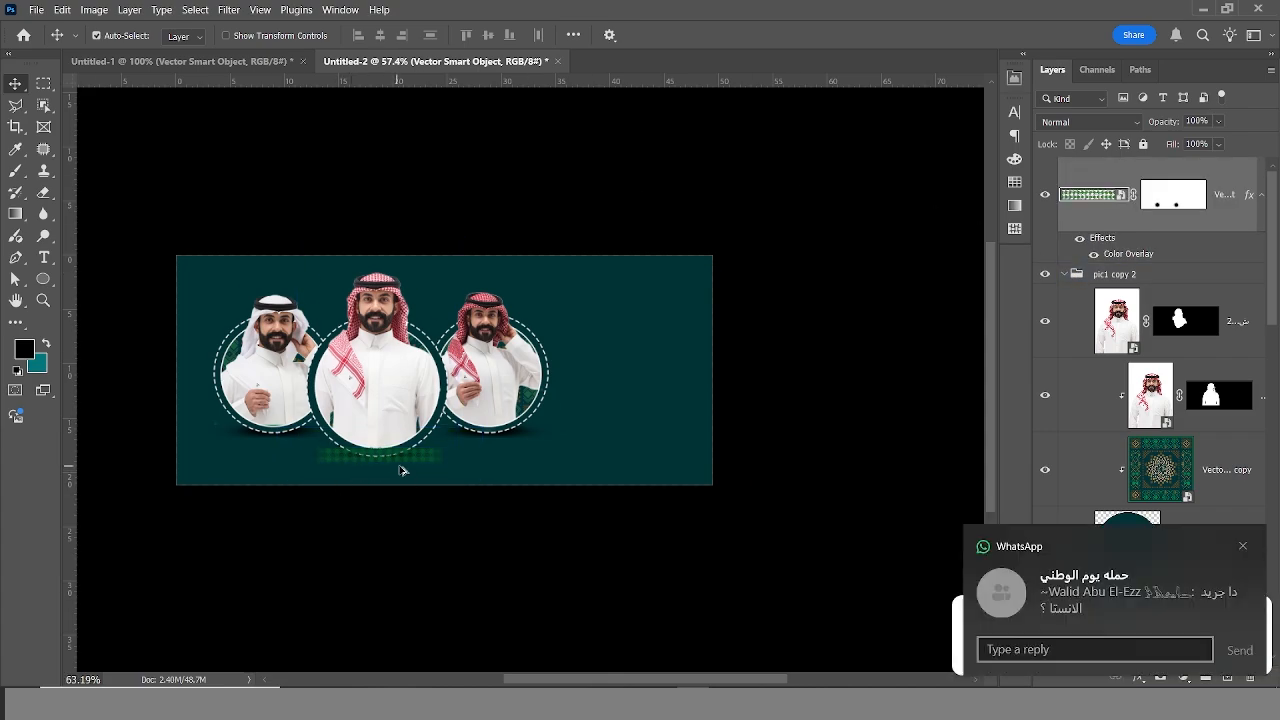
# Dismiss the newly arrived WhatsApp notifications blocking part of the canvas and layer list.
pyautogui.scroll(3, 403, 469)
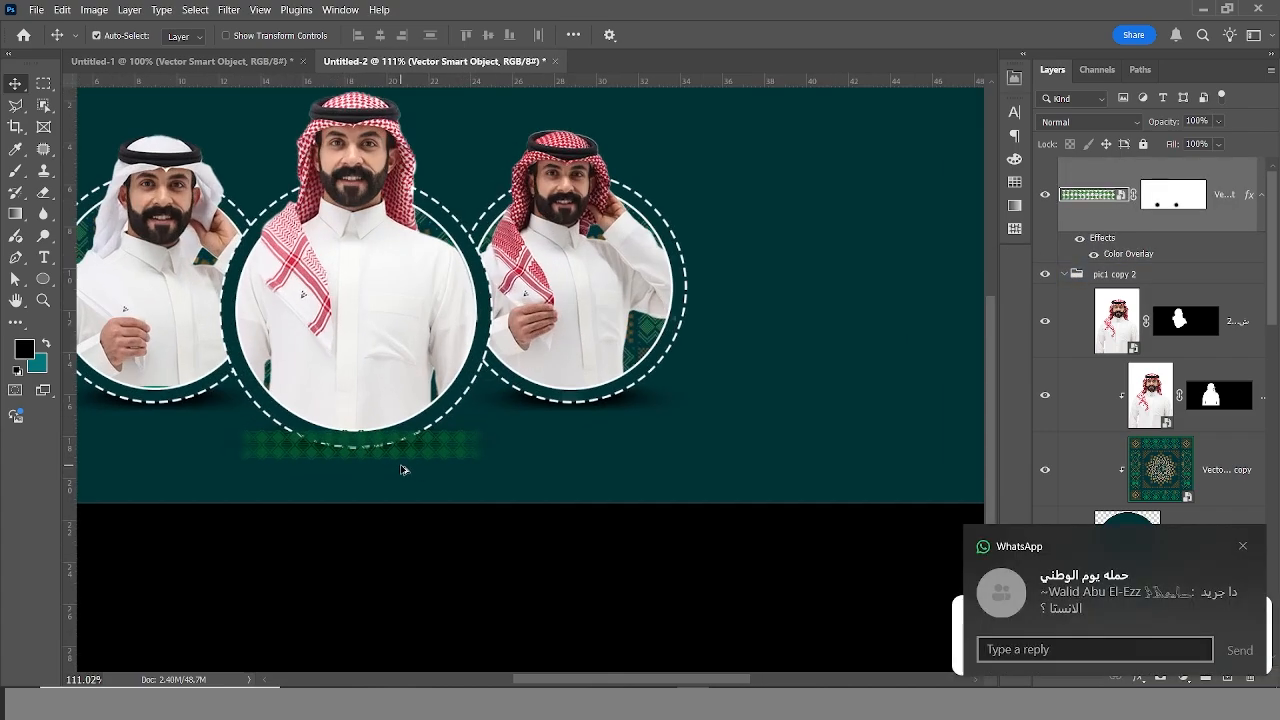
pyautogui.click(1244, 546)
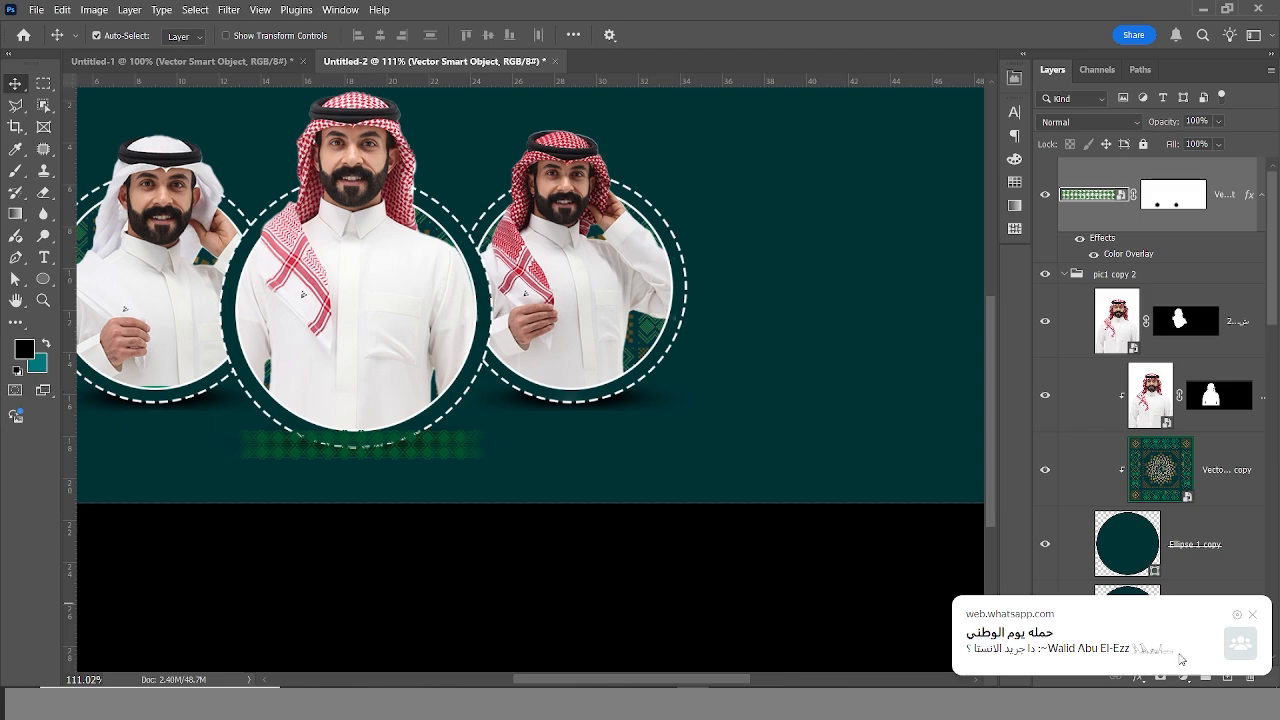
pyautogui.click(1254, 616)
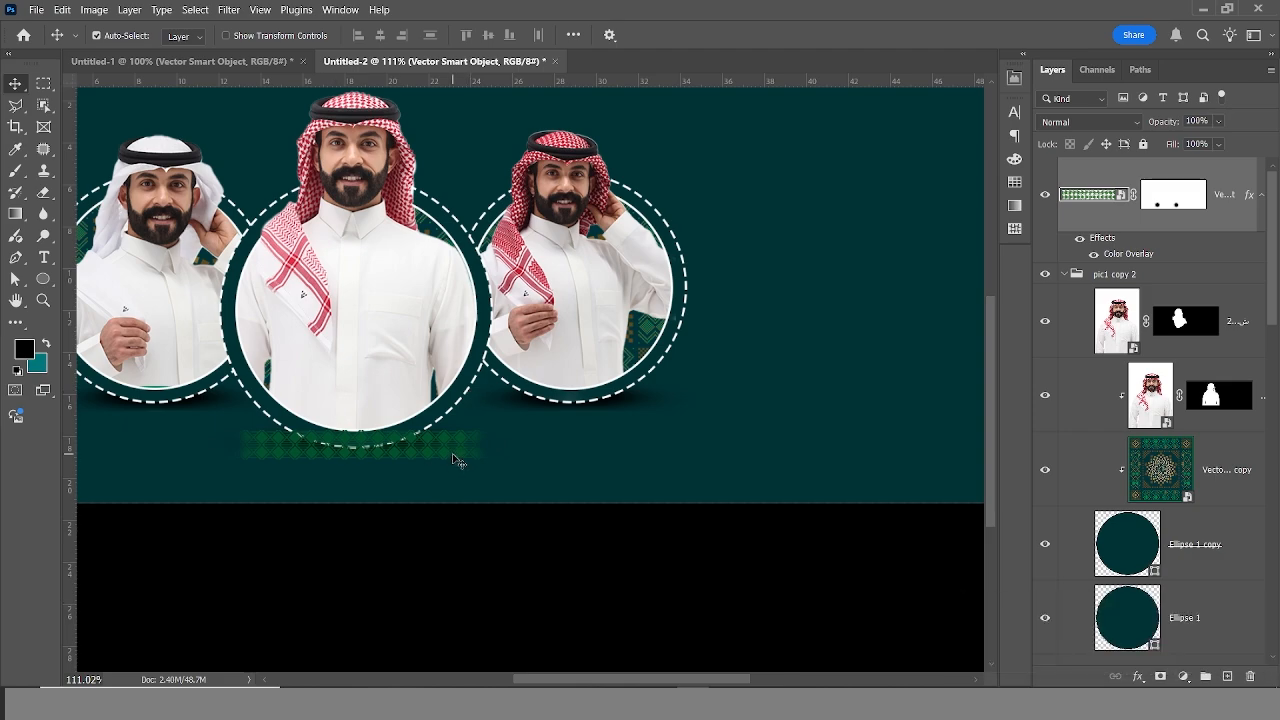
# Change the pattern strip's Color Overlay to the teal background colour 01777b.
pyautogui.click(823, 457)
pyautogui.click(1155, 238)
pyautogui.click(1127, 256)
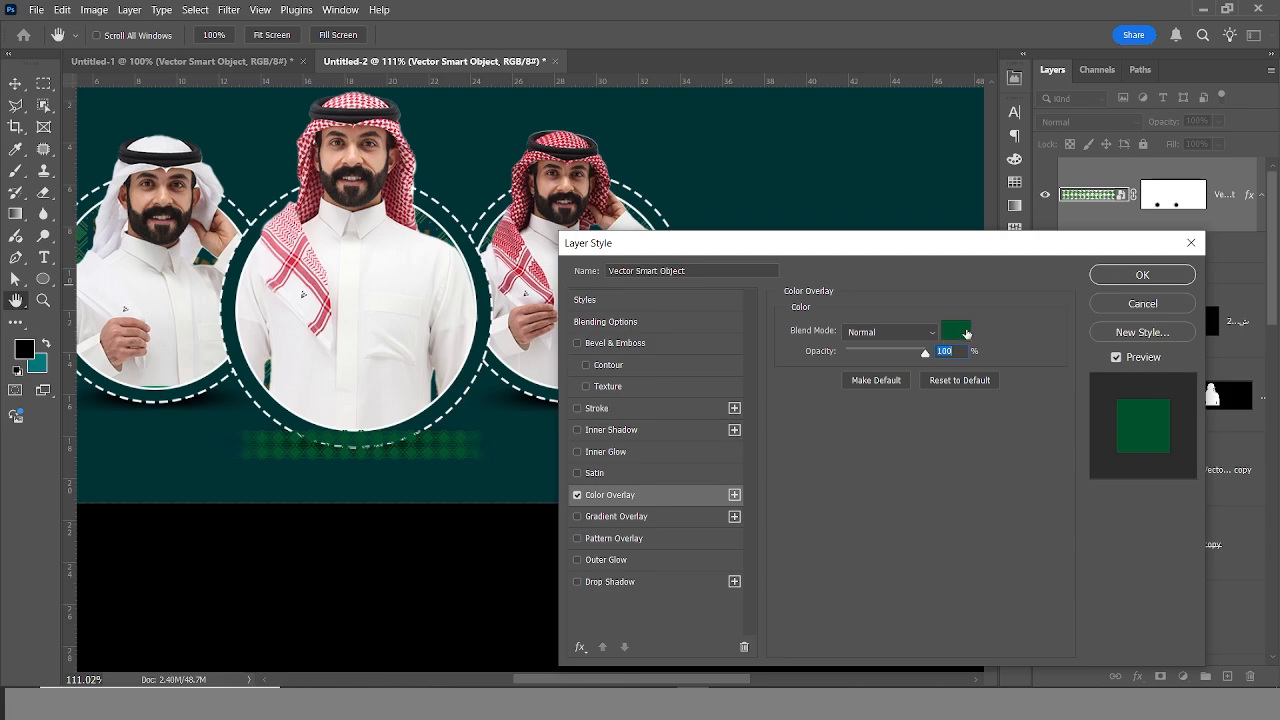
pyautogui.click(958, 331)
pyautogui.click(45, 365)
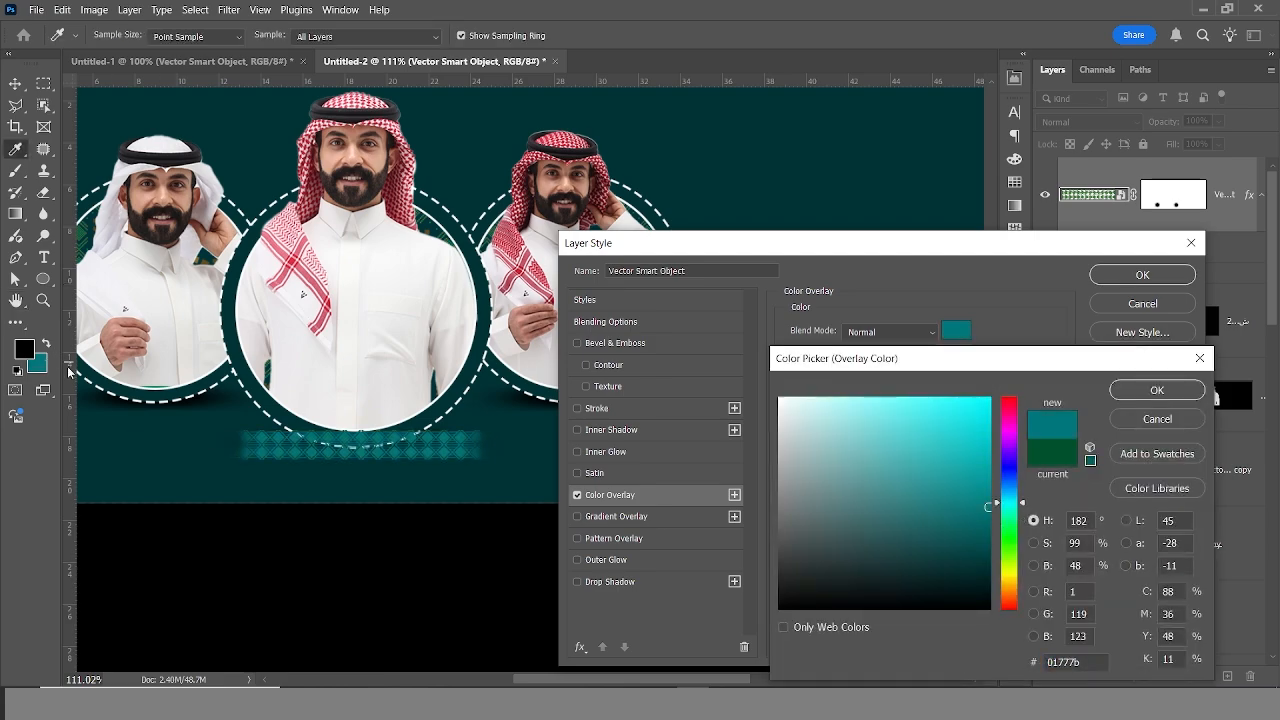
pyautogui.click(1152, 392)
pyautogui.click(1142, 274)
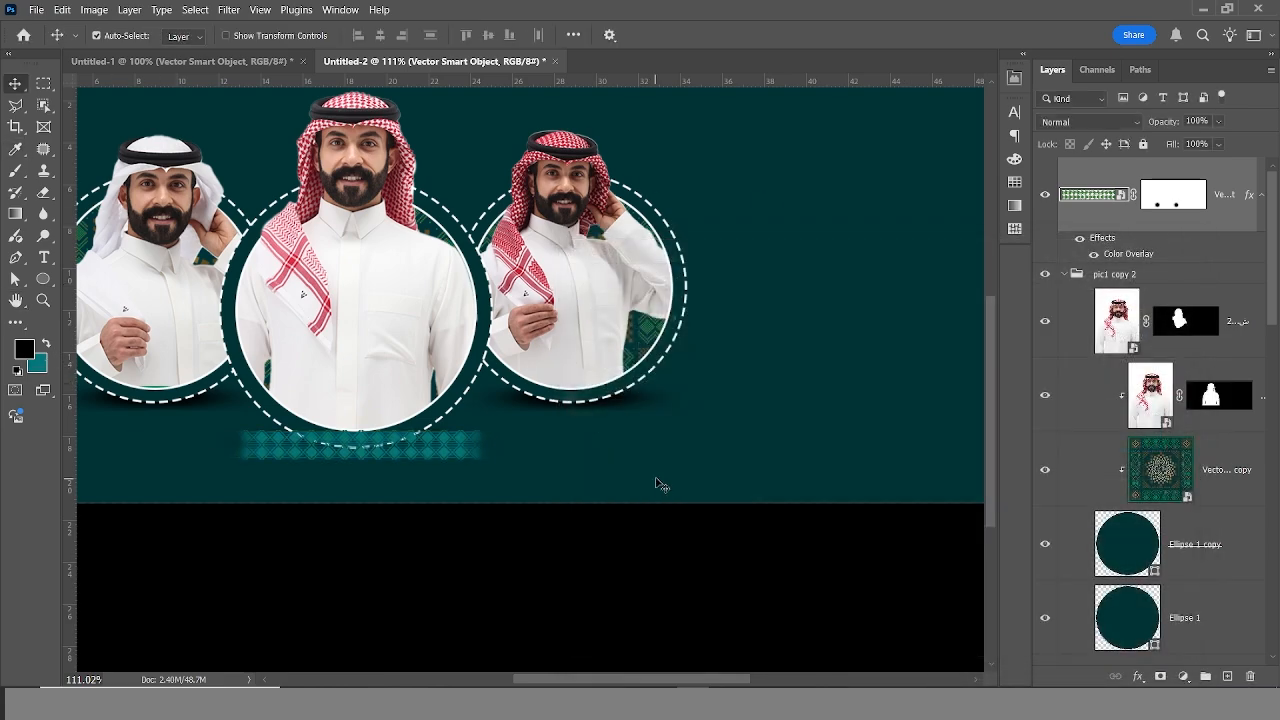
# Enlarge the pattern strip below the middle circle proportionally to about 120%.
pyautogui.hotkey('ctrl', '0')
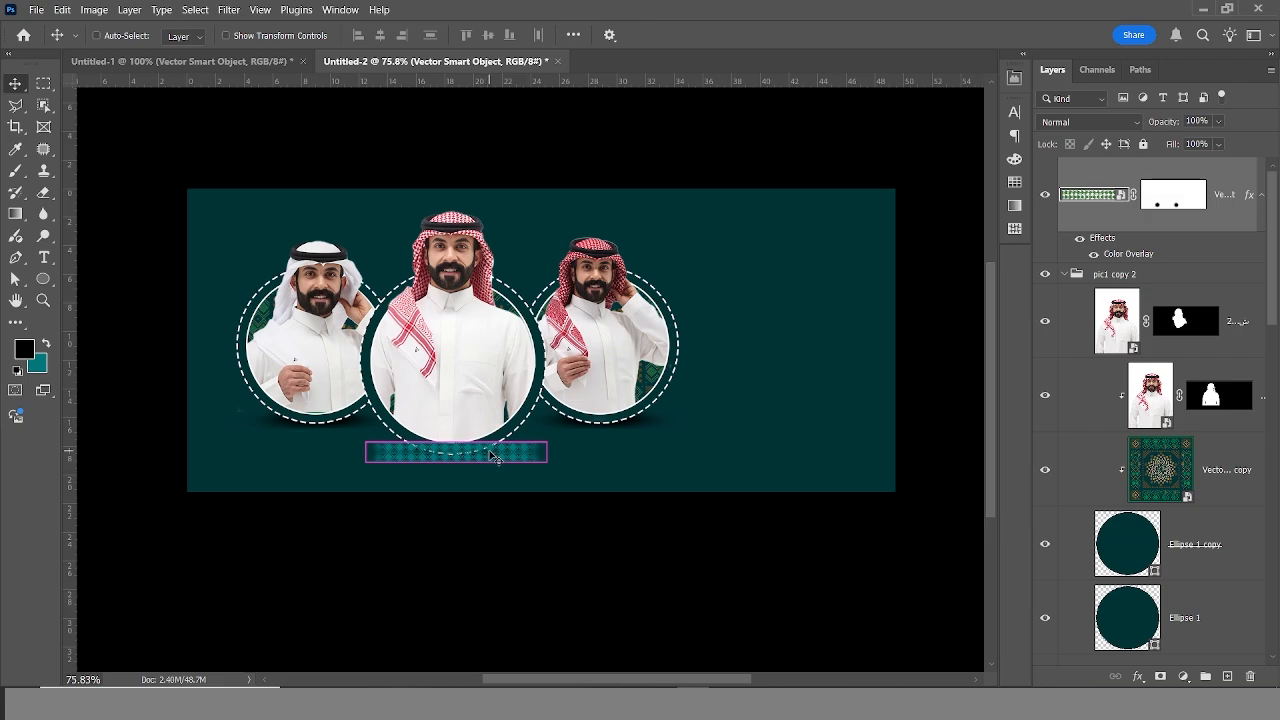
pyautogui.hotkey('ctrl', 't')
pyautogui.moveTo(546, 440); pyautogui.dragTo(556, 437)
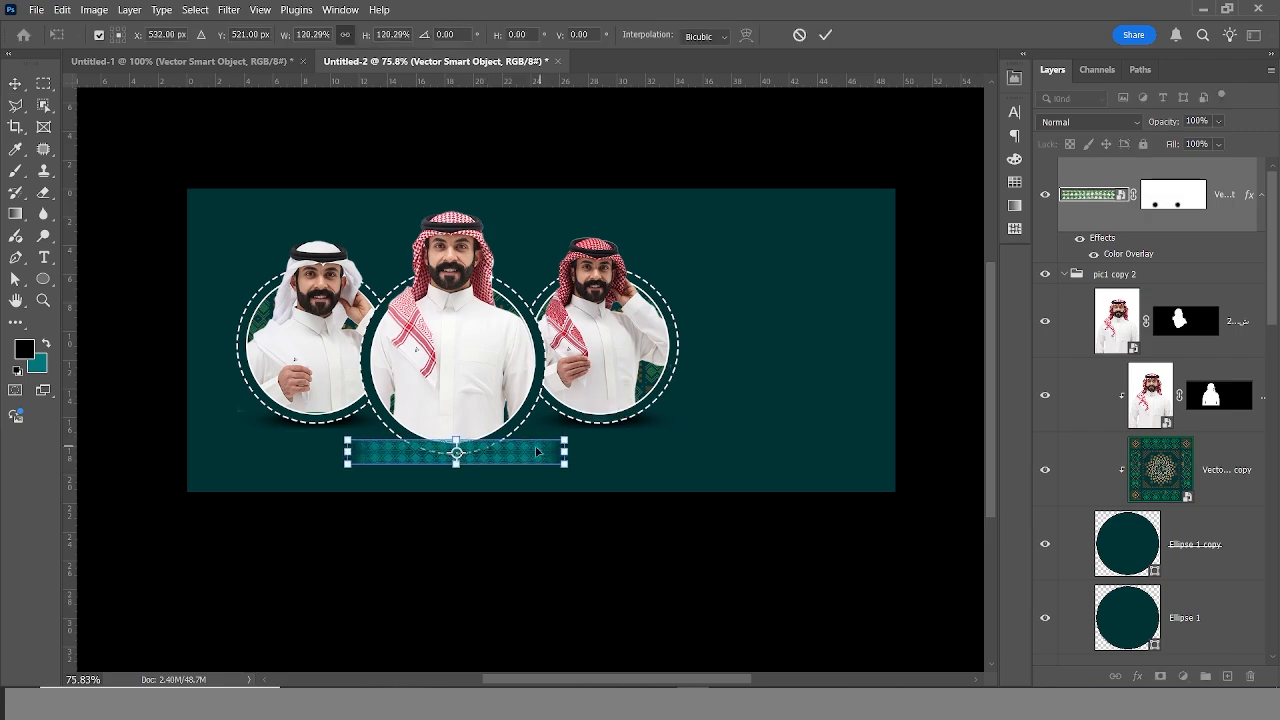
pyautogui.press('Return')
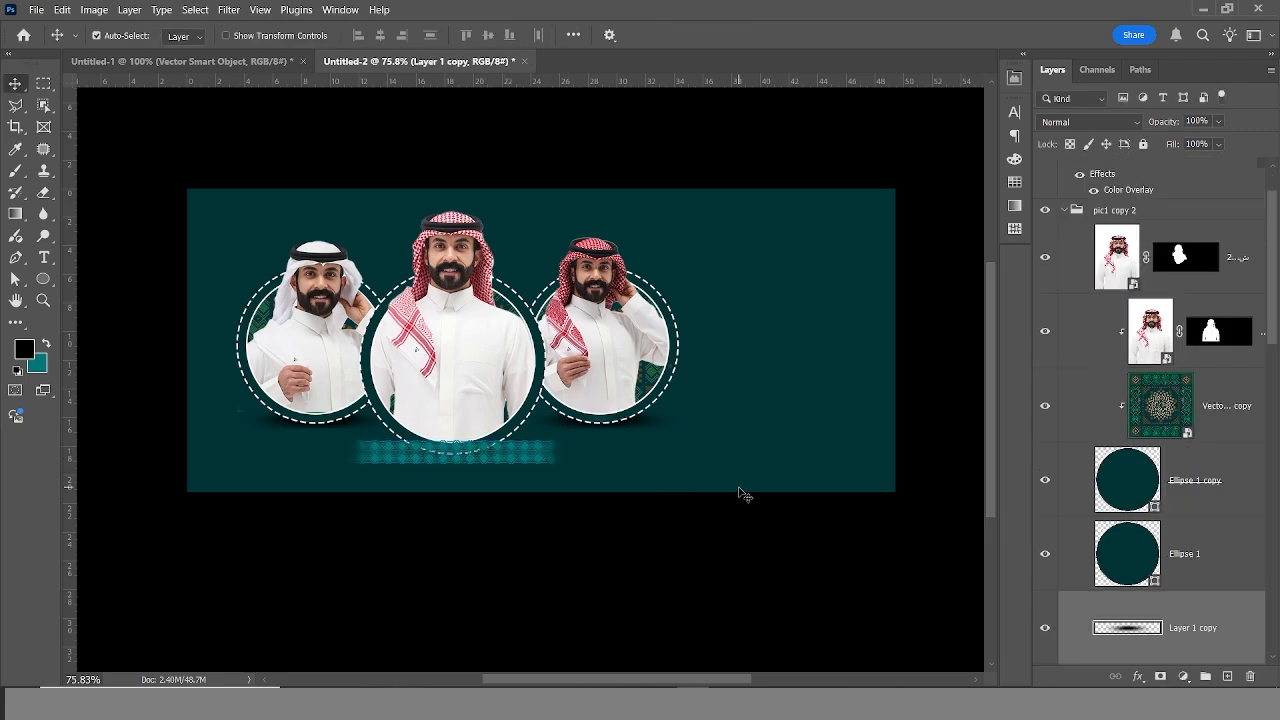
# Add the text "هويتنا ببشماغنا" in Saudi Bold on the empty area beside the circular frames.
pyautogui.press('t')
pyautogui.click(752, 408)
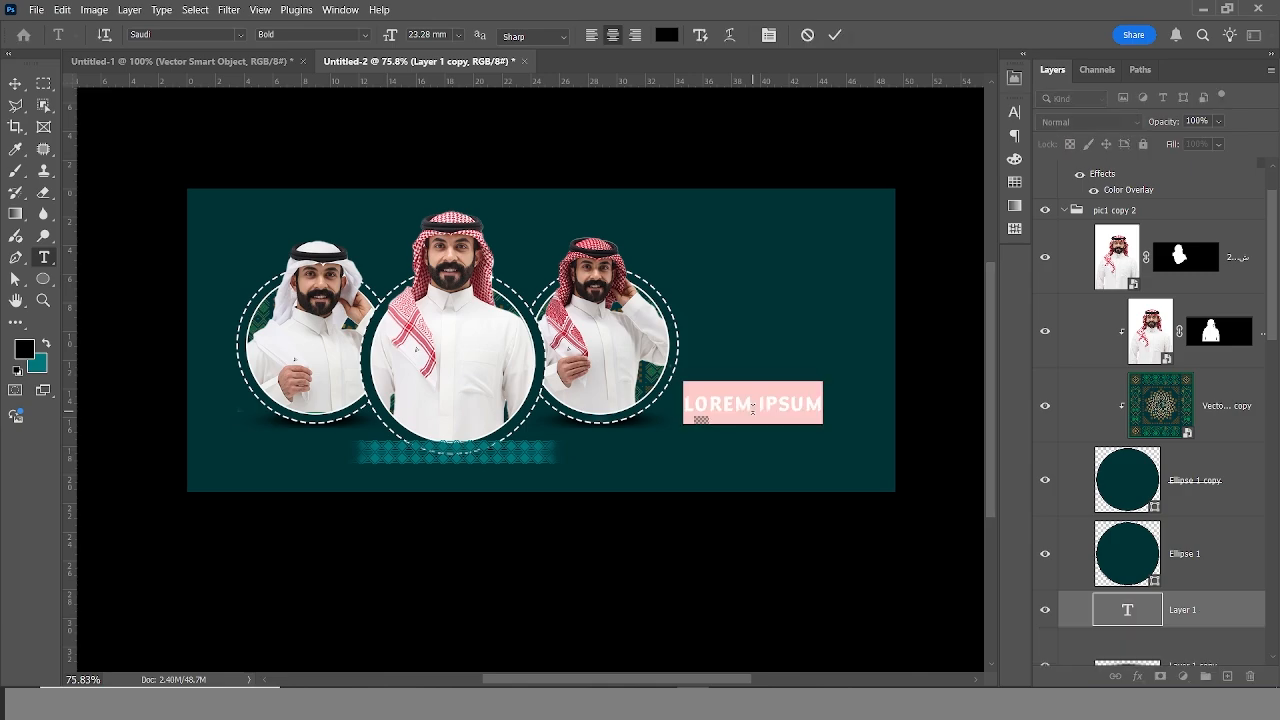
pyautogui.press('BackSpace')
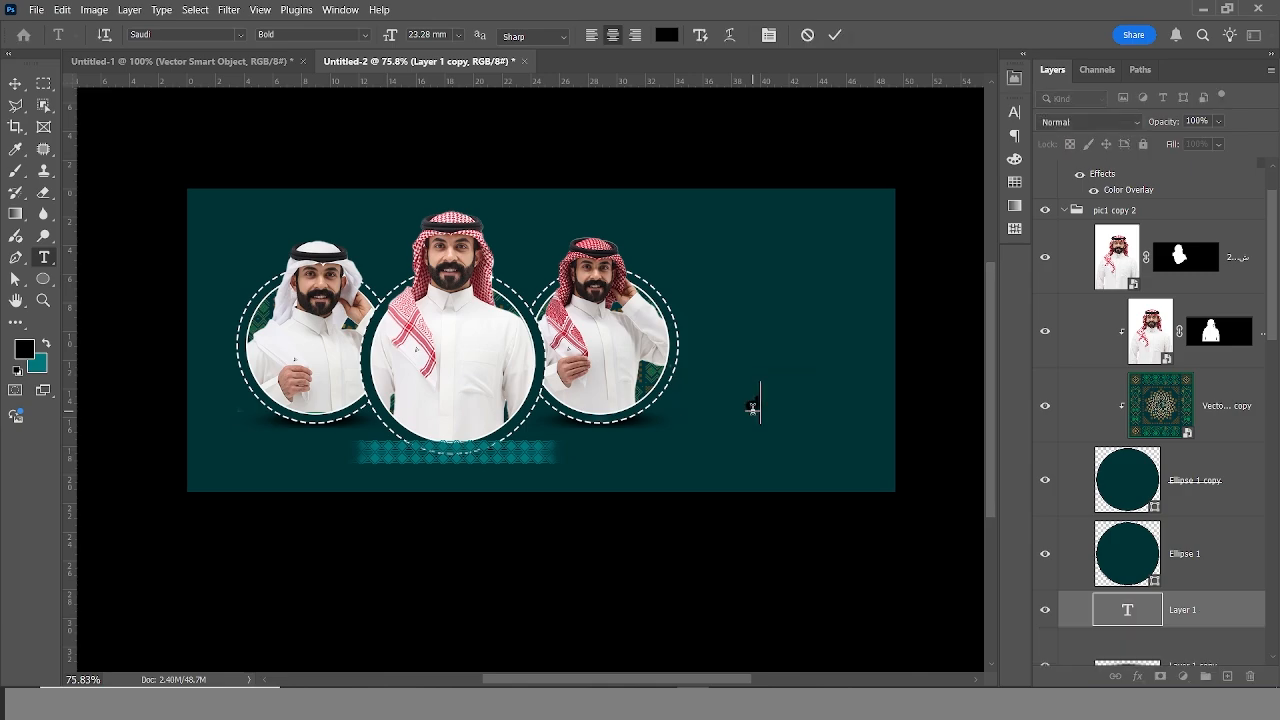
pyautogui.write('هويتنا بب')
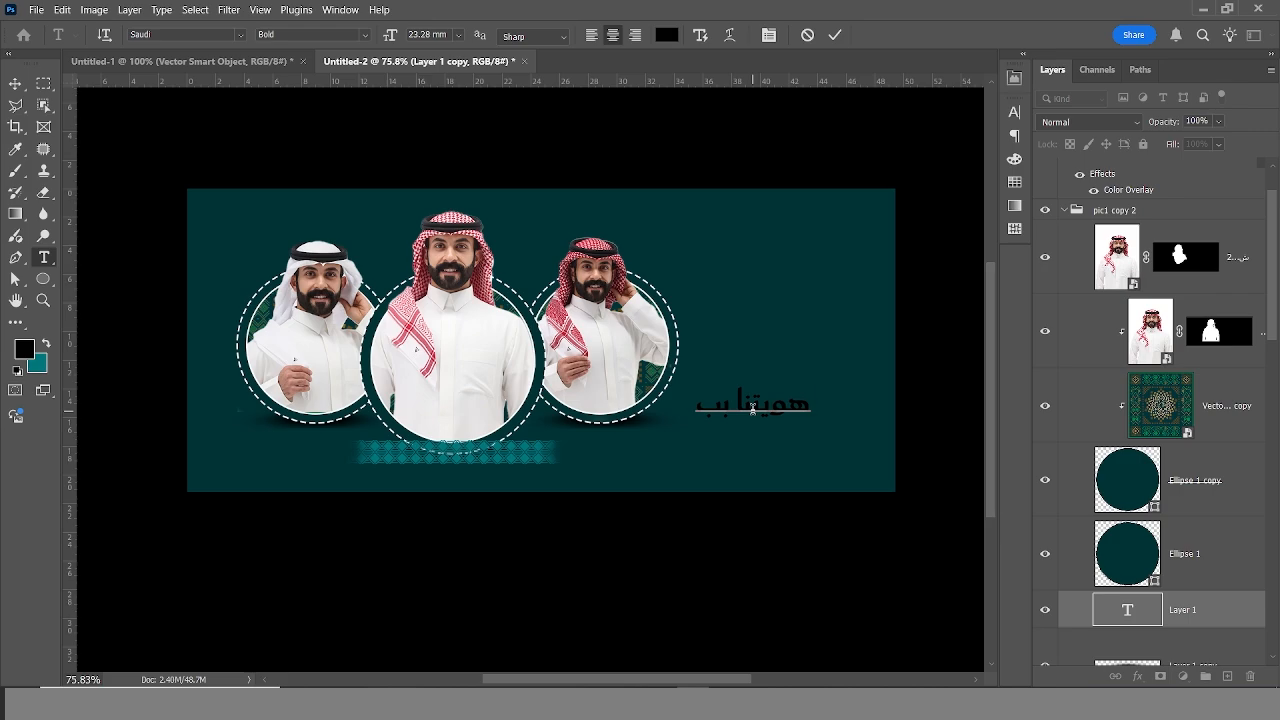
pyautogui.write('شماغن')
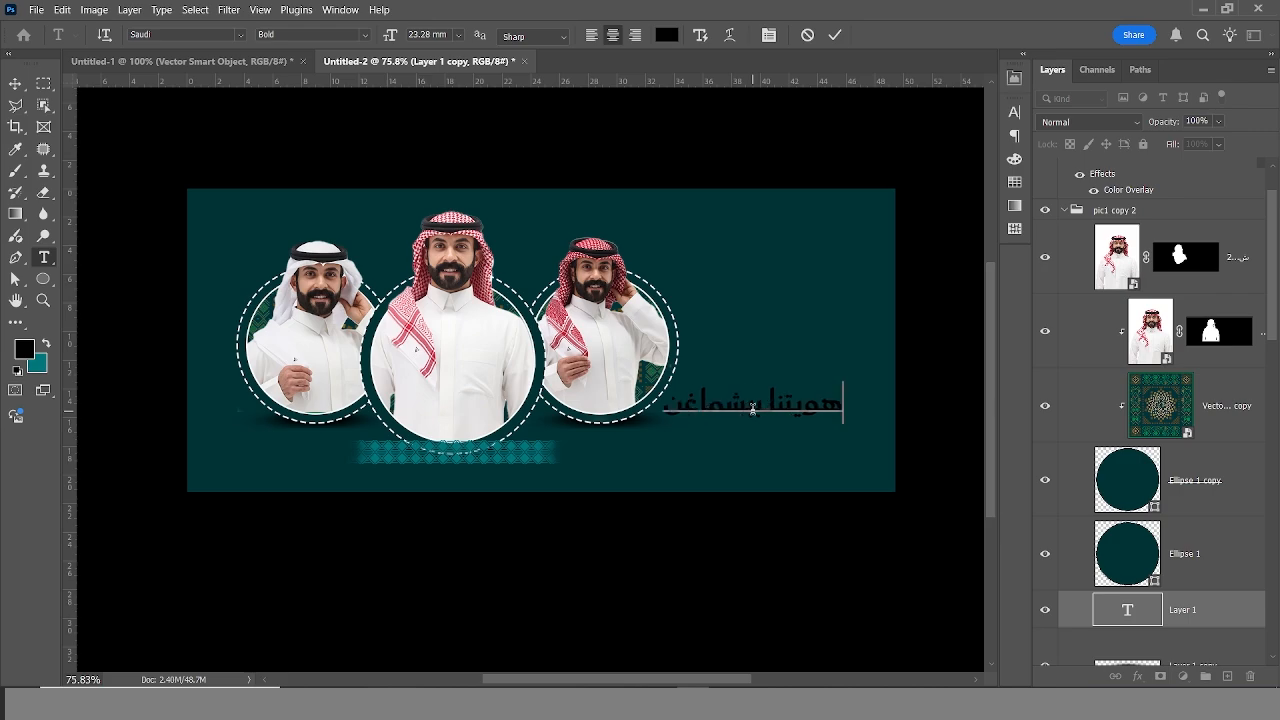
pyautogui.write('ا')
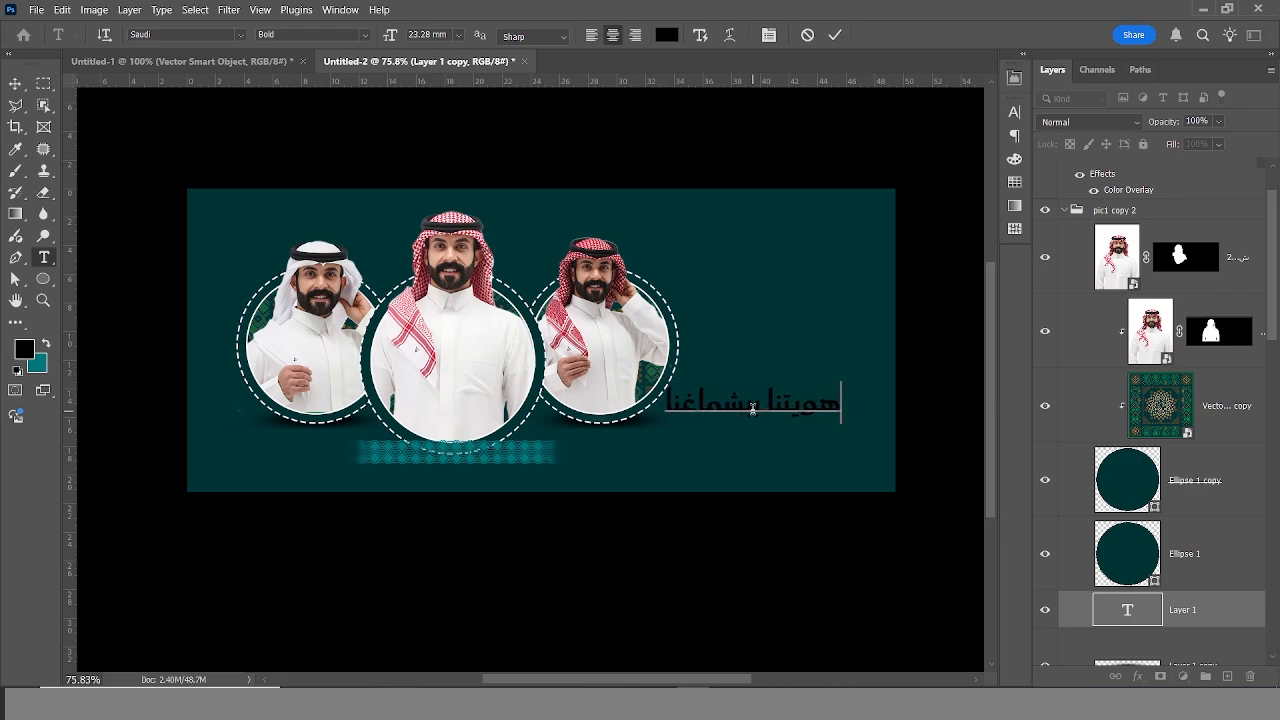
# Move the headline text onto the pattern strip below the middle circle and raise its layer above the strip's layer.
pyautogui.click(15, 83)
pyautogui.moveTo(797, 411); pyautogui.dragTo(482, 456)
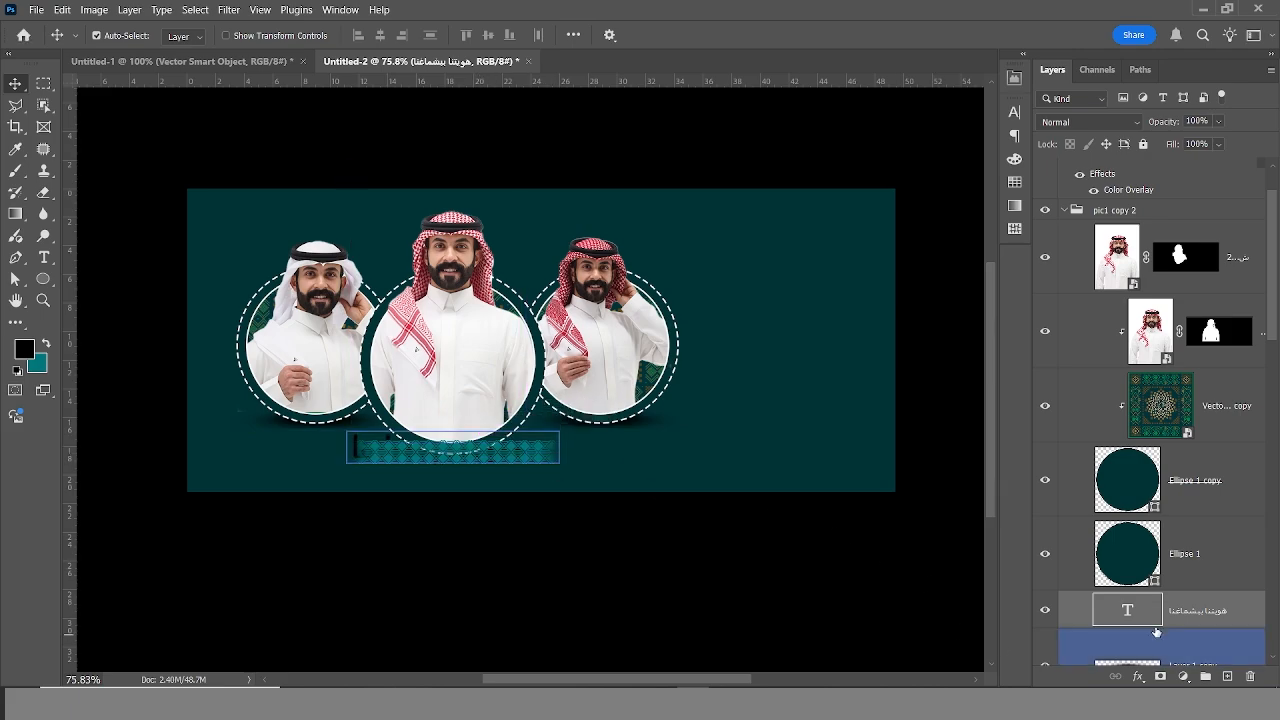
pyautogui.moveTo(1158, 612); pyautogui.dragTo(1205, 170)
pyautogui.click(1148, 498)
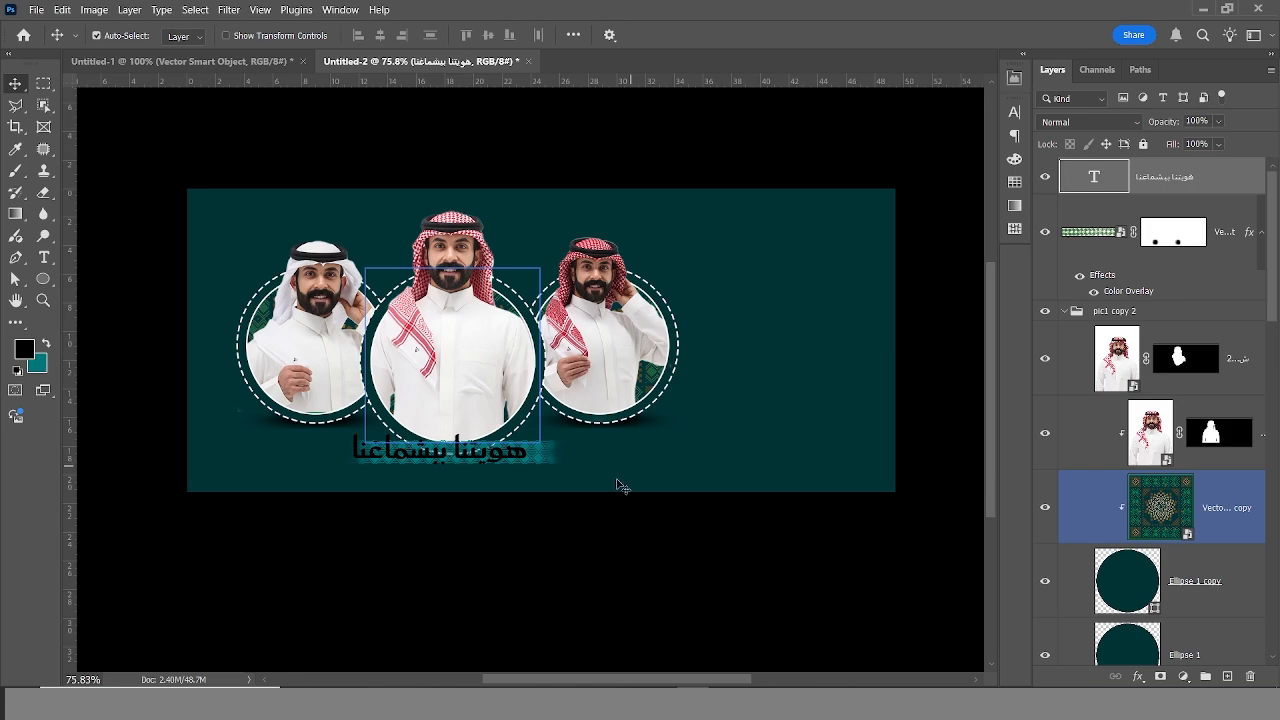
pyautogui.click(572, 481)
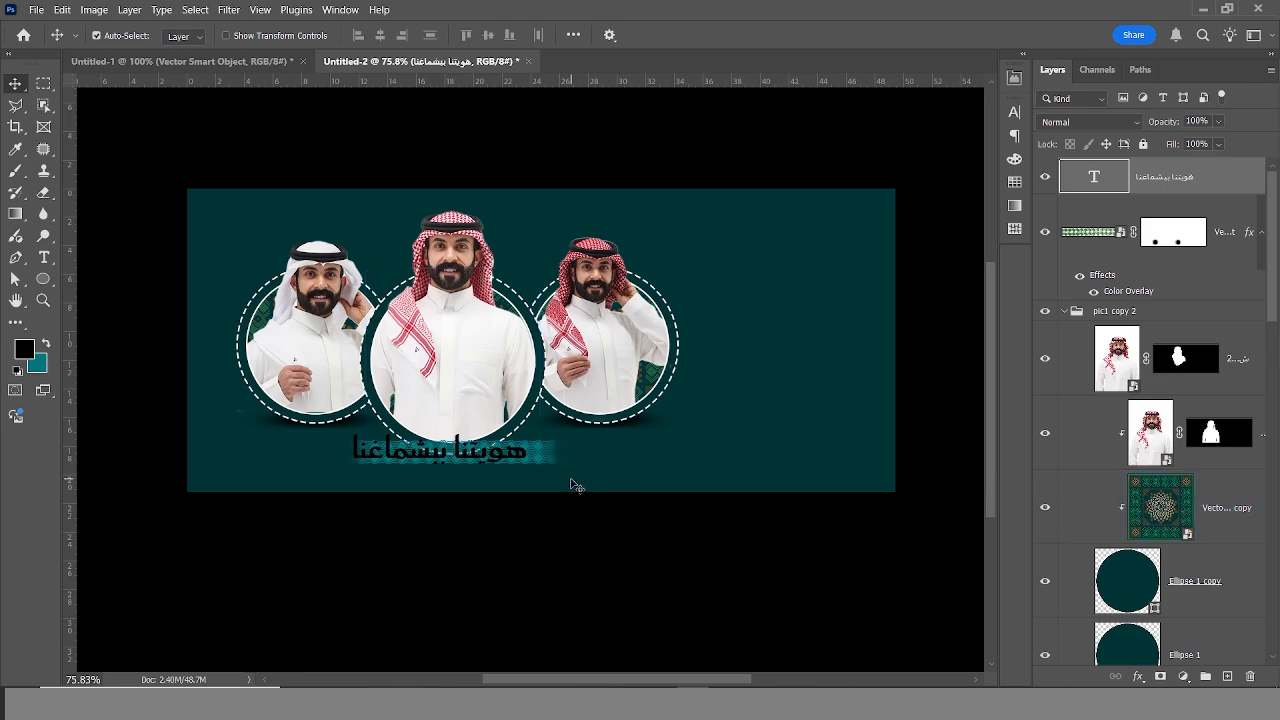
# Set the headline's text colour to white (ffffff).
pyautogui.click(1014, 111)
pyautogui.click(972, 207)
pyautogui.write('ffffff')
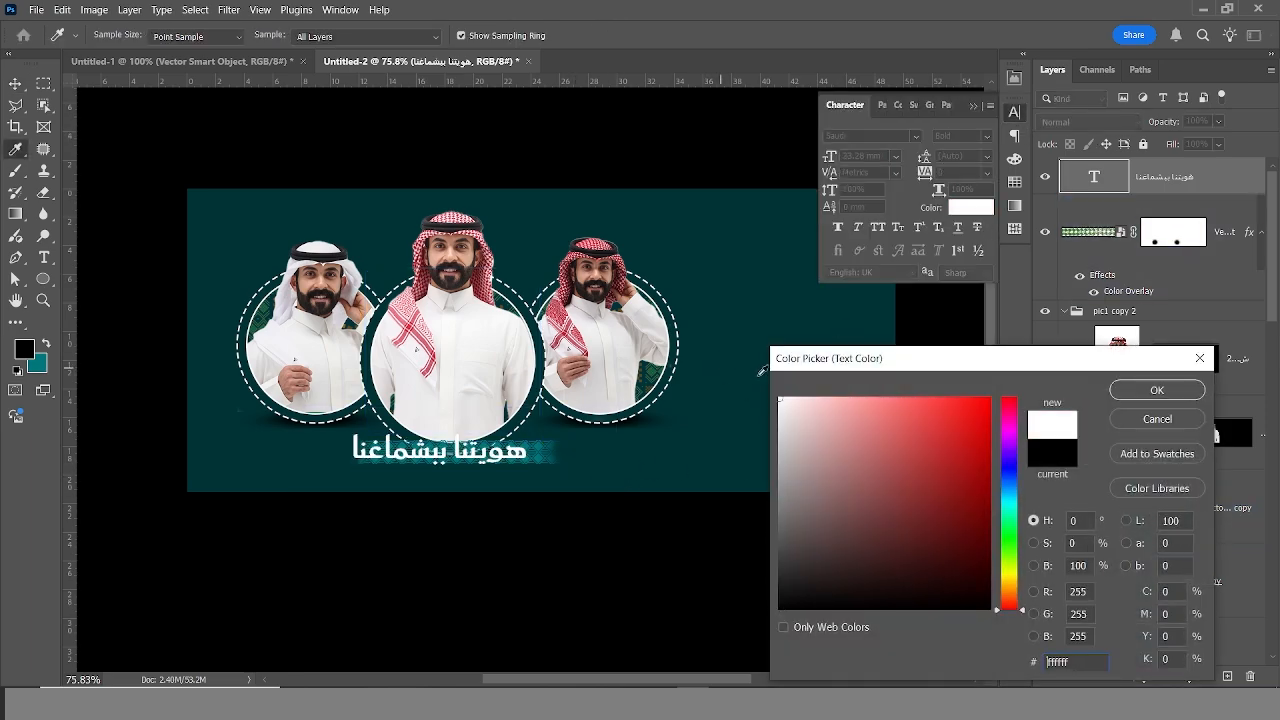
pyautogui.click(1157, 390)
pyautogui.press('v')
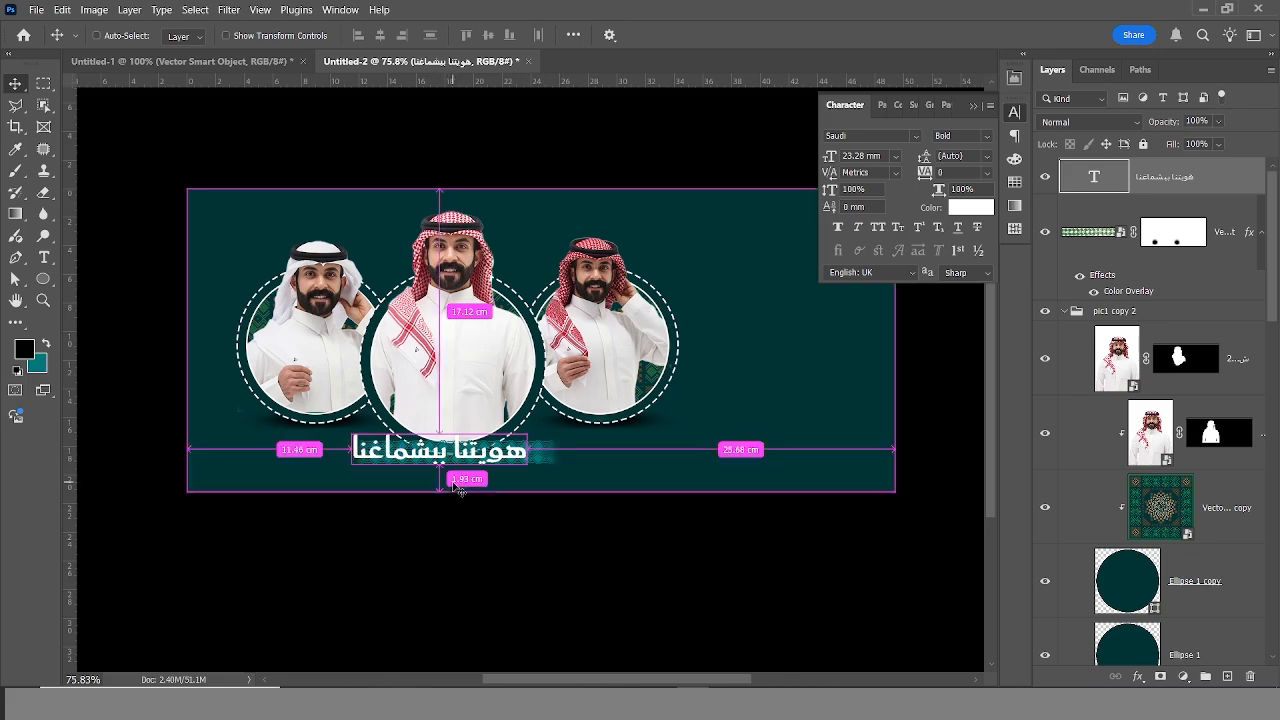
# Scale the headline down proportionally to 19.52 mm and position it centrally over the pattern strip.
pyautogui.hotkey('ctrl', 't')
pyautogui.moveTo(355, 437); pyautogui.dragTo(380, 437)
pyautogui.moveTo(511, 455); pyautogui.dragTo(514, 453)
pyautogui.press('Return')
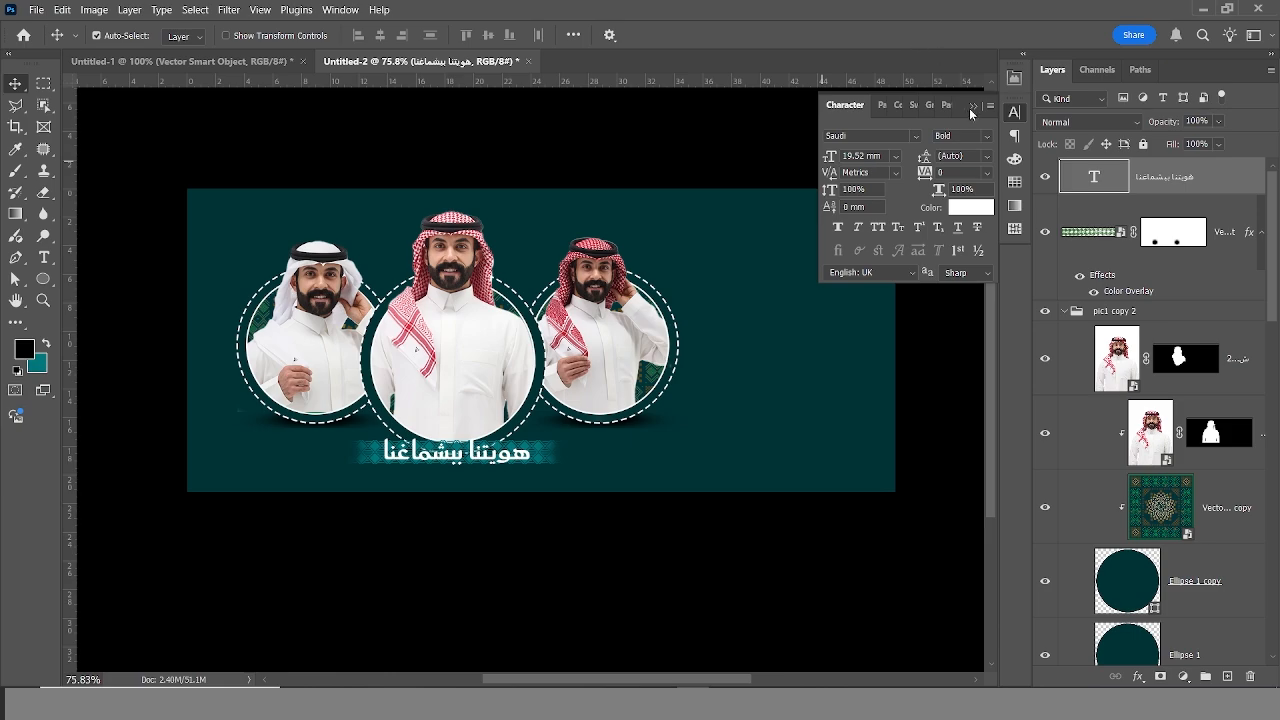
pyautogui.click(972, 106)
# Copy the Saudi National Day 95 slogan from Untitled-1 into the upper-right area of Untitled-2 and scale it to 39.77%.
pyautogui.scroll(3, 540, 413)
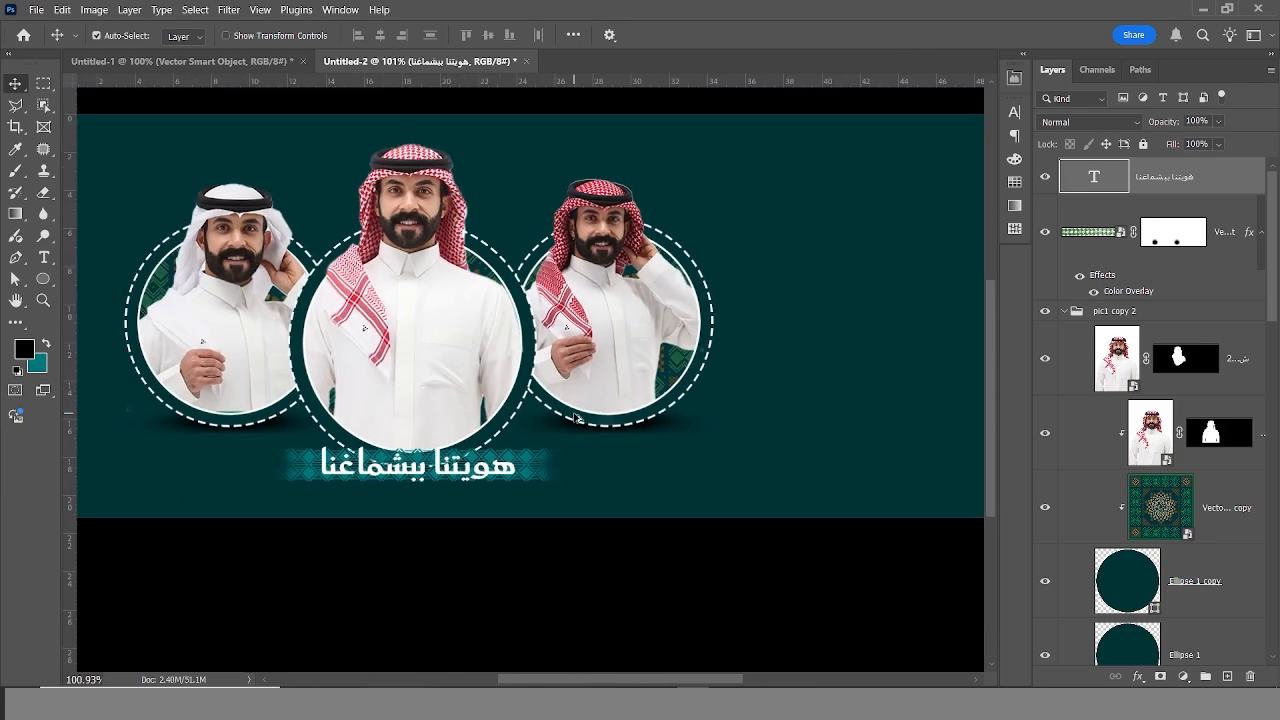
pyautogui.scroll(-1, 576, 417)
pyautogui.hscroll(2, 288, 167)
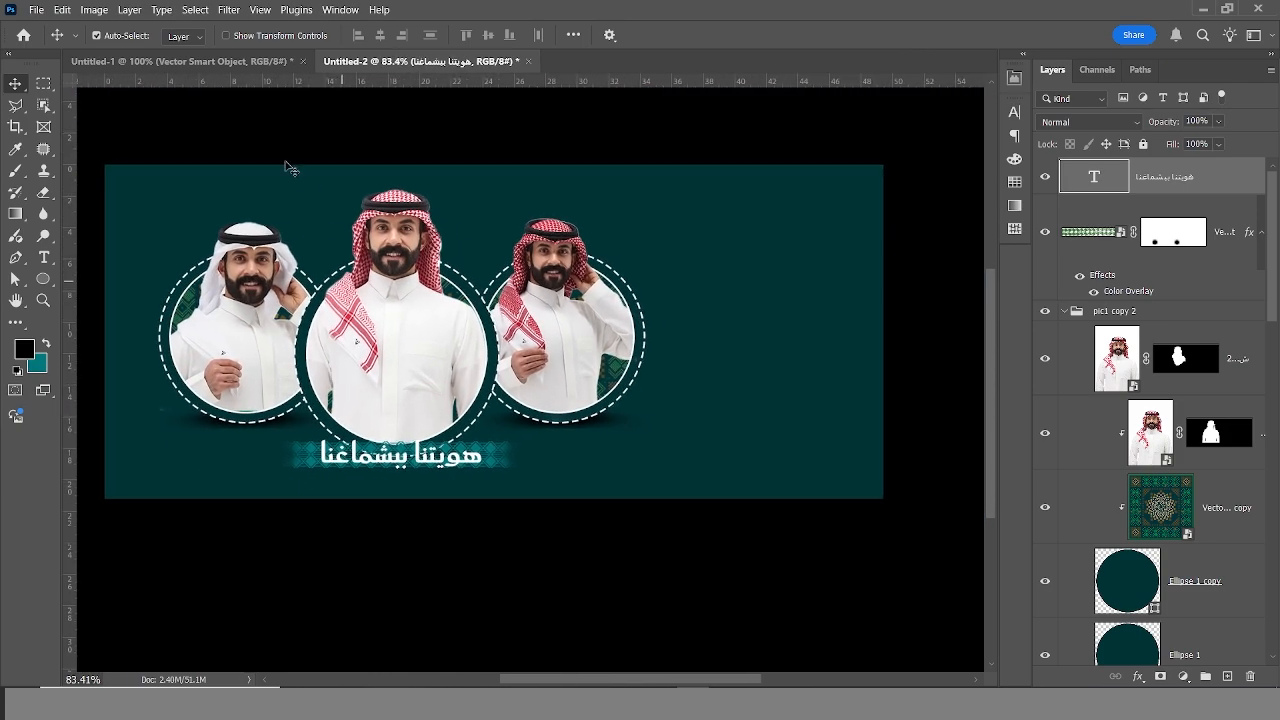
pyautogui.click(180, 61)
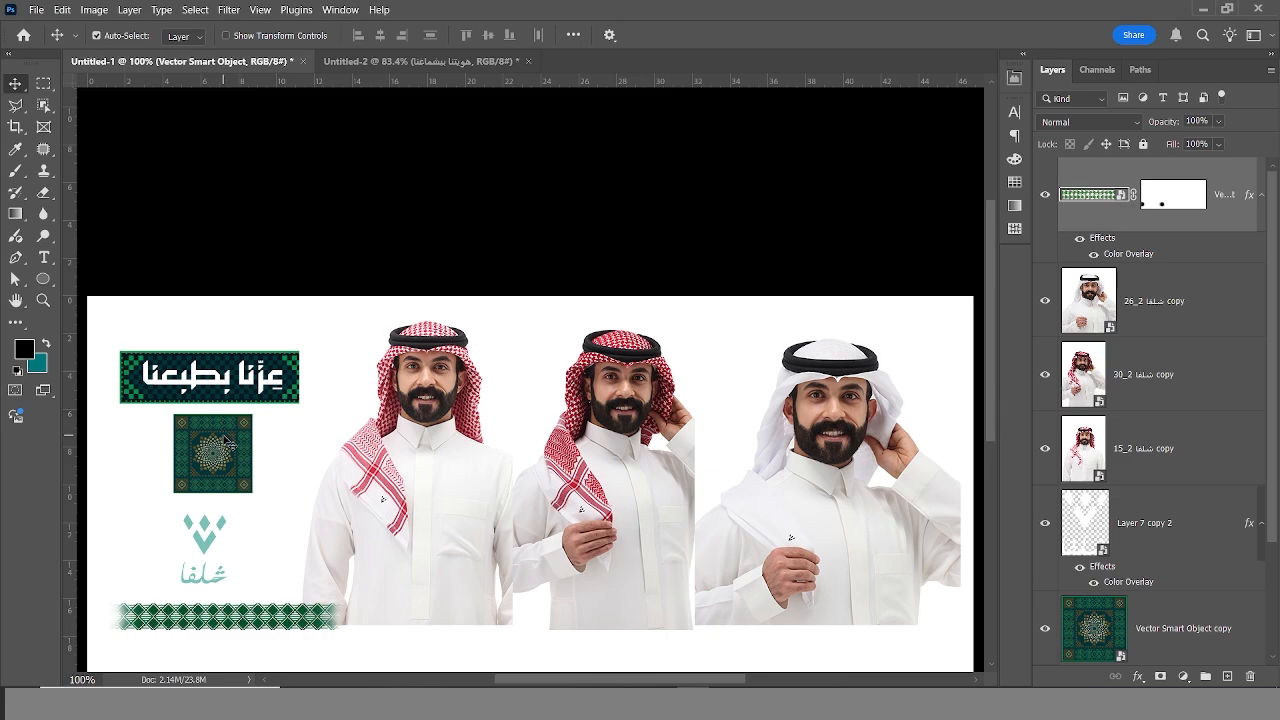
pyautogui.moveTo(250, 370); pyautogui.dragTo(765, 232)
pyautogui.hotkey('ctrl', 't')
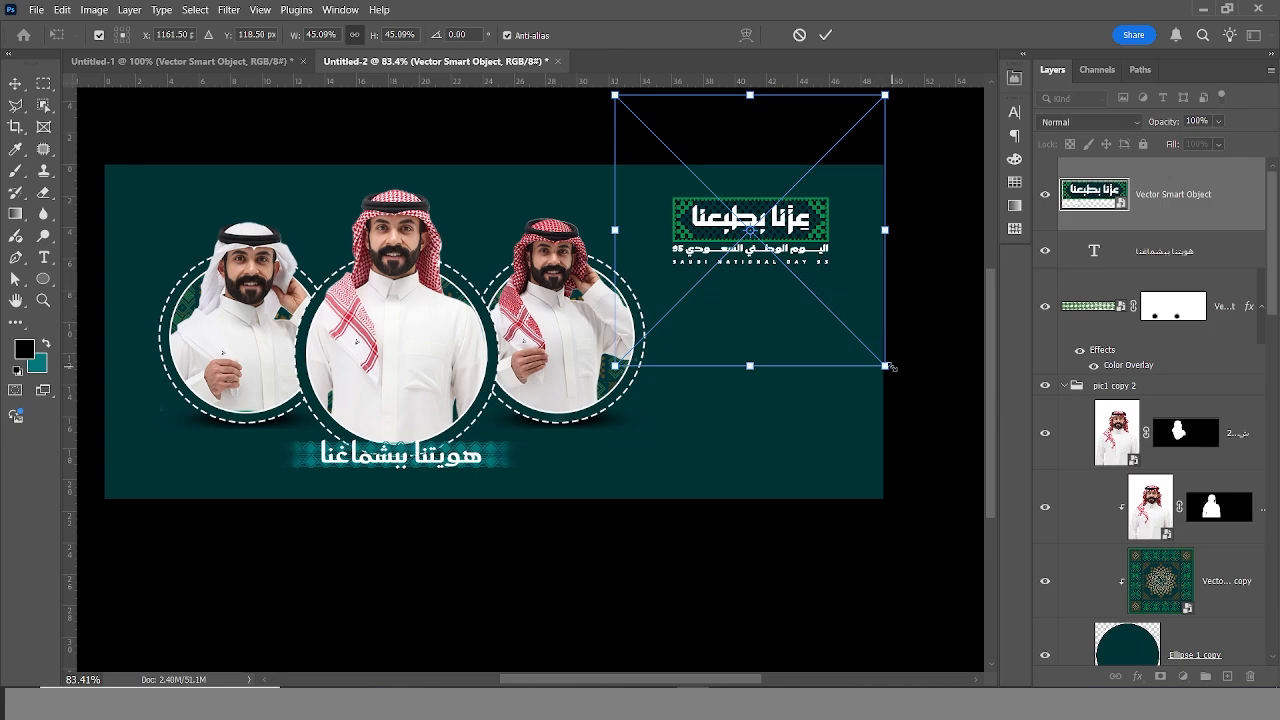
pyautogui.moveTo(884, 361); pyautogui.dragTo(870, 350)
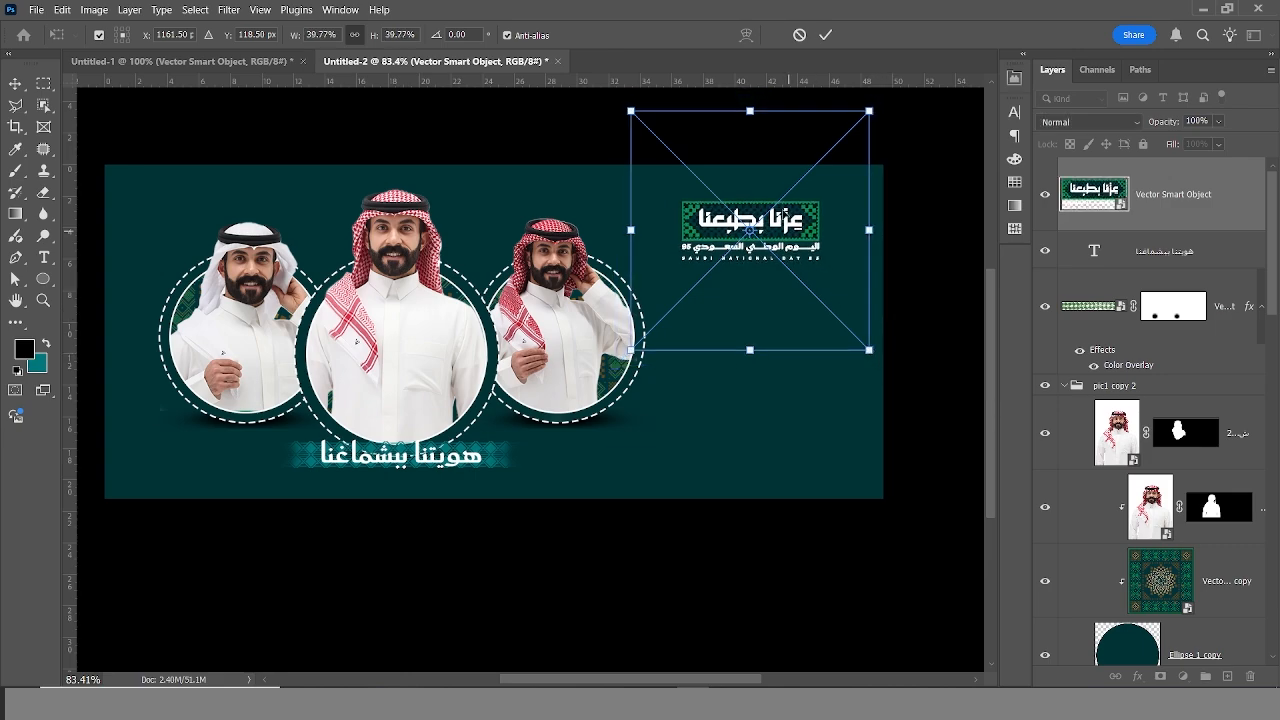
pyautogui.press('Return')
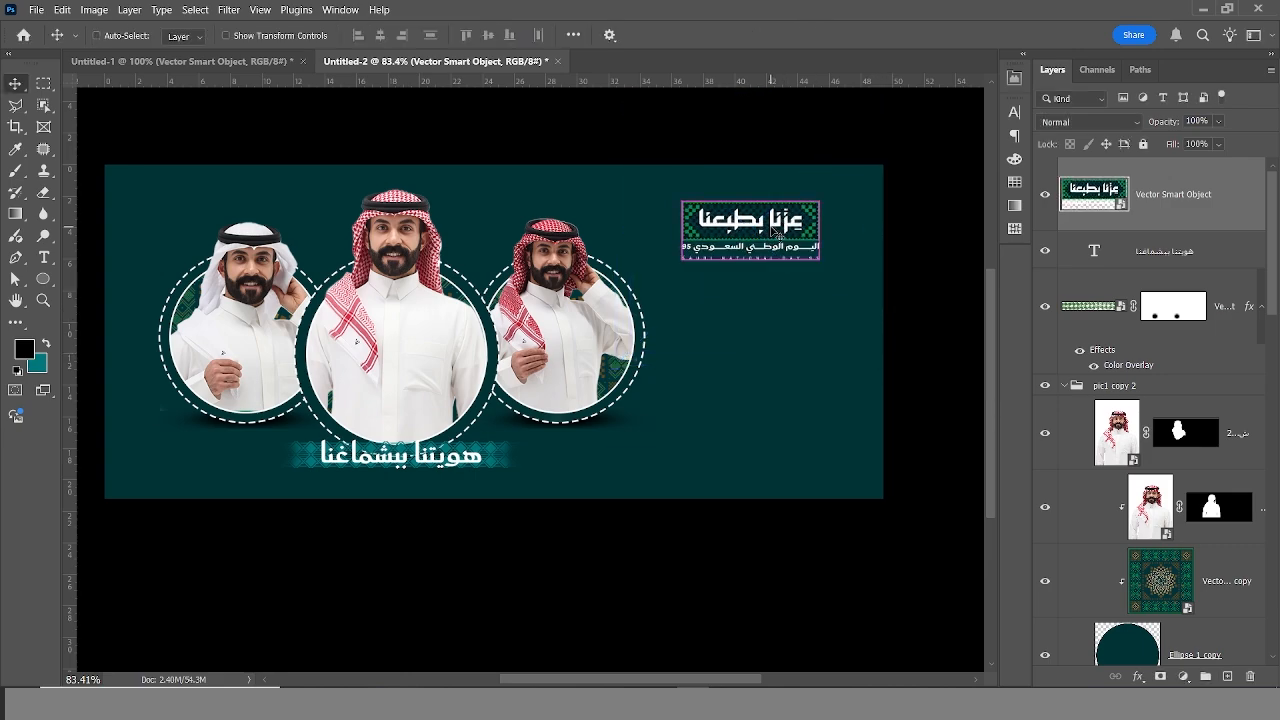
# Copy the square ornament from Untitled-1 to the banner's right edge beside the National Day slogan and nudge it slightly right.
pyautogui.click(180, 61)
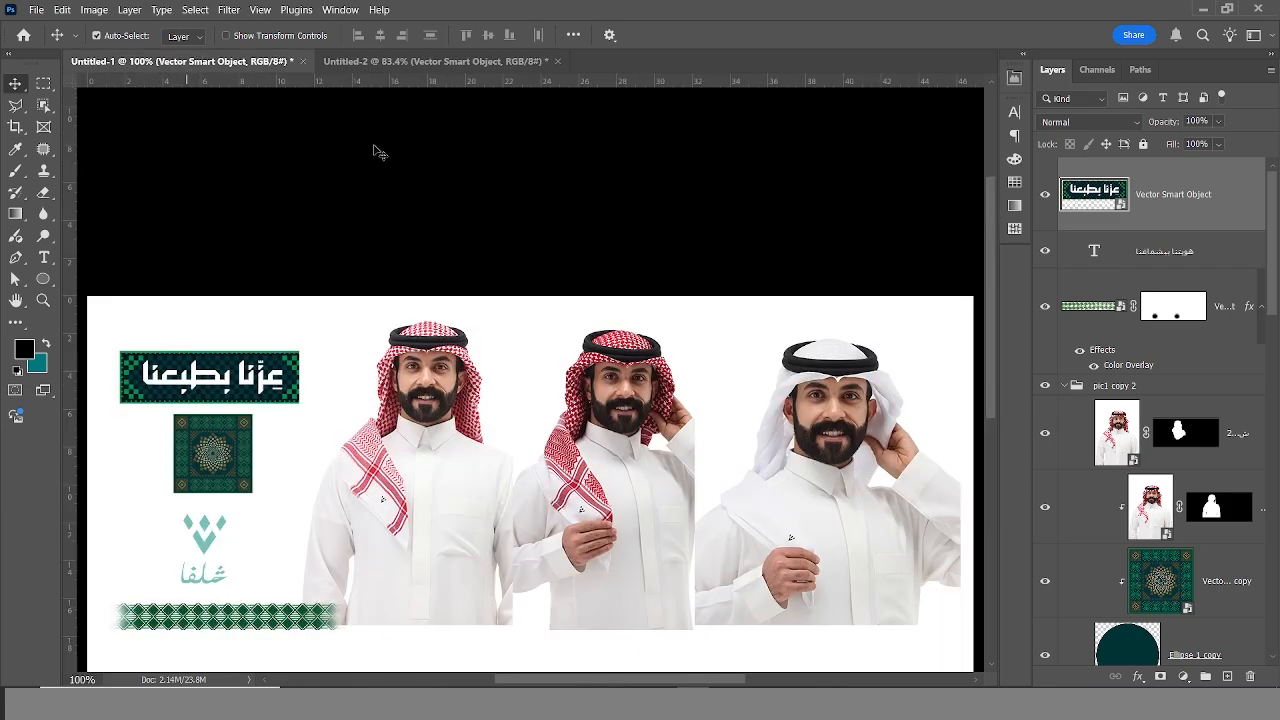
pyautogui.moveTo(230, 452); pyautogui.dragTo(695, 259)
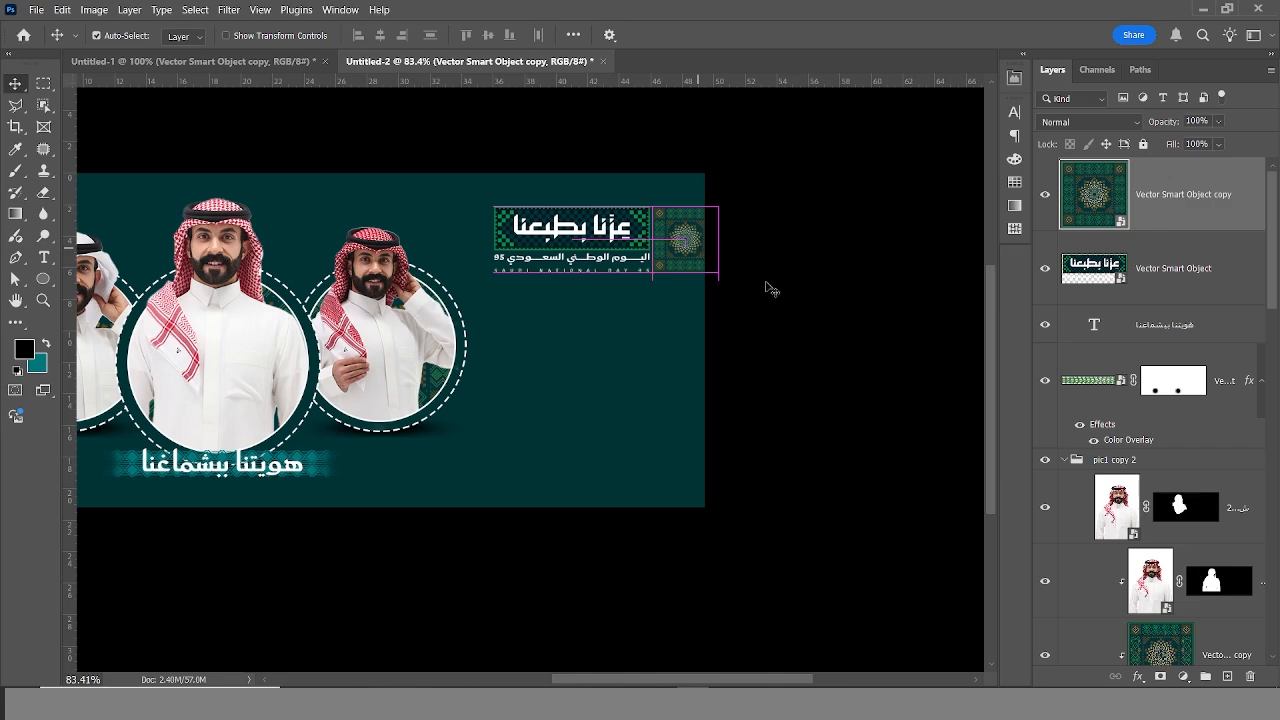
pyautogui.press('Right')
pyautogui.press('Right')
pyautogui.press('Right')
pyautogui.press('Right')
pyautogui.press('Right')
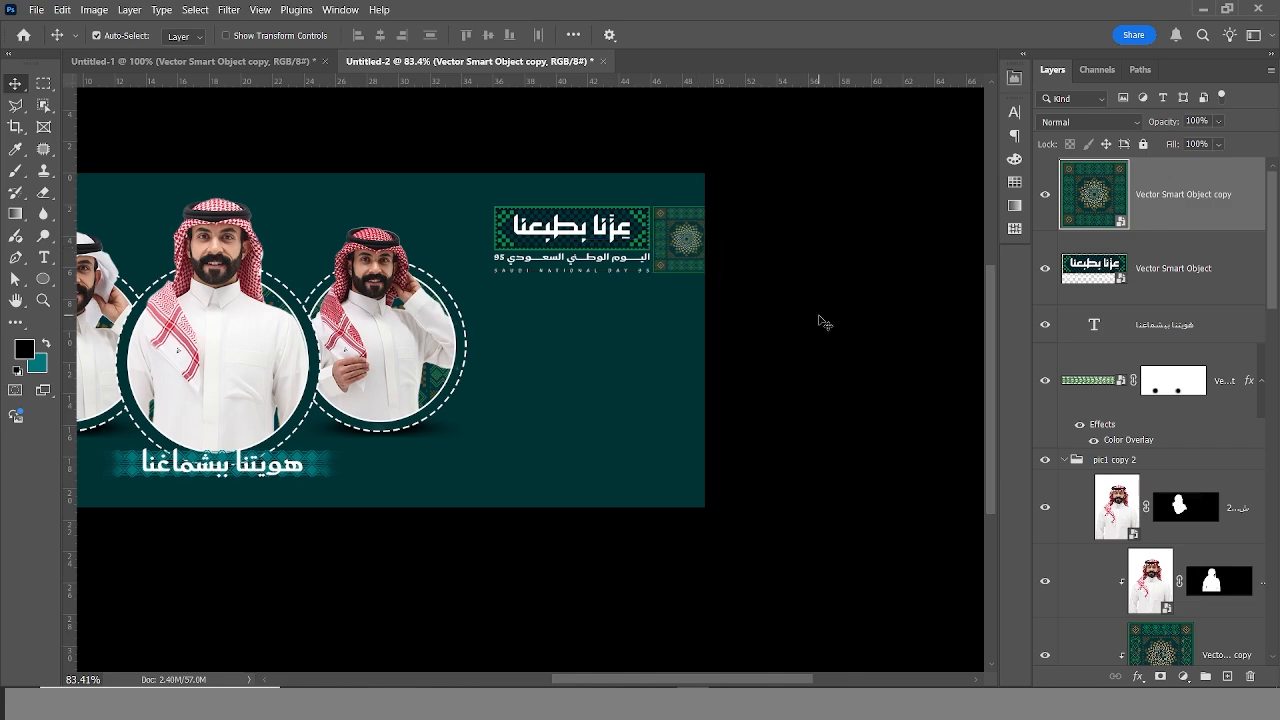
pyautogui.hotkey('ctrl', '0')
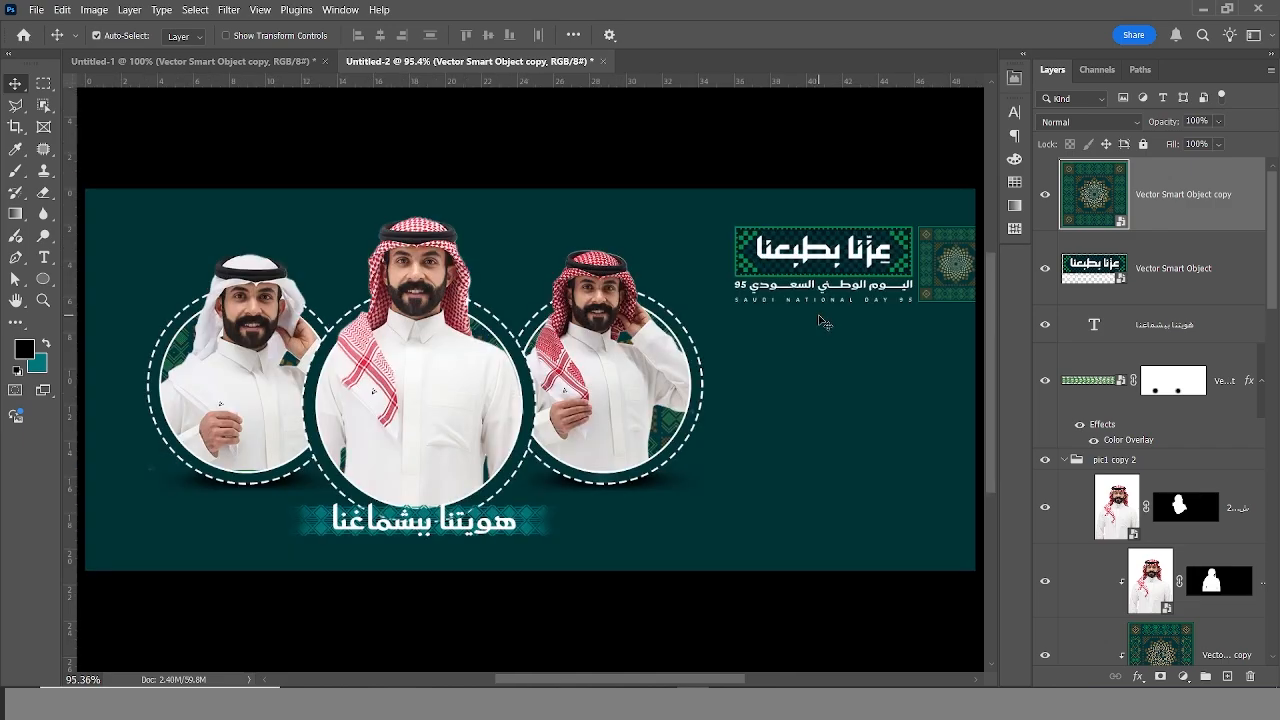
# Copy the شلفا logo from Untitled-1 to the banner's upper-left corner and change its Color Overlay to white (ffffff).
pyautogui.click(270, 62)
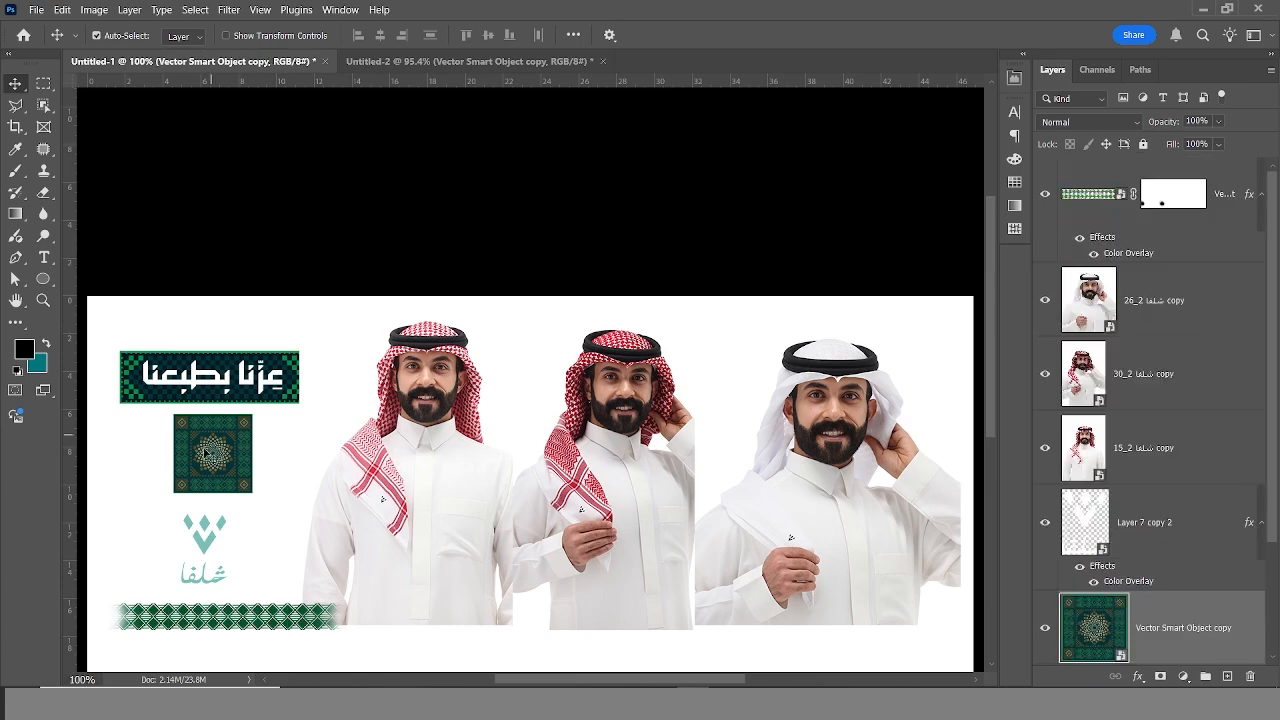
pyautogui.moveTo(208, 548); pyautogui.dragTo(148, 265)
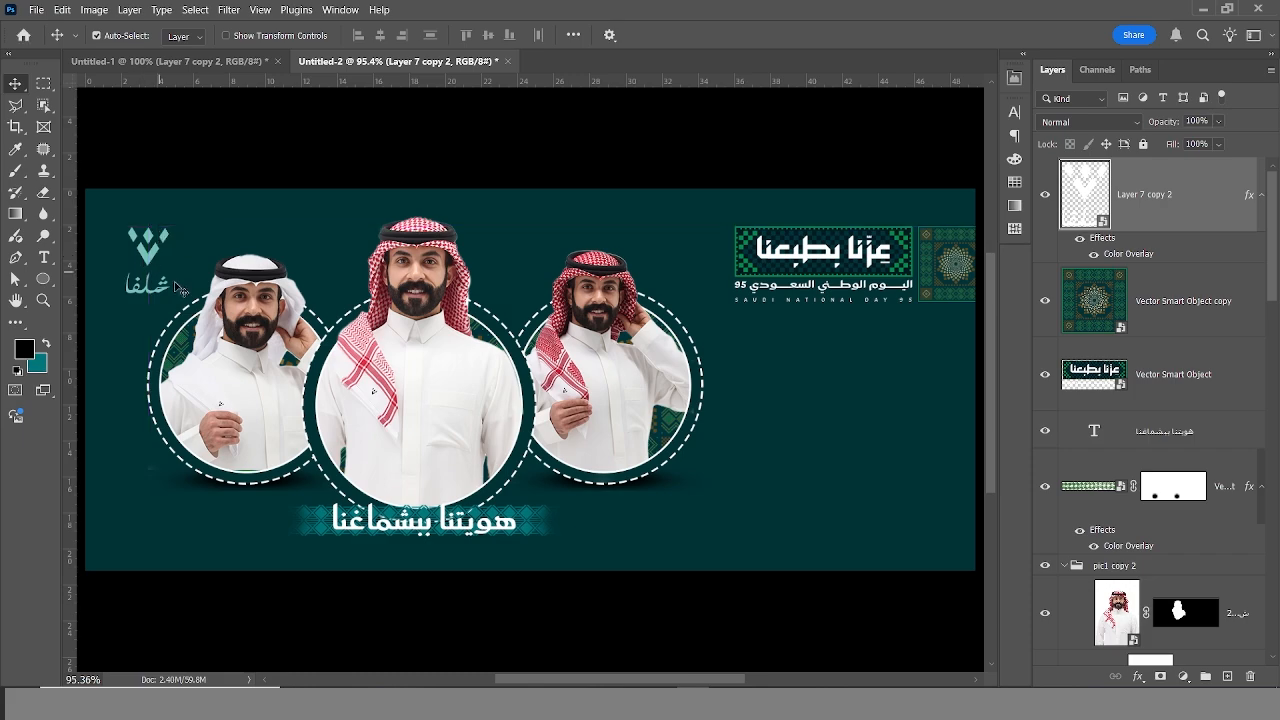
pyautogui.click(1160, 280)
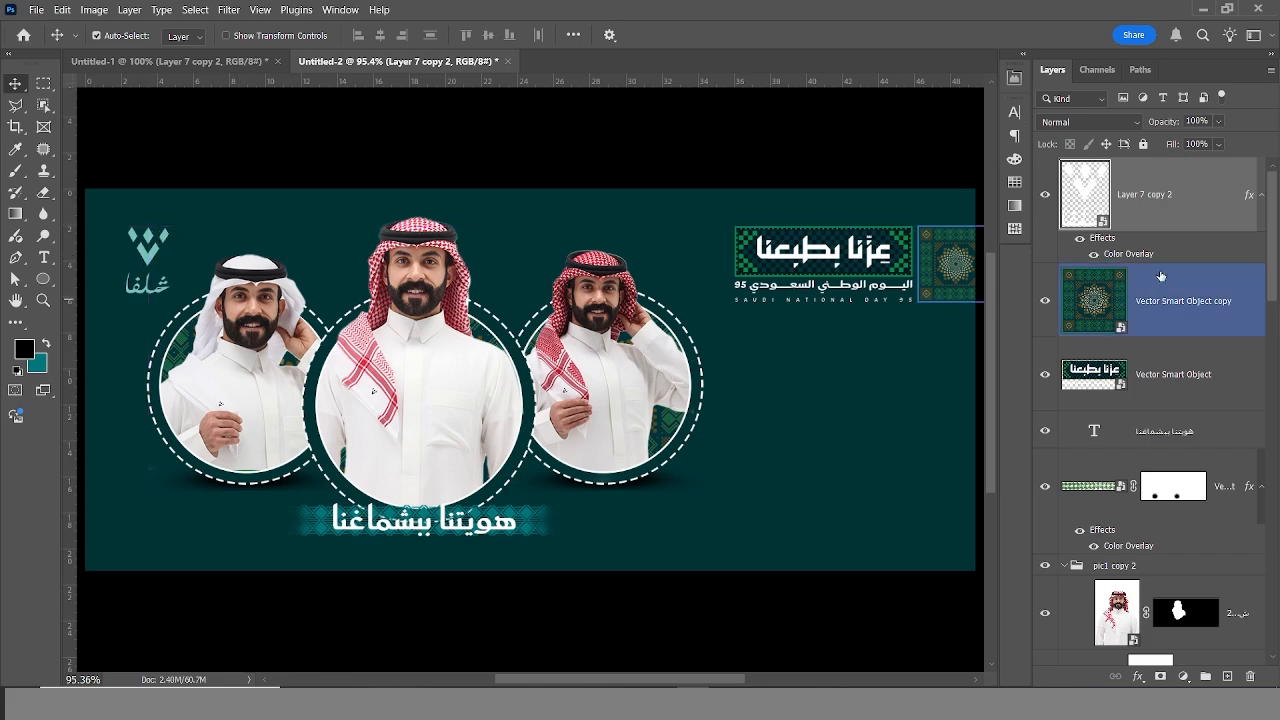
pyautogui.click(1154, 256)
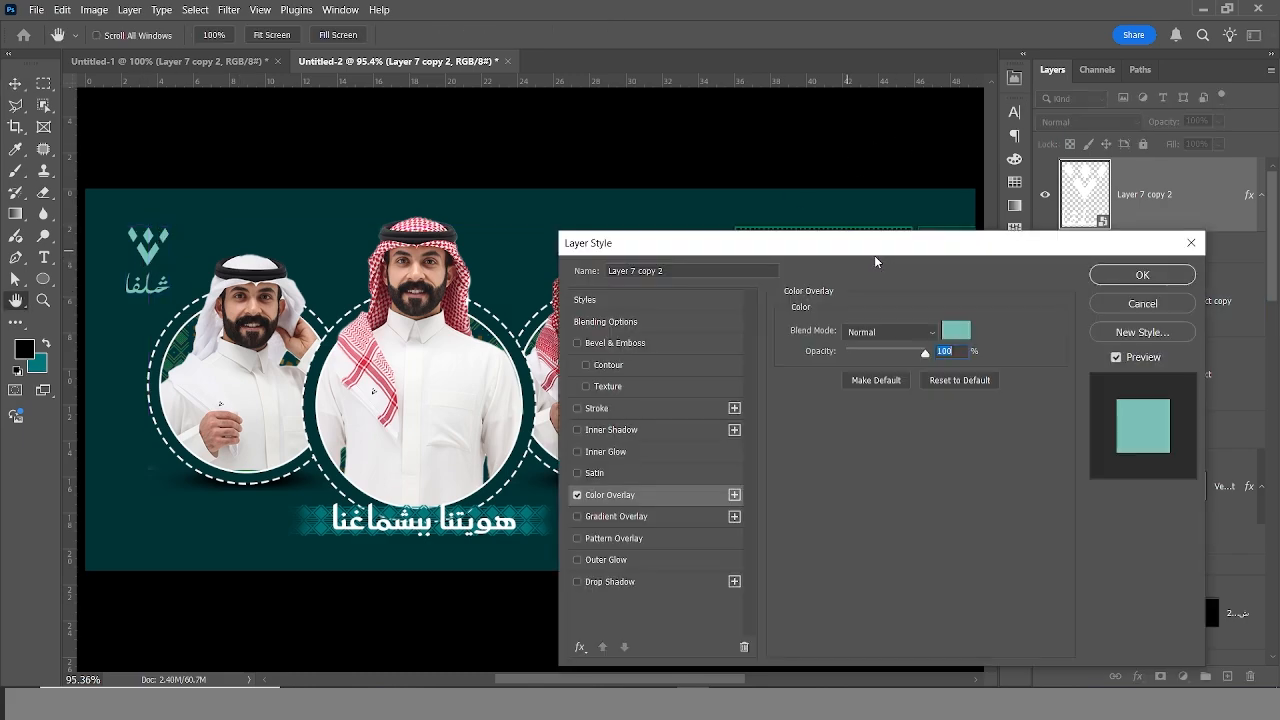
pyautogui.click(958, 330)
pyautogui.click(780, 398)
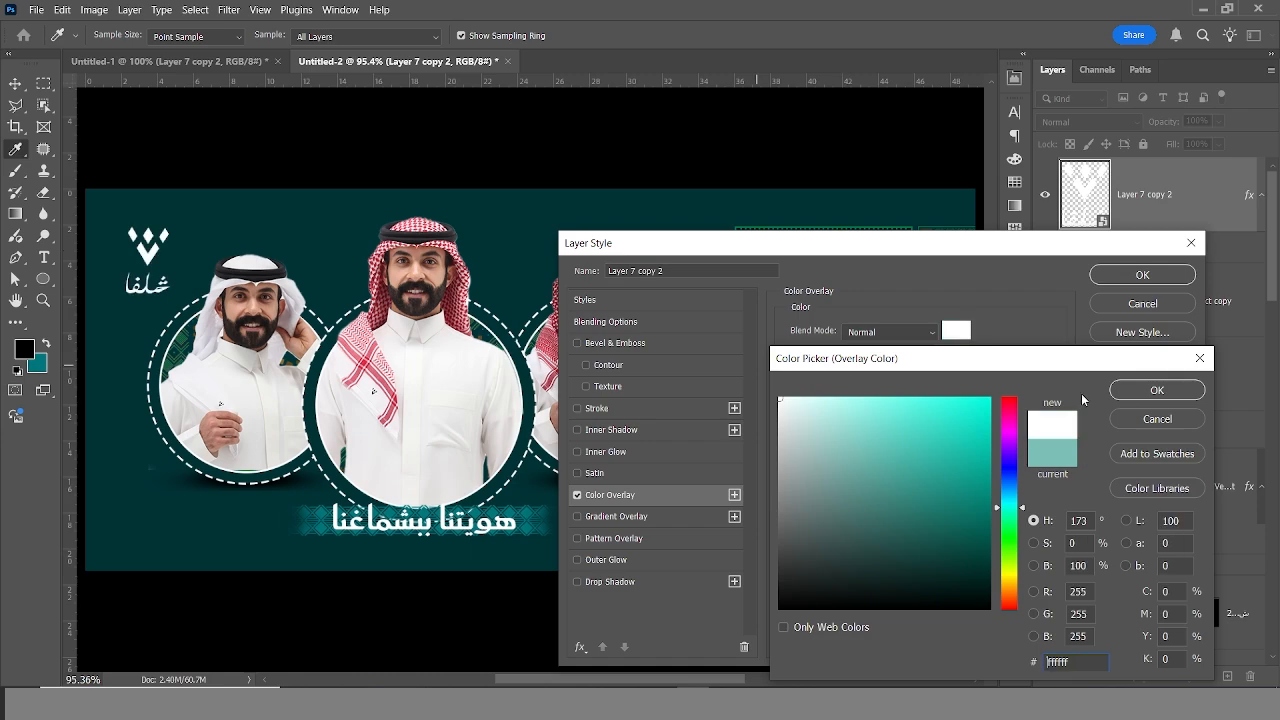
pyautogui.click(1157, 390)
pyautogui.click(1142, 274)
pyautogui.press('v')
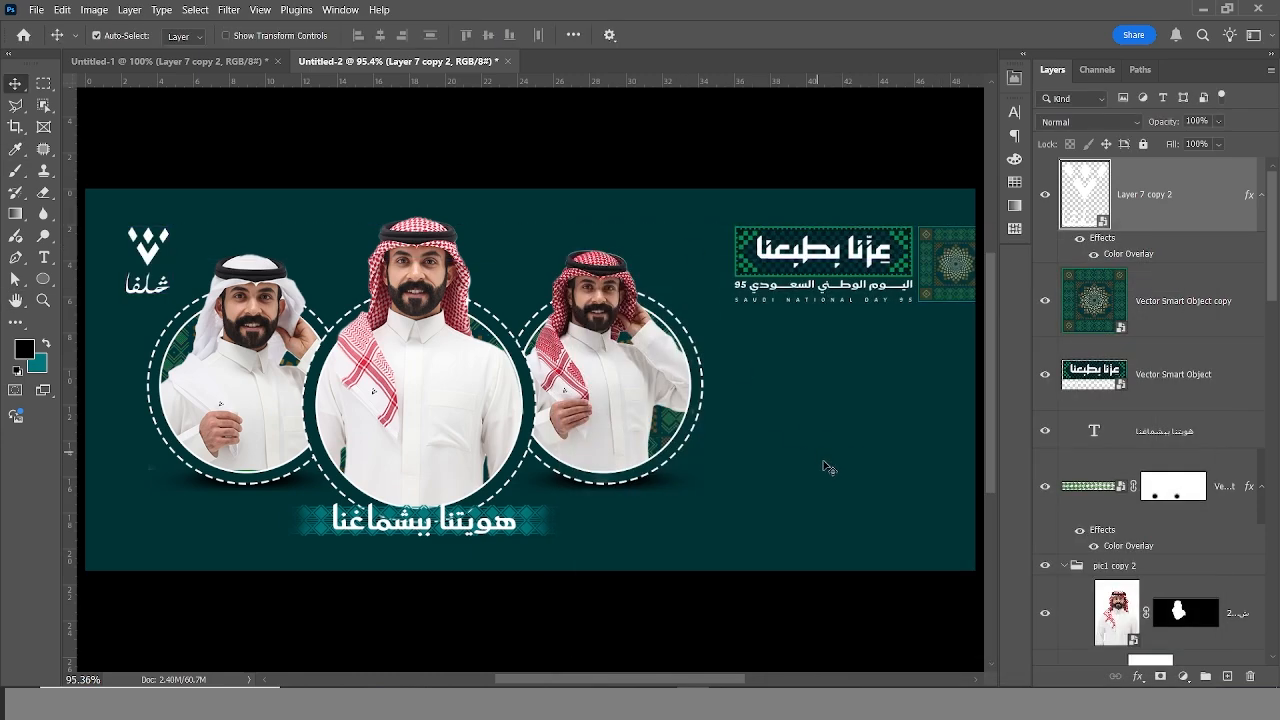
# Duplicate the headline into the empty area below the National Day slogan and change the copy's text to "شماغ يبهر الجميع".
pyautogui.moveTo(567, 536); pyautogui.dragTo(903, 397)
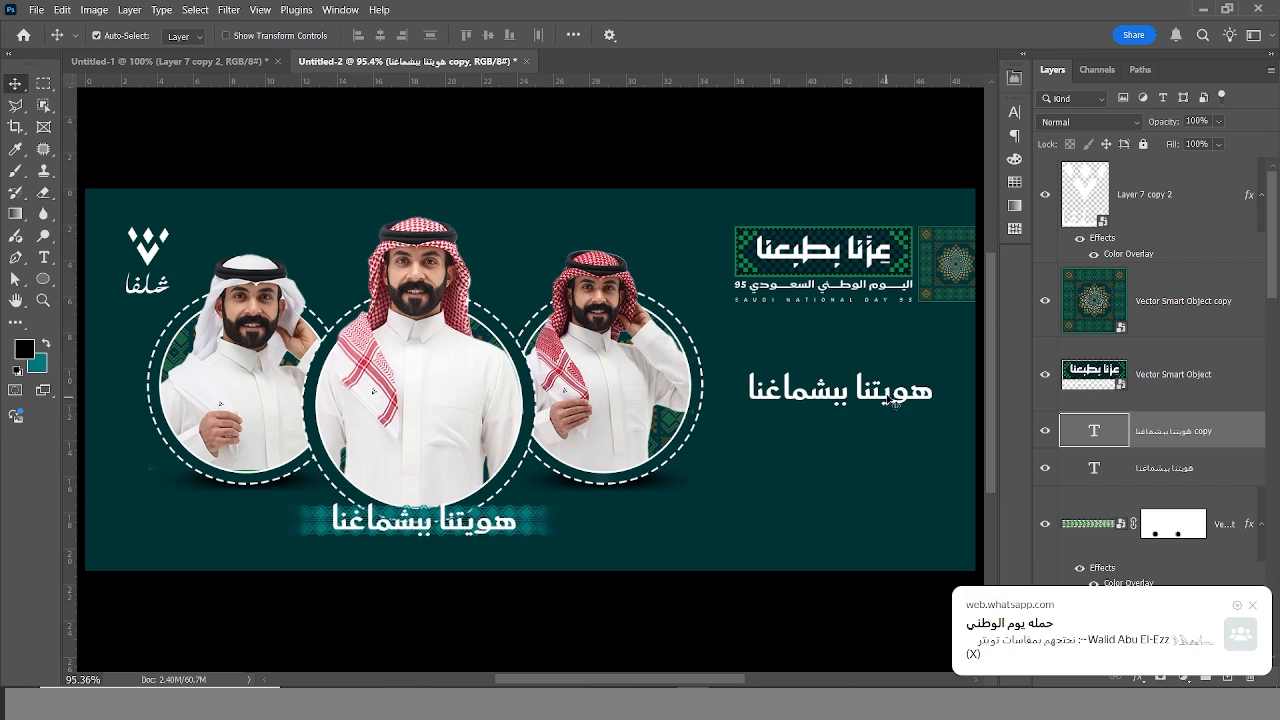
pyautogui.doubleClick(1094, 430)
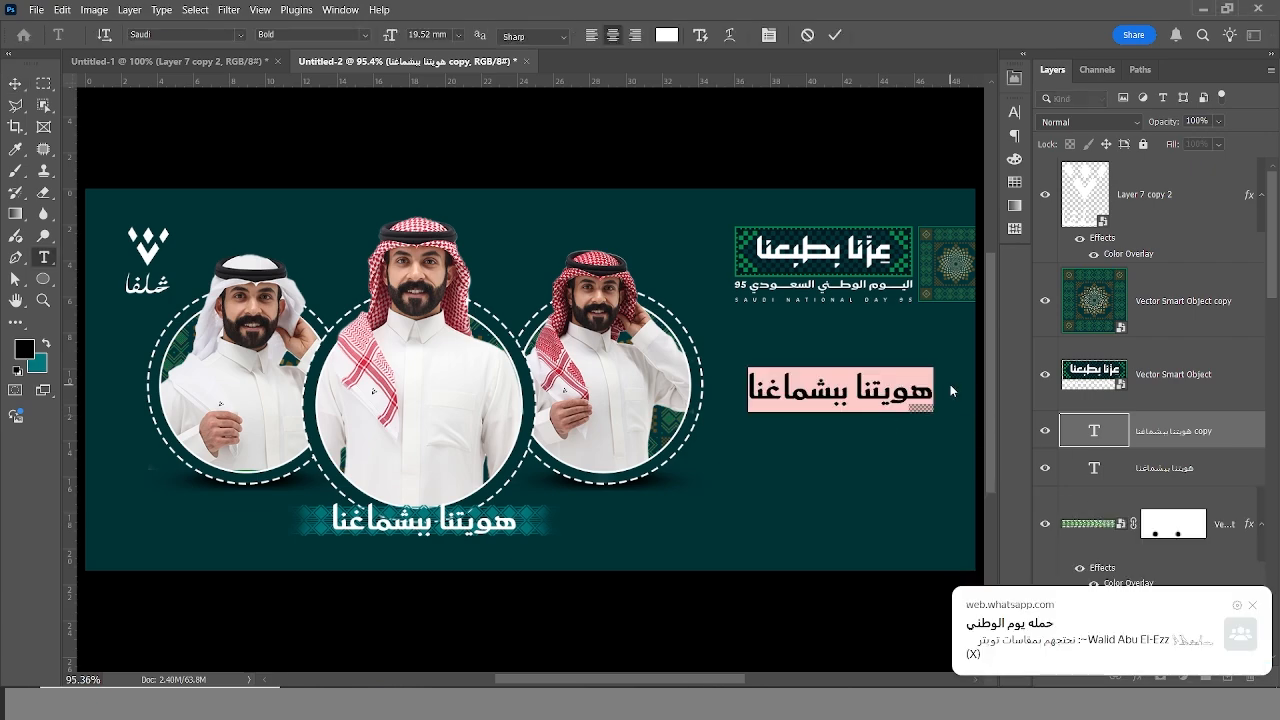
pyautogui.write('شماغ')
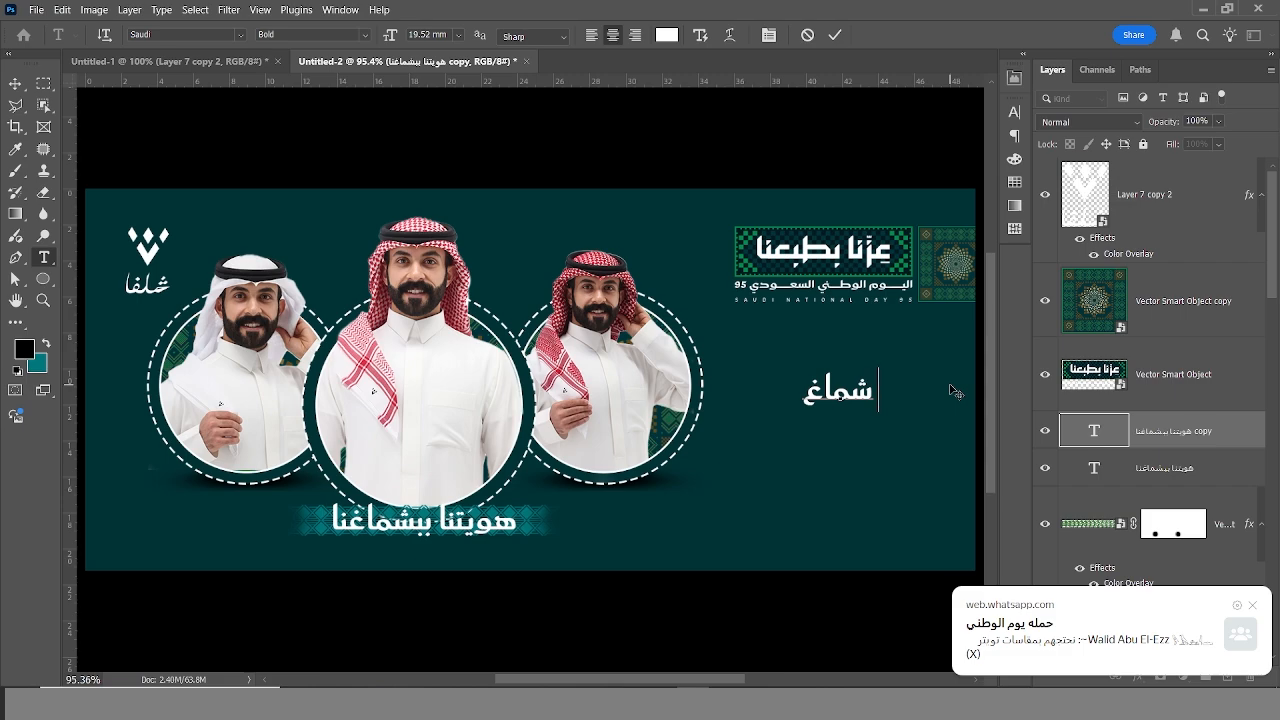
pyautogui.write(' يبهر ال')
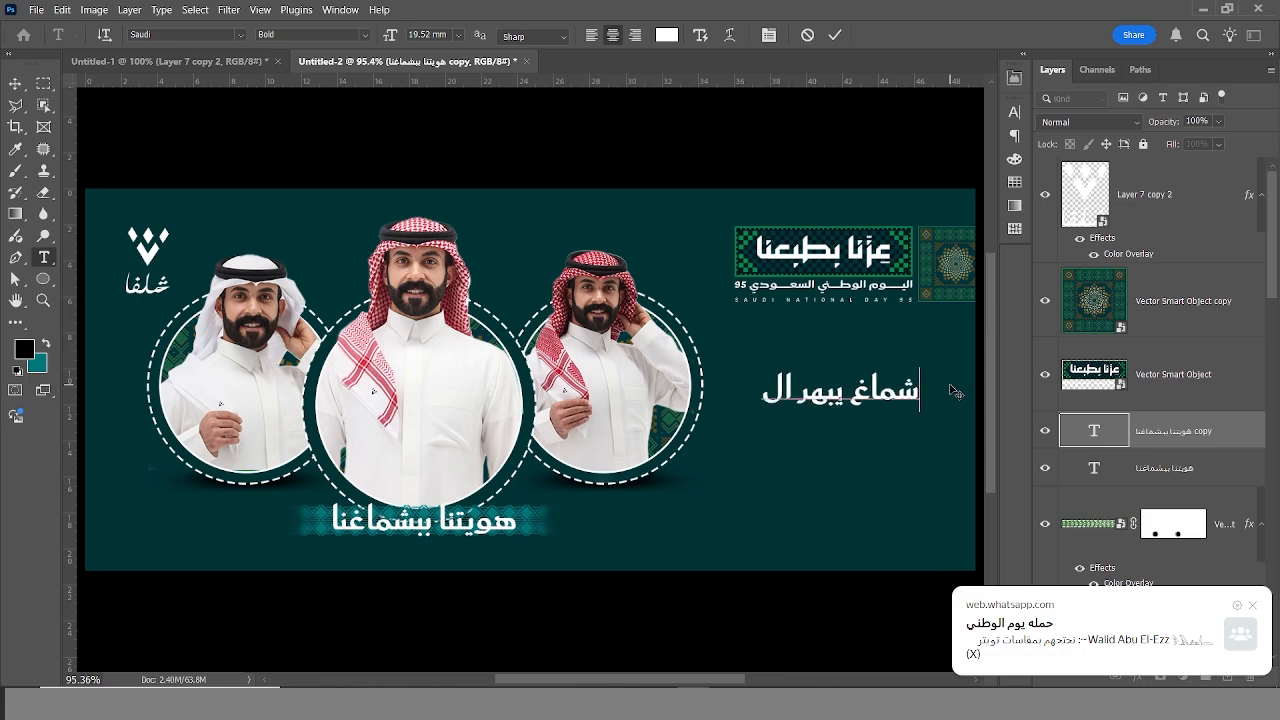
pyautogui.write('جميغ')
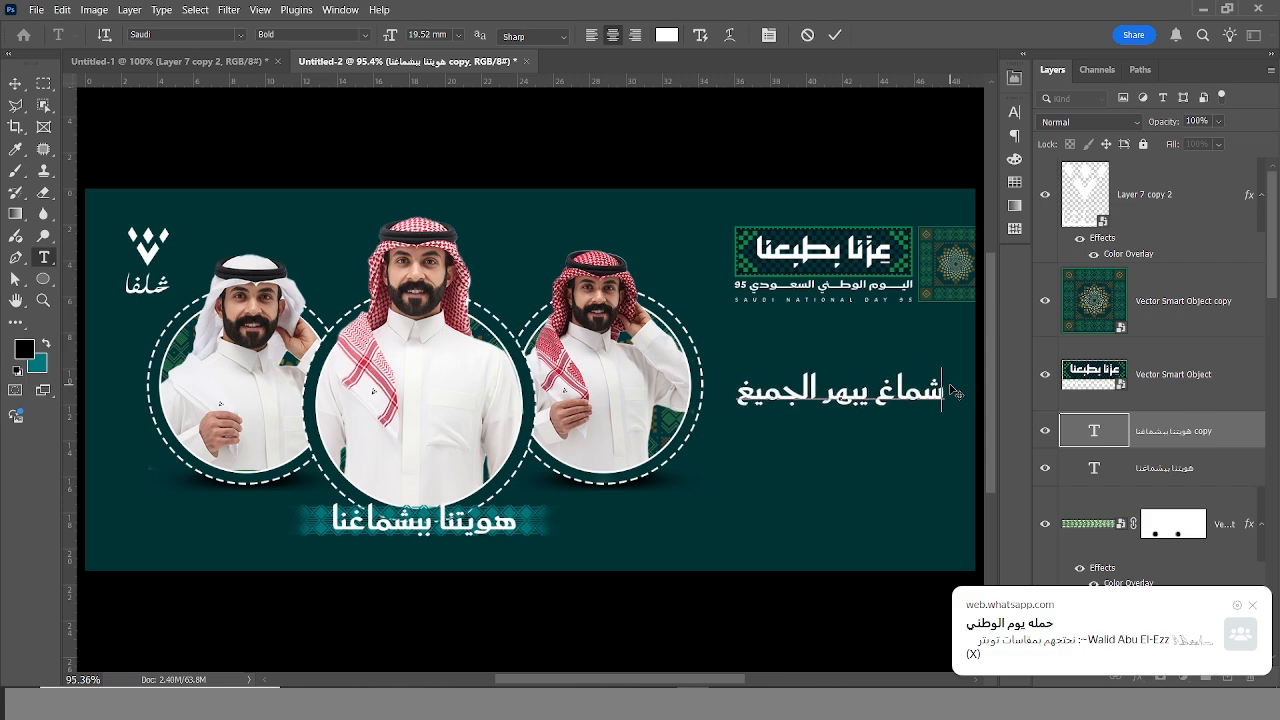
pyautogui.press('BackSpace')
pyautogui.write('ع')
pyautogui.hotkey('ctrl', 'Return')
# Scale down the "شماغ يبهر الجميع" line and place a duplicate of it directly below.
pyautogui.hotkey('ctrl', 't')
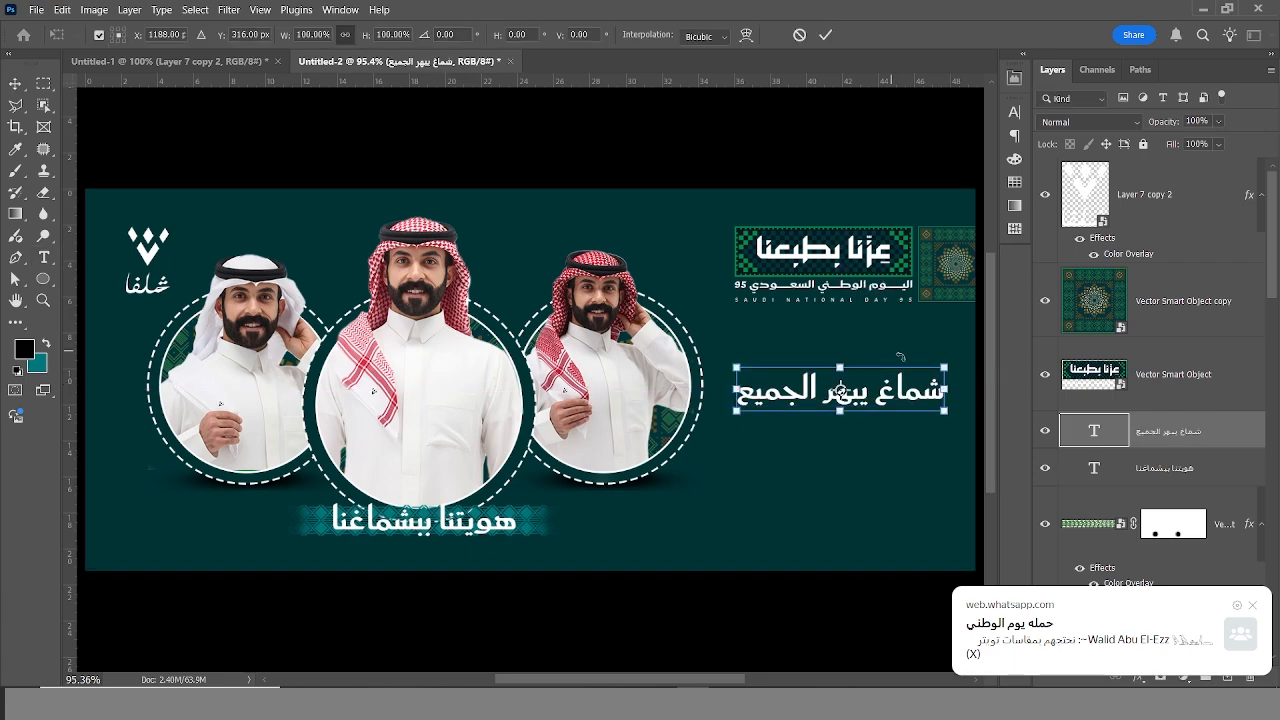
pyautogui.moveTo(944, 366); pyautogui.dragTo(892, 438)
pyautogui.press('Return')
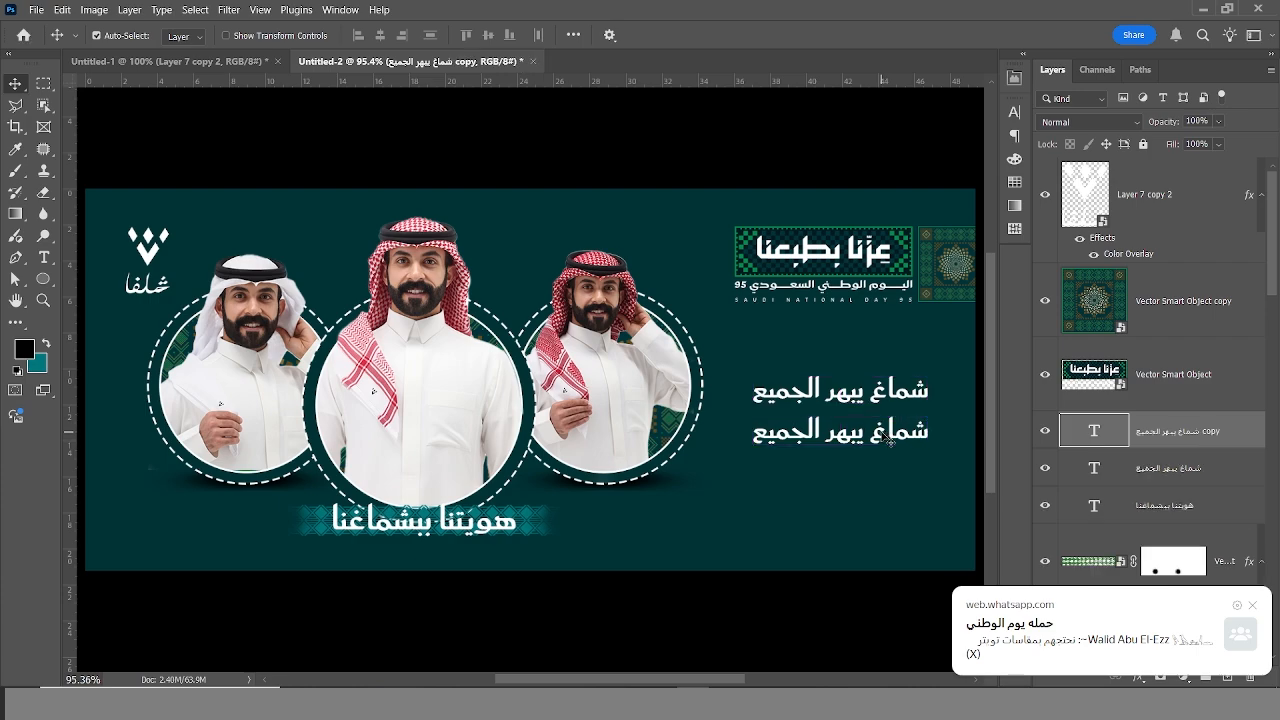
# Change the text of the duplicated lower line to "لأن حكايته".
pyautogui.doubleClick(892, 438)
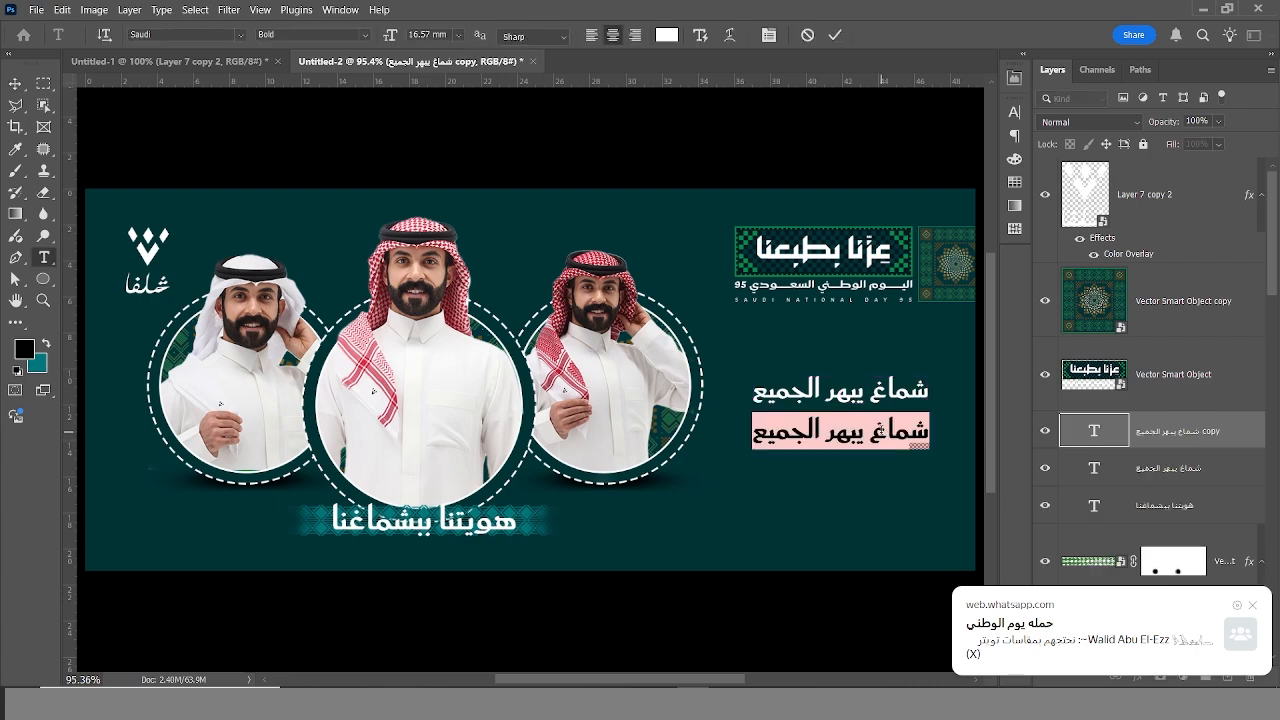
pyautogui.write('لأم')
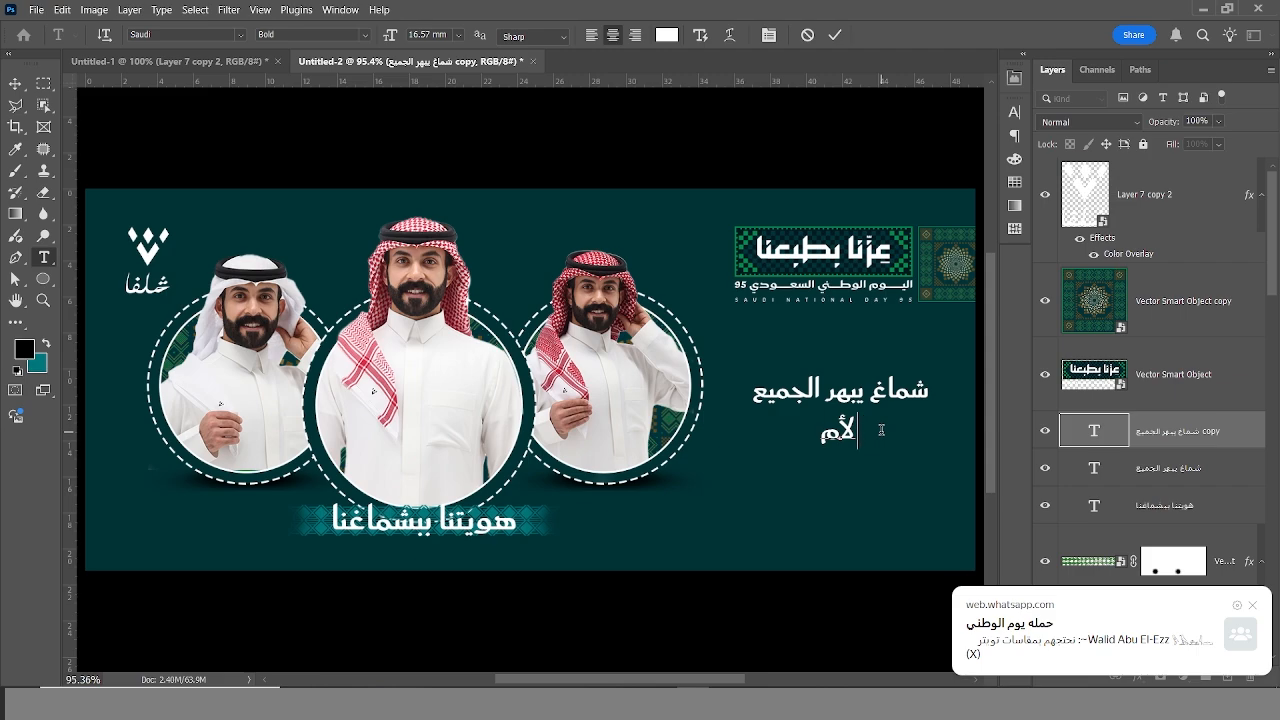
pyautogui.press('BackSpace')
pyautogui.write('ن')
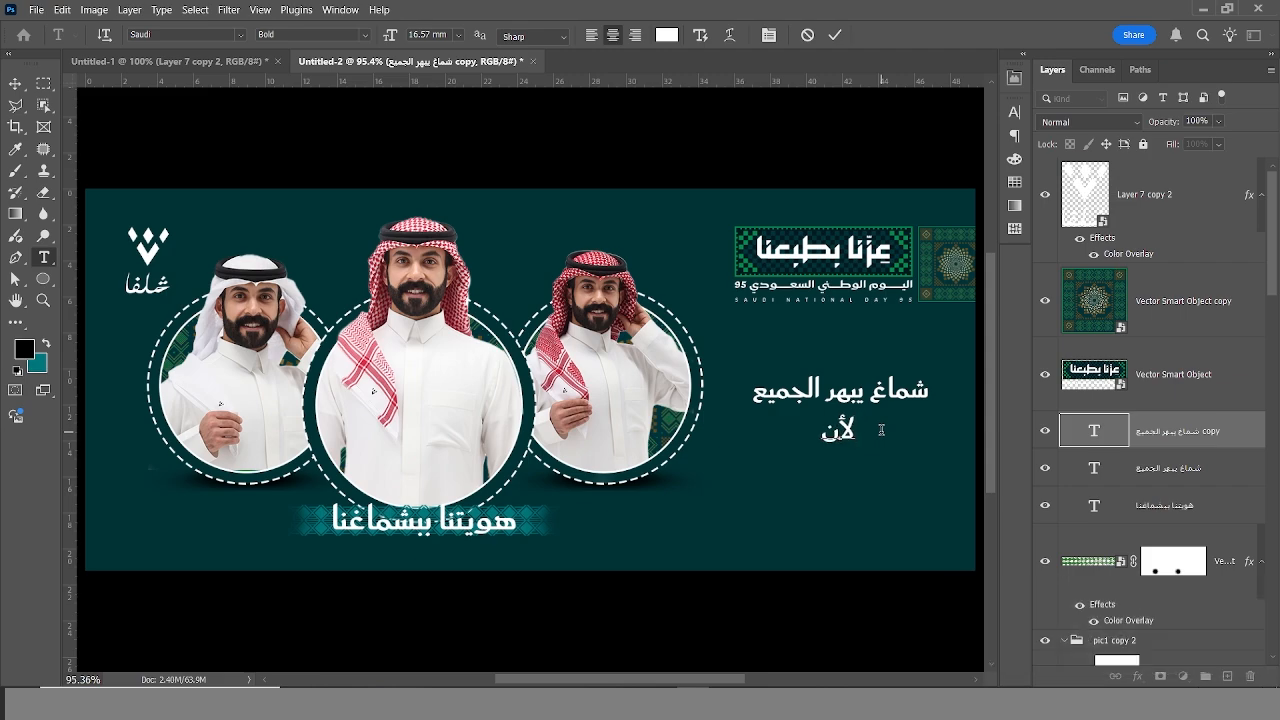
pyautogui.write(' حك')
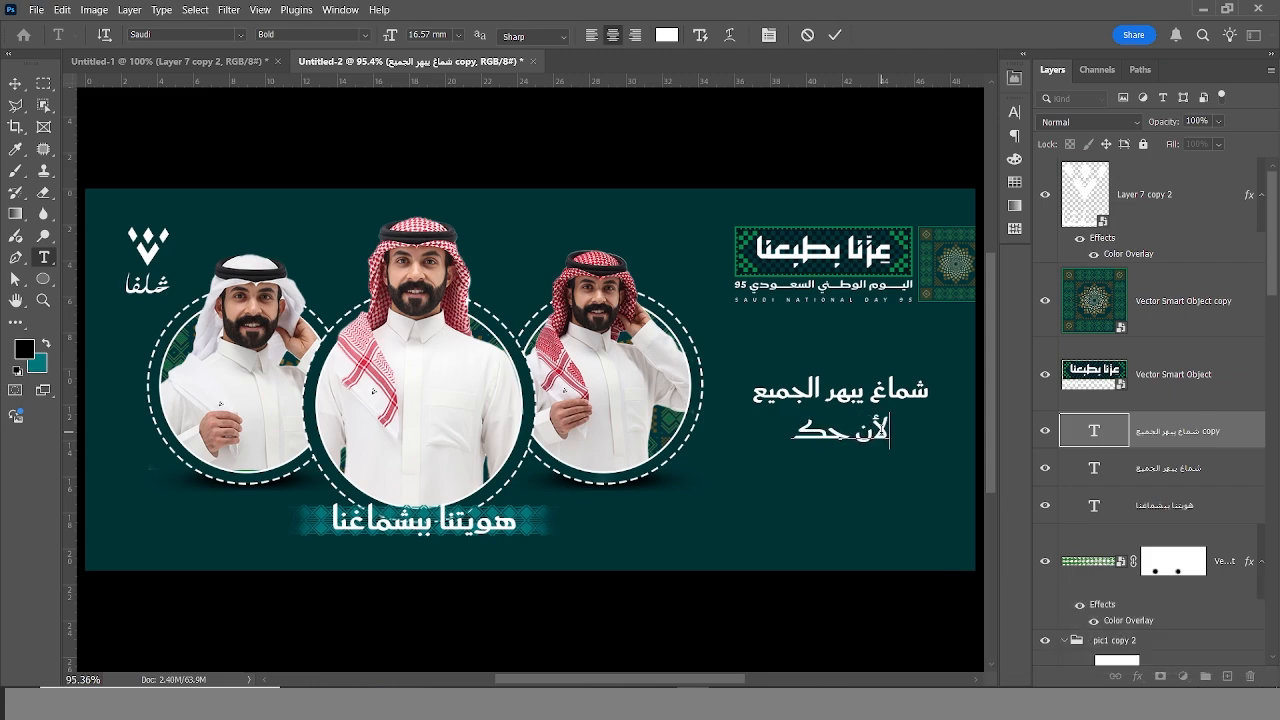
pyautogui.write('ايته')
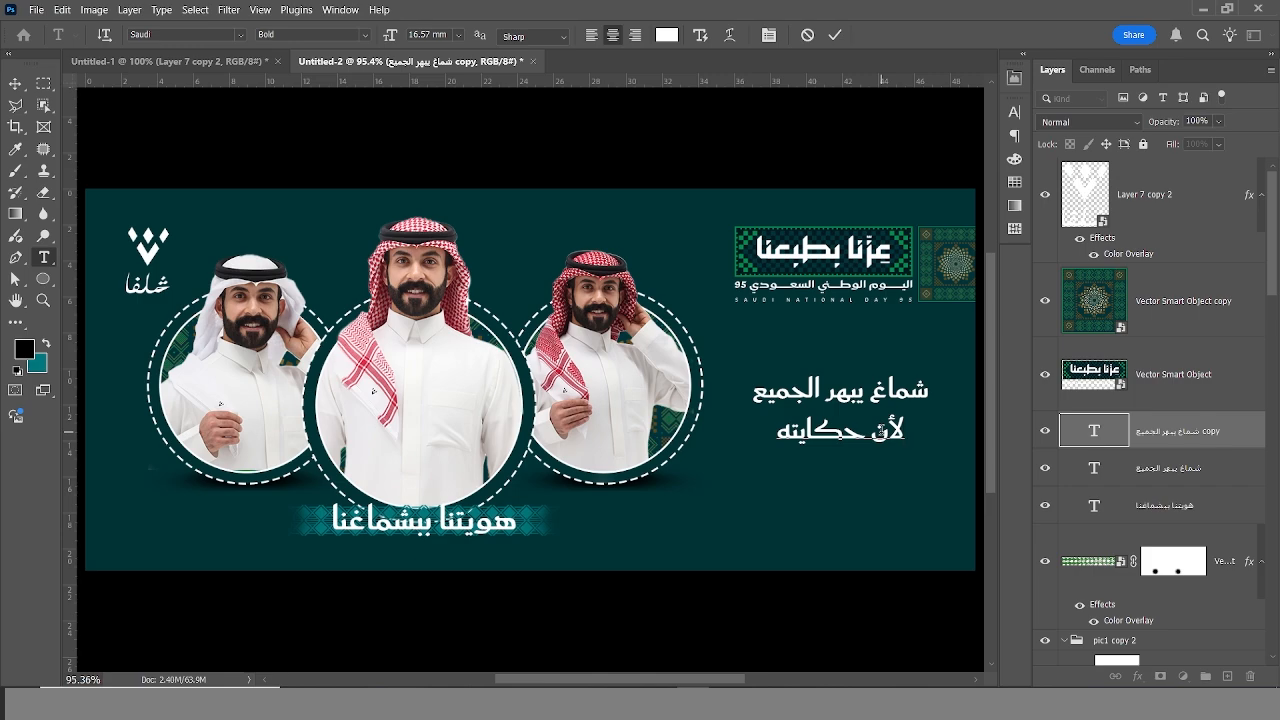
pyautogui.hotkey('ctrl', 'Return')
pyautogui.press('v')
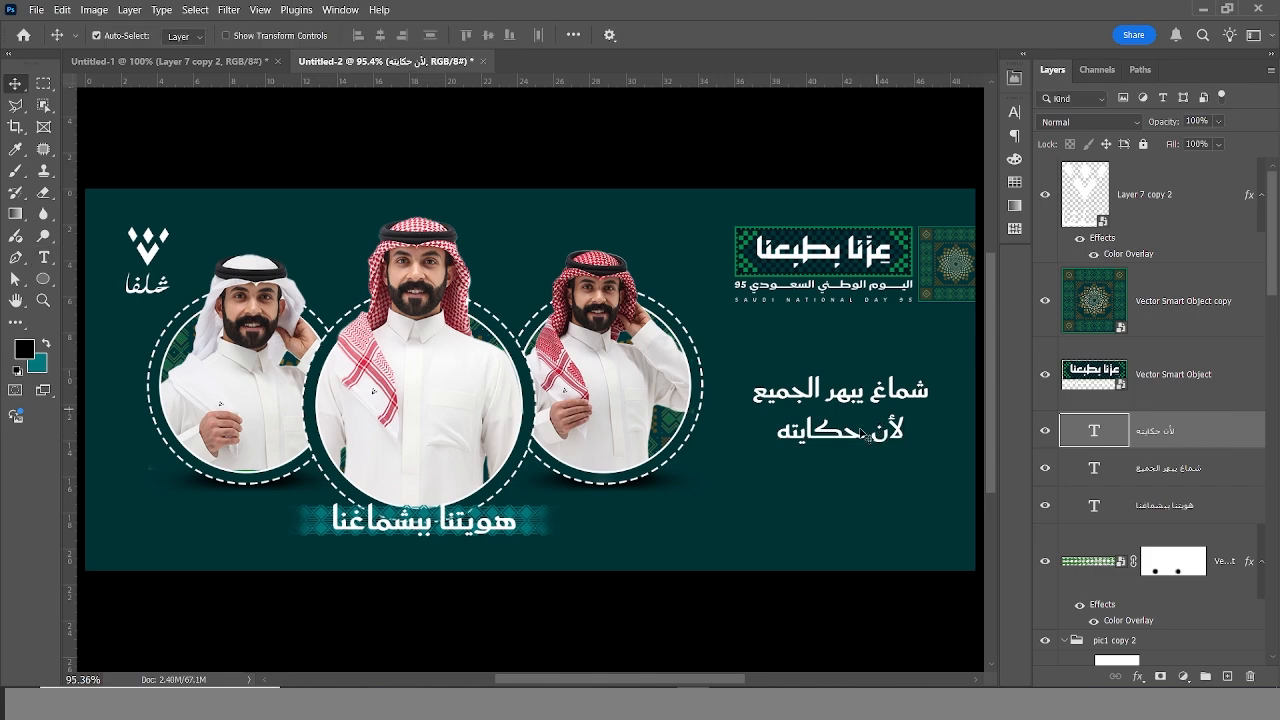
# Duplicate the "لأن حكايته" line just below itself and change the copy's text to "سعودية".
pyautogui.moveTo(862, 445); pyautogui.dragTo(856, 473)
pyautogui.doubleClick(859, 455)
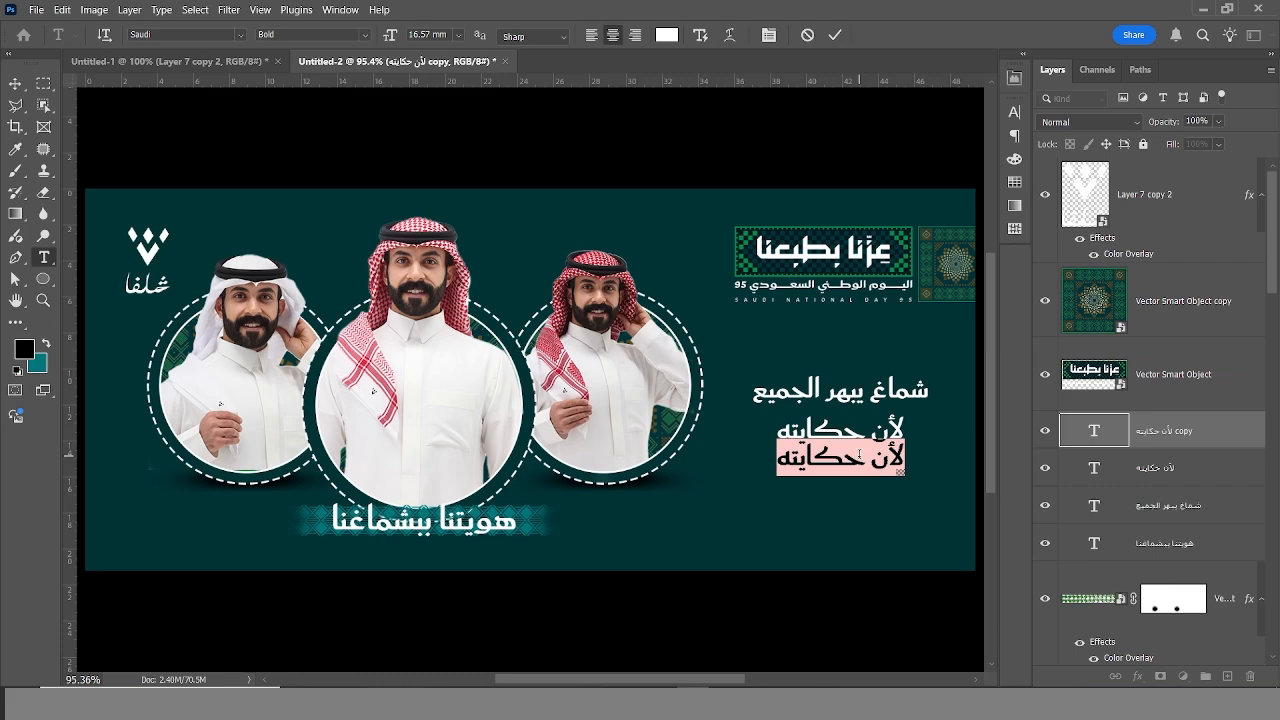
pyautogui.write('سعودية')
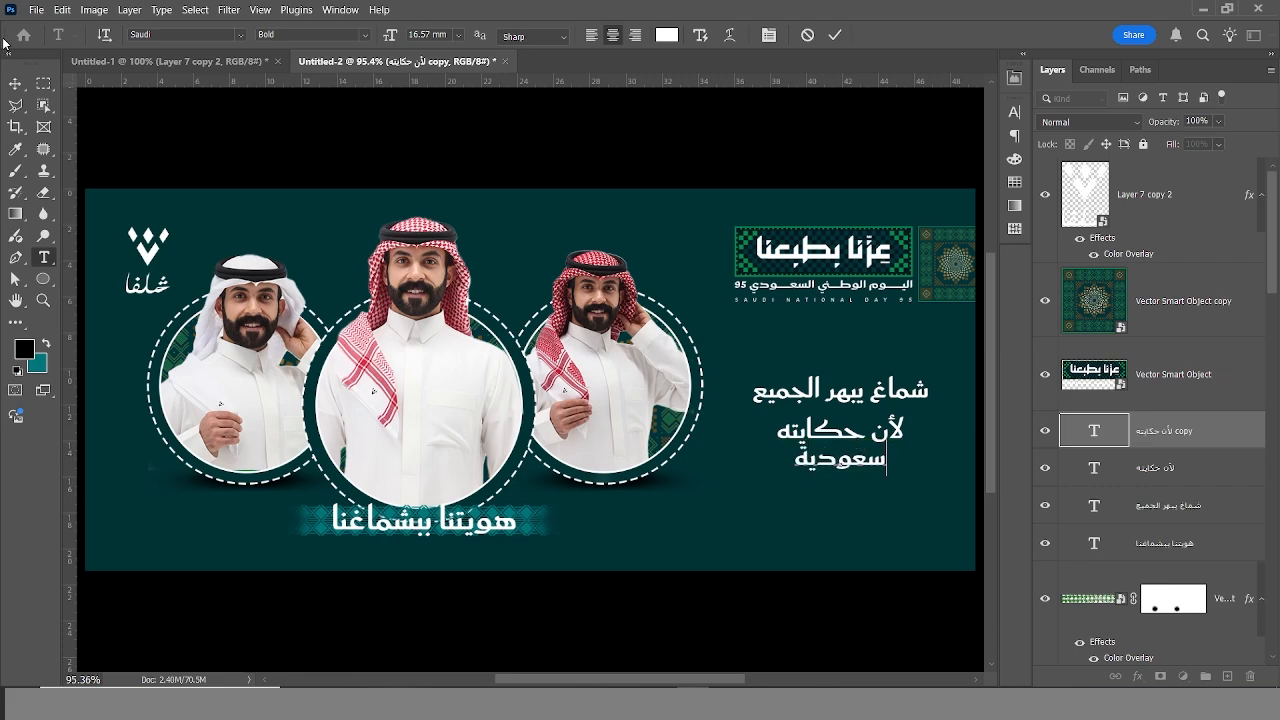
pyautogui.click(15, 83)
# Set the font of the "شماغ يبهر الجميع" line to TS Rotger Regular.
pyautogui.click(841, 398)
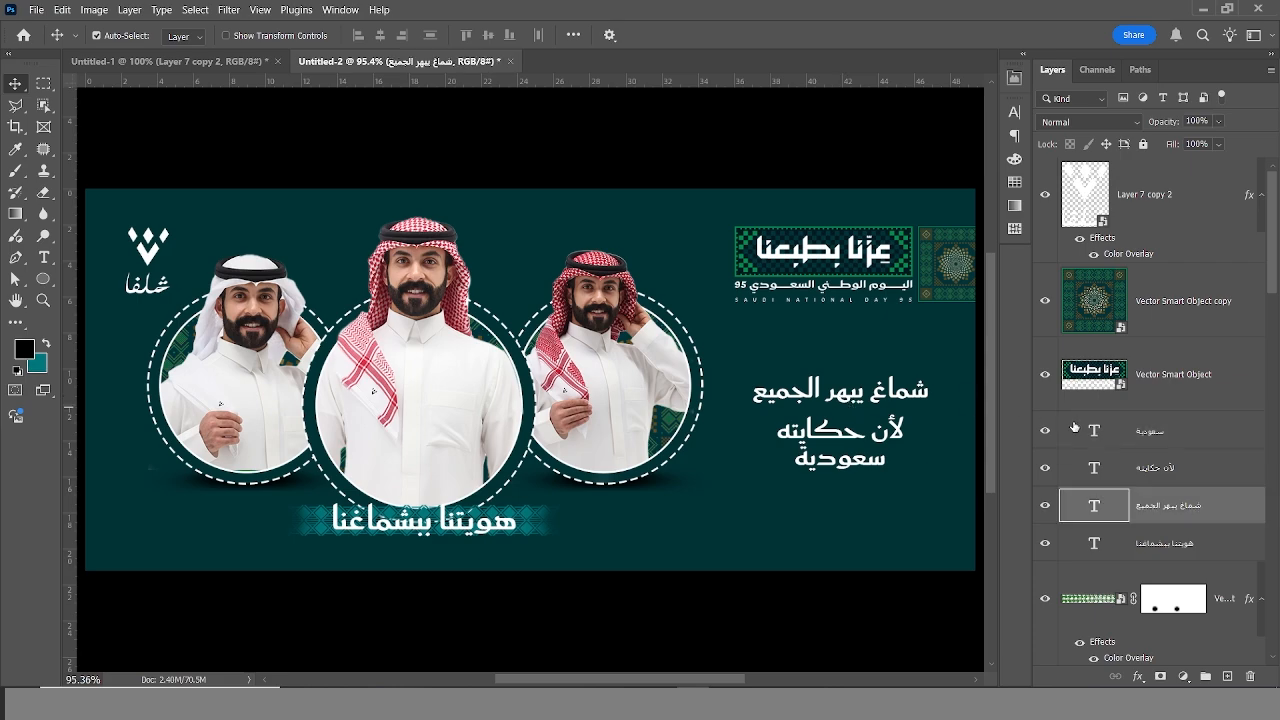
pyautogui.scroll(4, 943, 390)
pyautogui.moveTo(911, 355); pyautogui.dragTo(639, 328)
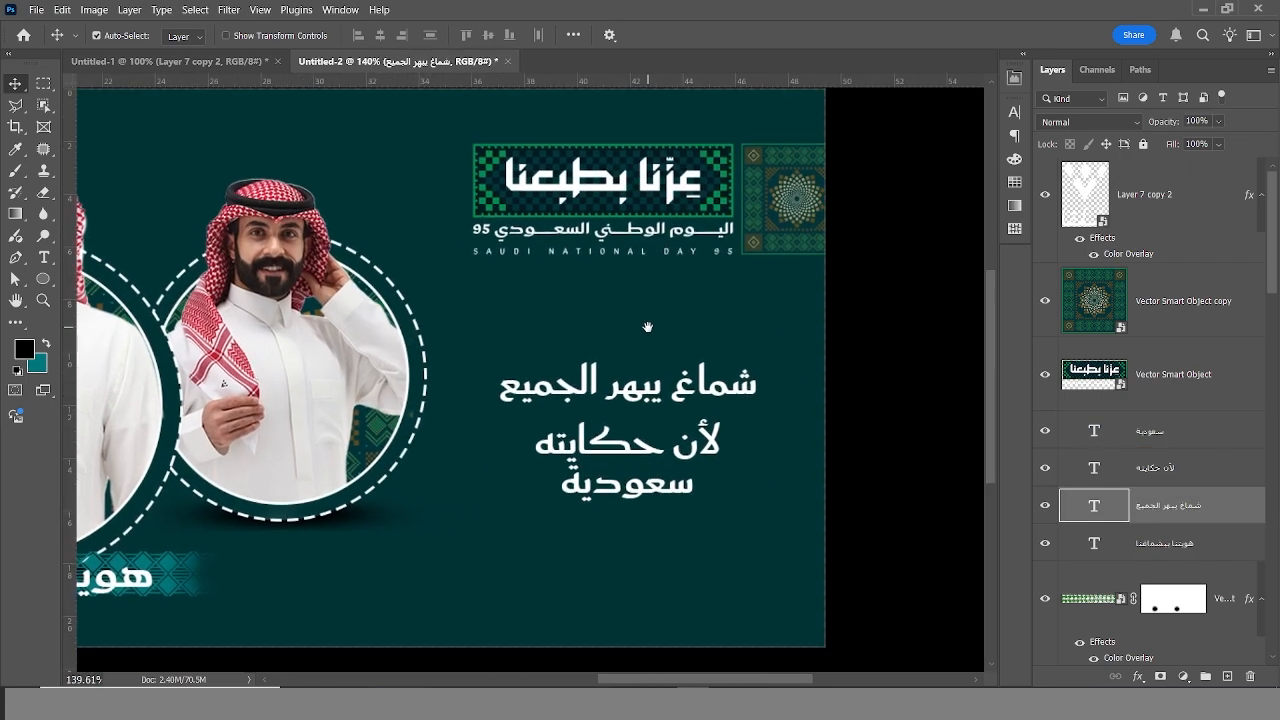
pyautogui.click(1015, 113)
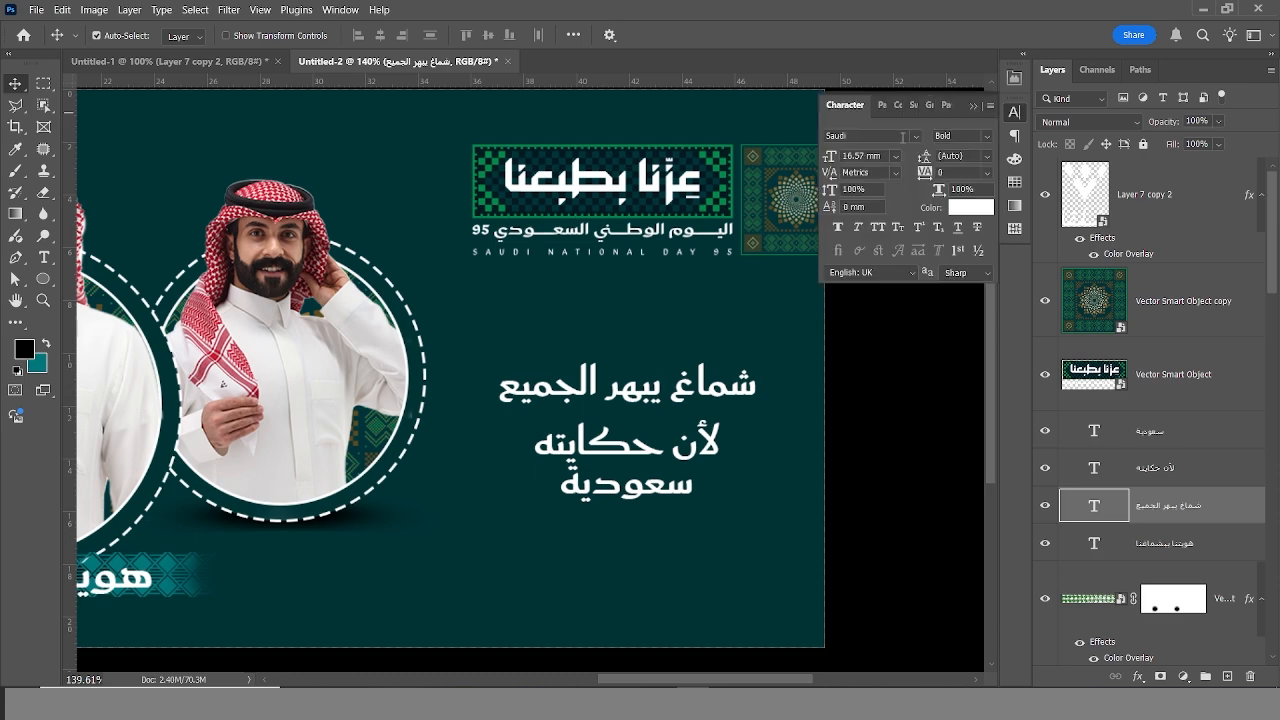
pyautogui.write('ts')
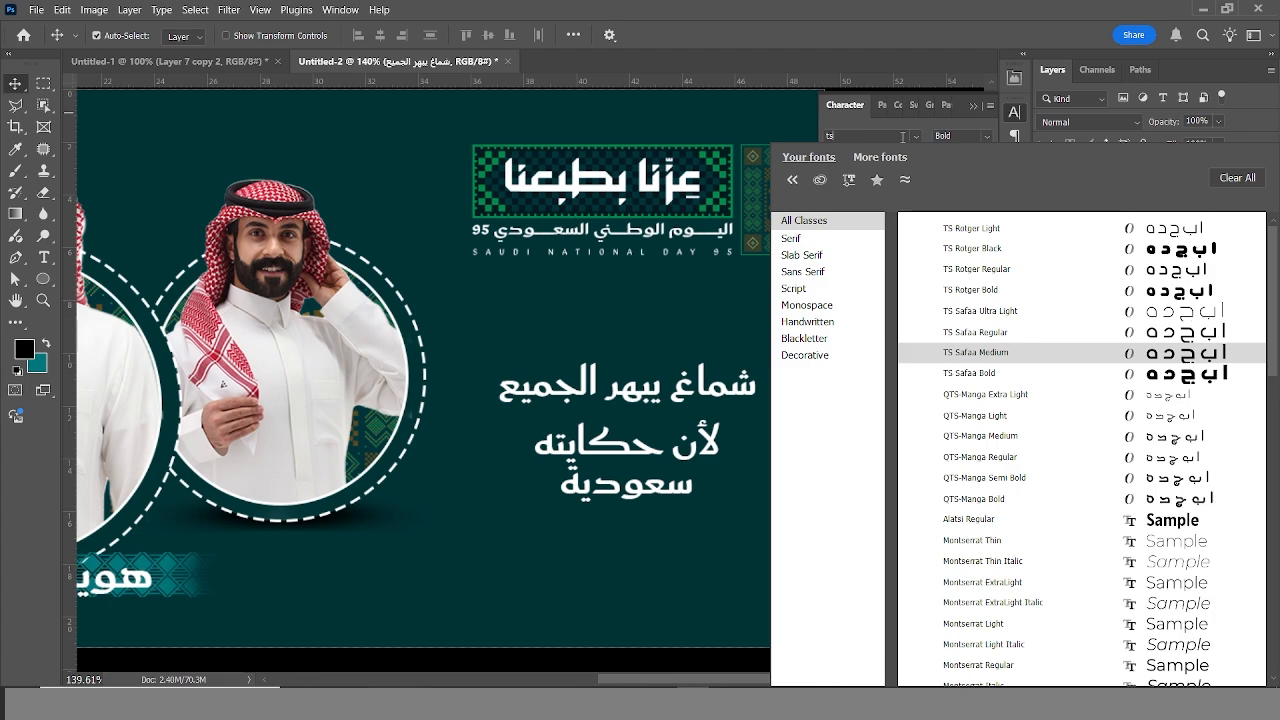
pyautogui.write('ro')
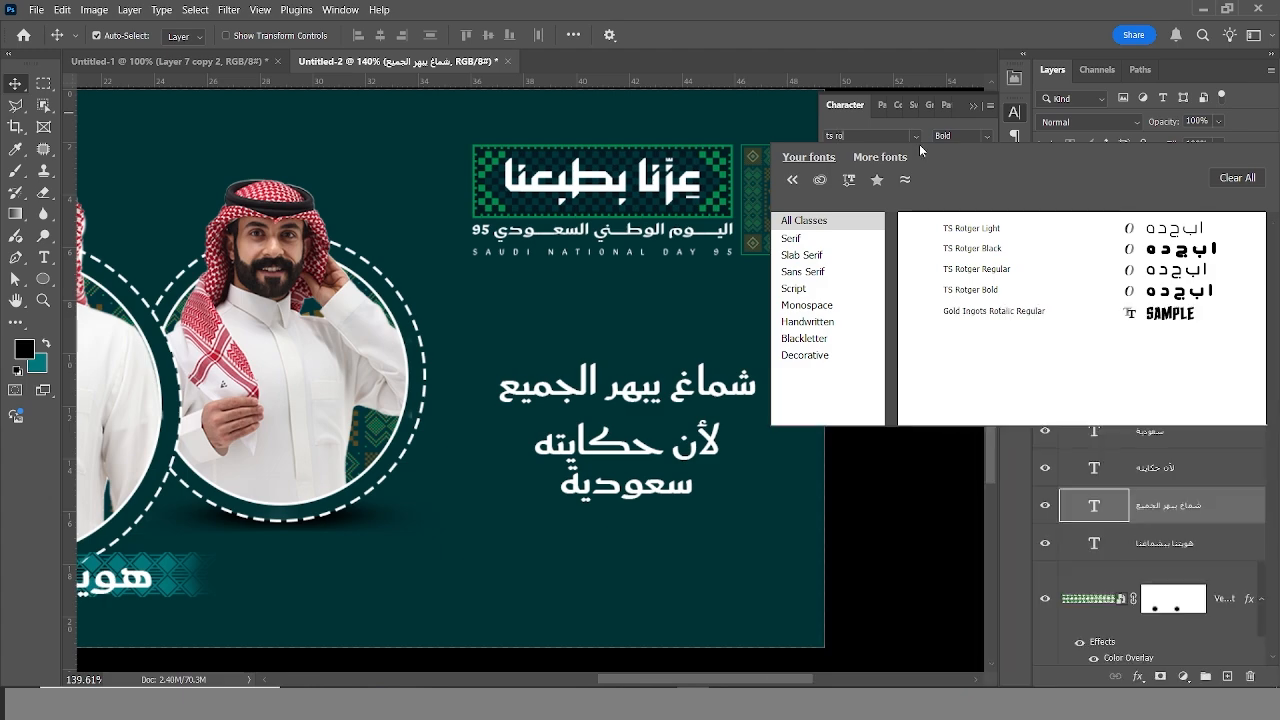
pyautogui.click(1027, 274)
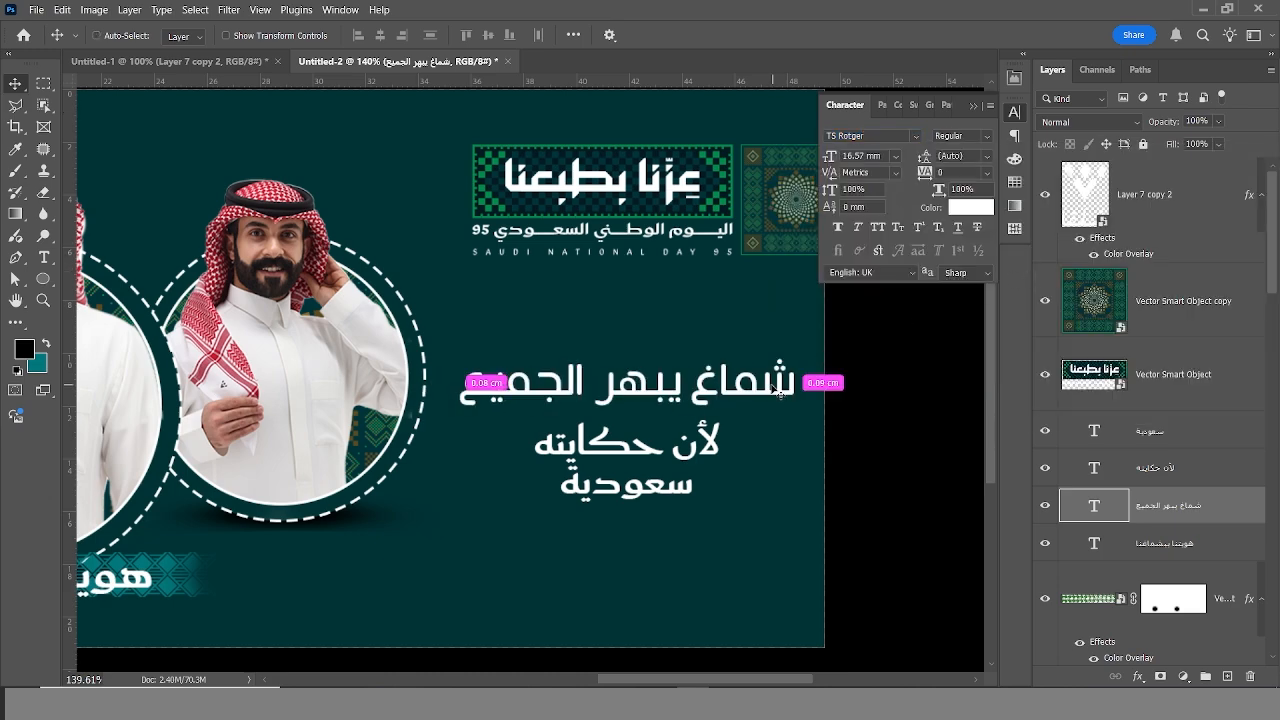
# Scale the "شماغ يبهر الجميع" line down to 68.43%.
pyautogui.hotkey('ctrl', 't')
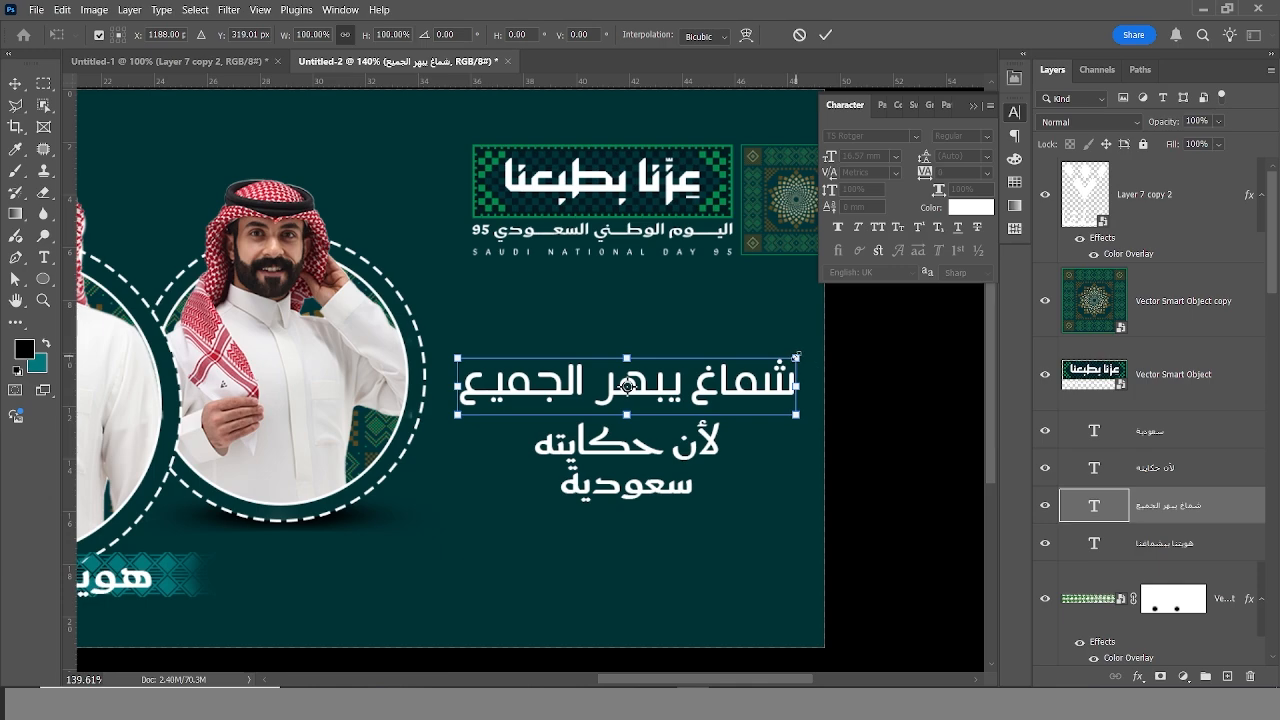
pyautogui.moveTo(796, 356); pyautogui.dragTo(743, 366)
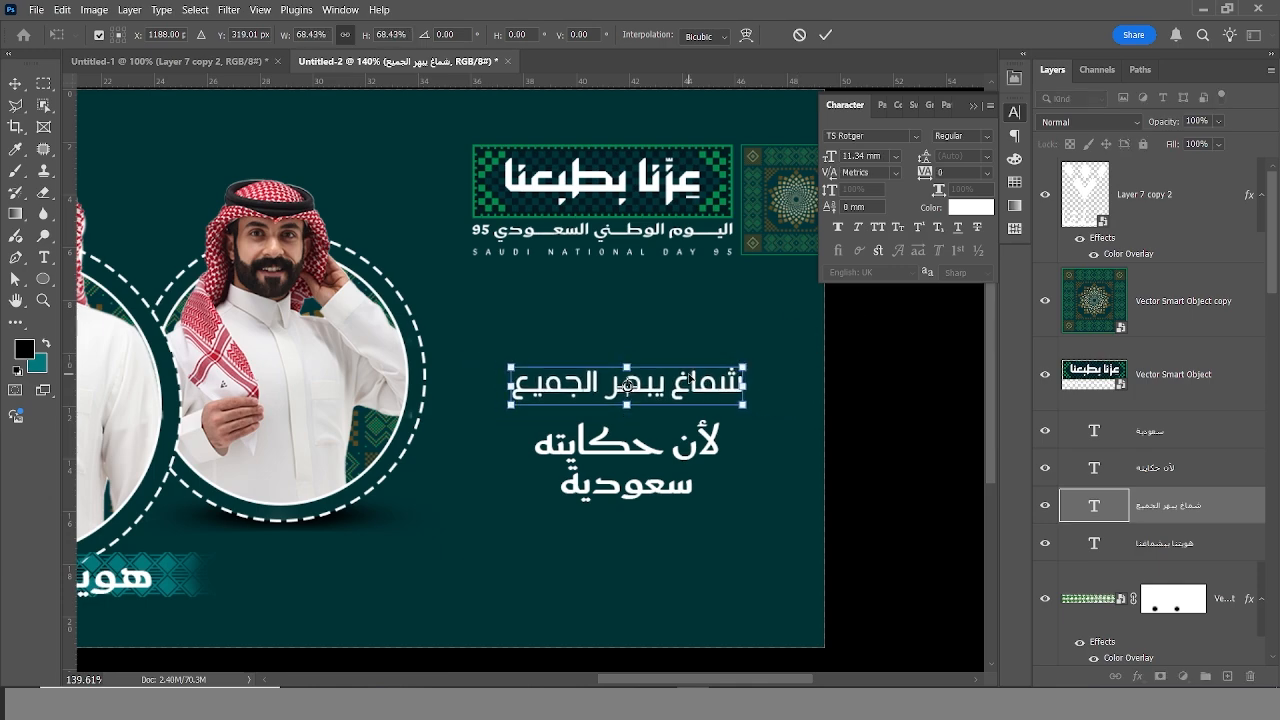
pyautogui.press('Return')
# Set the font of all three text lines below the National Day slogan to Amine_mod Bold.
pyautogui.keyDown('shift'); pyautogui.click(683, 487); pyautogui.keyUp('shift')
pyautogui.keyDown('shift'); pyautogui.click(677, 494); pyautogui.keyUp('shift')
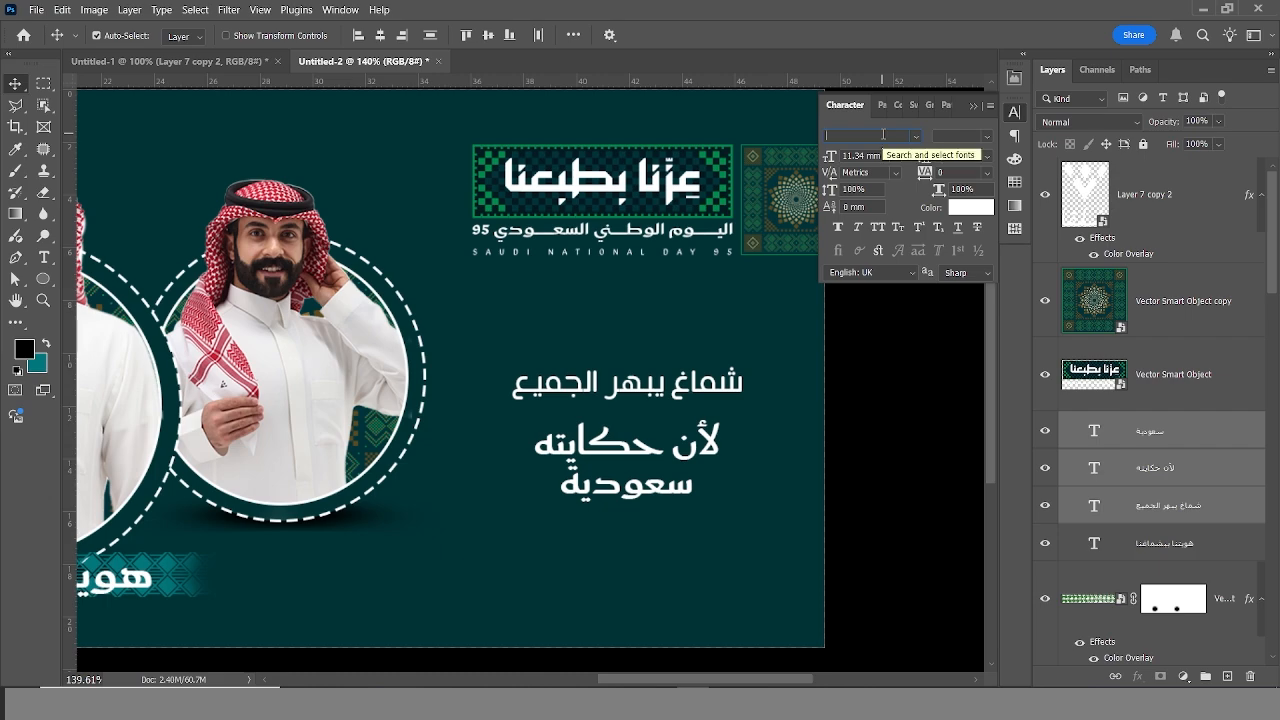
pyautogui.write('min')
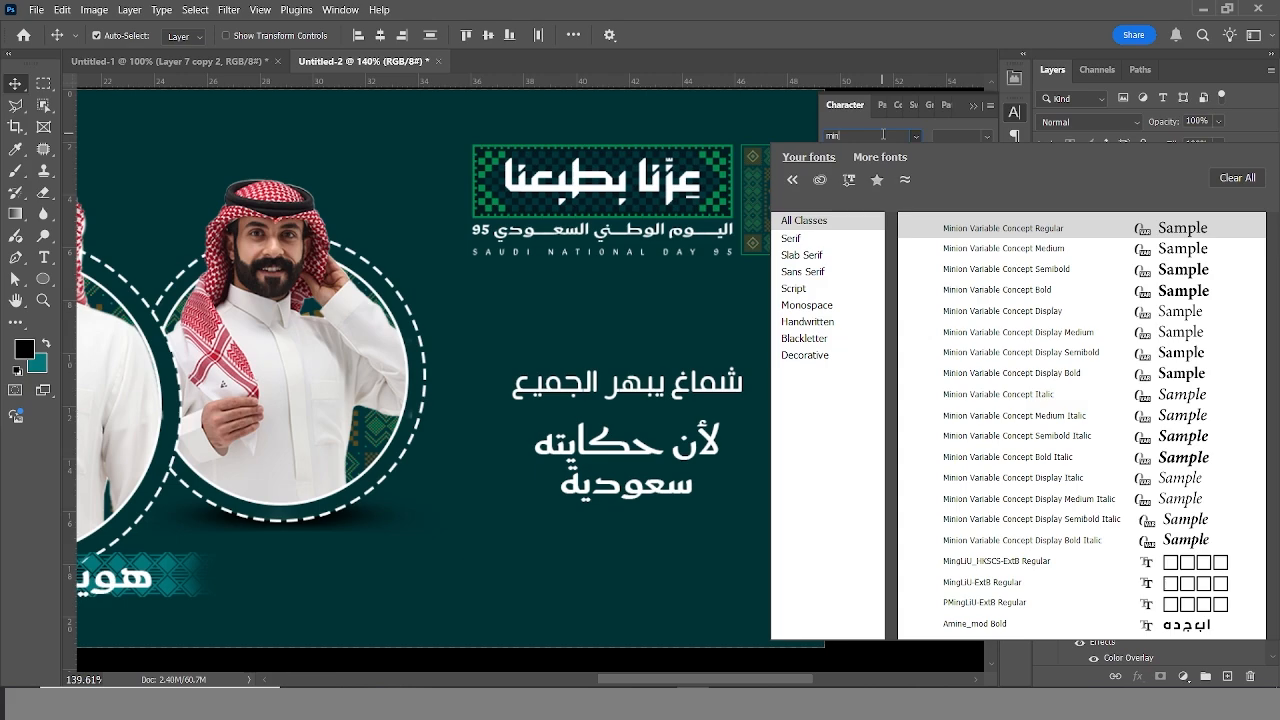
pyautogui.write('Amin')
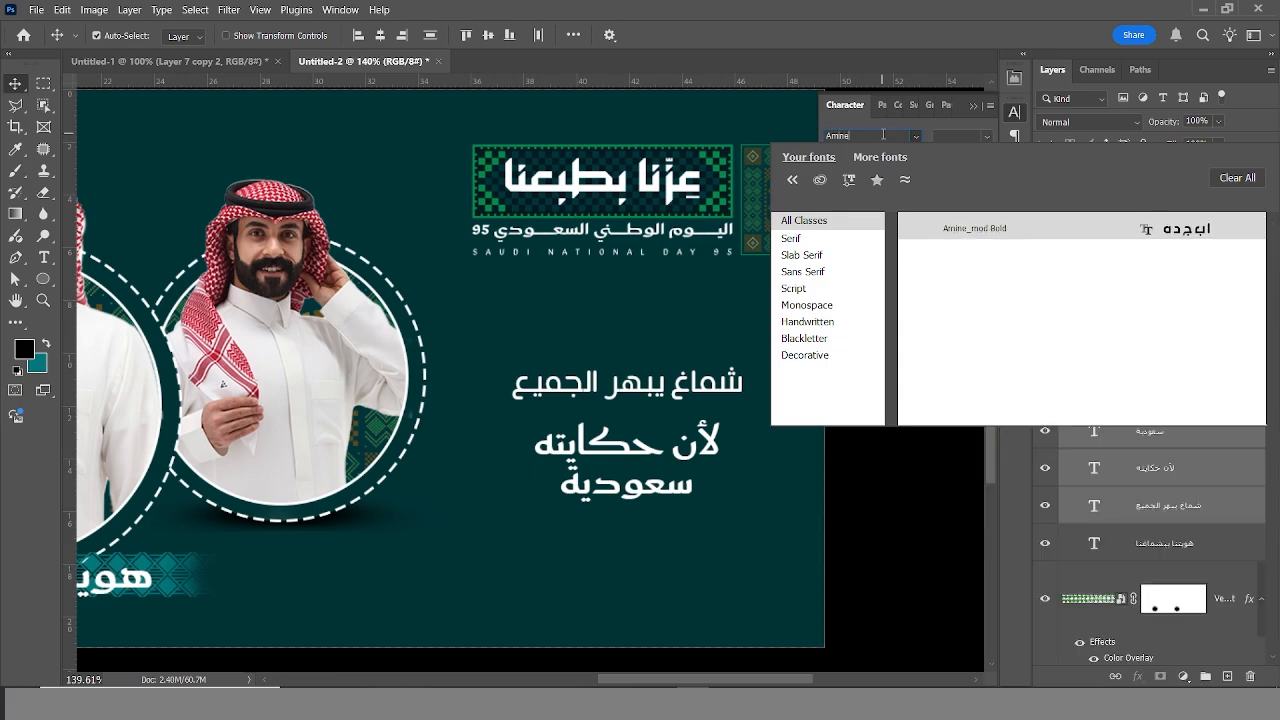
pyautogui.click(972, 236)
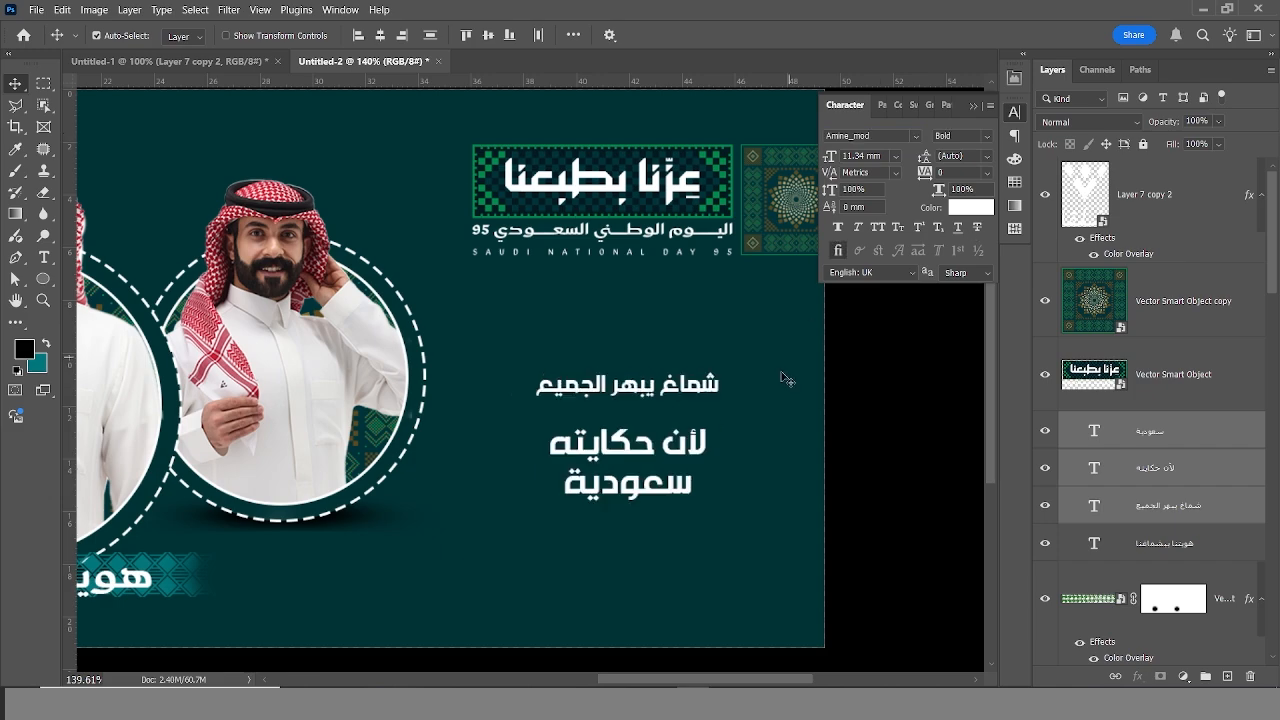
pyautogui.click(697, 447)
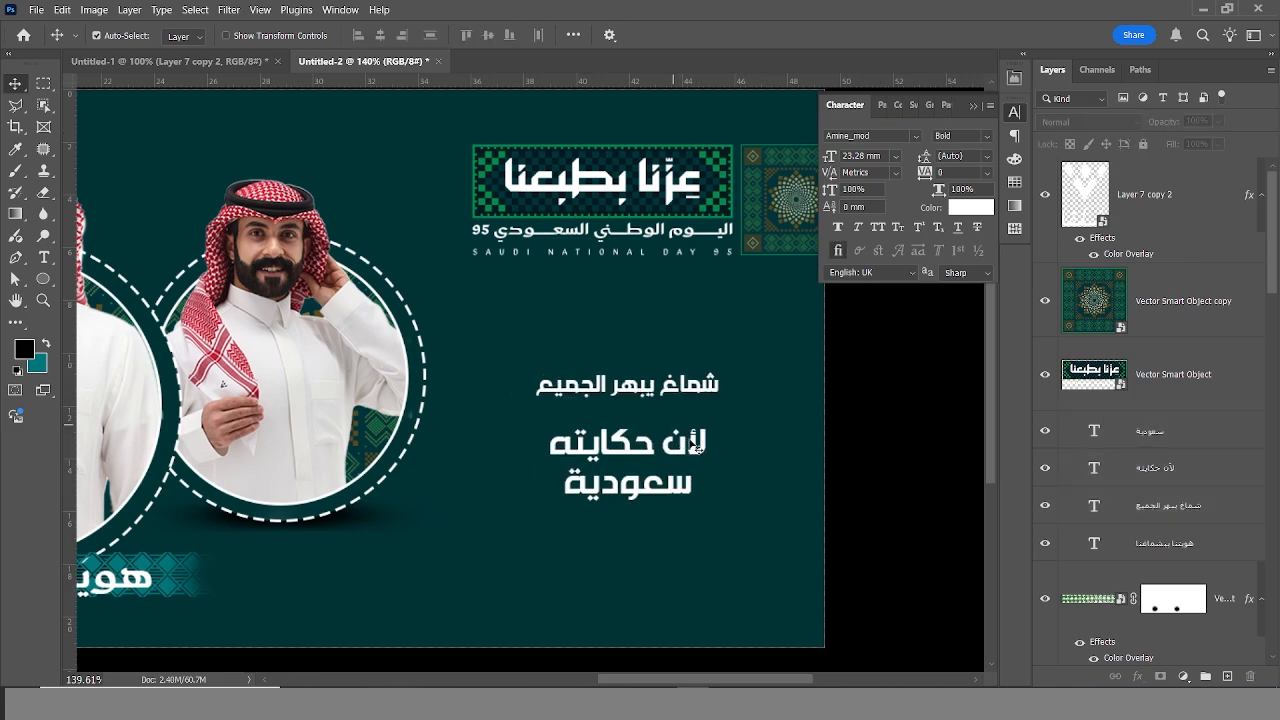
# Stretch the word "سعودية" with kashida characters before its last letter so it reads "سعوديـــة".
pyautogui.doubleClick(612, 485)
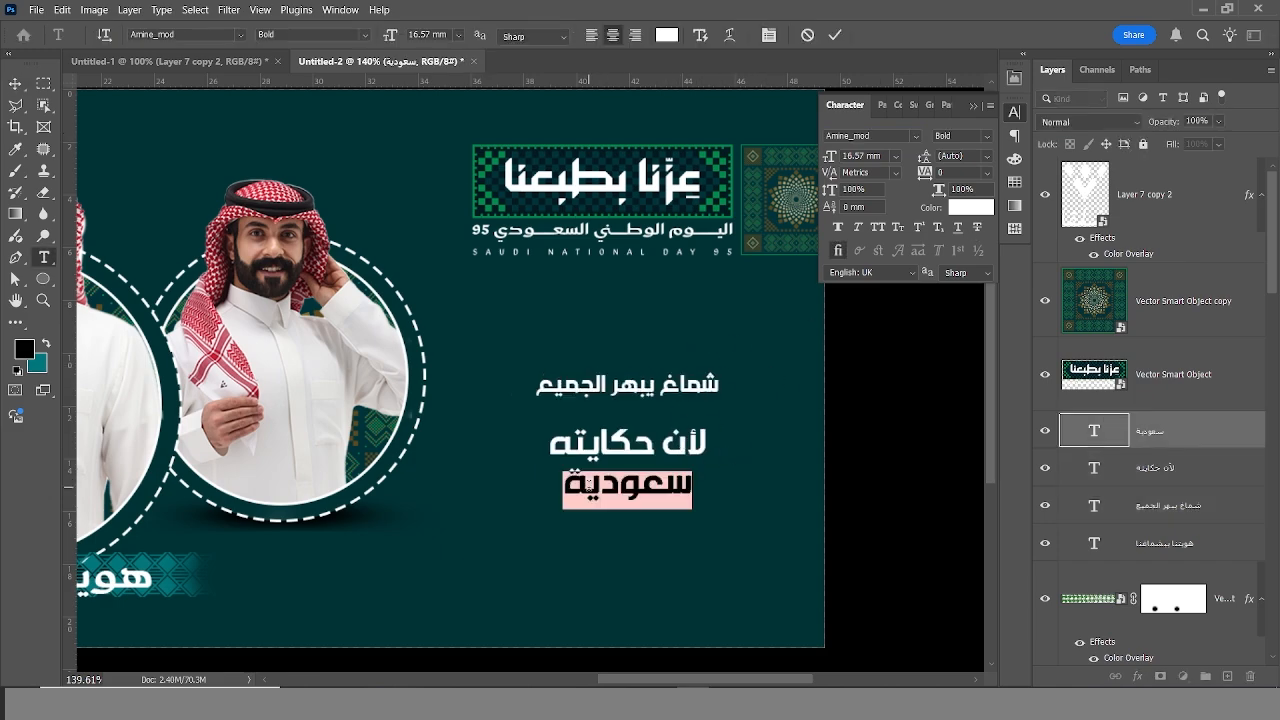
pyautogui.click(589, 487)
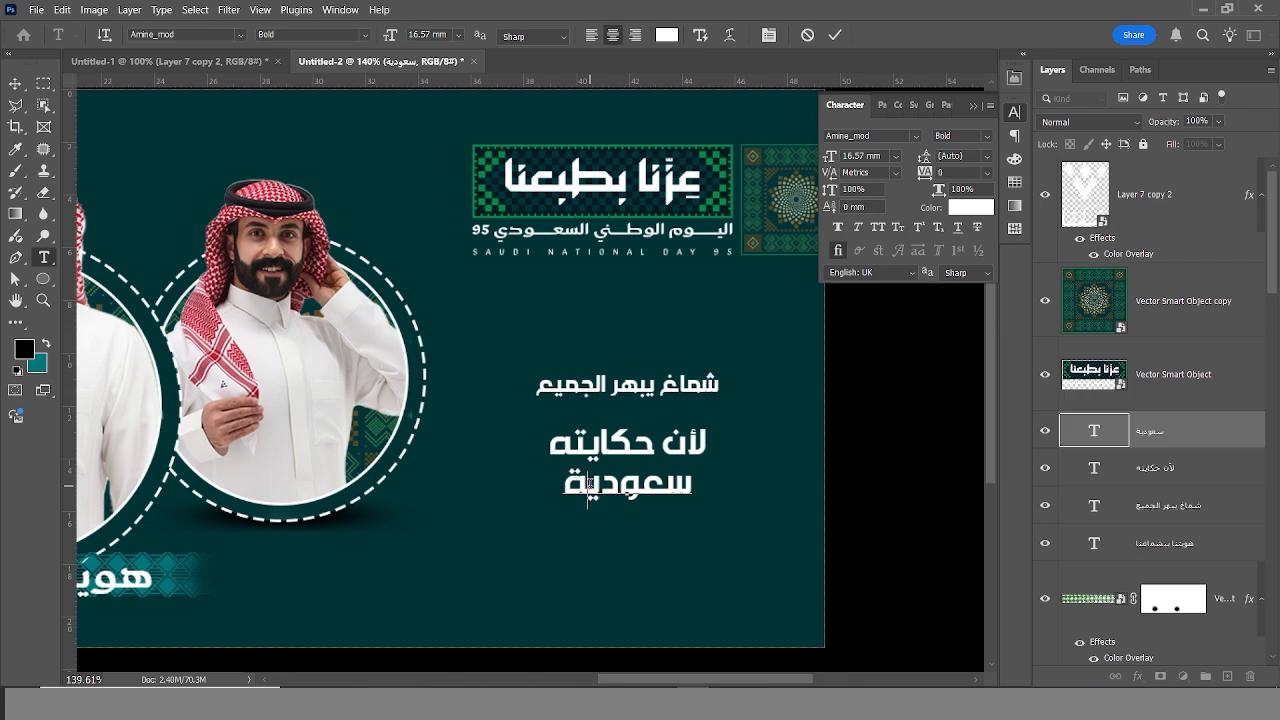
pyautogui.write('ــ')
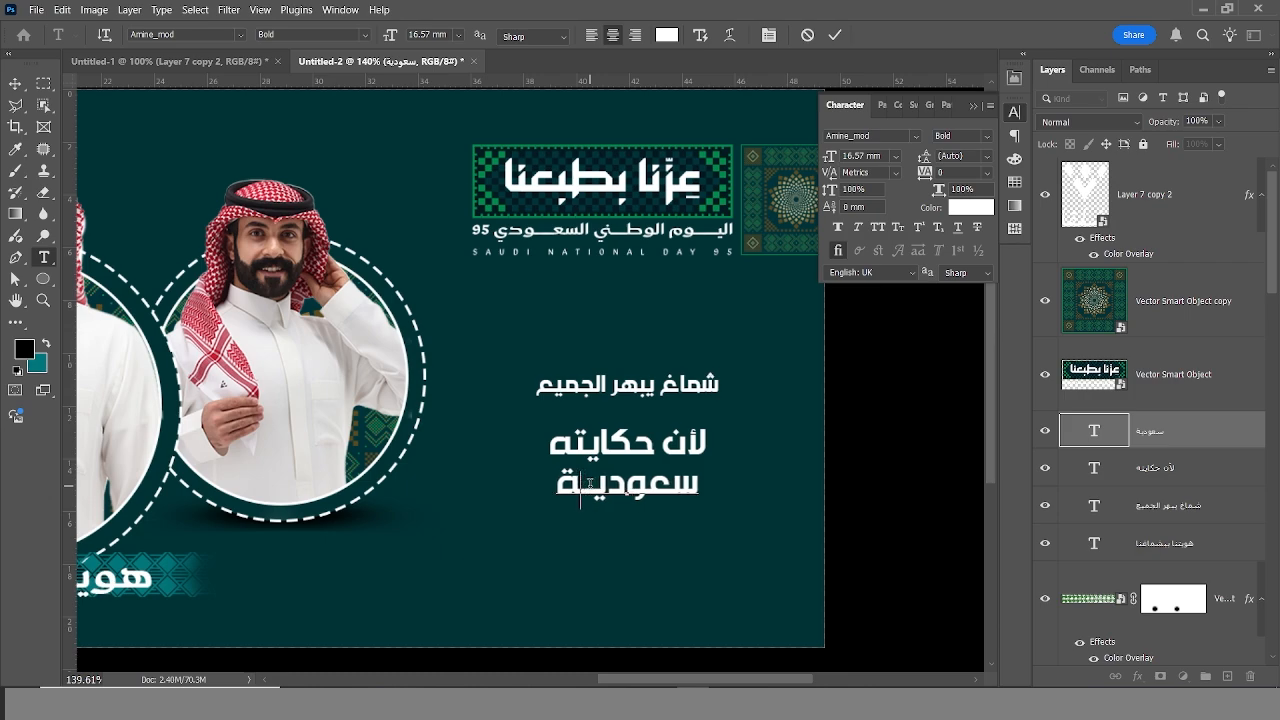
pyautogui.write('ـ')
pyautogui.hotkey('ctrl', 'Return')
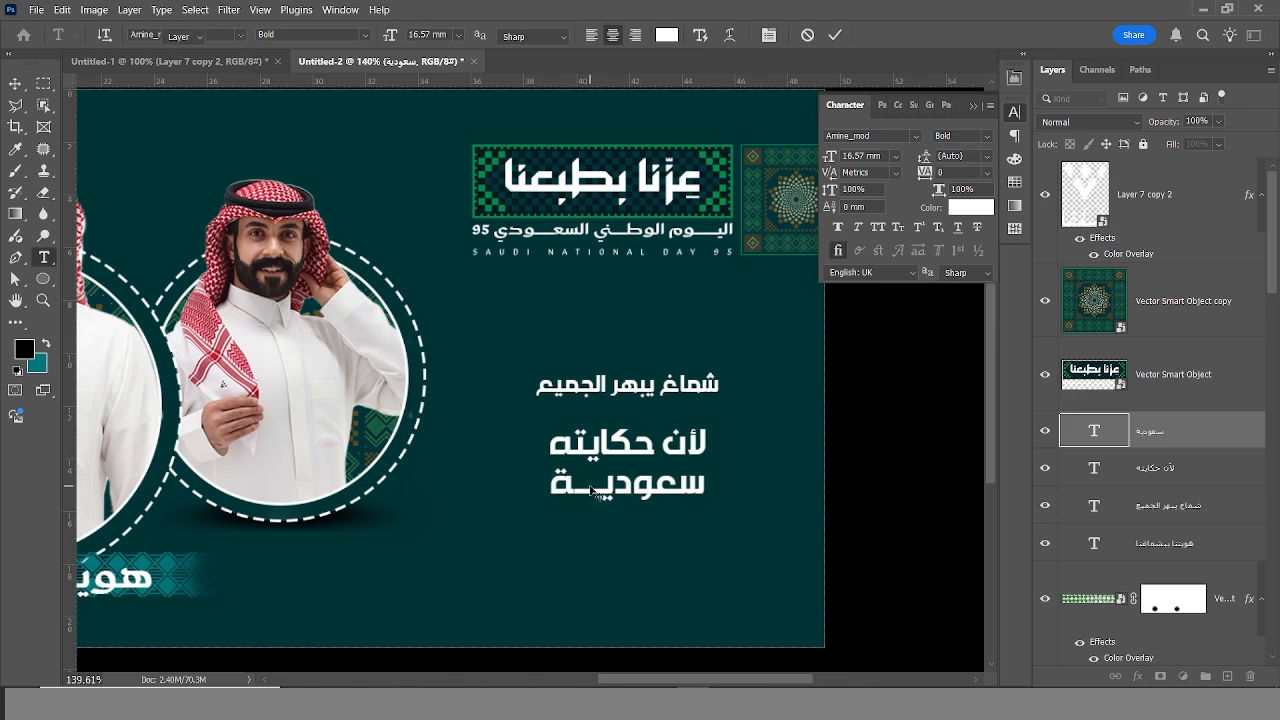
# Scale the "لأن حكايته" and "سعوديـــة" lines together to a 23.28 mm font size and move the lower one slightly up.
pyautogui.keyDown('shift'); pyautogui.click(694, 445); pyautogui.keyUp('shift')
pyautogui.hotkey('ctrl', 't')
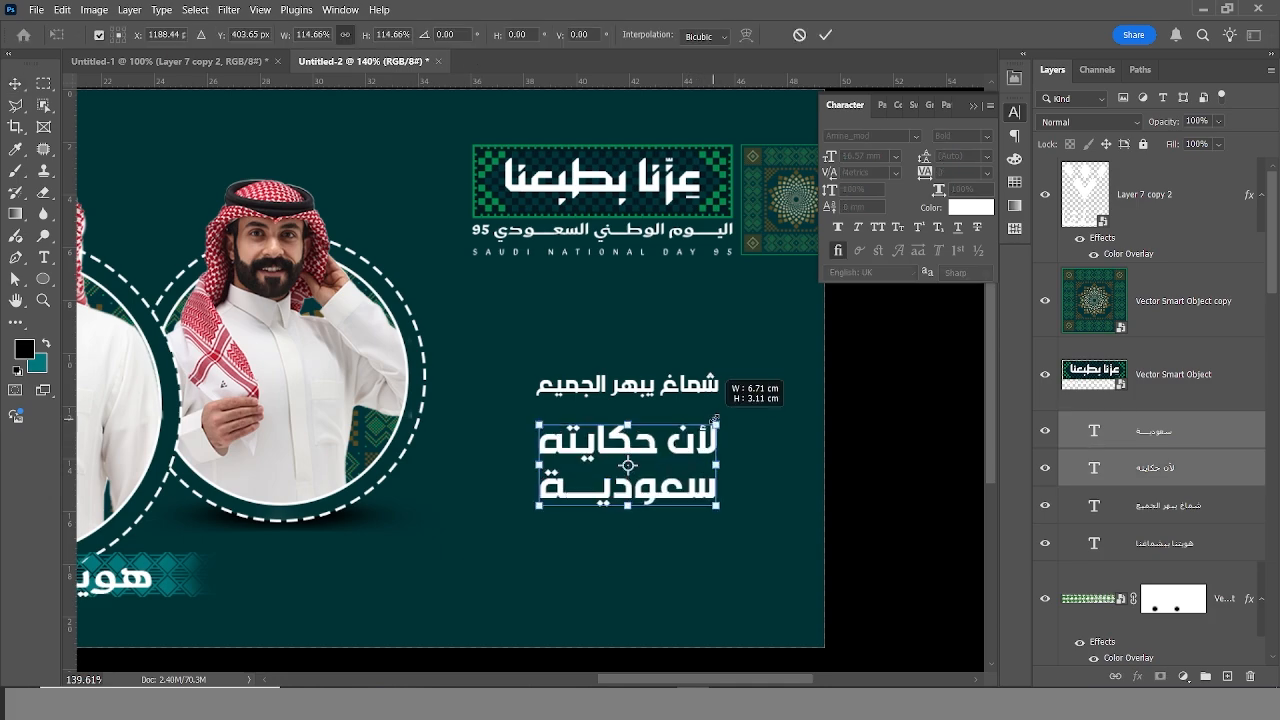
pyautogui.moveTo(714, 418); pyautogui.dragTo(737, 406)
pyautogui.press('Return')
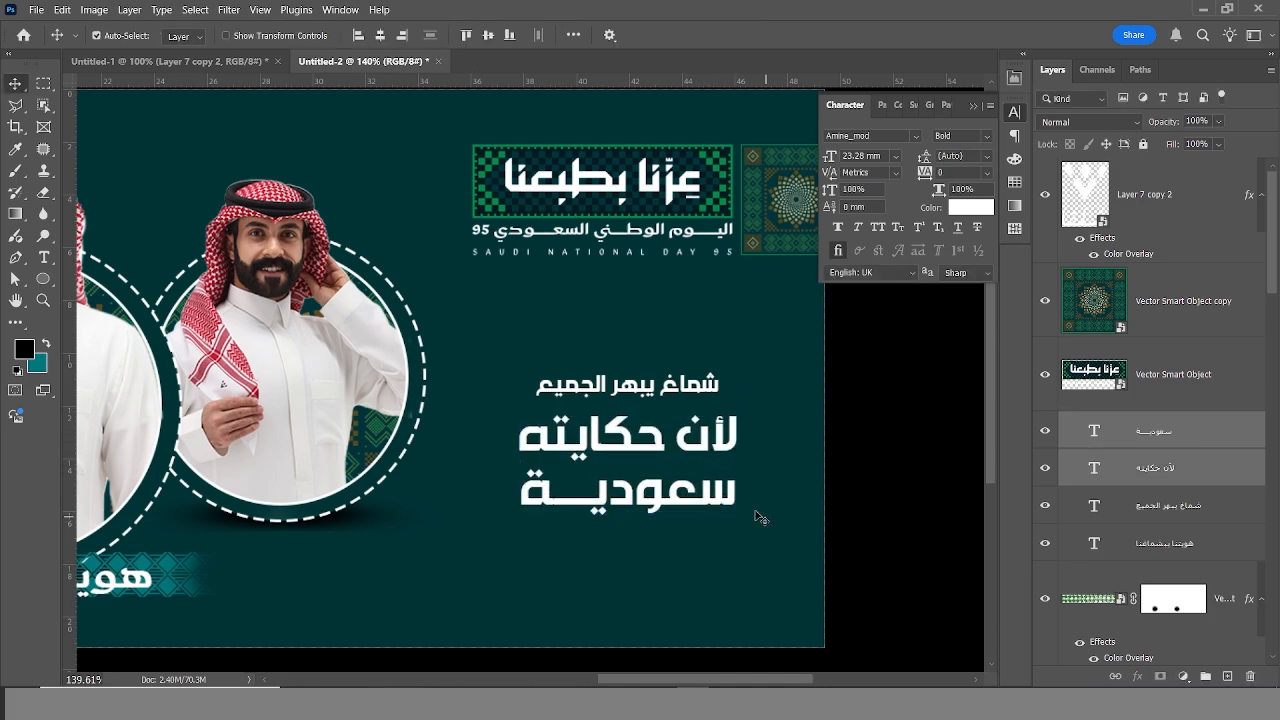
pyautogui.click(735, 495)
# Set the font of the "شماغ يبهر الجميع" line to TS Rotger Light.
pyautogui.click(703, 389)
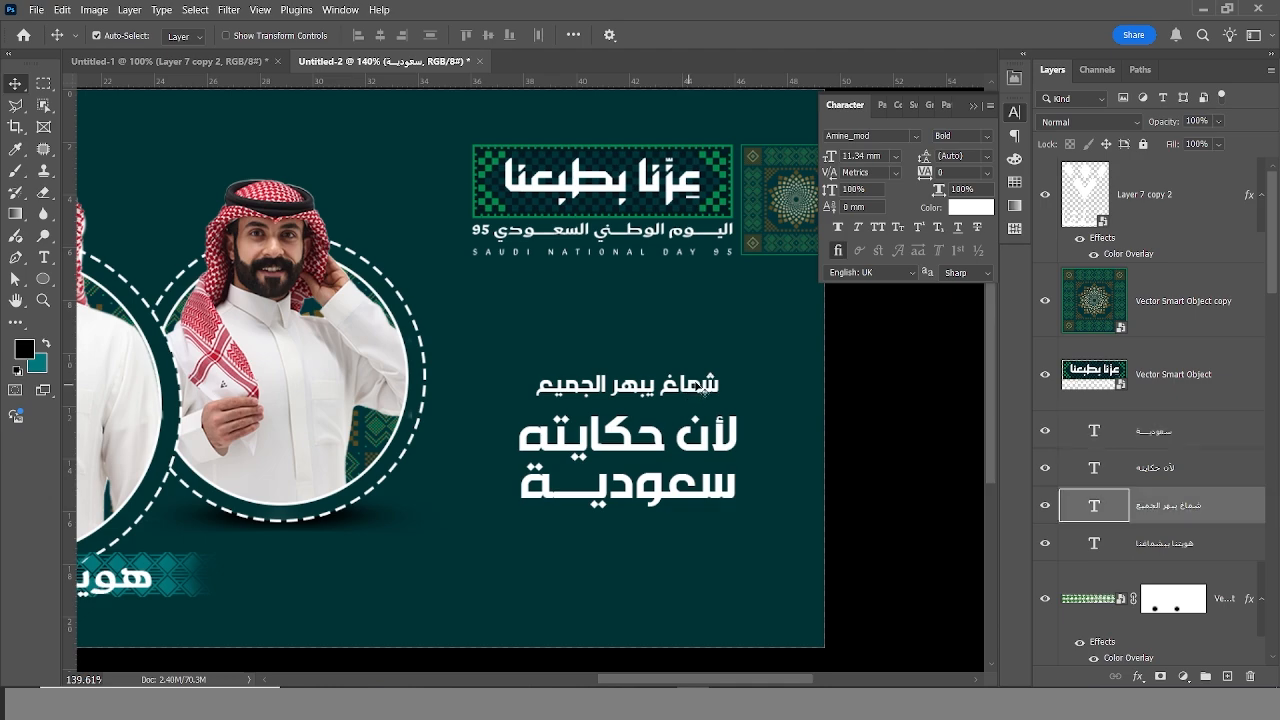
pyautogui.click(893, 140)
pyautogui.click(916, 135)
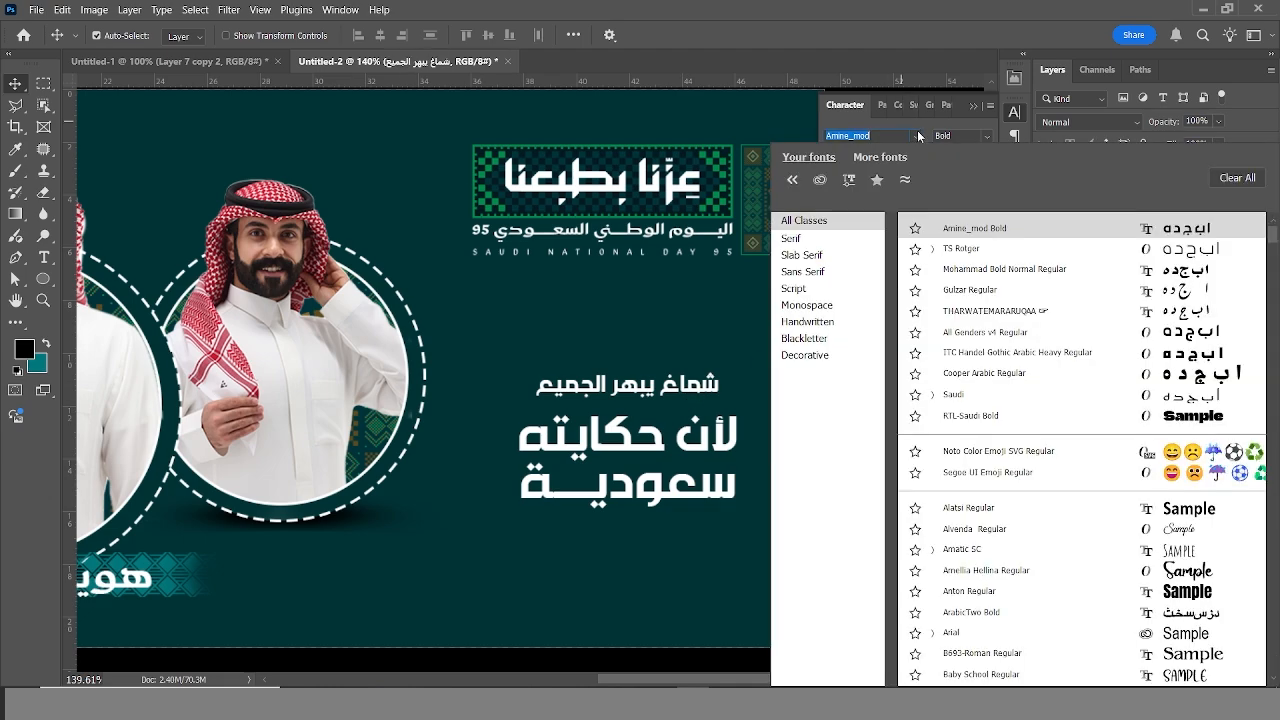
pyautogui.click(1084, 250)
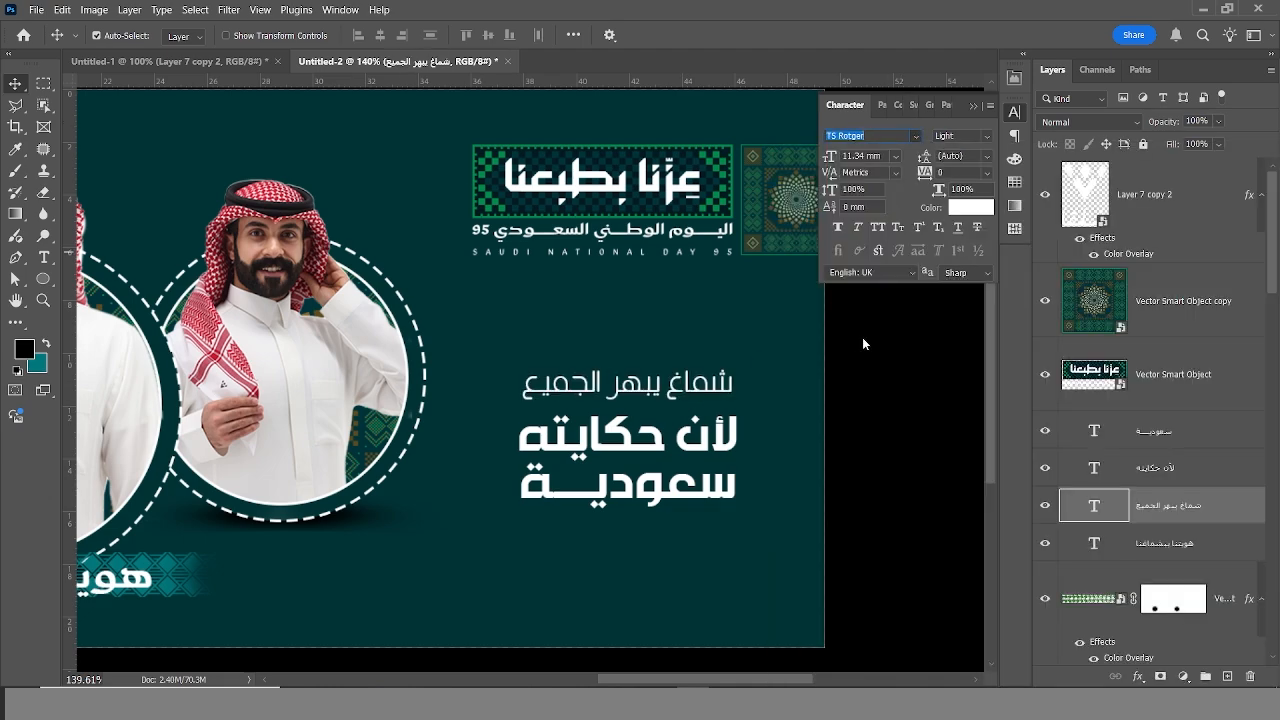
# Reposition the "شماغ يبهر الجميع" line just above "لأن حكايته" and scale it to an 11.58 mm font size to match that line's width.
pyautogui.moveTo(668, 396); pyautogui.dragTo(675, 399)
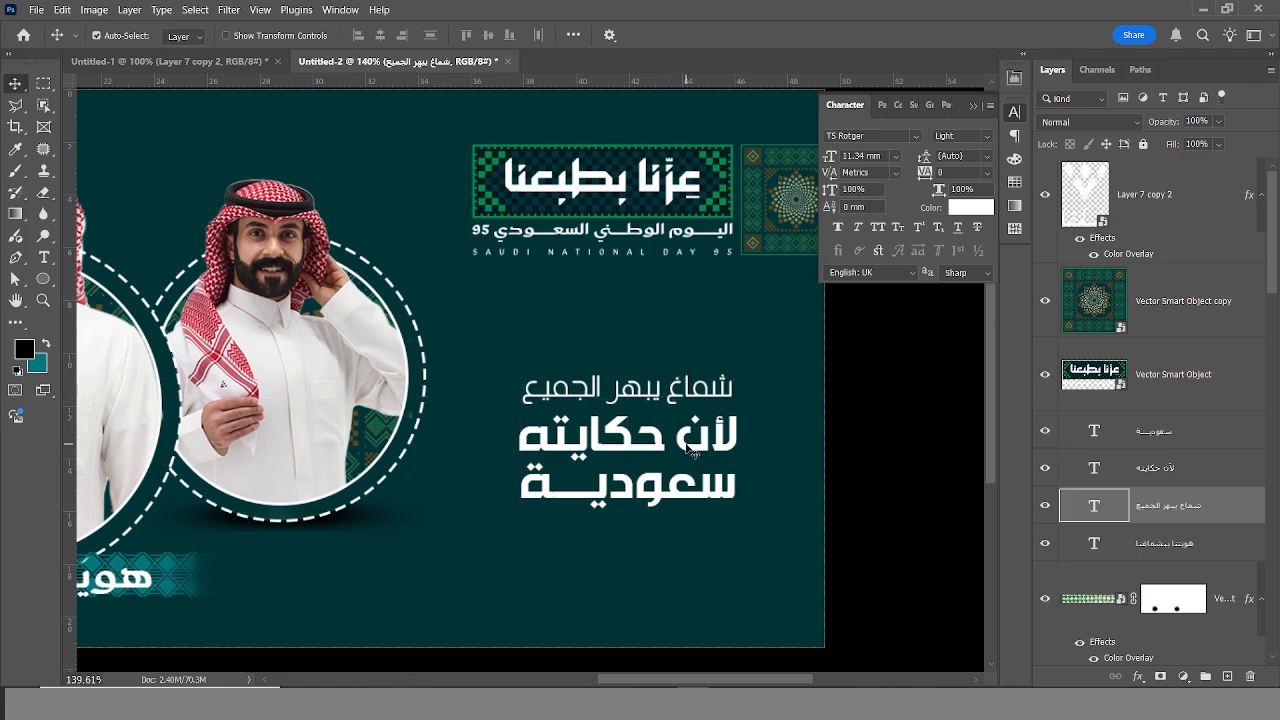
pyautogui.scroll(3, 695, 450)
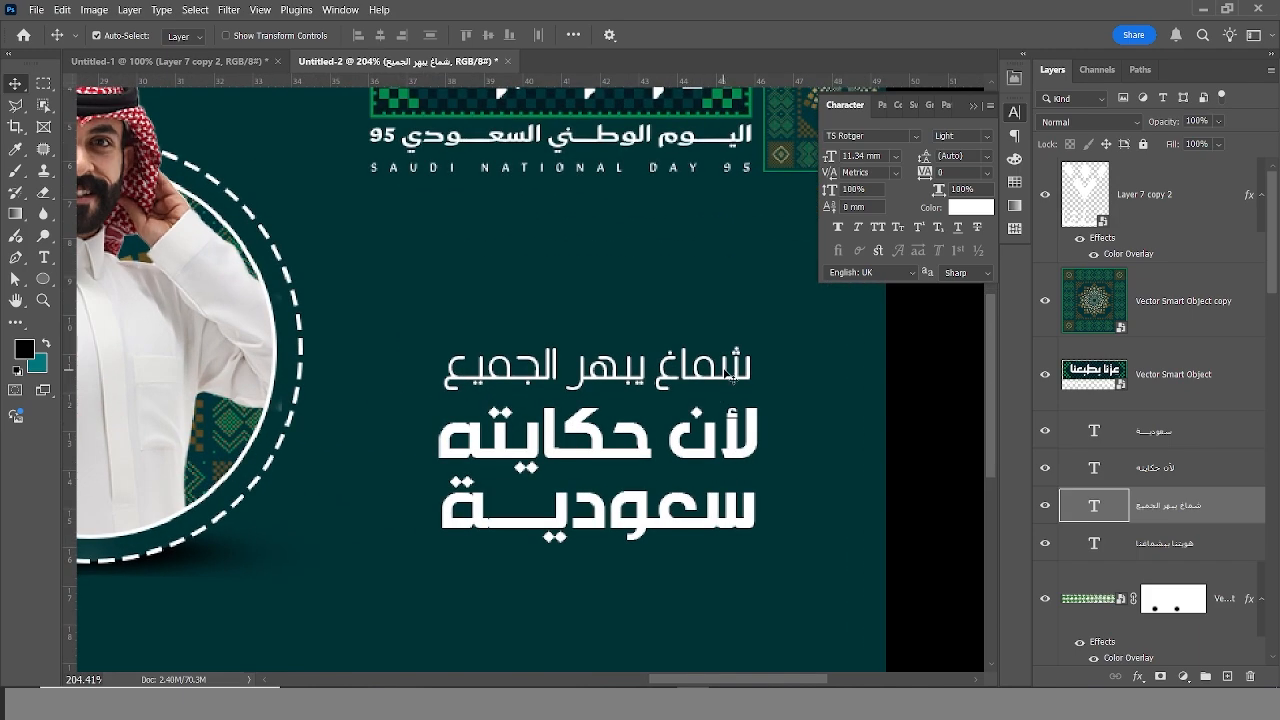
pyautogui.moveTo(725, 370); pyautogui.dragTo(735, 373)
pyautogui.hotkey('ctrl', 't')
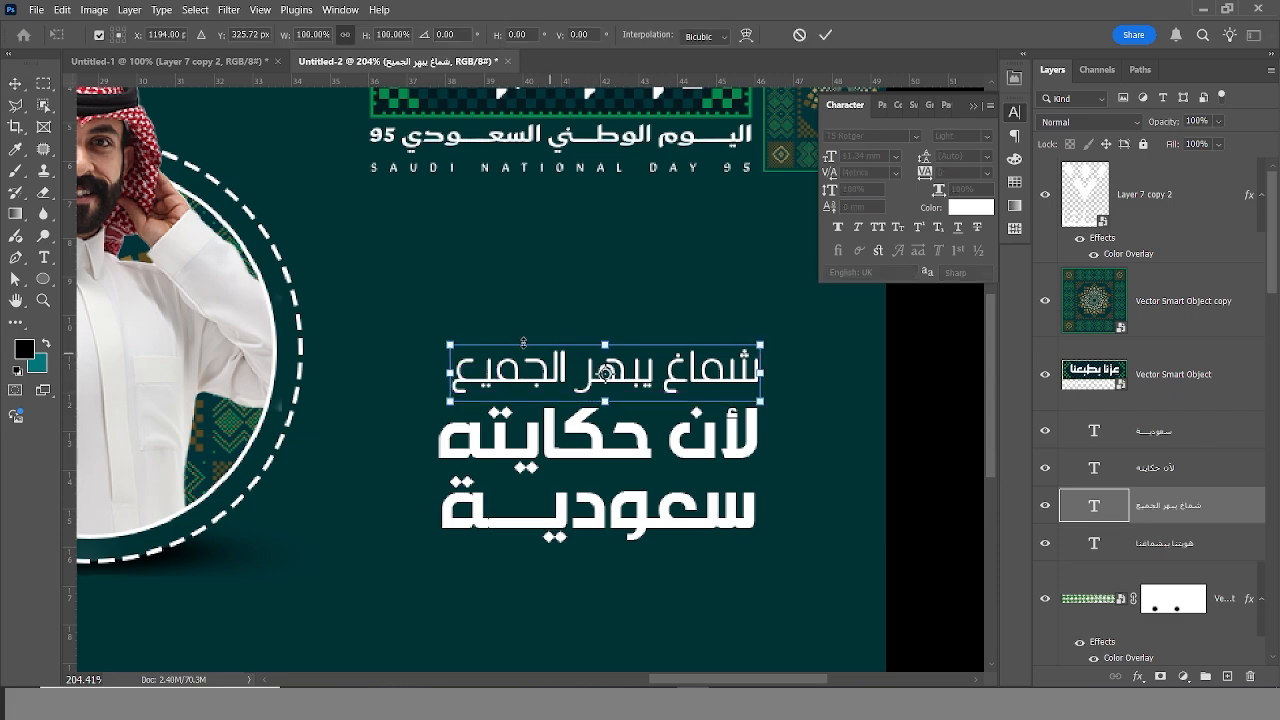
pyautogui.moveTo(452, 344); pyautogui.dragTo(444, 342)
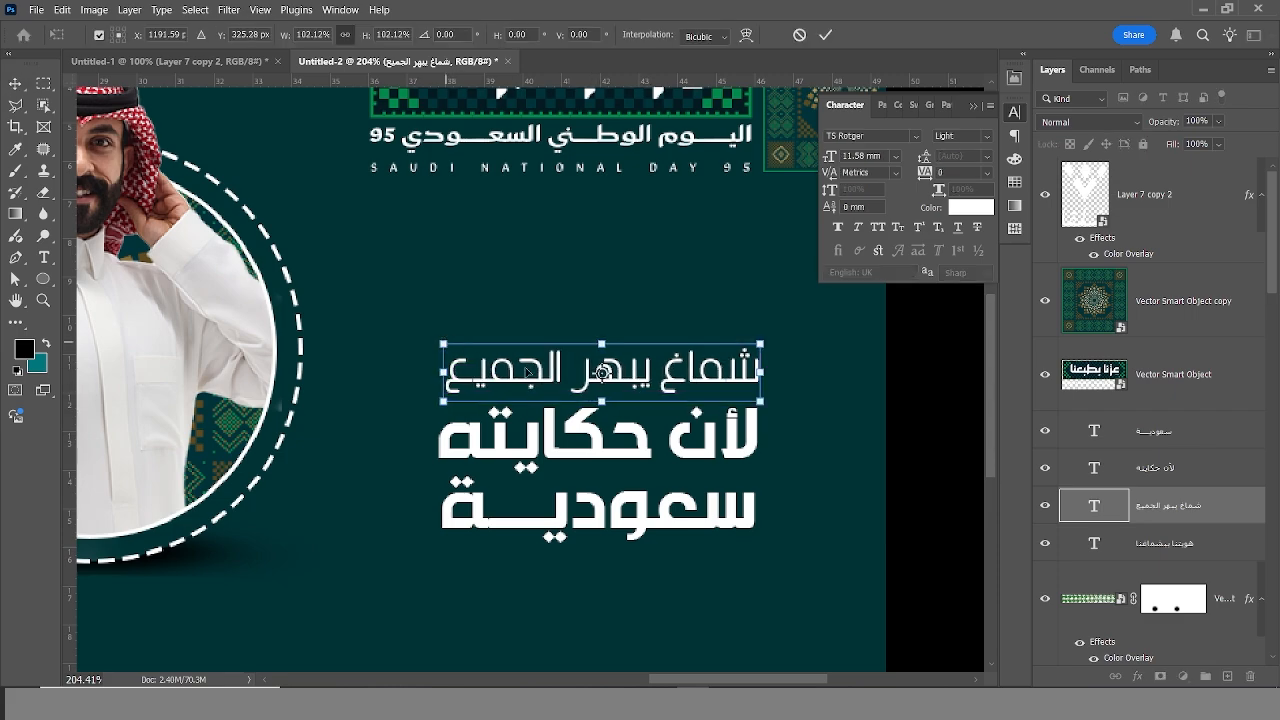
pyautogui.press('Return')
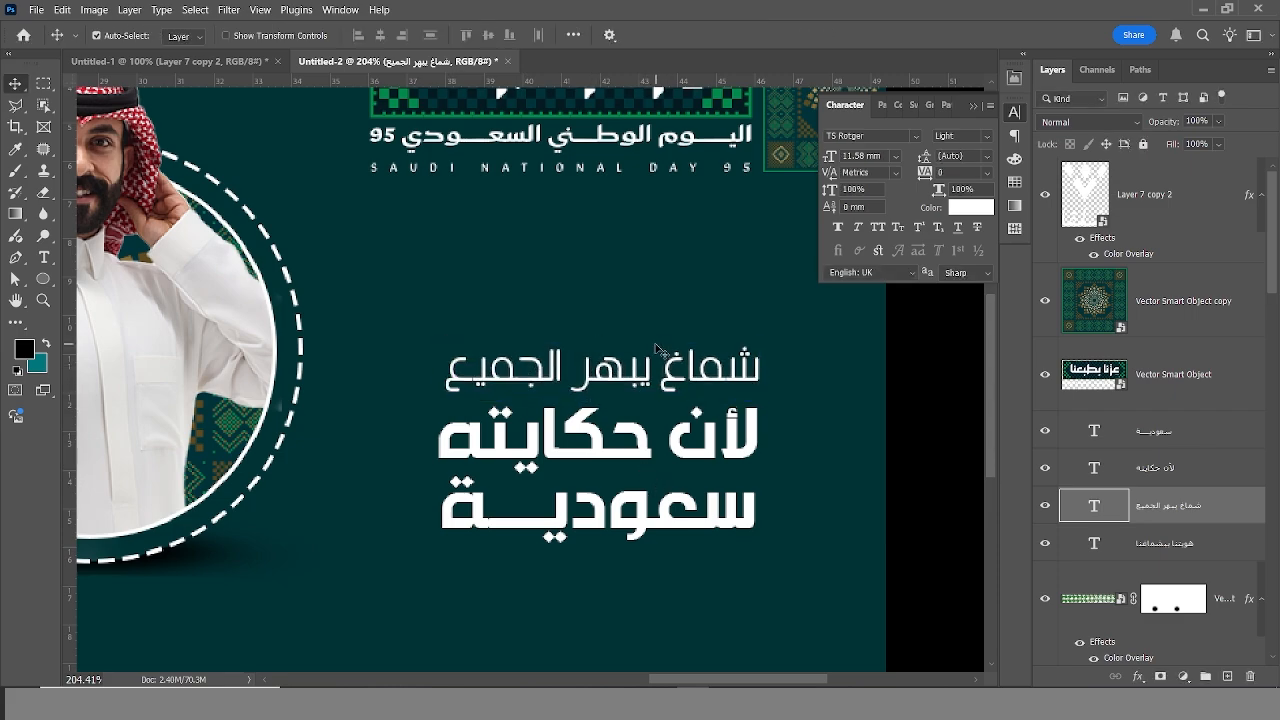
# Align the three tagline text lines with each other by their horizontal centres.
pyautogui.moveTo(657, 316); pyautogui.dragTo(629, 516)
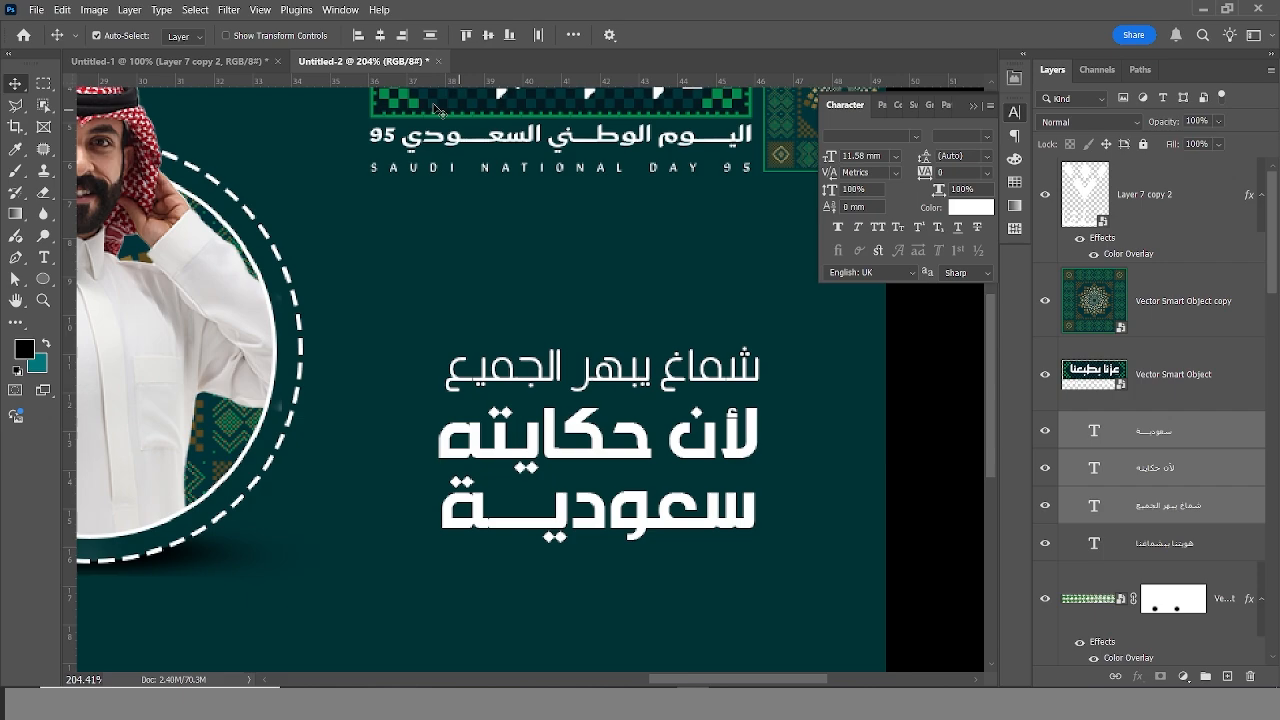
pyautogui.click(381, 35)
pyautogui.hotkey('ctrl', '0')
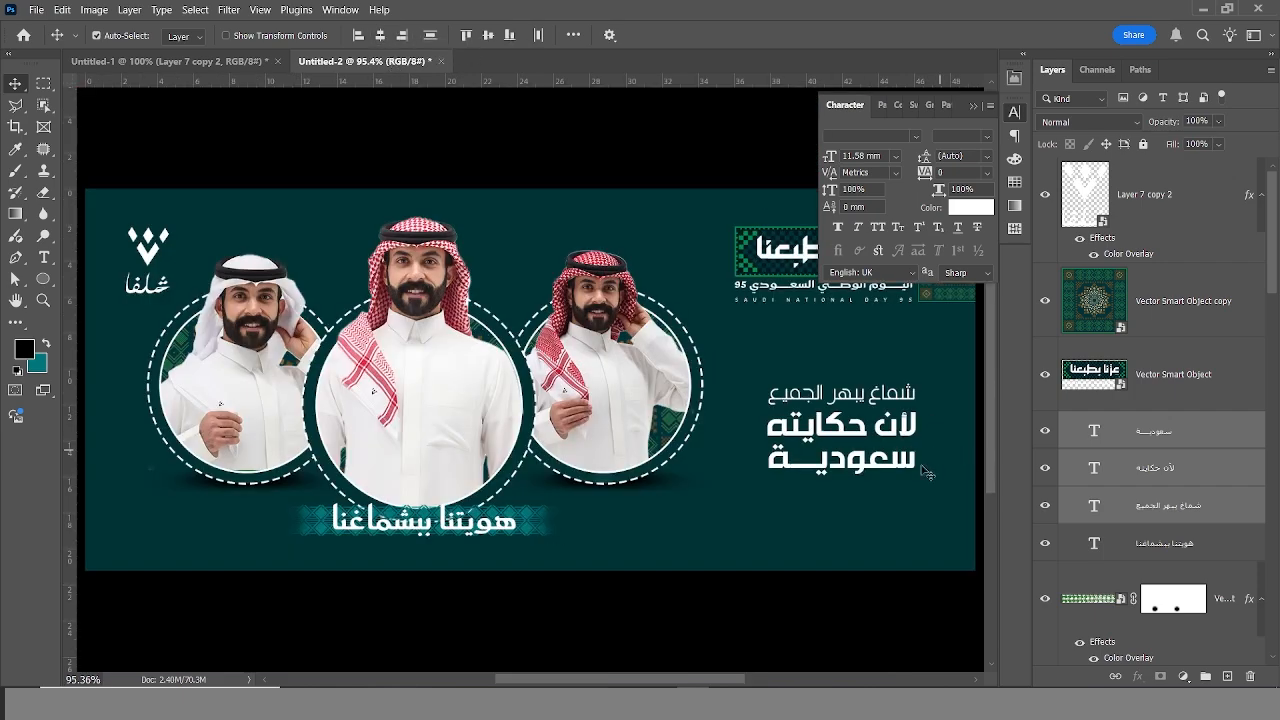
# Add a new layer above the pattern-strip headline's text layer and paint a soft black 199 px brush spot below the tagline.
pyautogui.moveTo(872, 432); pyautogui.dragTo(785, 418)
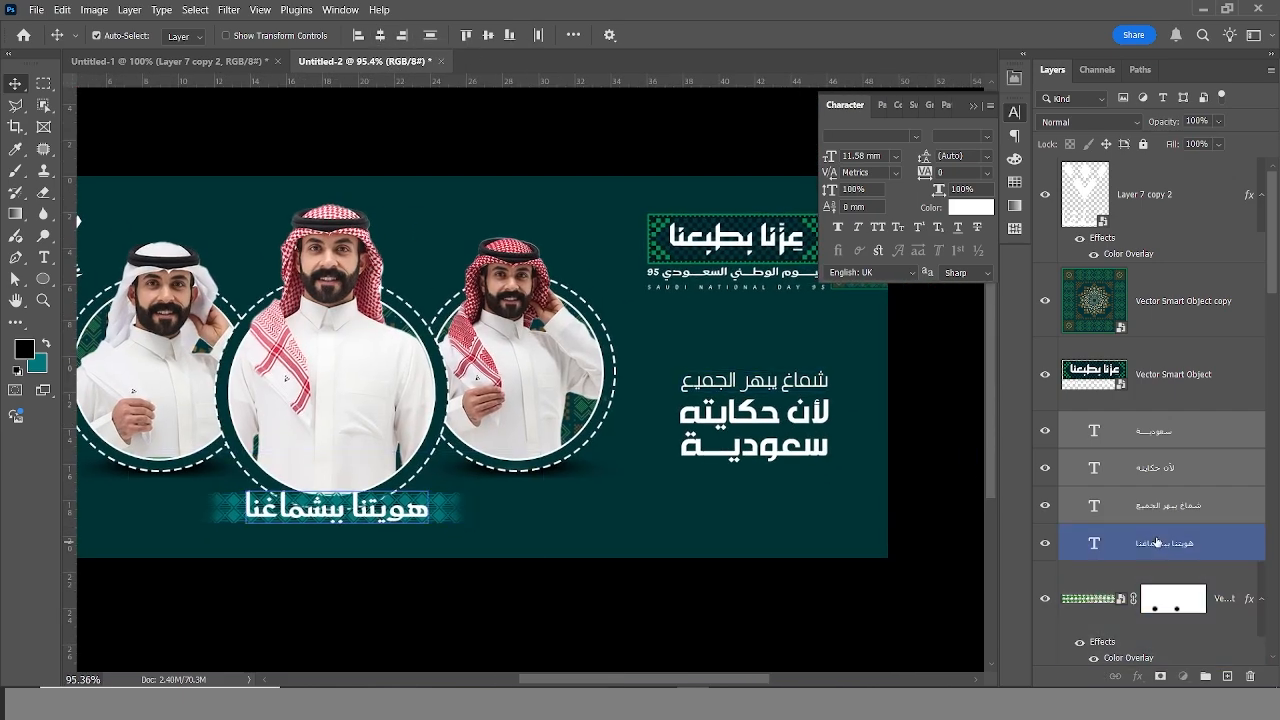
pyautogui.click(1158, 544)
pyautogui.click(1233, 678)
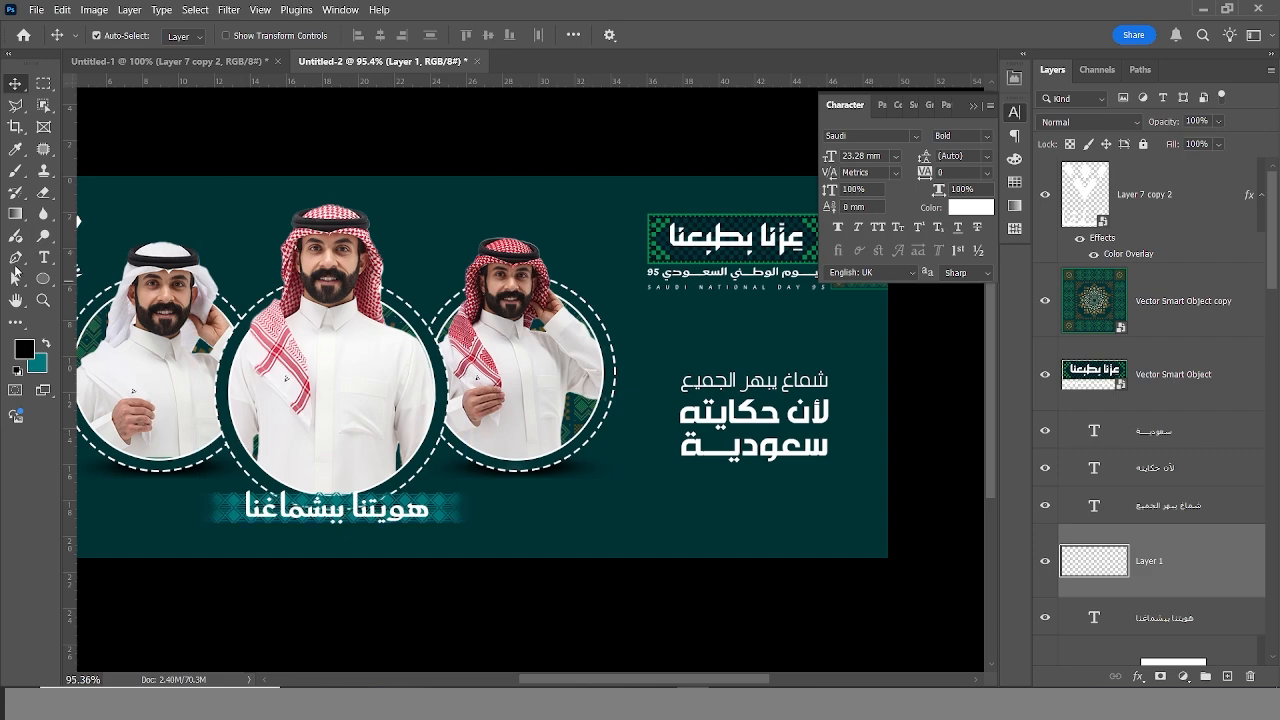
pyautogui.click(16, 172)
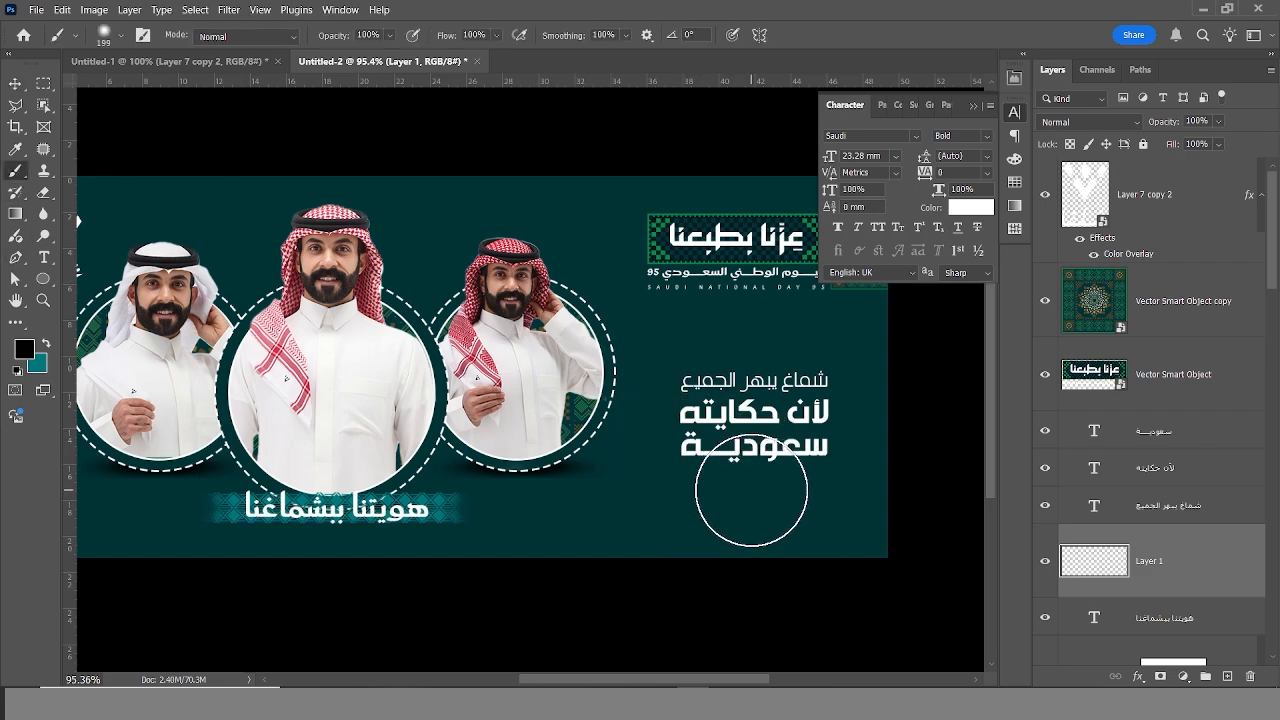
pyautogui.click(752, 490)
pyautogui.click(752, 490)
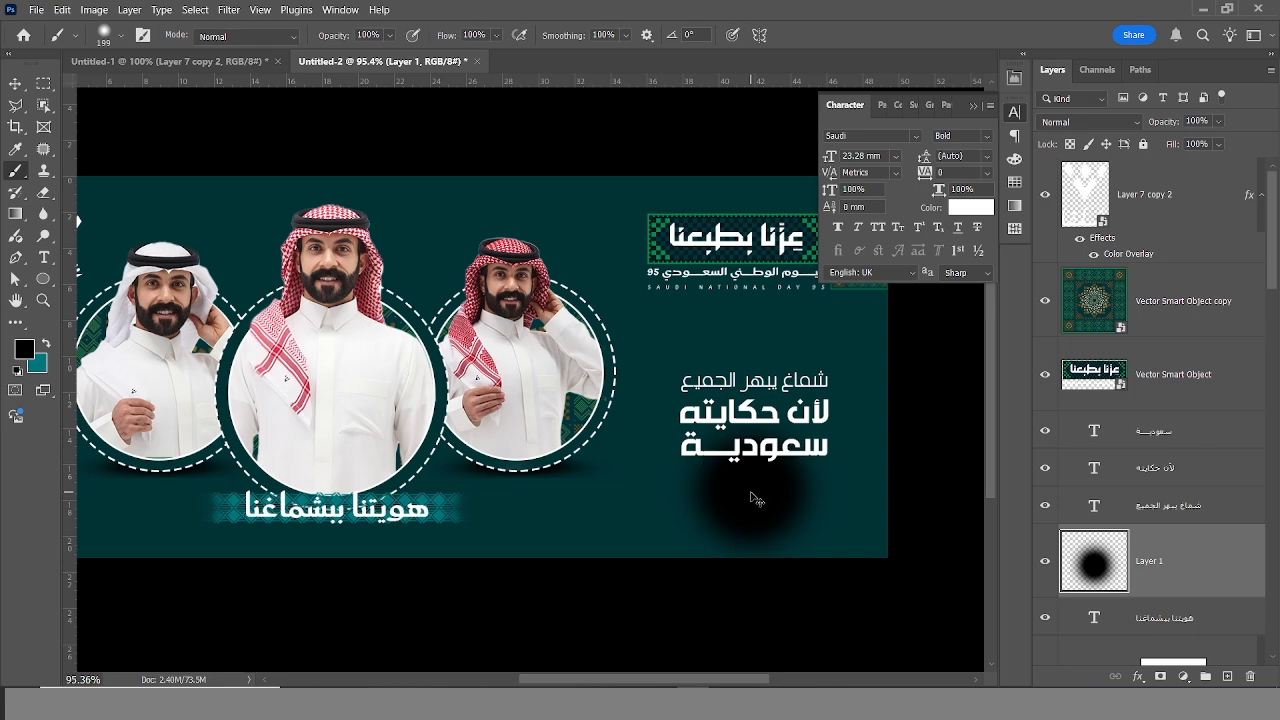
# Squash the black spot vertically into a thin, flat shadow ellipse beneath the tagline.
pyautogui.hotkey('ctrl', 't')
pyautogui.moveTo(751, 556); pyautogui.dragTo(752, 480)
pyautogui.press('Return')
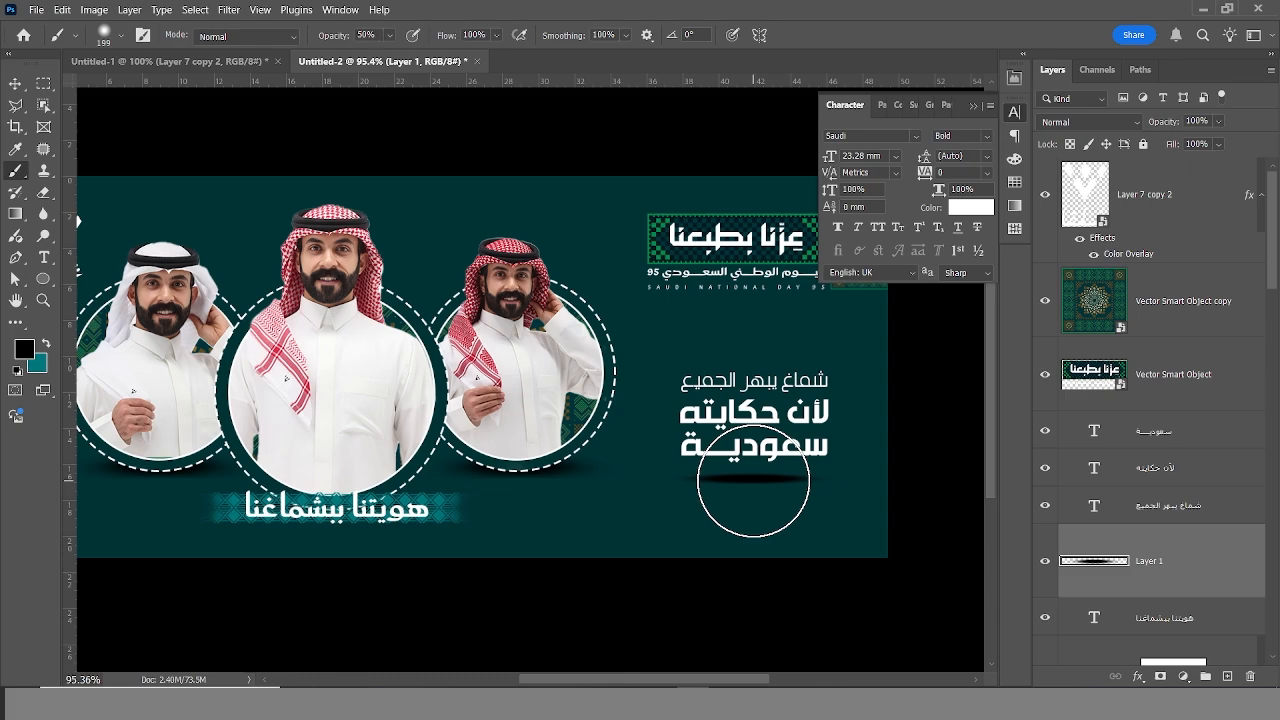
# Make the tagline shadow slightly thinner, nudge it up towards the text and set its layer opacity to 50%.
pyautogui.click(15, 84)
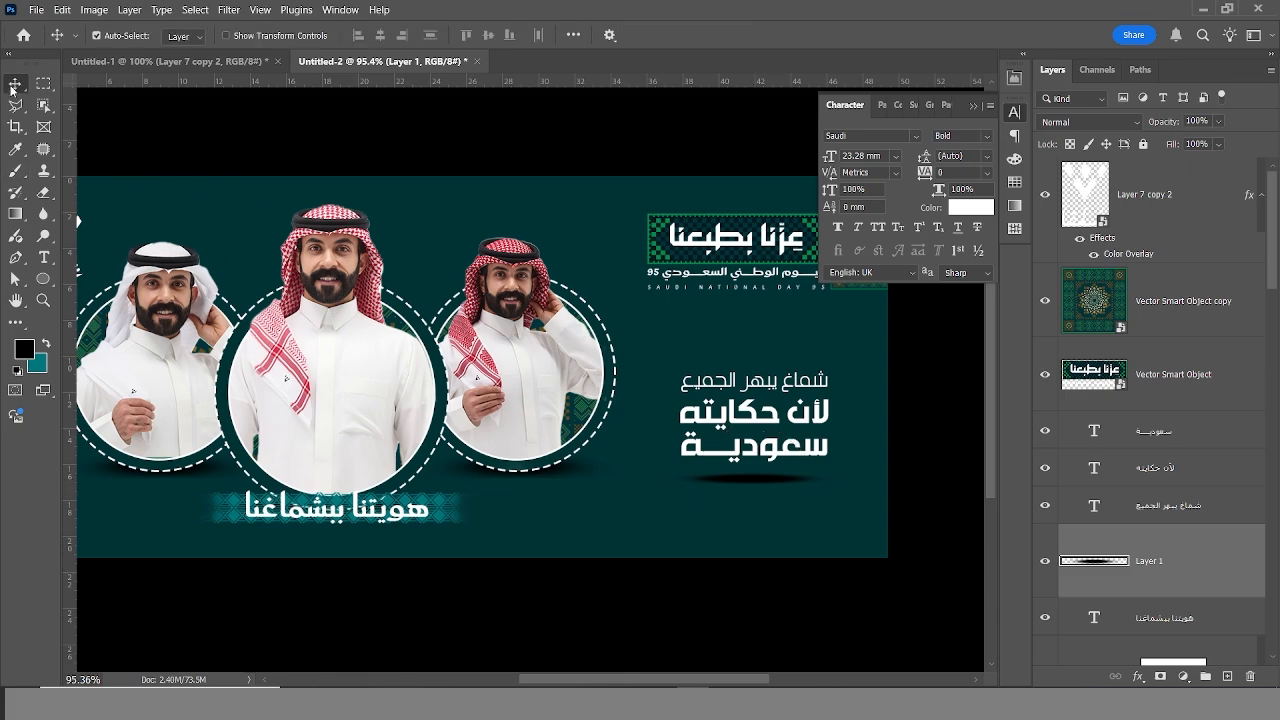
pyautogui.scroll(8, 857, 452)
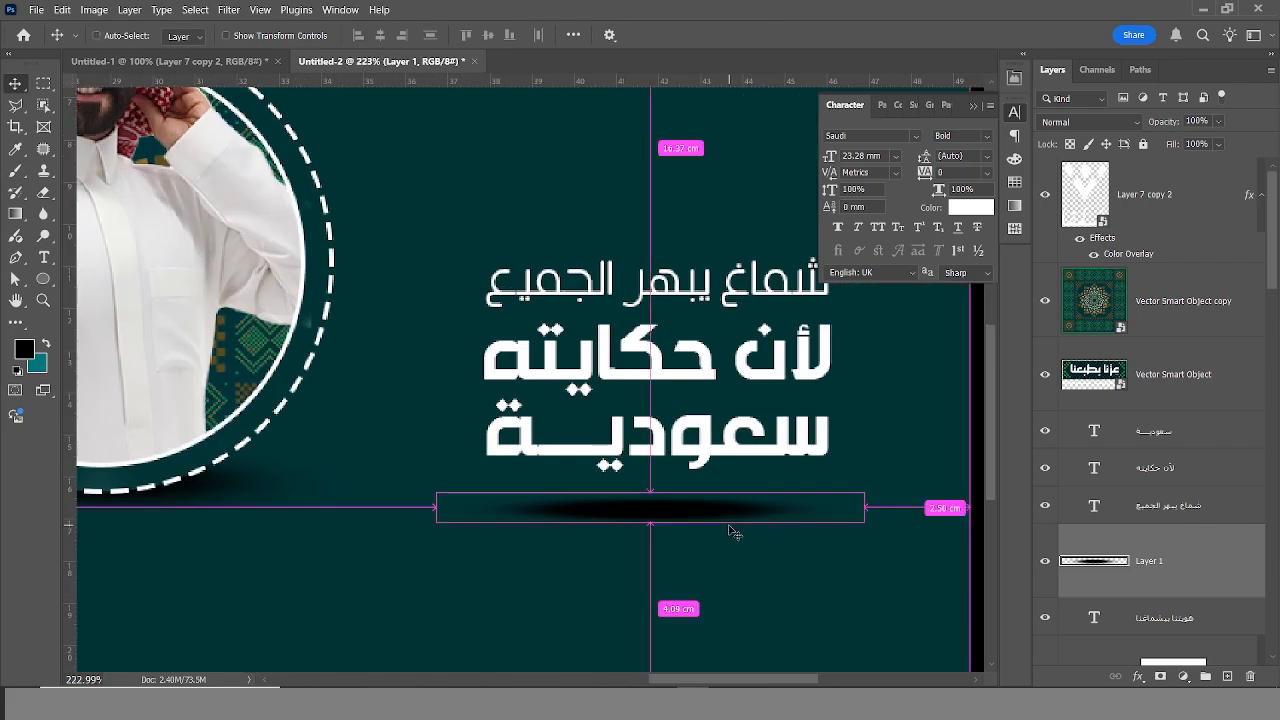
pyautogui.hotkey('ctrl', 't')
pyautogui.moveTo(651, 493); pyautogui.dragTo(657, 508)
pyautogui.press('Return')
pyautogui.press('Up')
pyautogui.press('Up')
pyautogui.press('Up')
pyautogui.press('Up')
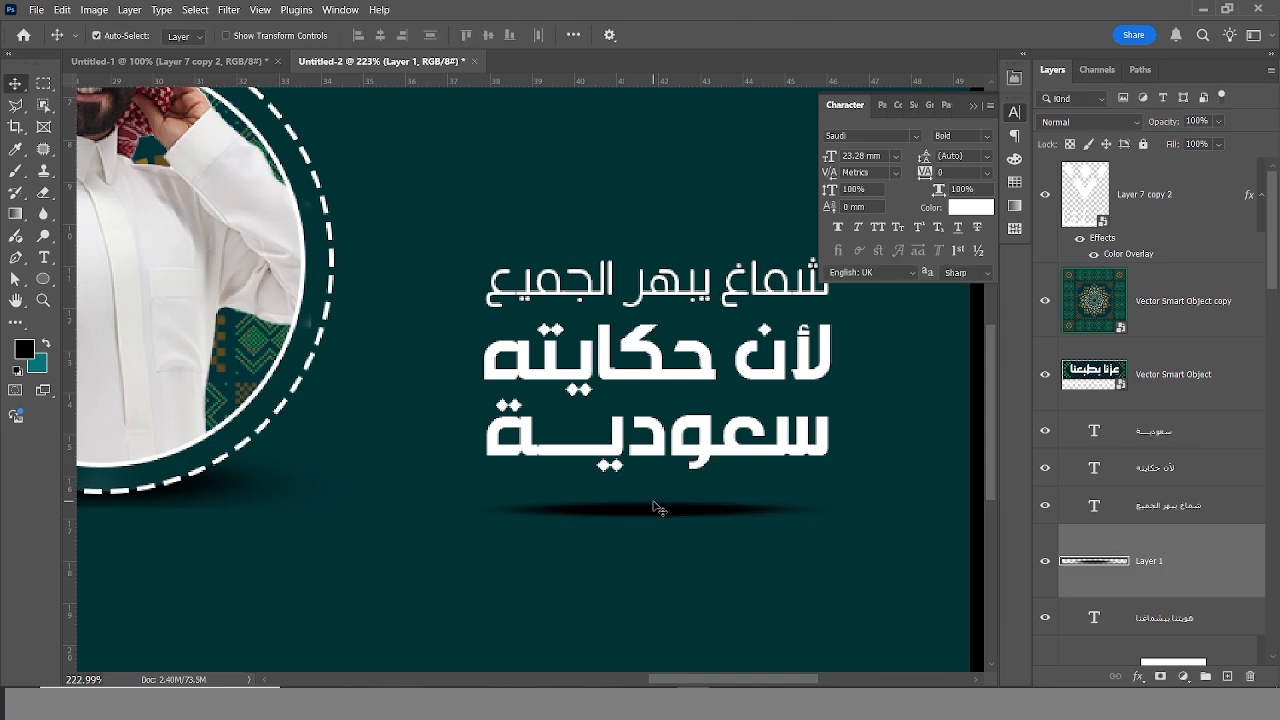
pyautogui.press('5')
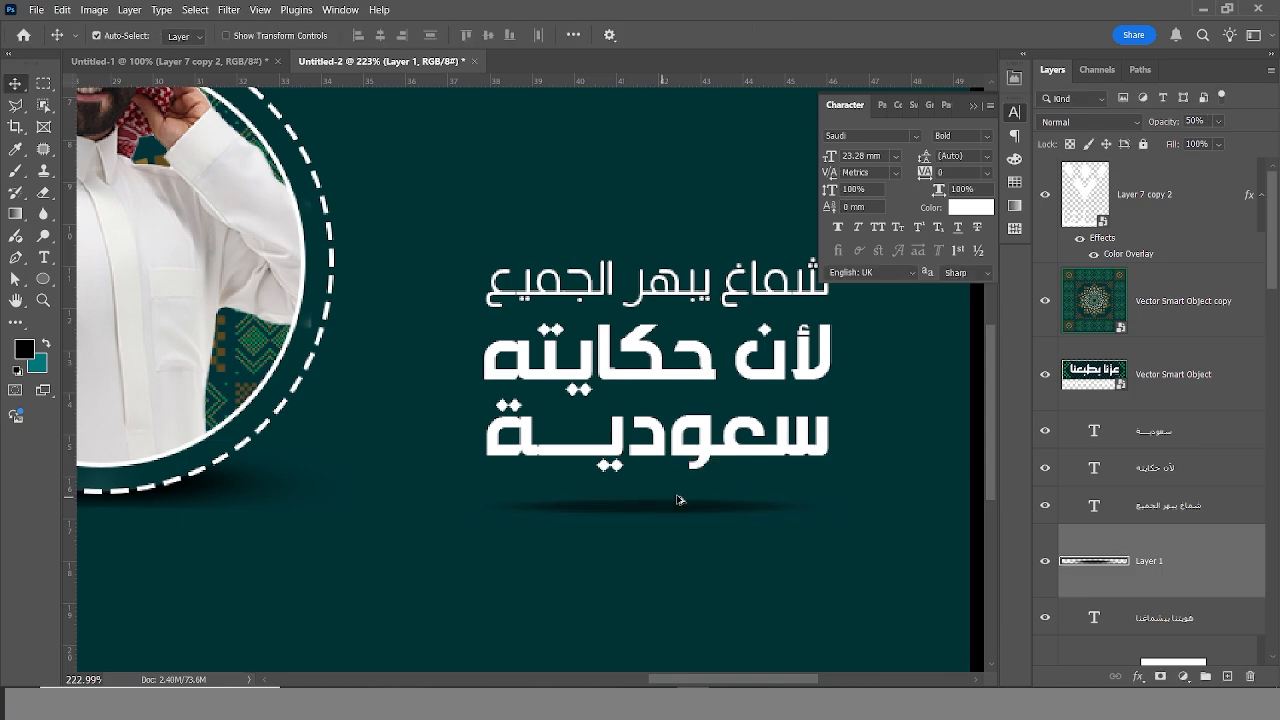
# Align the shadow and the three tagline lines together by their horizontal centres.
pyautogui.moveTo(741, 515); pyautogui.dragTo(672, 216)
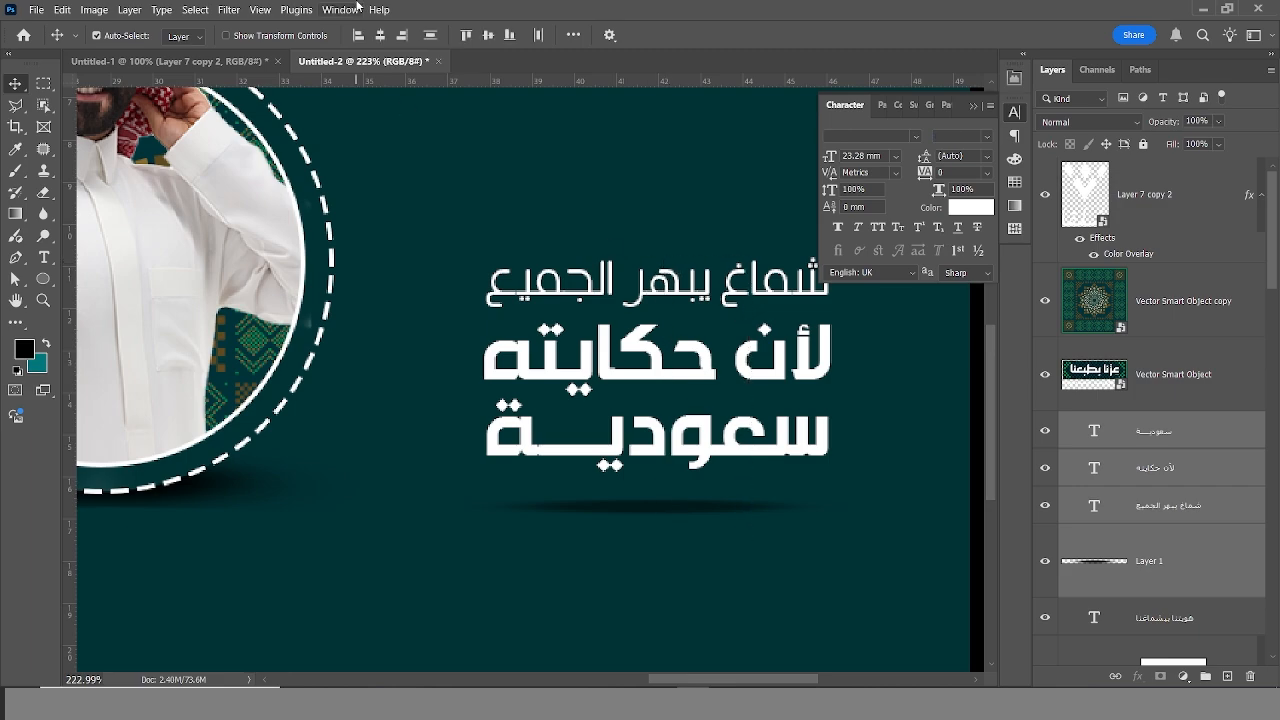
pyautogui.click(381, 36)
pyautogui.hotkey('ctrl', '0')
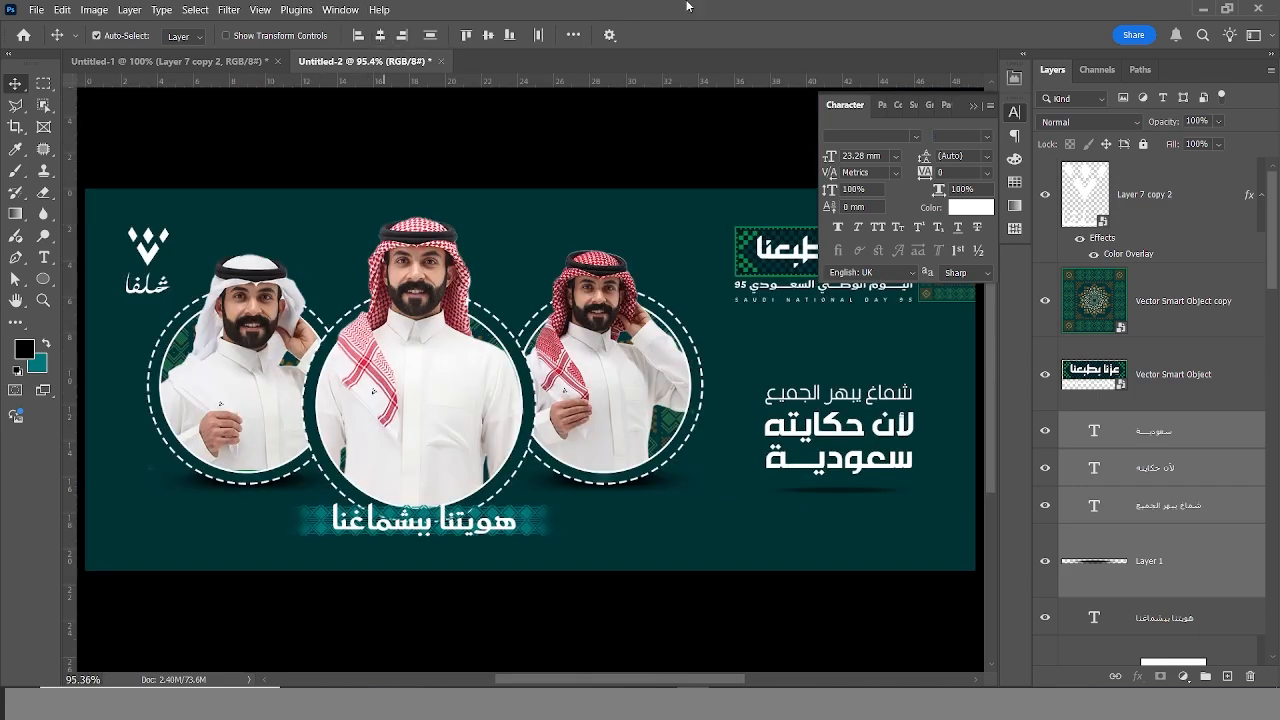
# Collapse the character settings and preview the whole banner in full-screen mode, fitted to the screen.
pyautogui.click(973, 106)
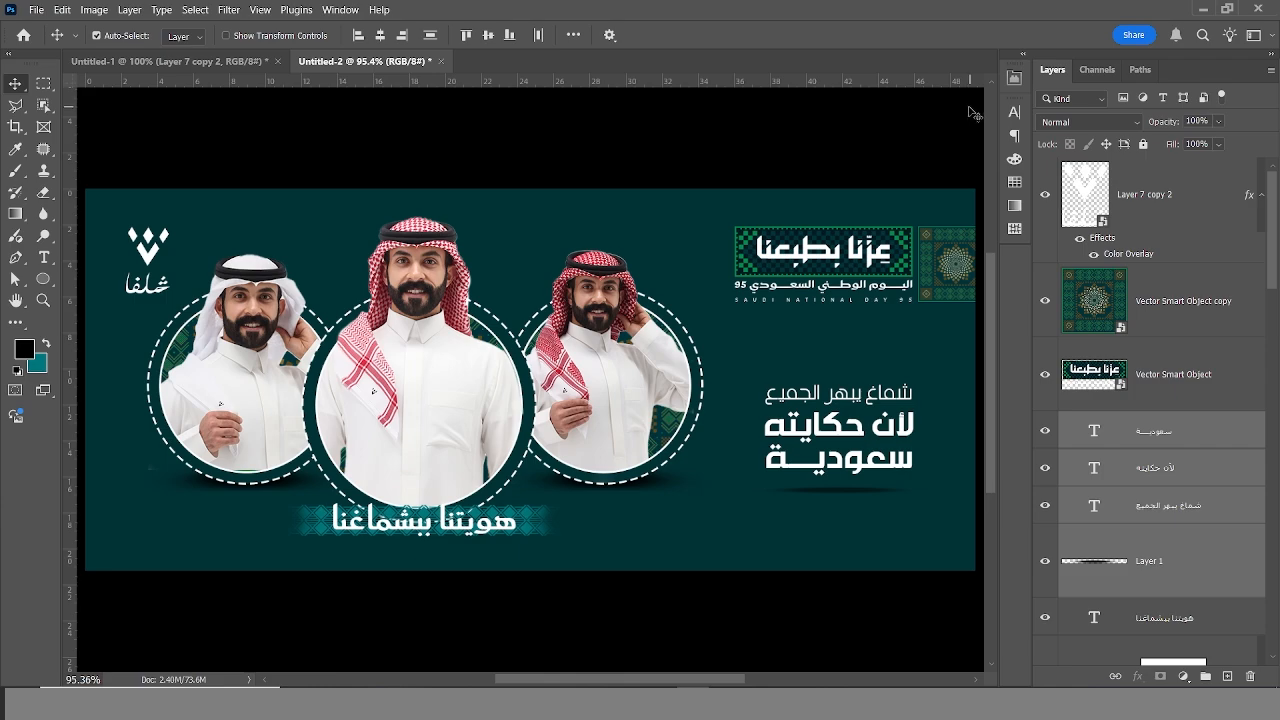
pyautogui.press('f')
pyautogui.press('f')
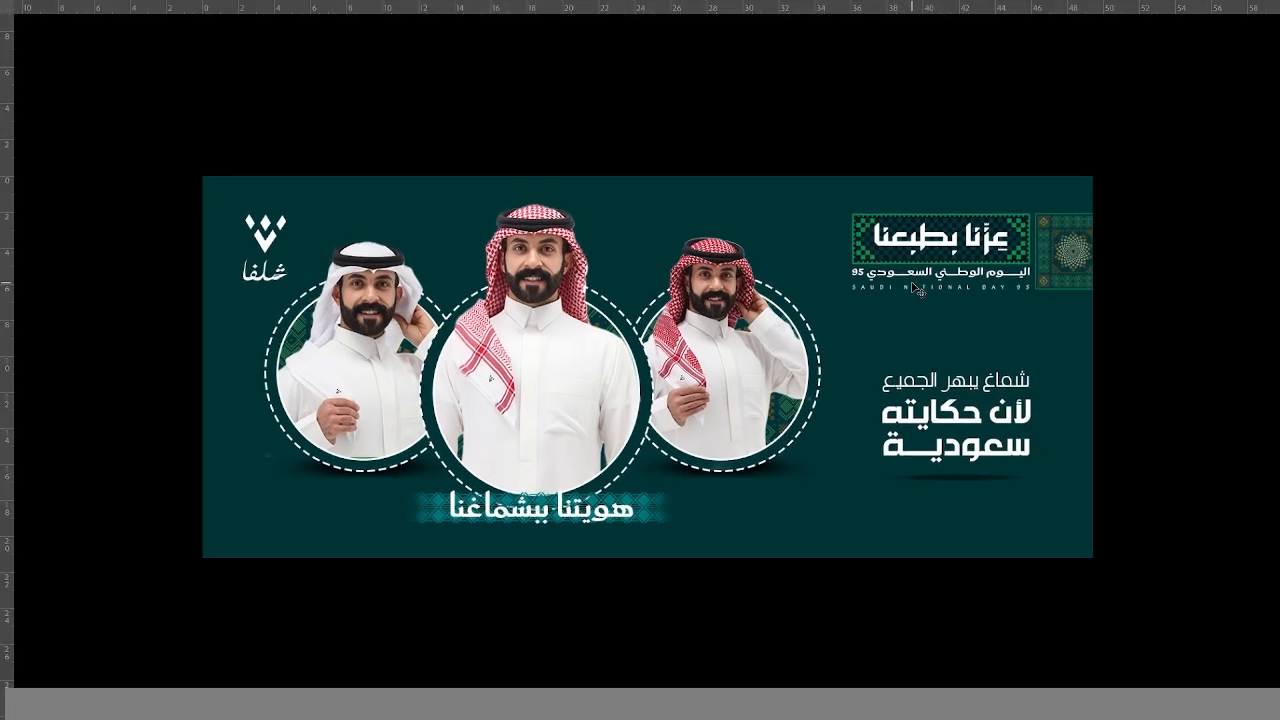
pyautogui.hotkey('ctrl', '0')
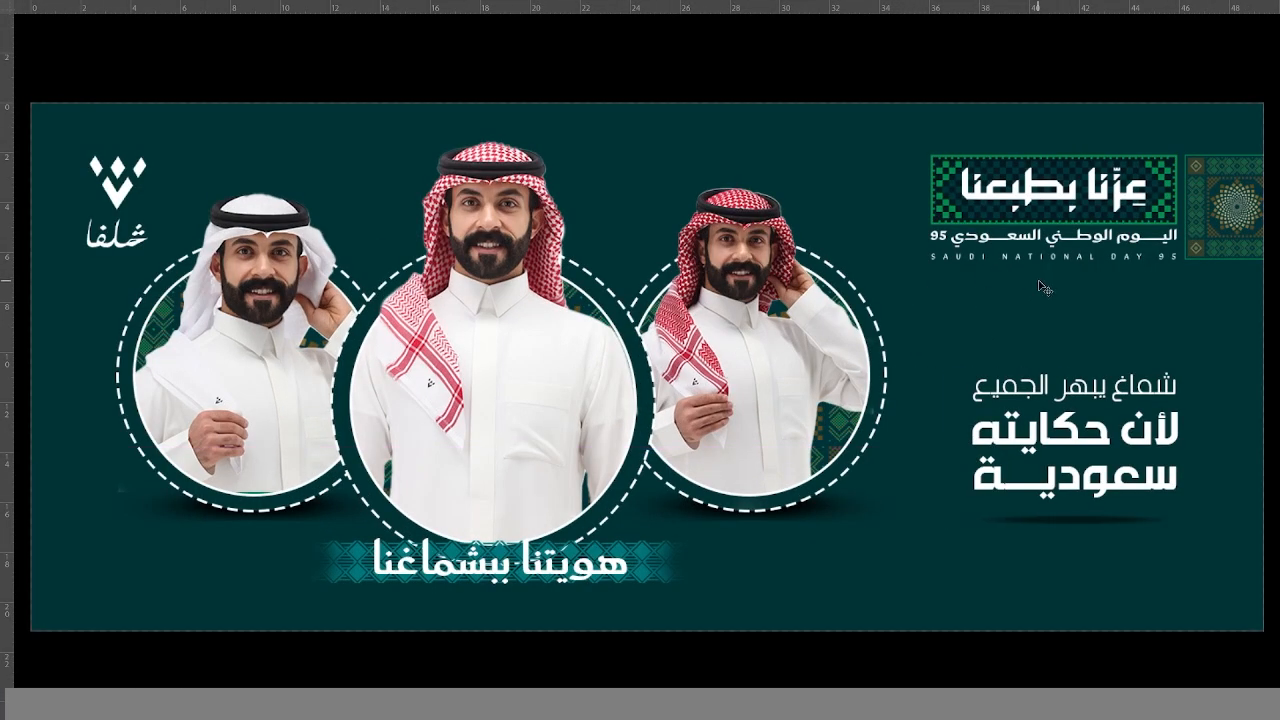